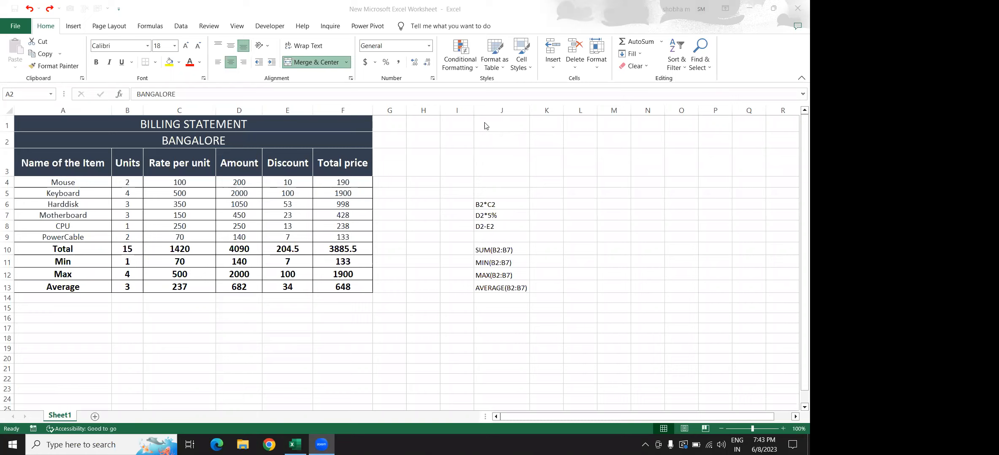
Copy the item table A3:F9, headers through the PowerCable row, and paste it at A1 of a new sheet.
{"action": "left_click", "coordinate": [90, 167]}
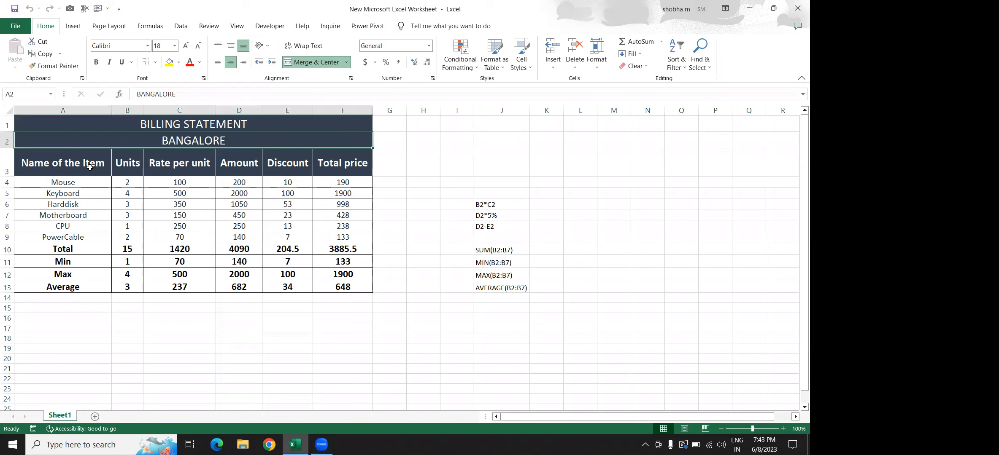
{"action": "left_click_drag", "start_coordinate": [89, 168], "coordinate": [327, 229]}
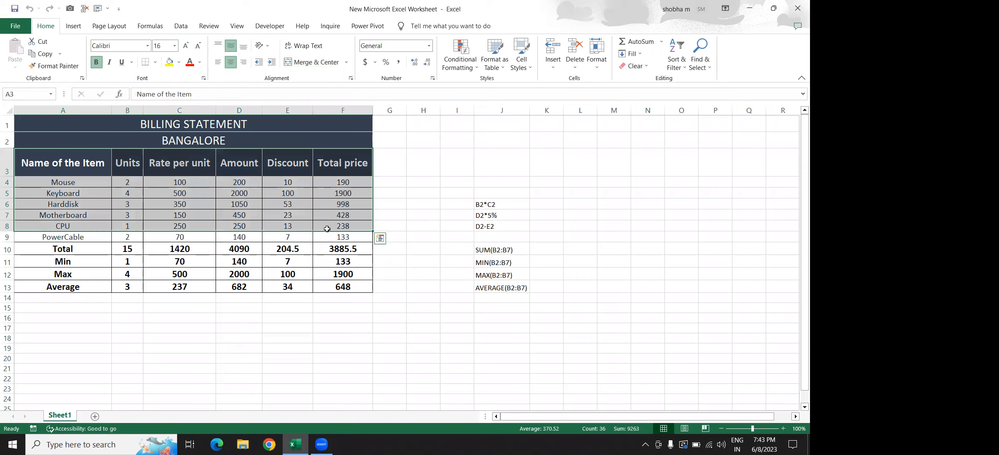
{"action": "key", "text": "shift+Down"}
{"action": "key", "text": "ctrl+c"}
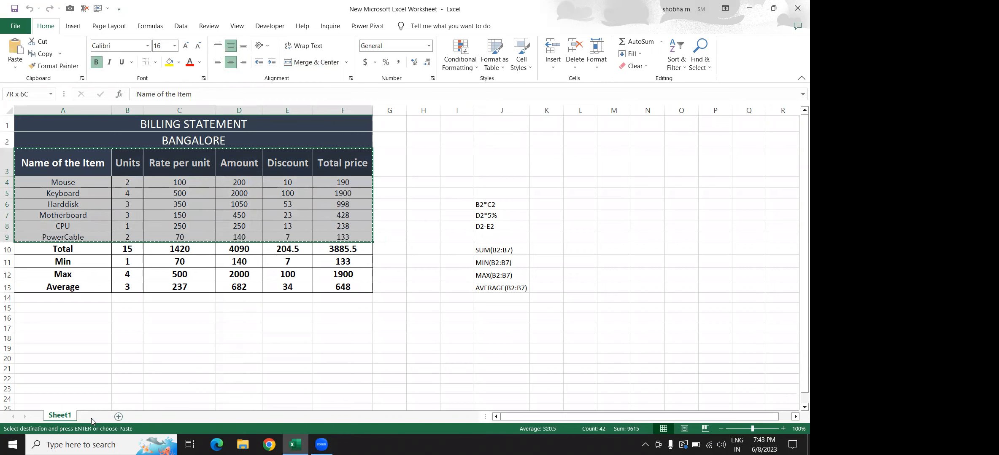
{"action": "left_click", "coordinate": [93, 418]}
{"action": "key", "text": "ctrl+v"}
Autofit the widths of columns A to F on Sheet2 to their contents.
{"action": "double_click", "coordinate": [47, 111]}
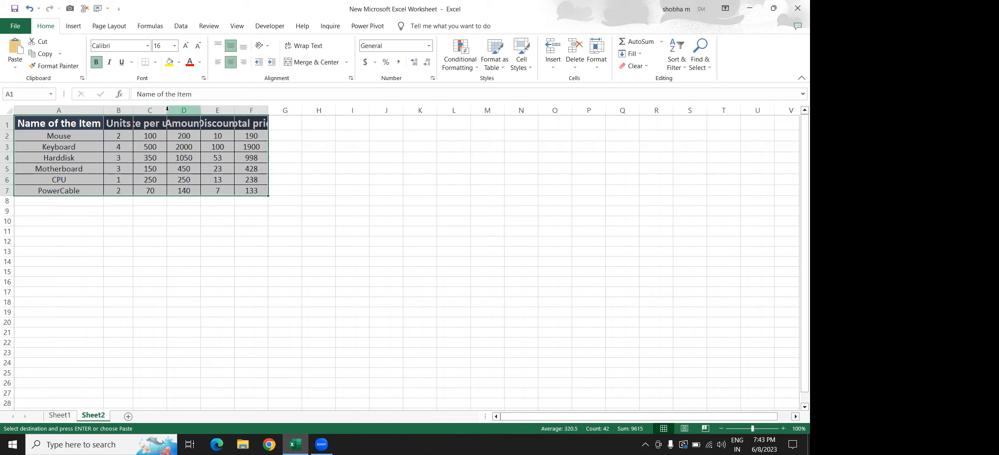
{"action": "left_click_drag", "start_coordinate": [57, 109], "coordinate": [269, 109]}
{"action": "double_click", "coordinate": [269, 109]}
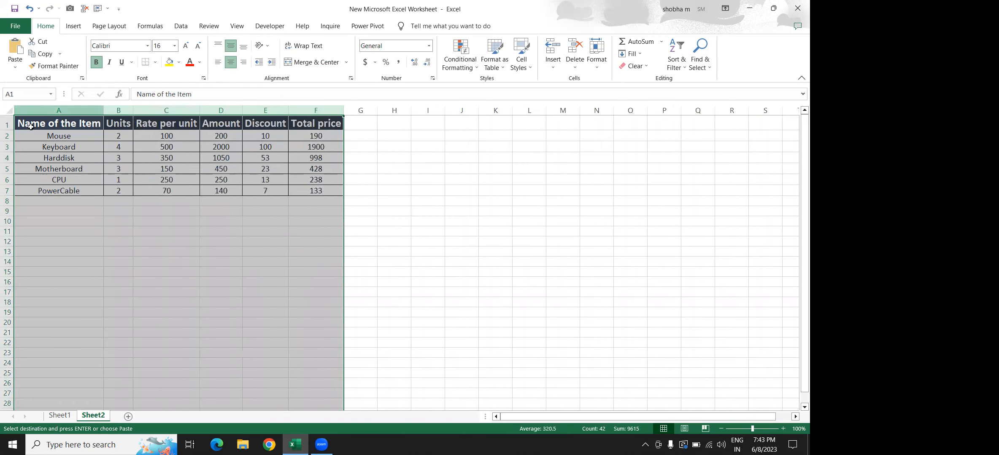
Format range A1:F7 as a table with headers, using the blue light style with a solid header row.
{"action": "left_click_drag", "start_coordinate": [79, 122], "coordinate": [334, 191]}
{"action": "left_click", "coordinate": [496, 64]}
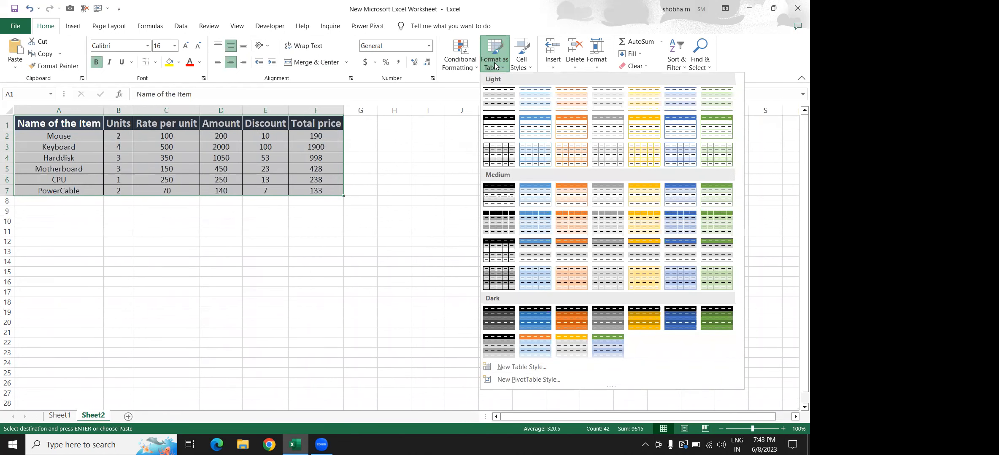
{"action": "left_click", "coordinate": [541, 130]}
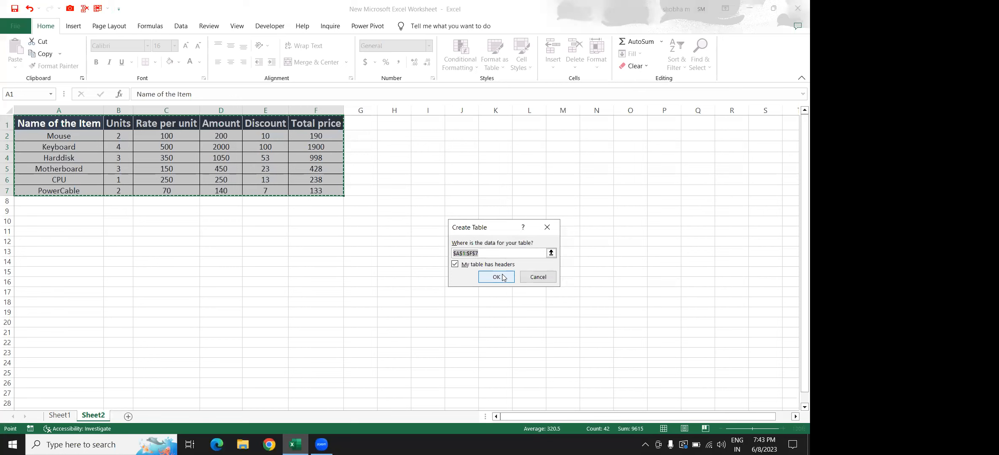
{"action": "left_click", "coordinate": [501, 276]}
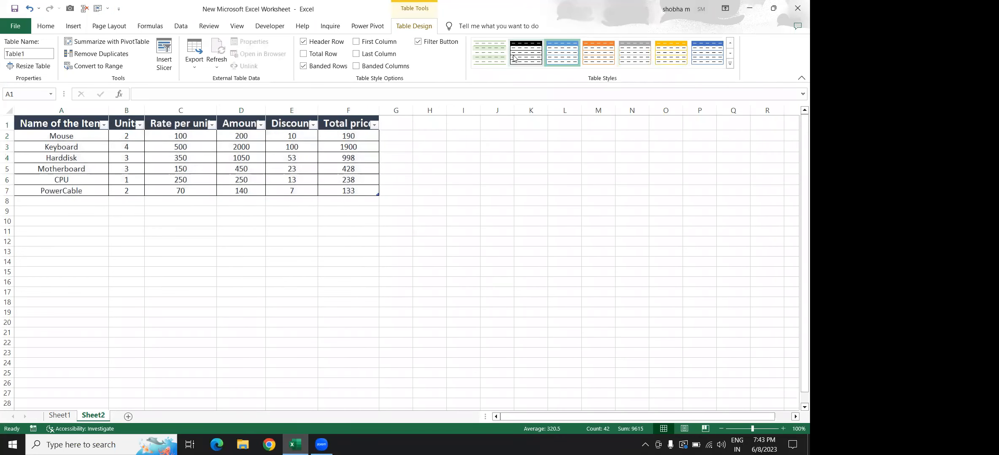
Remove the manual fill colour from the table cells by setting them to No Fill.
{"action": "left_click", "coordinate": [45, 28]}
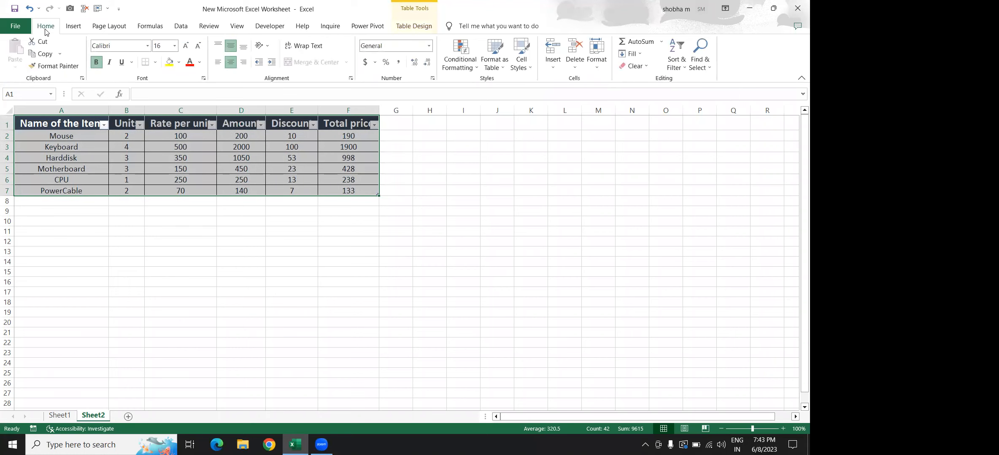
{"action": "left_click", "coordinate": [200, 64]}
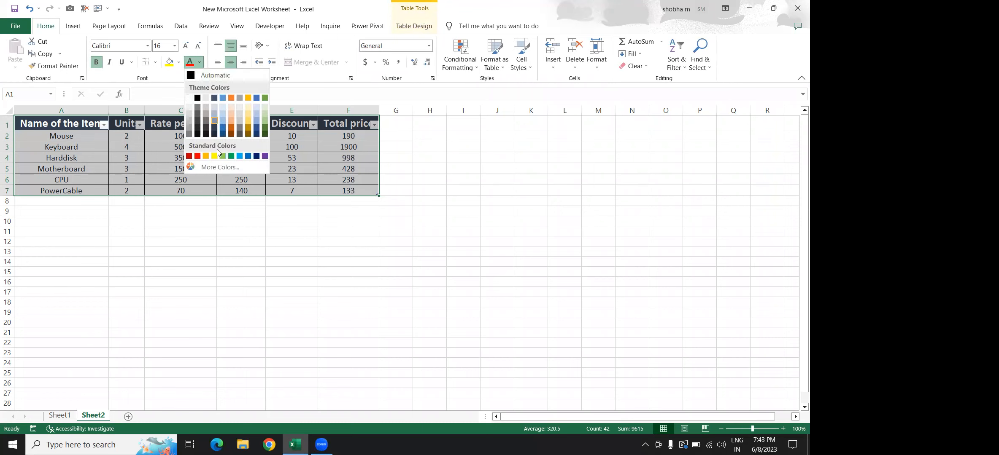
{"action": "left_click", "coordinate": [180, 65]}
{"action": "left_click", "coordinate": [179, 64]}
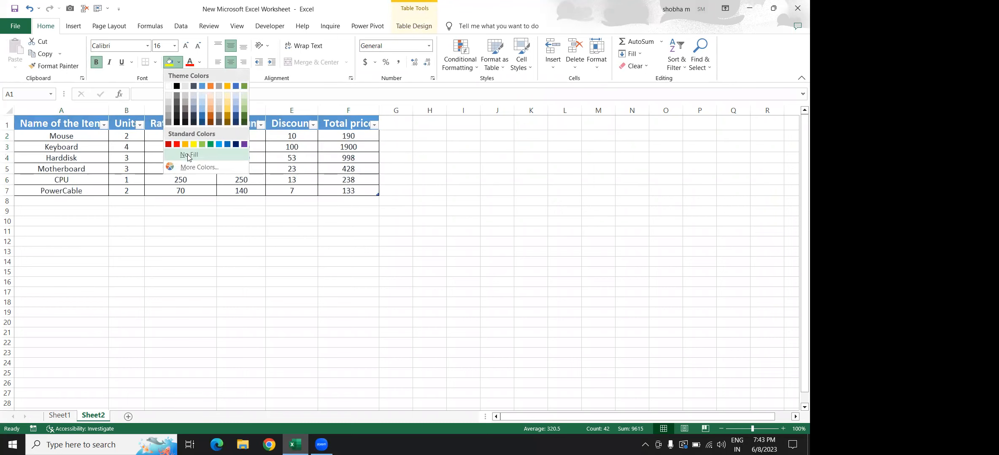
{"action": "left_click", "coordinate": [187, 154]}
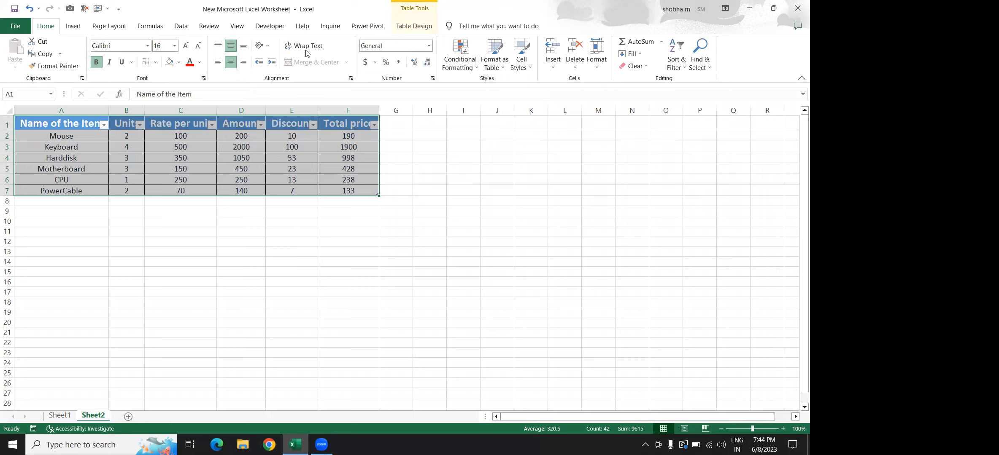
Change the table style to the orange light style with a solid header row.
{"action": "left_click", "coordinate": [498, 65]}
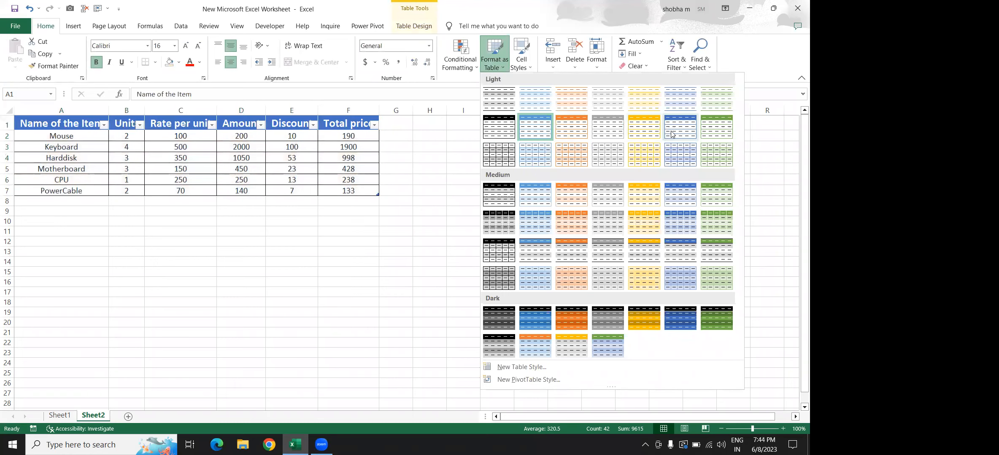
{"action": "left_click", "coordinate": [570, 127]}
{"action": "left_click", "coordinate": [156, 155]}
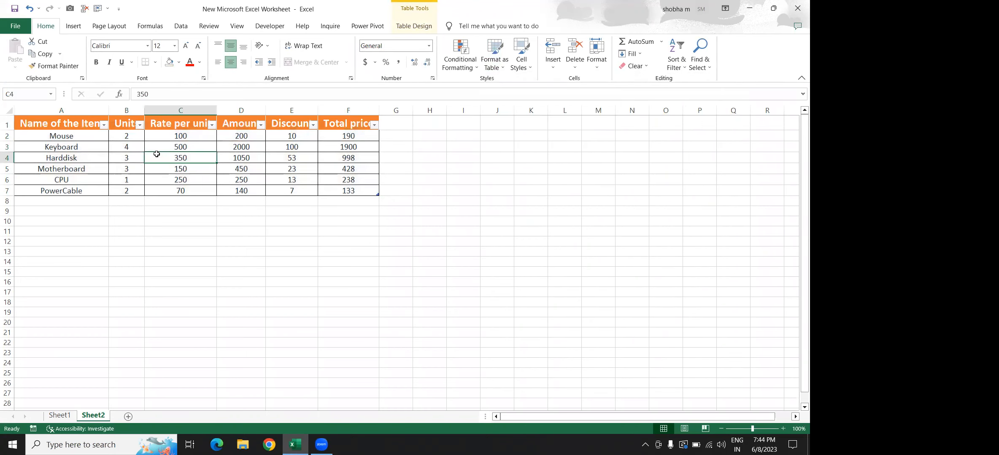
{"action": "left_click", "coordinate": [104, 125]}
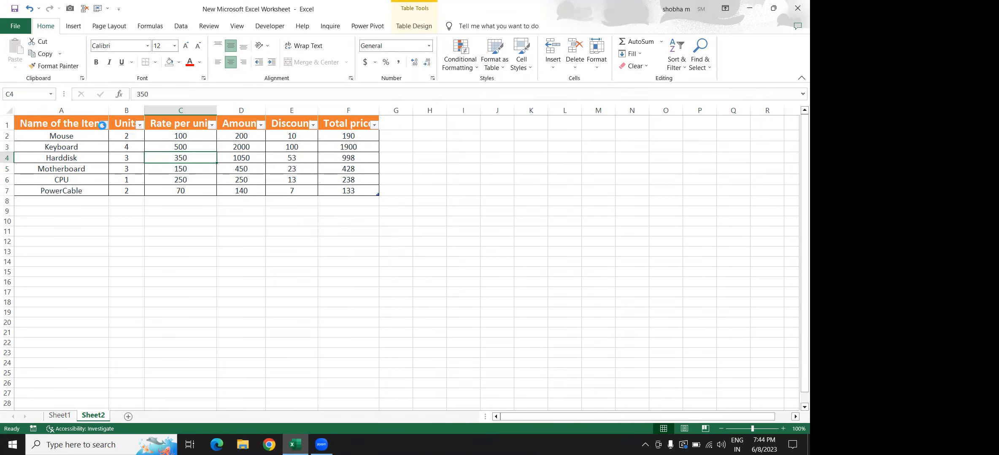
{"action": "left_click", "coordinate": [166, 124]}
{"action": "left_click", "coordinate": [651, 125]}
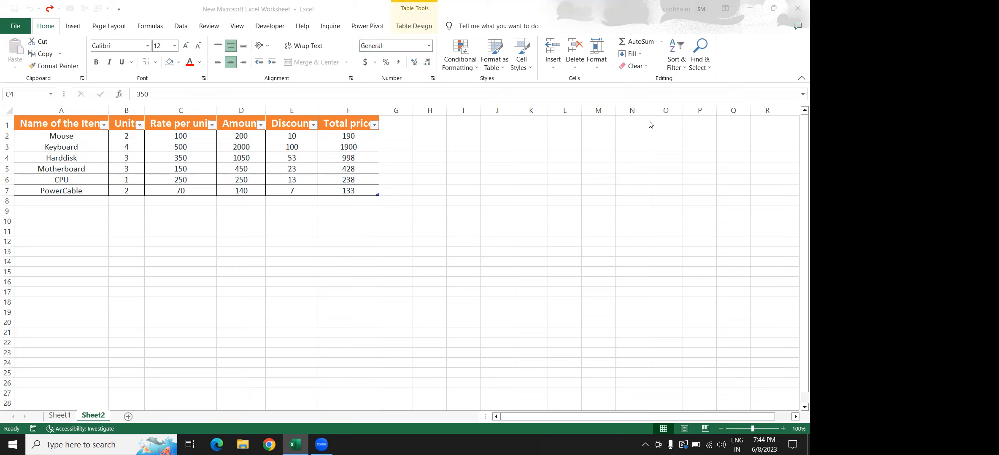
{"action": "double_click", "coordinate": [209, 154]}
{"action": "left_click", "coordinate": [197, 127]}
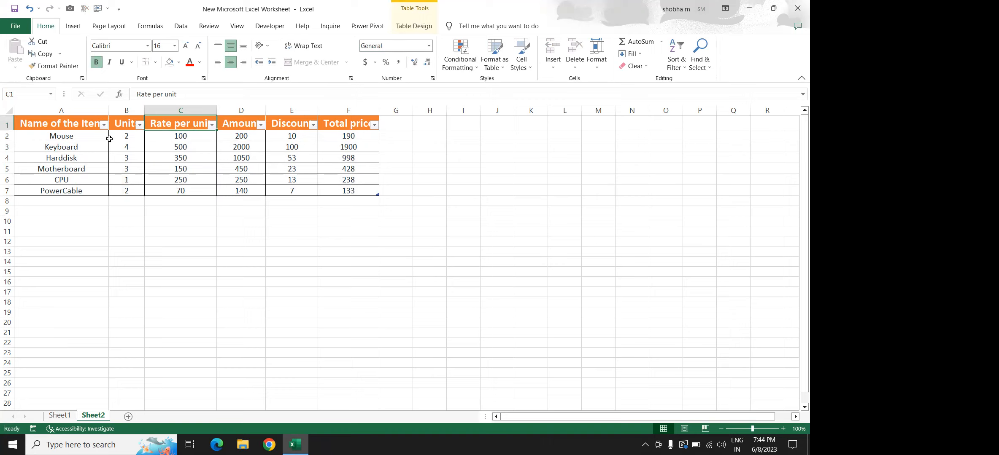
Copy the item names in A3:A6 and paste them below the table at A8, A12 and A16.
{"action": "left_click_drag", "start_coordinate": [75, 145], "coordinate": [75, 177]}
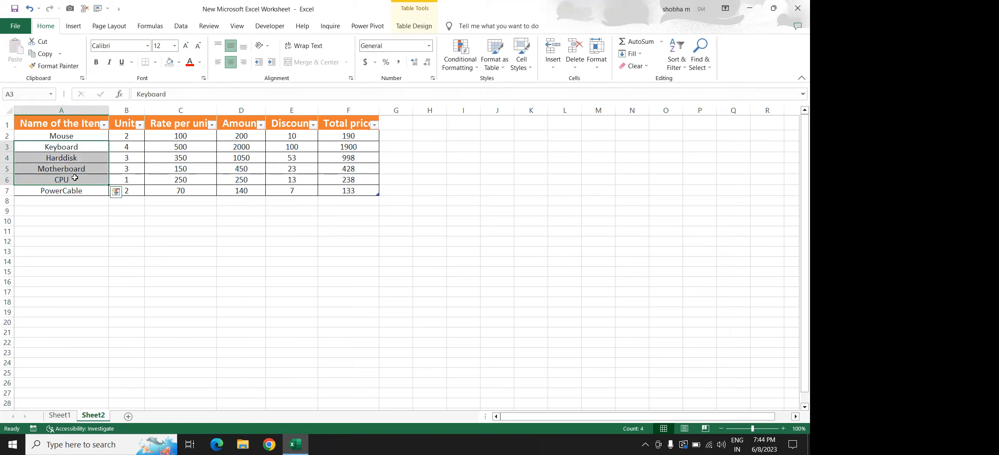
{"action": "key", "text": "ctrl+c"}
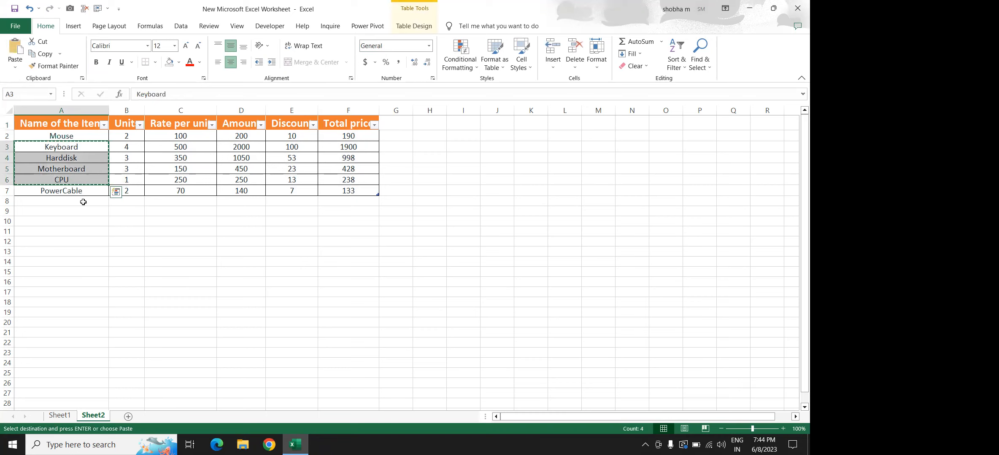
{"action": "left_click", "coordinate": [83, 202]}
{"action": "key", "text": "ctrl+v"}
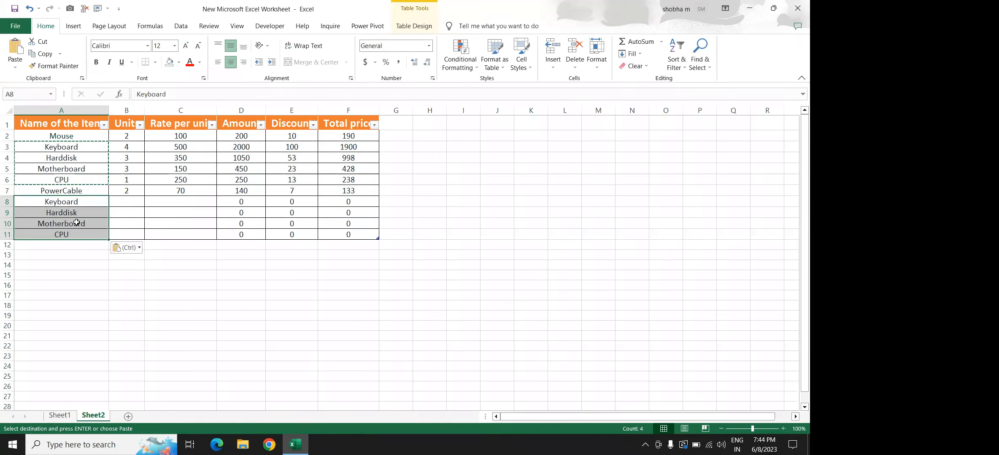
{"action": "left_click", "coordinate": [70, 250]}
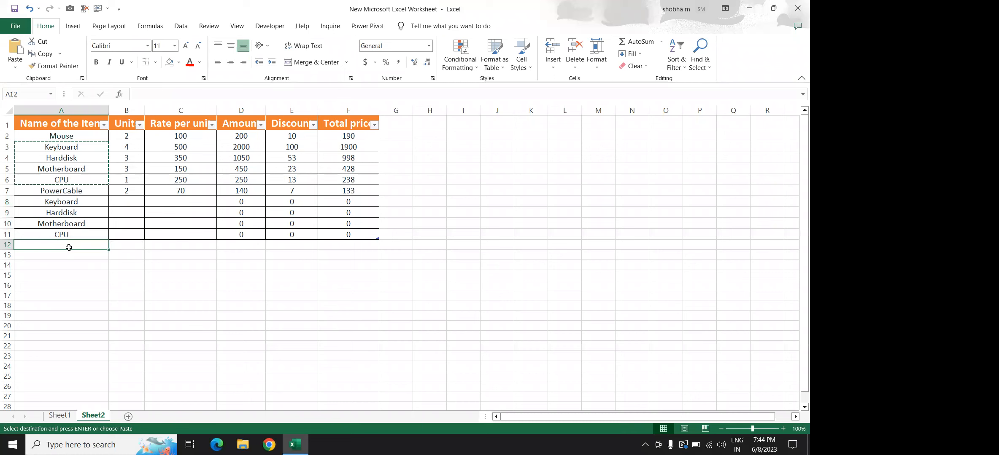
{"action": "key", "text": "ctrl+v"}
{"action": "left_click", "coordinate": [61, 289]}
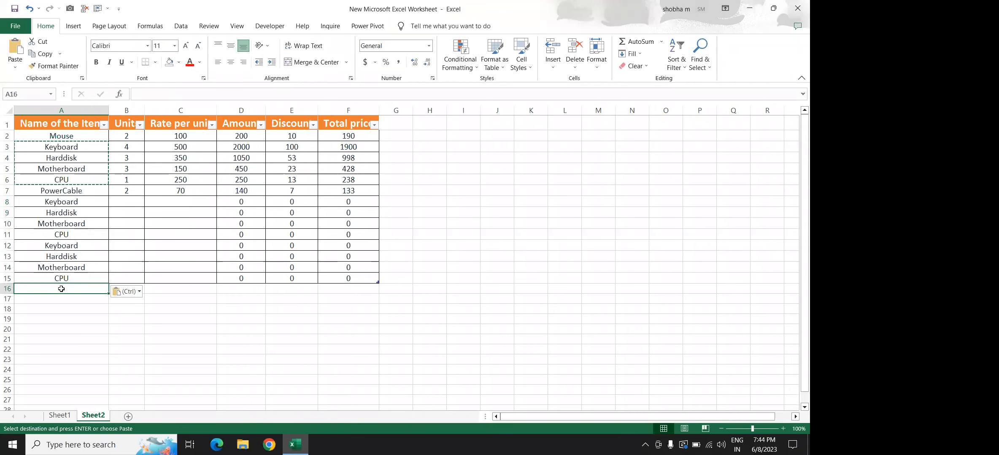
{"action": "key", "text": "ctrl+v"}
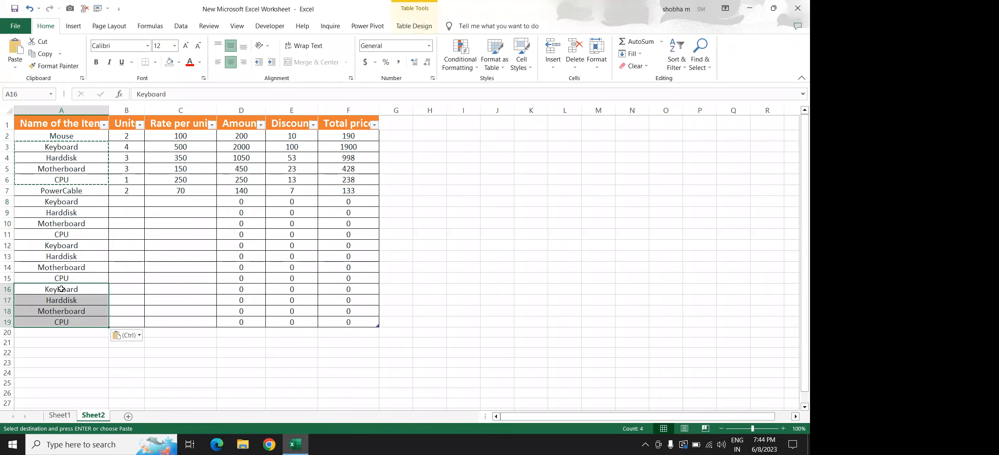
Enter the units 1, 2, 4, 6, 7, 8, 6, 4, 8, 5, 3 and 7 in cells B8 to B19.
{"action": "left_click", "coordinate": [124, 209]}
{"action": "key", "text": "Up"}
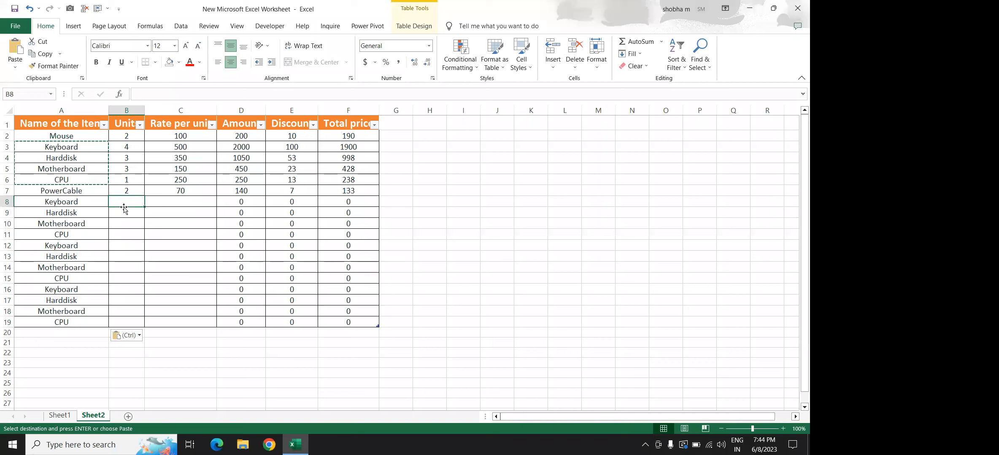
{"action": "type", "text": "1"}
{"action": "key", "text": "Return"}
{"action": "type", "text": "2"}
{"action": "key", "text": "Return"}
{"action": "type", "text": "4"}
{"action": "key", "text": "Return"}
{"action": "type", "text": "6"}
{"action": "key", "text": "Return"}
{"action": "type", "text": "7"}
{"action": "key", "text": "Return"}
{"action": "type", "text": "8"}
{"action": "key", "text": "Return"}
{"action": "type", "text": "6"}
{"action": "key", "text": "Return"}
{"action": "type", "text": "4"}
{"action": "key", "text": "Return"}
{"action": "type", "text": "8"}
{"action": "key", "text": "Return"}
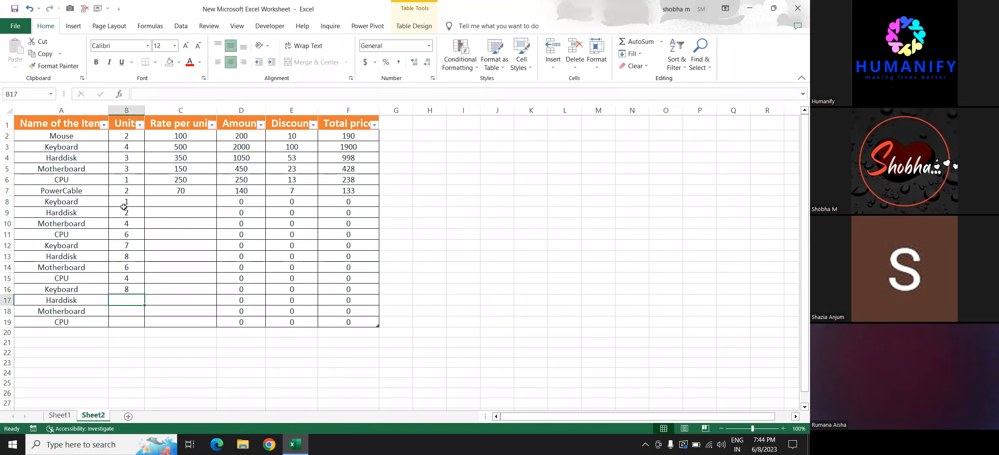
{"action": "type", "text": "5"}
{"action": "key", "text": "Return"}
{"action": "type", "text": "3"}
{"action": "key", "text": "Return"}
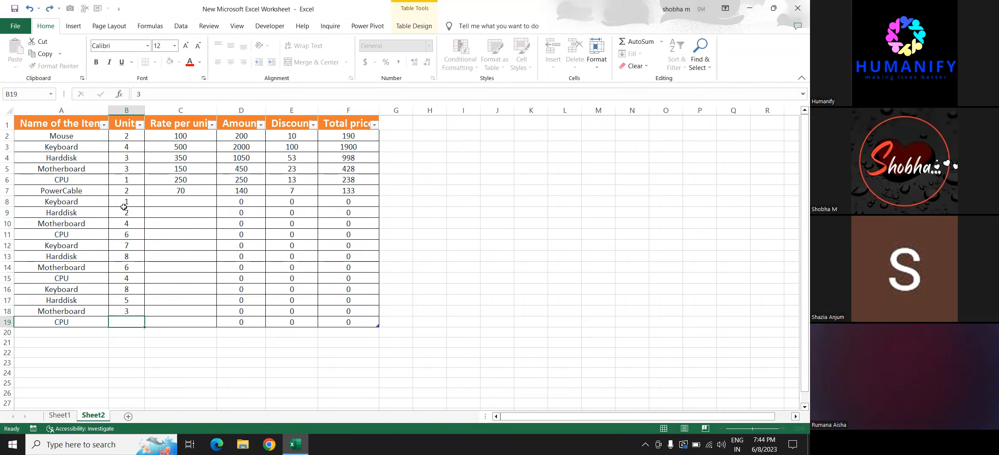
{"action": "type", "text": "7"}
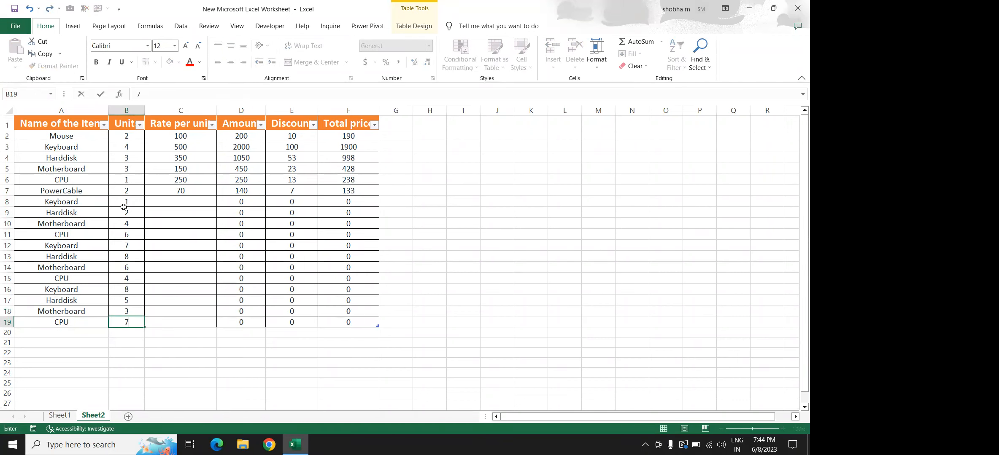
Enter the rates per unit 150, 200, 150, 400, 300, 350, 140, 250, 360, 450, 250, 360 and 150 in cells C7 to C19.
{"action": "left_click", "coordinate": [180, 204]}
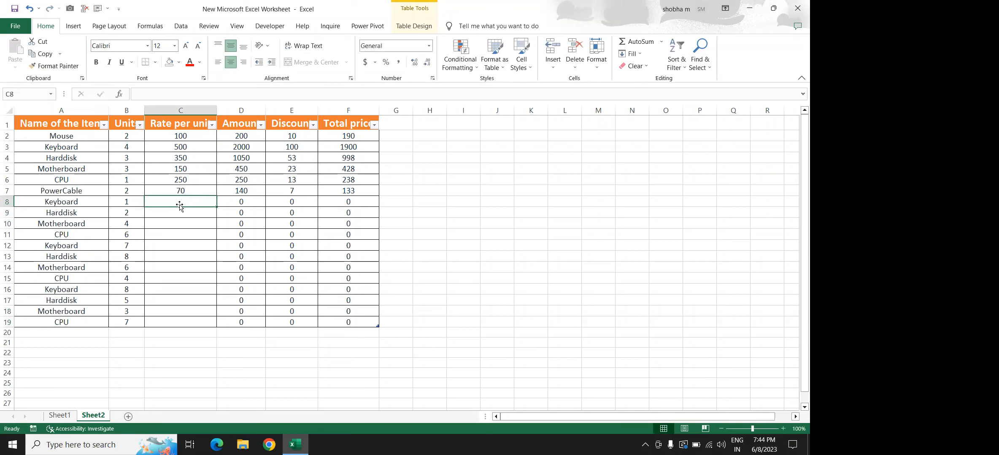
{"action": "left_click", "coordinate": [197, 190]}
{"action": "type", "text": "150"}
{"action": "key", "text": "Return"}
{"action": "type", "text": "200"}
{"action": "key", "text": "Return"}
{"action": "type", "text": "150"}
{"action": "key", "text": "Return"}
{"action": "type", "text": "400"}
{"action": "key", "text": "Return"}
{"action": "type", "text": "300"}
{"action": "key", "text": "Return"}
{"action": "type", "text": "350"}
{"action": "key", "text": "Return"}
{"action": "type", "text": "140"}
{"action": "key", "text": "Return"}
{"action": "type", "text": "250"}
{"action": "key", "text": "Return"}
{"action": "type", "text": "360"}
{"action": "key", "text": "Return"}
{"action": "type", "text": "450"}
{"action": "key", "text": "Return"}
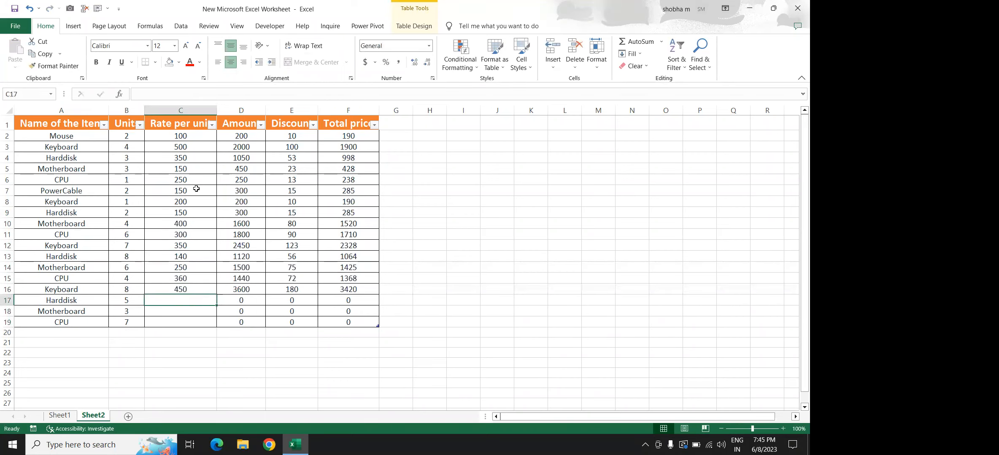
{"action": "type", "text": "250"}
{"action": "key", "text": "Return"}
{"action": "type", "text": "360"}
{"action": "key", "text": "Return"}
{"action": "type", "text": "150"}
{"action": "key", "text": "Return"}
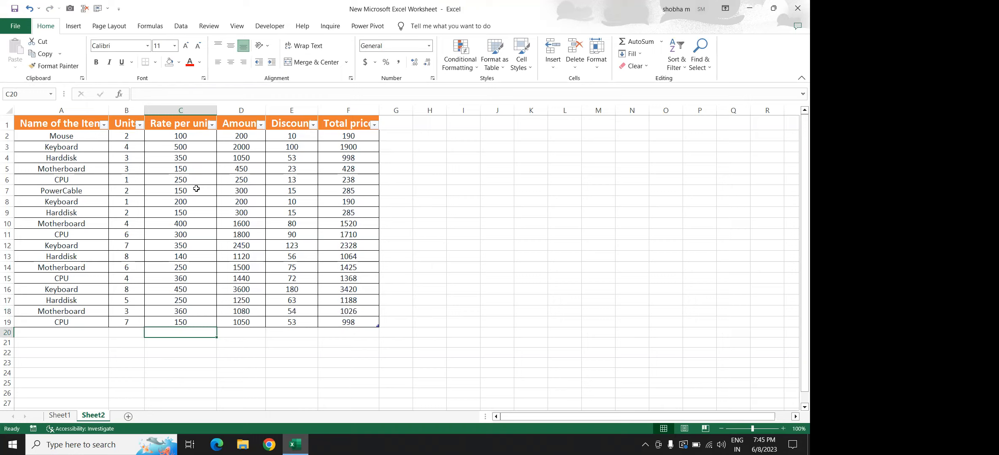
Replace the item names in cells A14, A10 and A8 with Mouse.
{"action": "left_click", "coordinate": [71, 268]}
{"action": "type", "text": "m"}
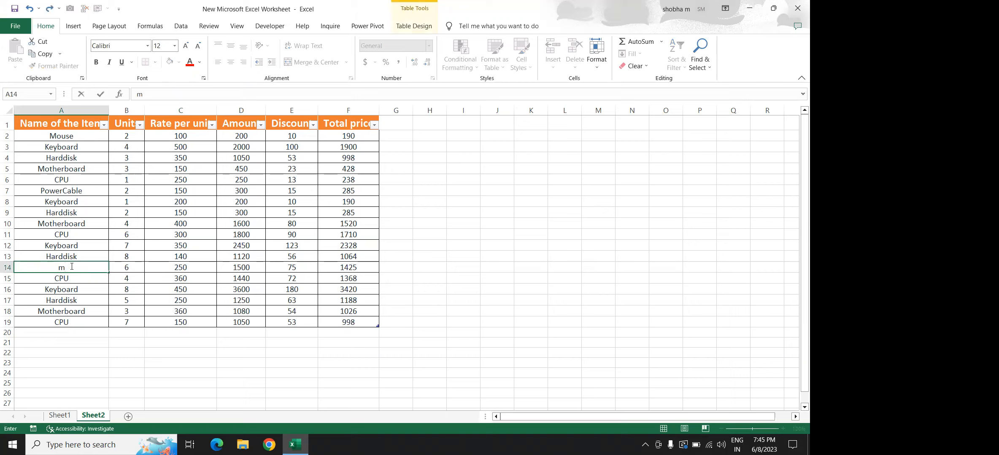
{"action": "type", "text": "ouse"}
{"action": "left_click", "coordinate": [65, 221]}
{"action": "type", "text": "mou"}
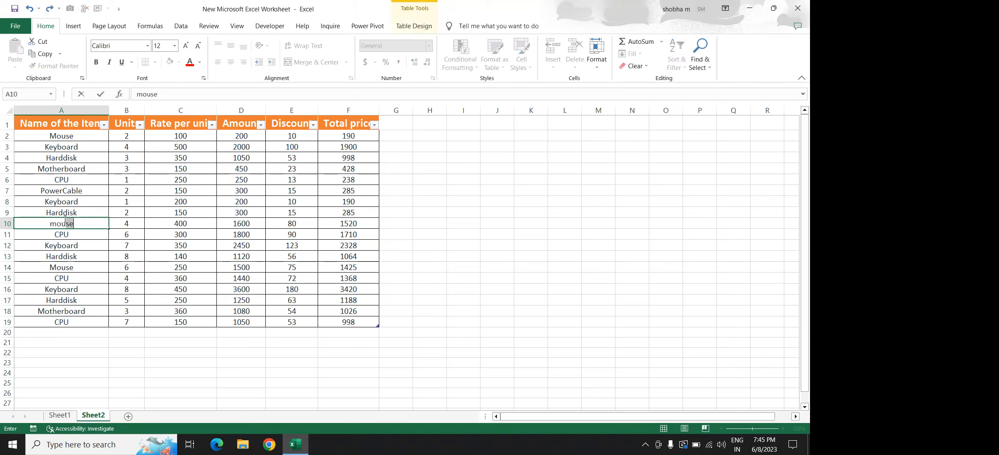
{"action": "left_click", "coordinate": [59, 202]}
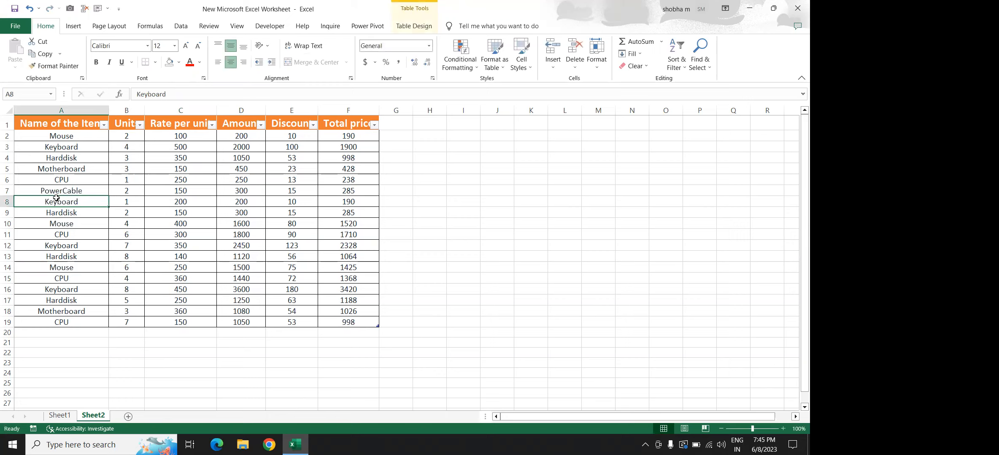
{"action": "type", "text": "mouse"}
{"action": "left_click", "coordinate": [71, 185]}
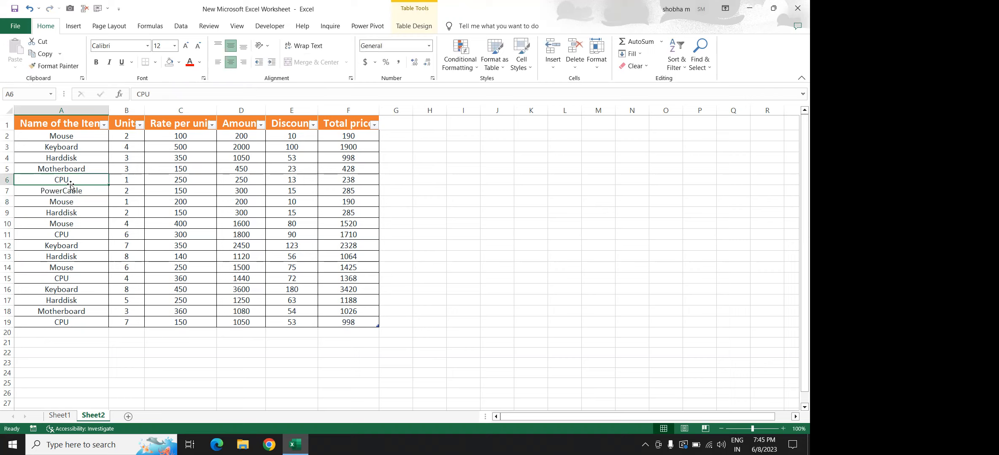
{"action": "left_click", "coordinate": [133, 142]}
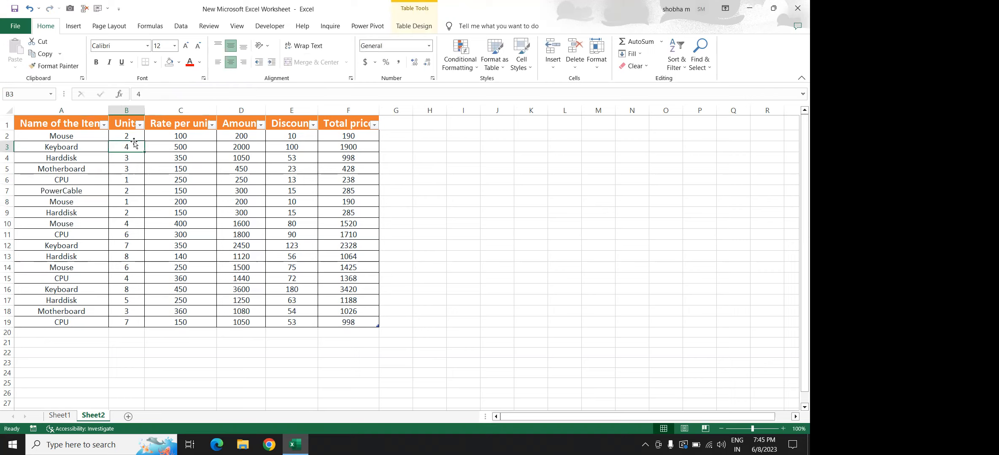
Examine the cell-reference formula behind the first Amount value in D2.
{"action": "left_click", "coordinate": [186, 134]}
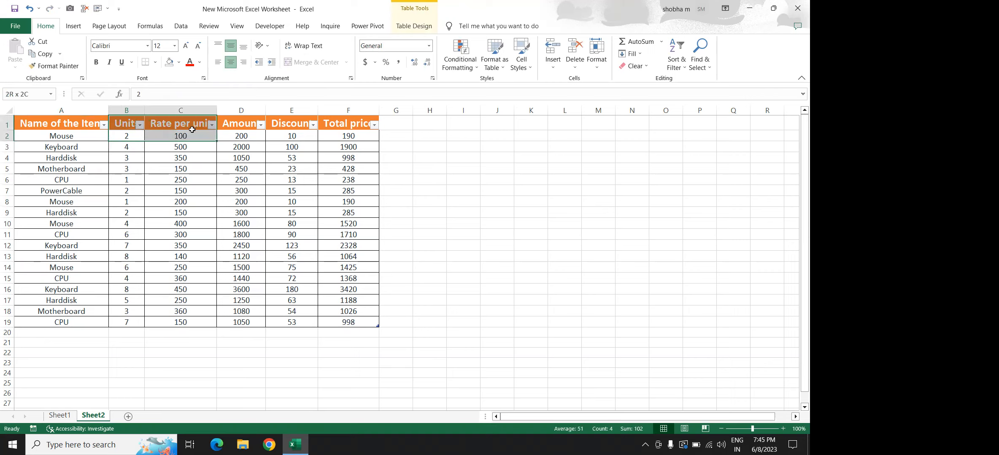
{"action": "left_click", "coordinate": [243, 138]}
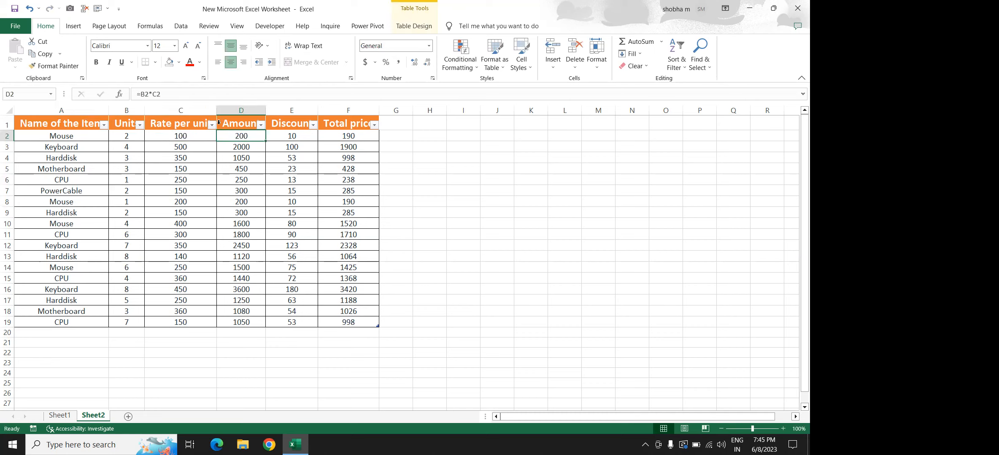
{"action": "left_click_drag", "start_coordinate": [171, 94], "coordinate": [141, 96]}
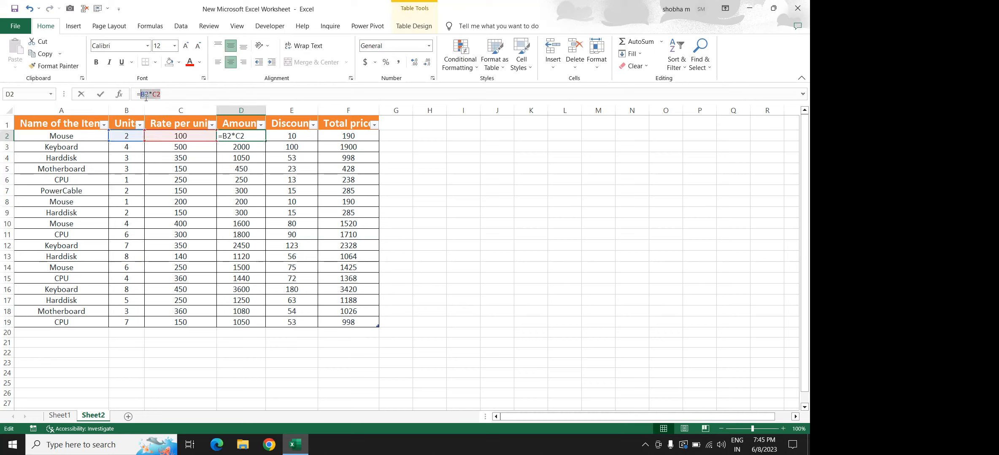
{"action": "left_click", "coordinate": [174, 91]}
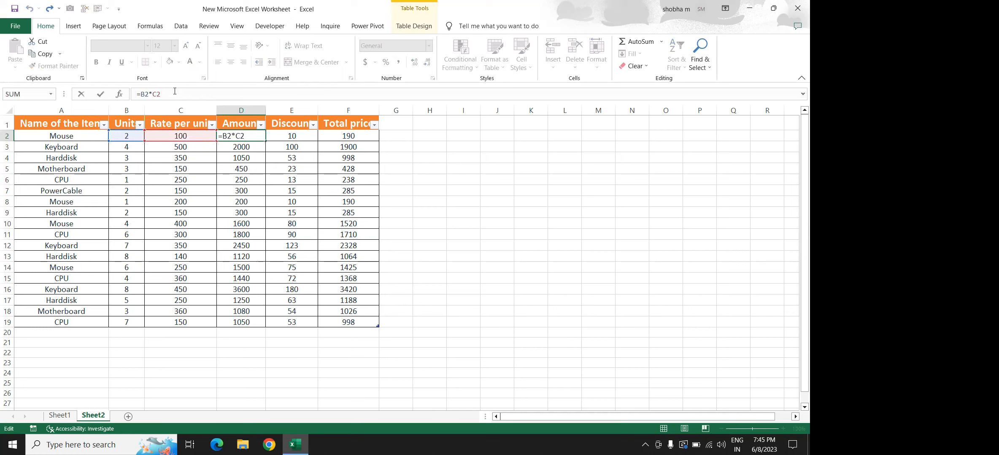
{"action": "key", "text": "Return"}
Clear all Amount, Discount and Total price values below the table headers.
{"action": "left_click_drag", "start_coordinate": [238, 136], "coordinate": [346, 294]}
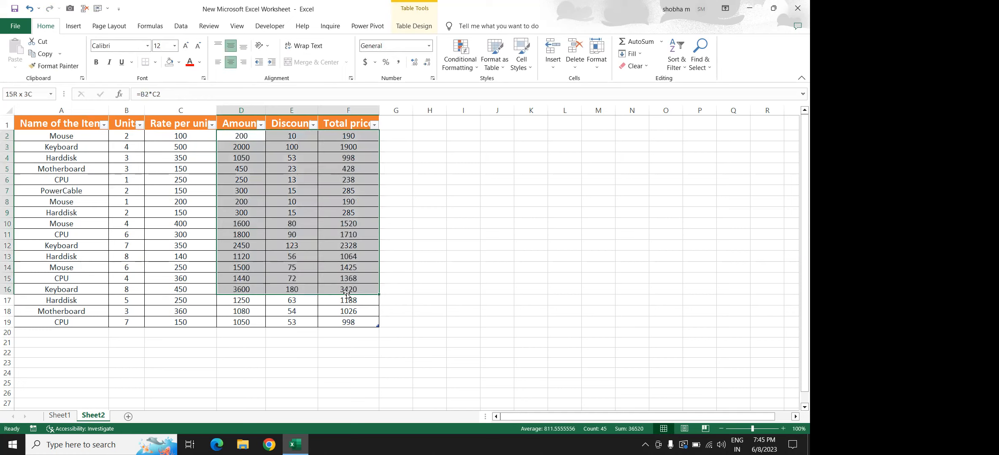
{"action": "key", "text": "Return"}
{"action": "key", "text": "Down"}
{"action": "key", "text": "Down"}
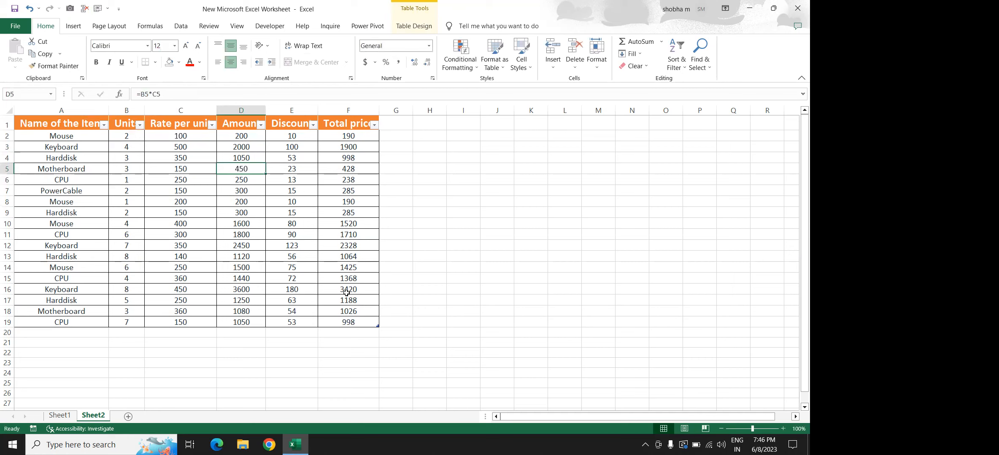
{"action": "left_click_drag", "start_coordinate": [244, 136], "coordinate": [477, 400]}
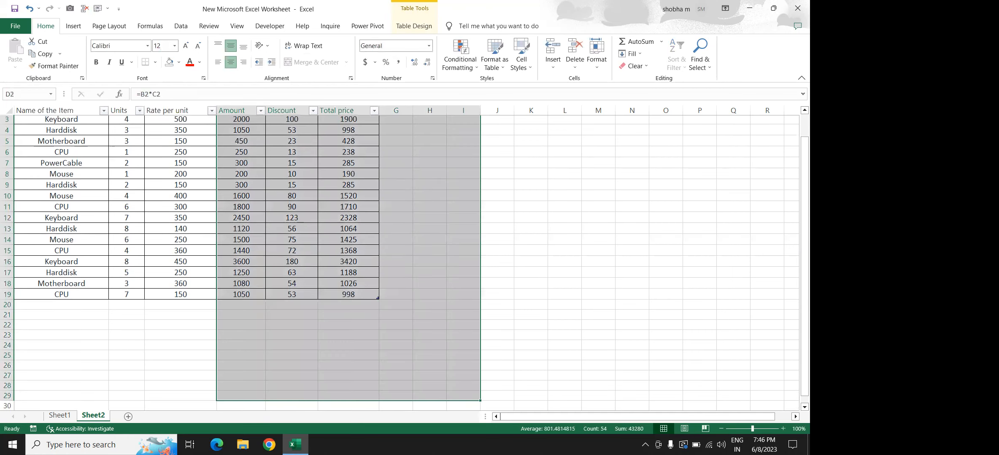
{"action": "scroll", "coordinate": [299, 253], "scroll_direction": "up", "scroll_amount": 1}
{"action": "key", "text": "Delete"}
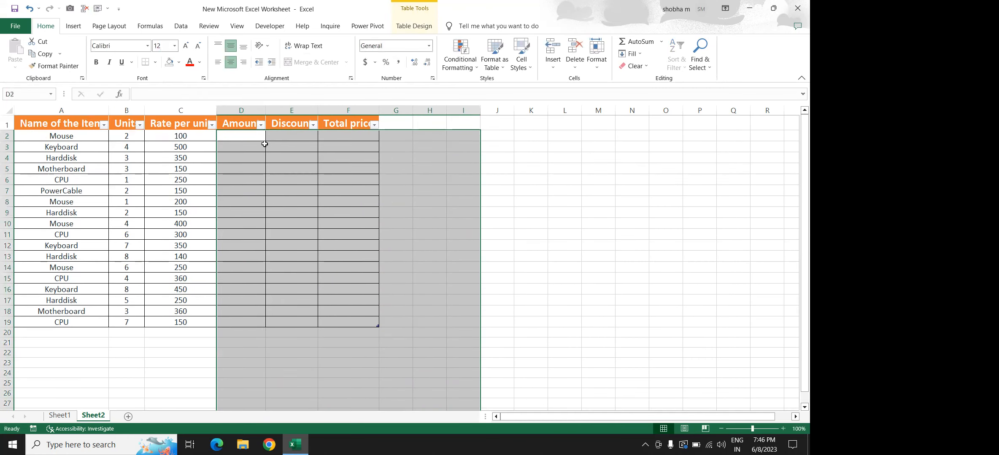
{"action": "left_click", "coordinate": [255, 136]}
{"action": "type", "text": "="}
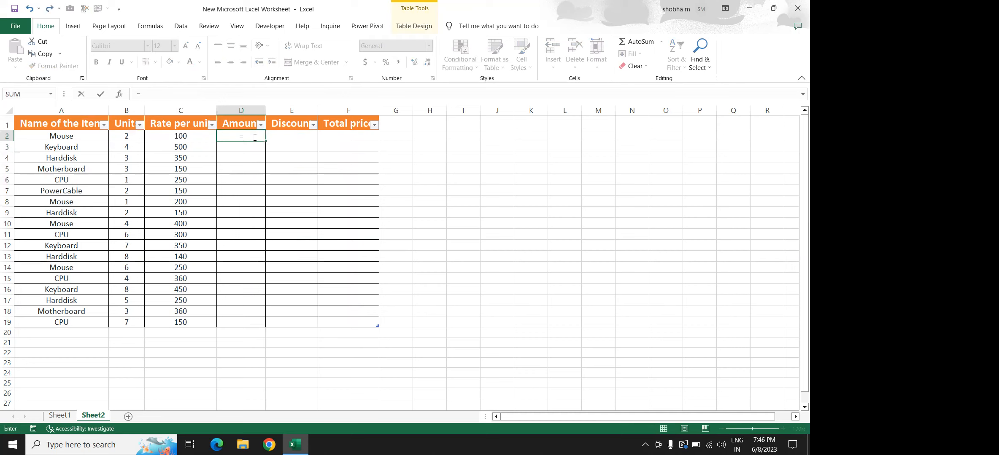
{"action": "left_click", "coordinate": [132, 137]}
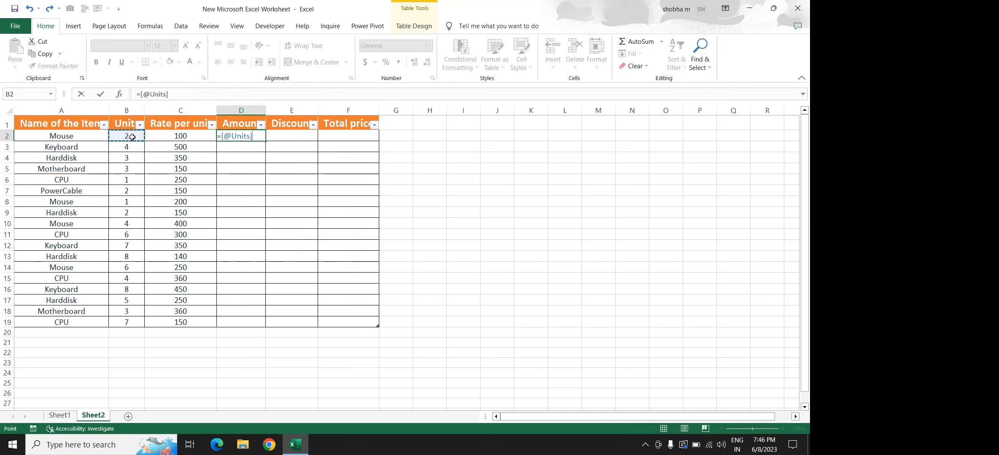
{"action": "left_click", "coordinate": [191, 94]}
{"action": "left_click_drag", "start_coordinate": [188, 96], "coordinate": [109, 103]}
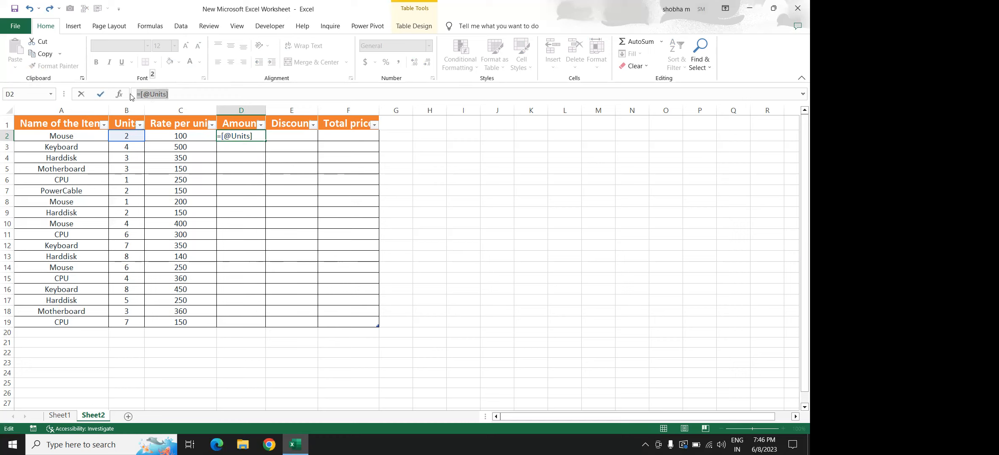
{"action": "left_click", "coordinate": [169, 94]}
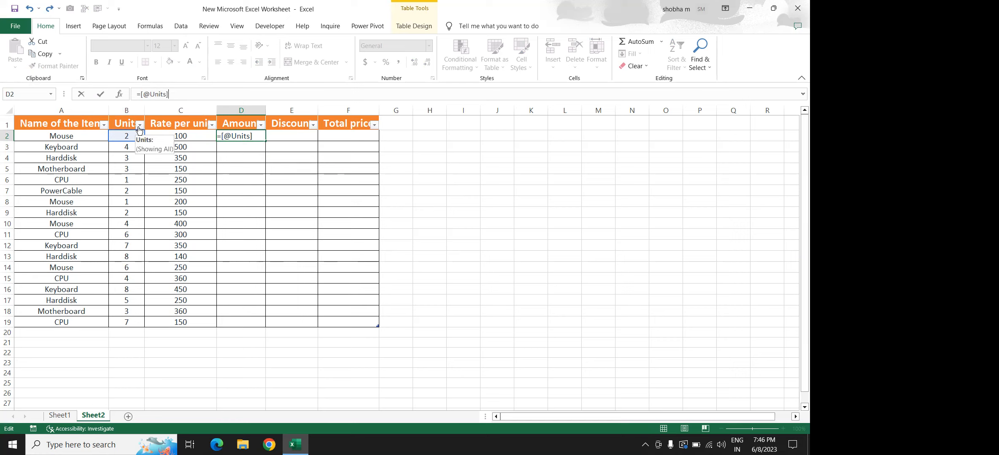
{"action": "type", "text": "*"}
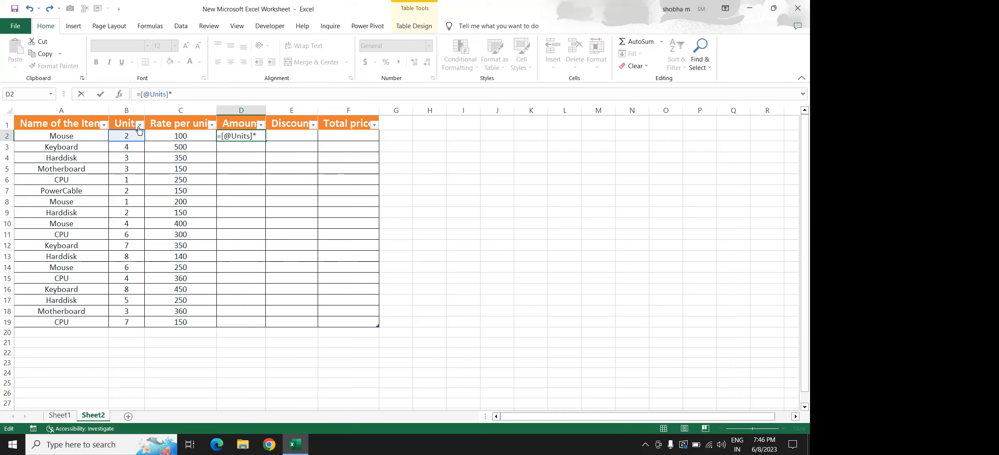
{"action": "left_click", "coordinate": [180, 135]}
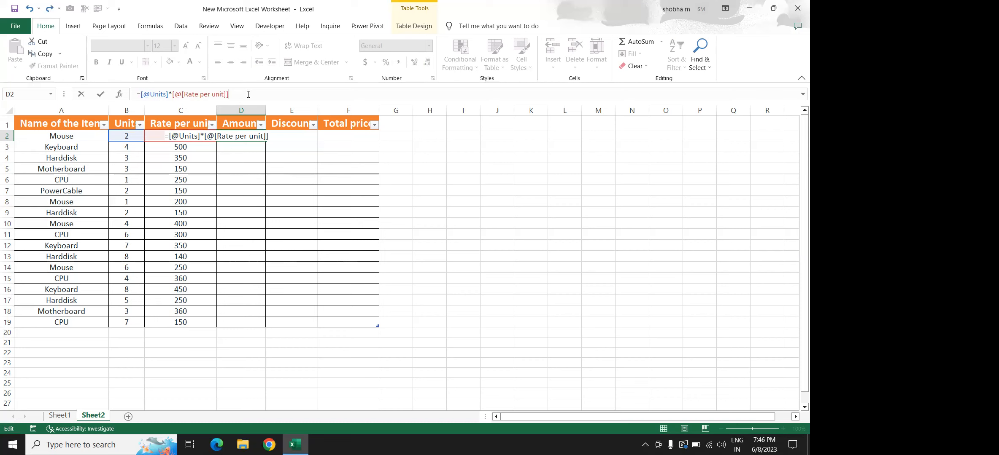
{"action": "key", "text": "Return"}
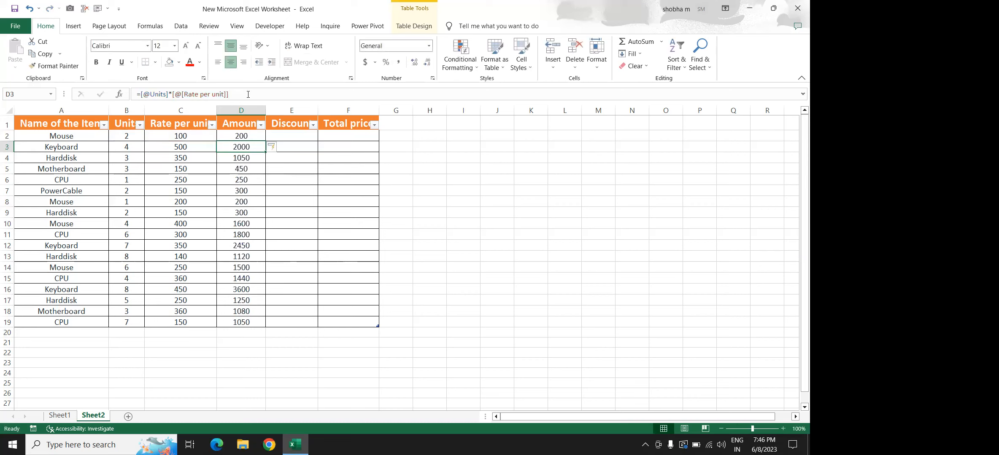
{"action": "left_click", "coordinate": [296, 139]}
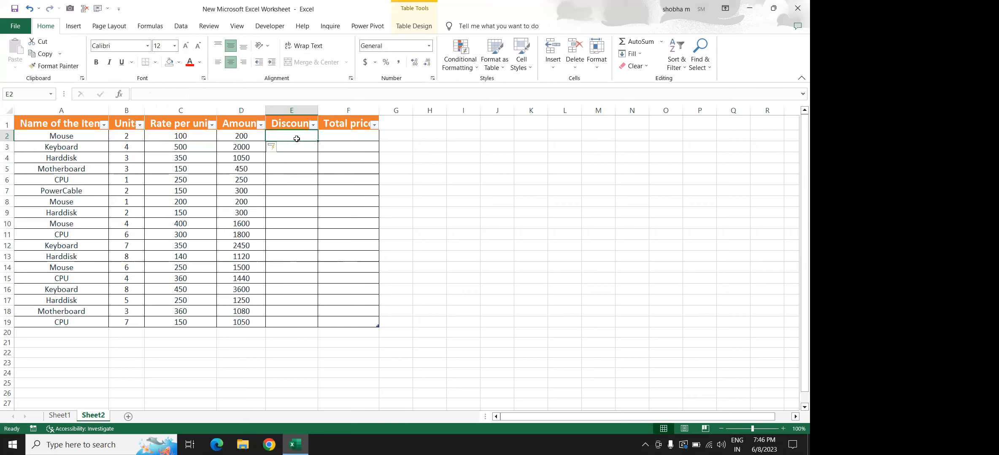
{"action": "type", "text": "="}
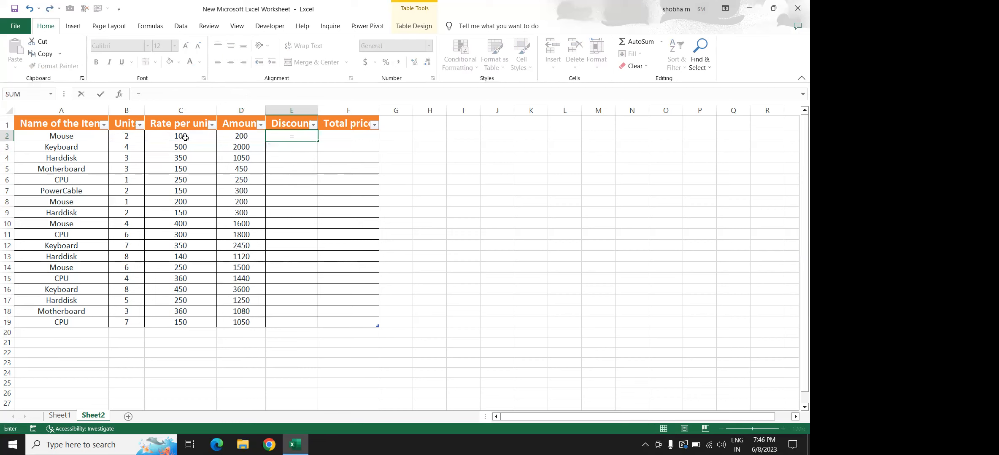
{"action": "left_click", "coordinate": [233, 137]}
{"action": "type", "text": "*5%"}
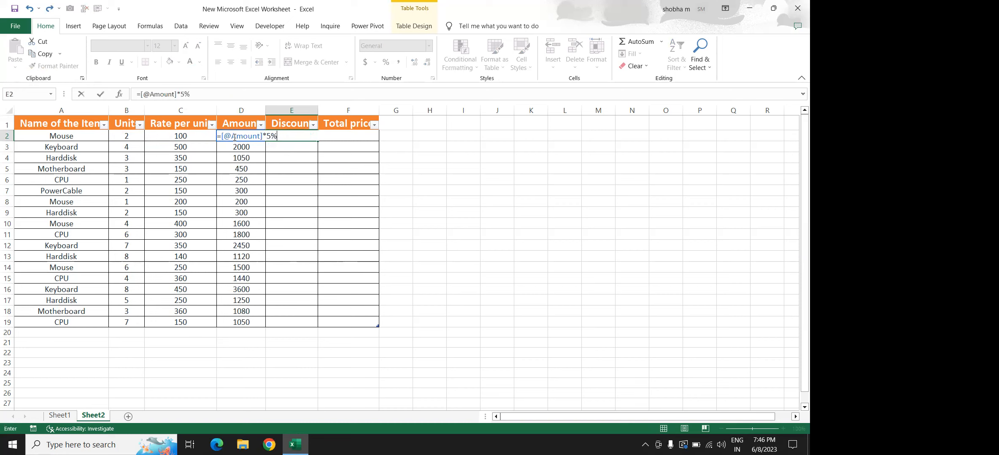
{"action": "key", "text": "Return"}
{"action": "left_click", "coordinate": [348, 138]}
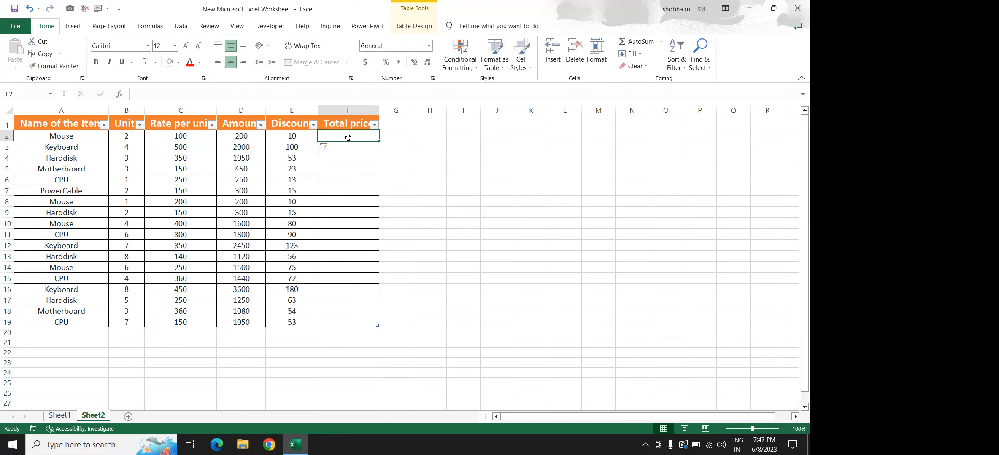
{"action": "type", "text": "="}
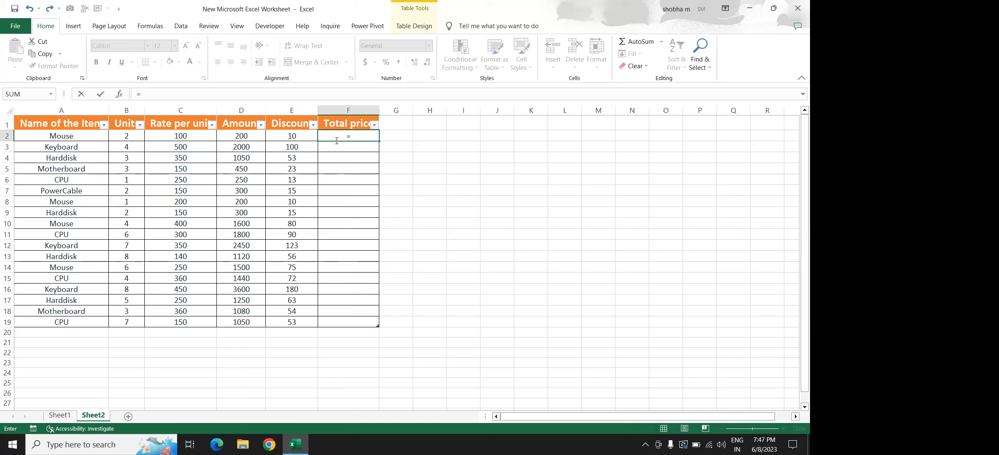
{"action": "left_click", "coordinate": [268, 134]}
{"action": "left_click", "coordinate": [256, 134]}
{"action": "type", "text": "-"}
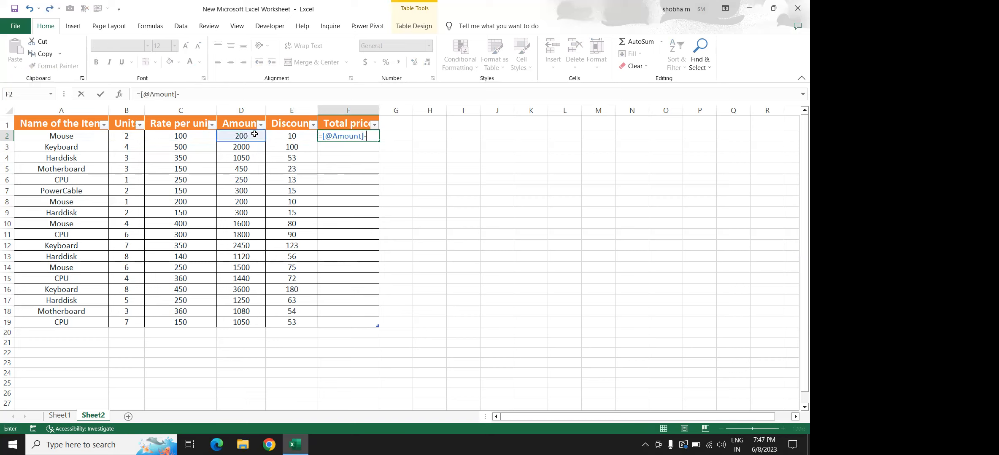
{"action": "left_click", "coordinate": [282, 135]}
{"action": "key", "text": "Return"}
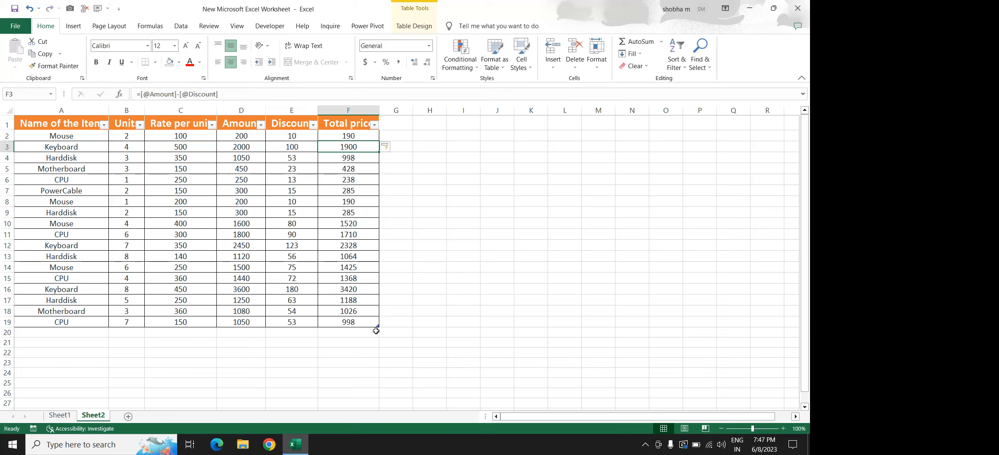
Add a row labelled total directly below the table in cell A20.
{"action": "left_click", "coordinate": [376, 331]}
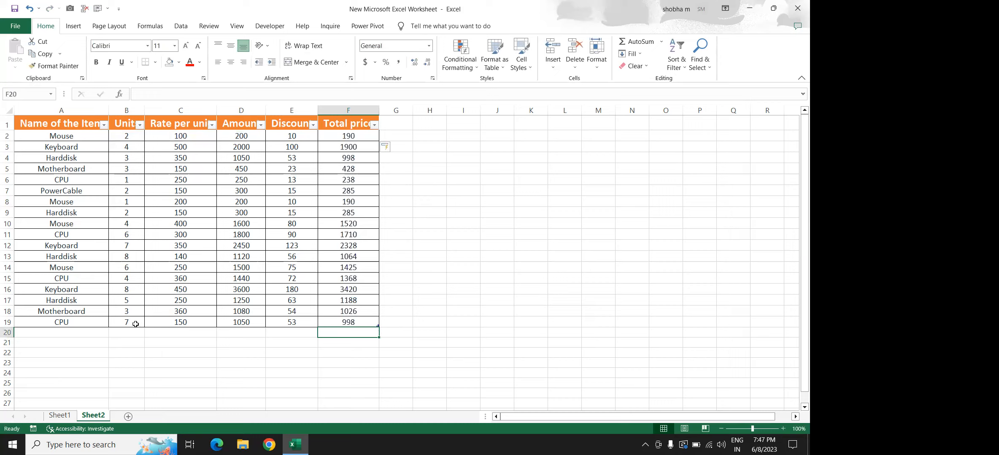
{"action": "left_click", "coordinate": [122, 331]}
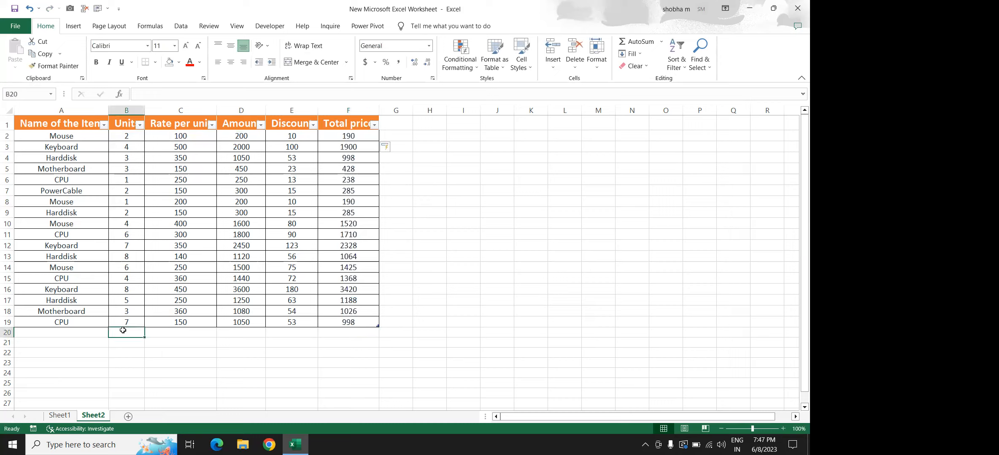
{"action": "left_click", "coordinate": [76, 329]}
{"action": "type", "text": "tota"}
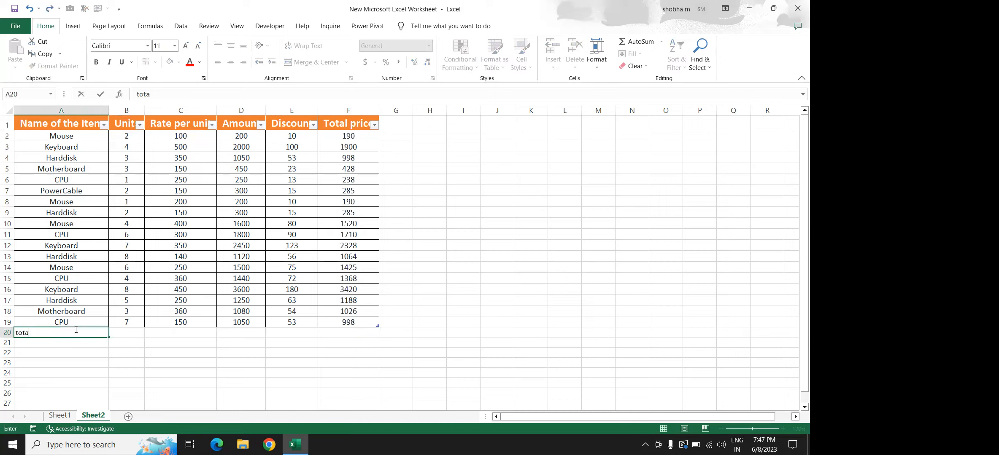
{"action": "key", "text": "Return"}
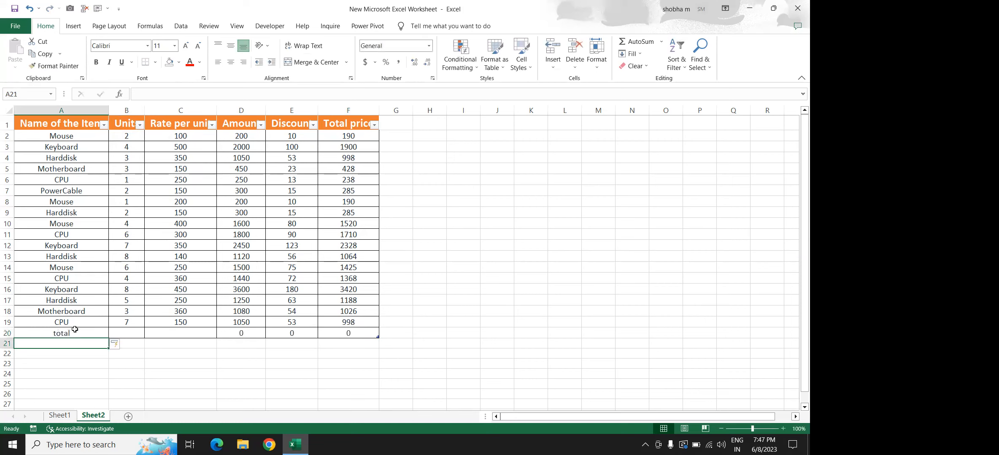
Enter =SUBTOTAL(9,B2:B19) in the total row's Units cell B20.
{"action": "left_click", "coordinate": [125, 331]}
{"action": "type", "text": "="}
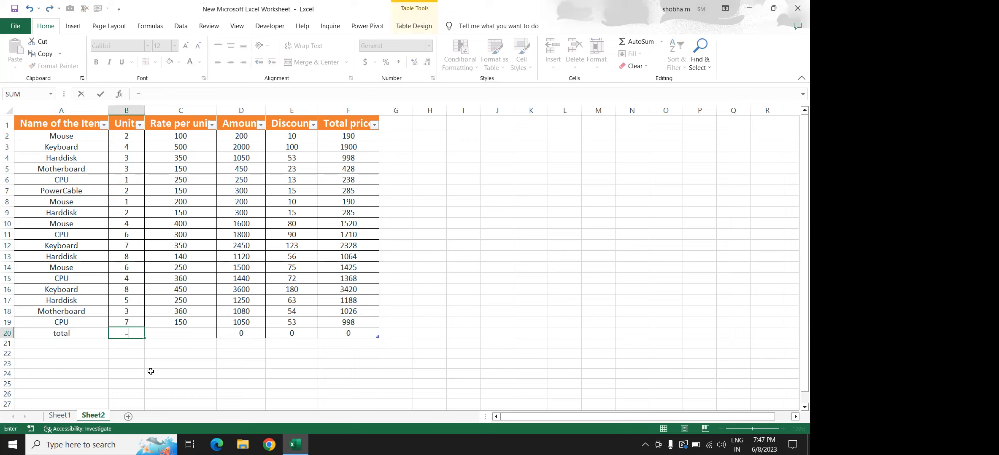
{"action": "type", "text": "sub"}
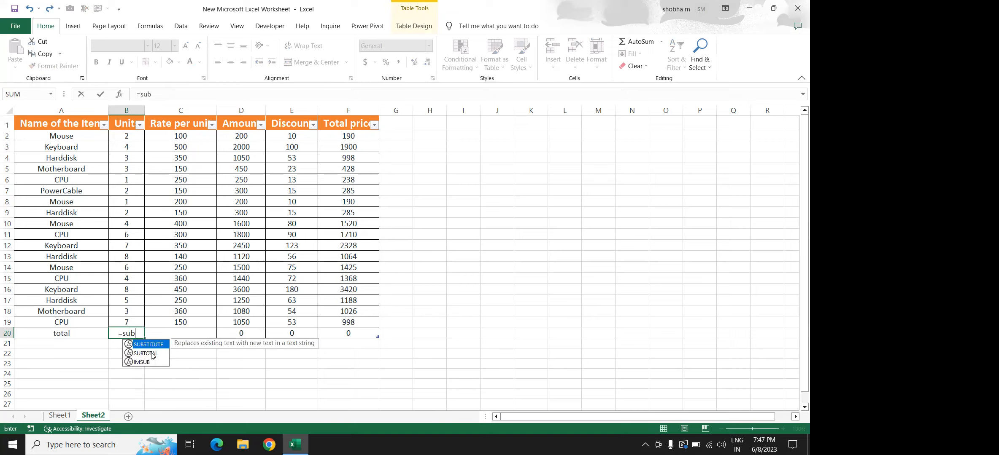
{"action": "double_click", "coordinate": [152, 355]}
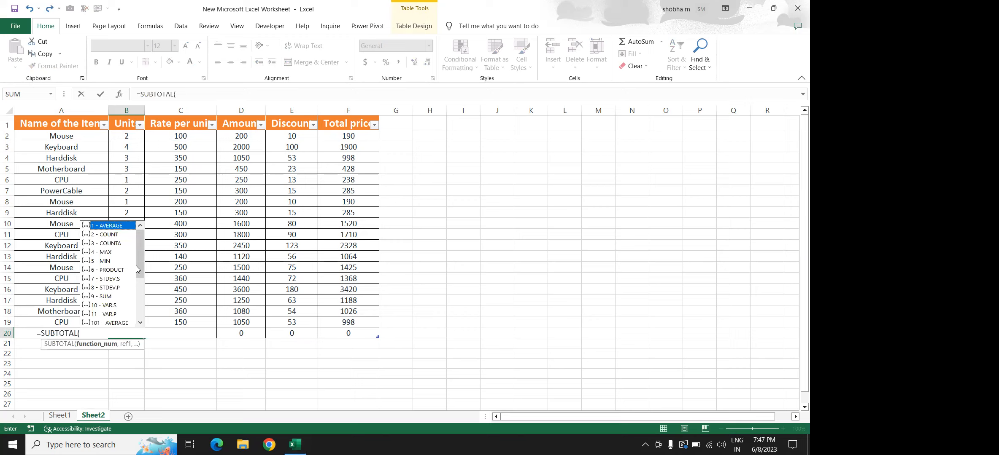
{"action": "left_click", "coordinate": [109, 297]}
{"action": "left_click", "coordinate": [190, 93]}
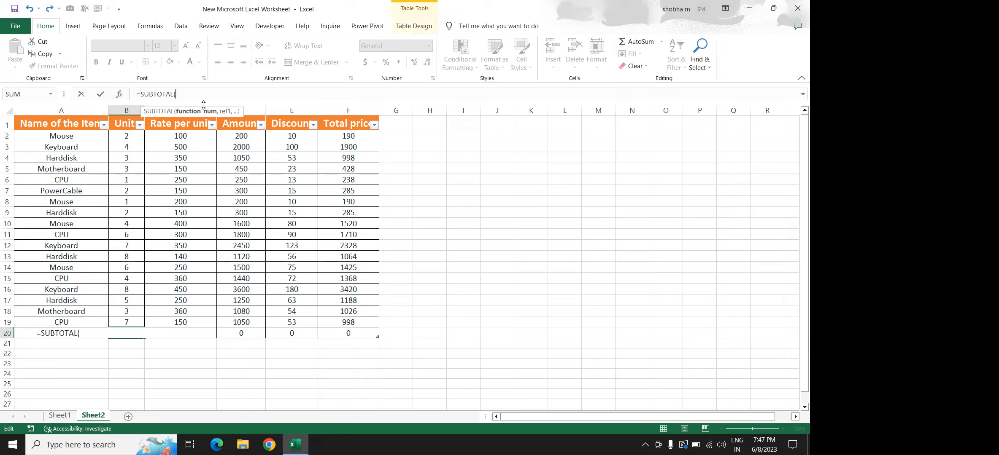
{"action": "key", "text": "BackSpace"}
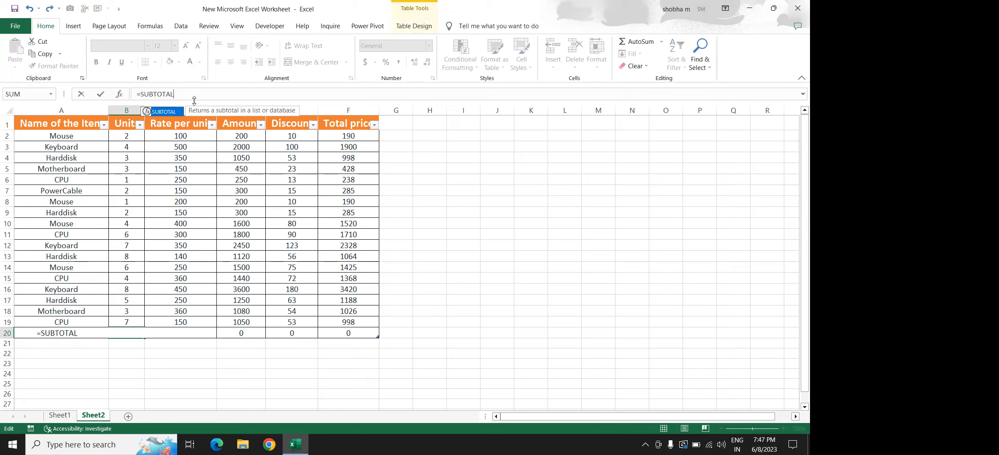
{"action": "type", "text": "("}
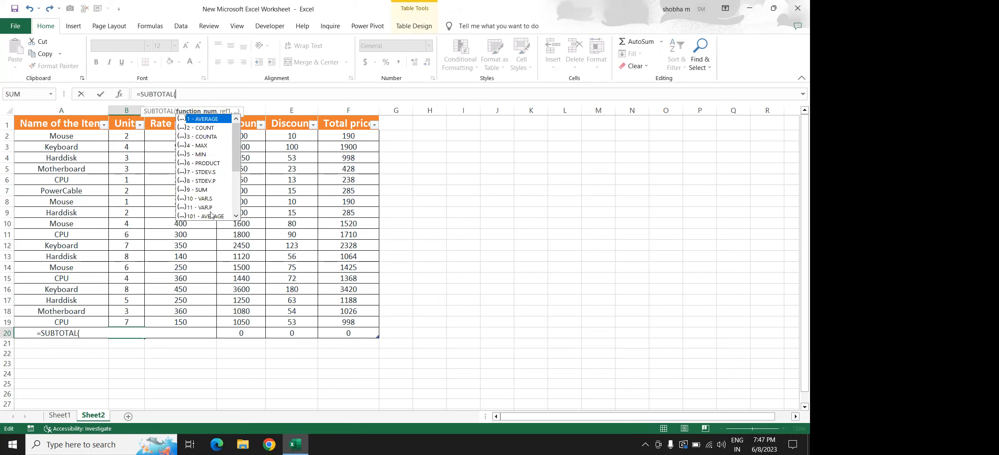
{"action": "left_click", "coordinate": [197, 191]}
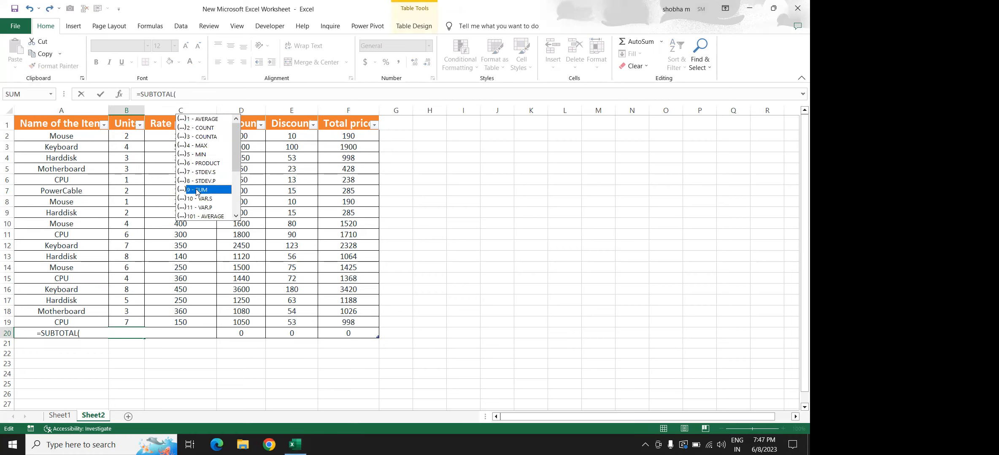
{"action": "double_click", "coordinate": [200, 190]}
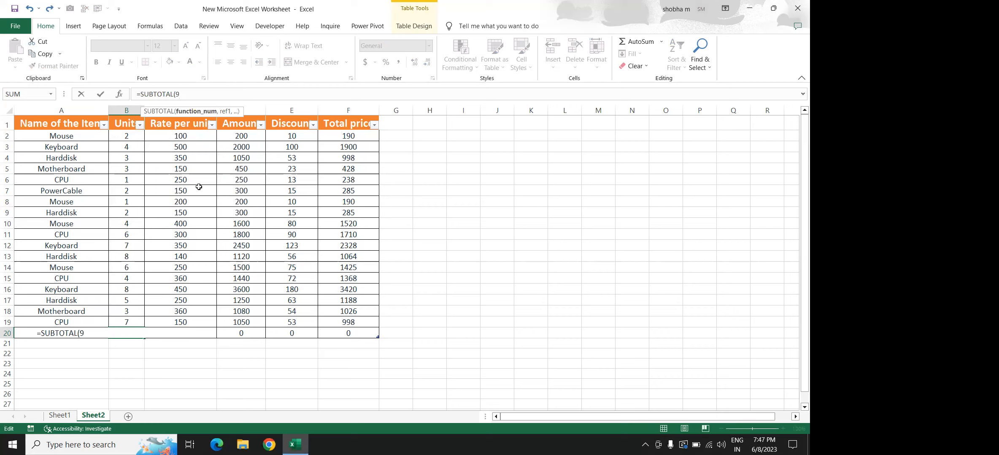
{"action": "type", "text": ","}
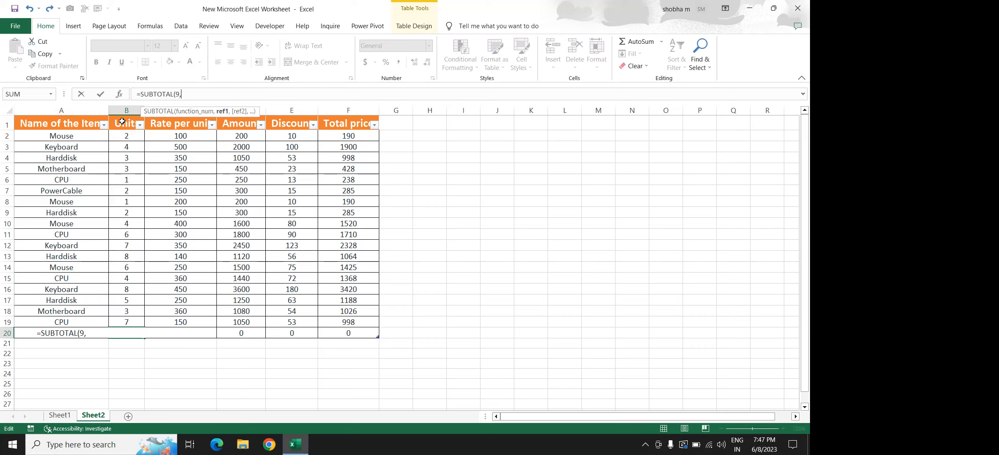
{"action": "left_click_drag", "start_coordinate": [127, 141], "coordinate": [123, 334]}
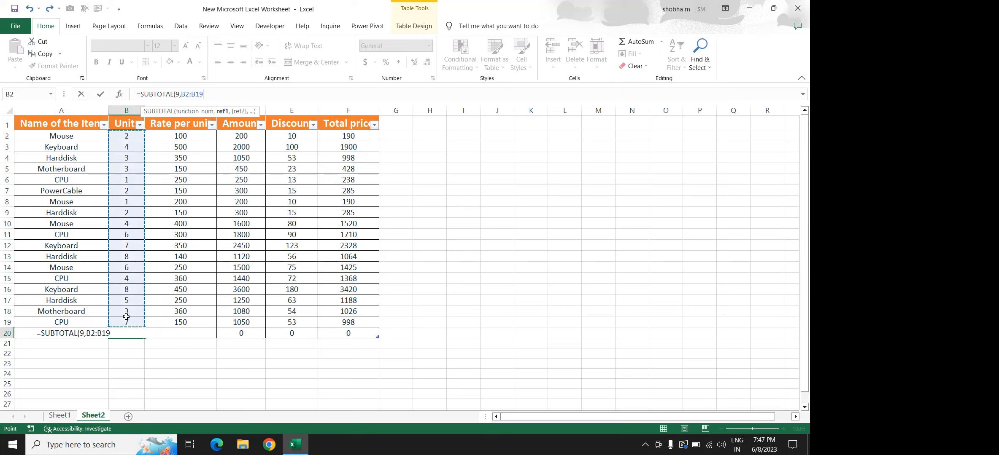
{"action": "key", "text": "Return"}
{"action": "left_click", "coordinate": [135, 333]}
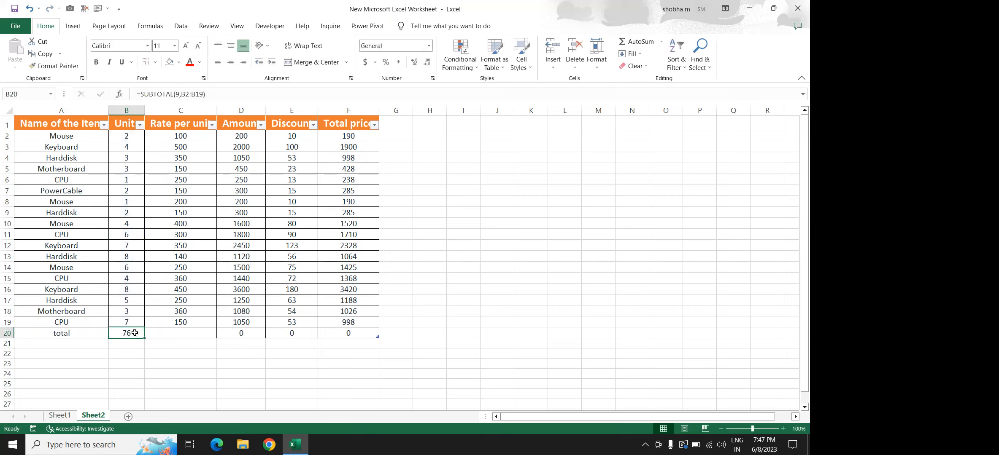
Enter =SUBTOTAL(9,C1:C19) in the total row's Rate per unit cell C20.
{"action": "left_click", "coordinate": [175, 330]}
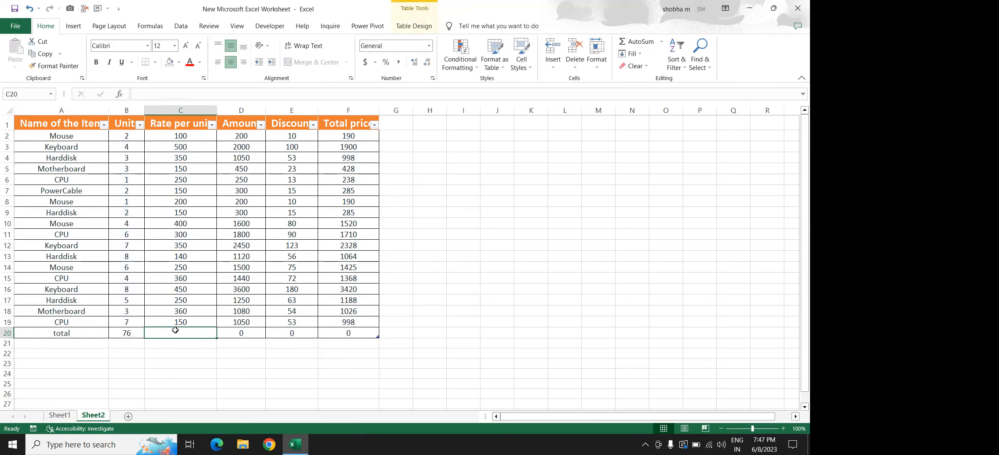
{"action": "type", "text": "=sub"}
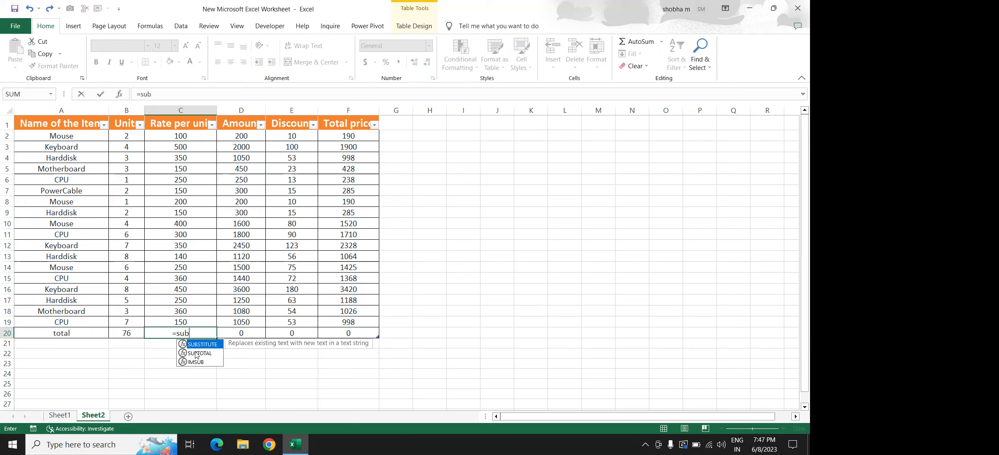
{"action": "double_click", "coordinate": [196, 355]}
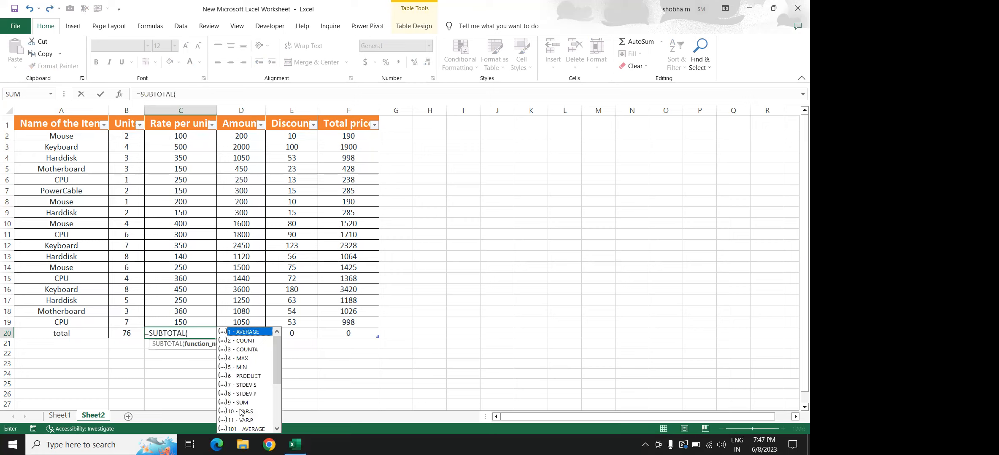
{"action": "left_click", "coordinate": [243, 403]}
{"action": "double_click", "coordinate": [243, 402]}
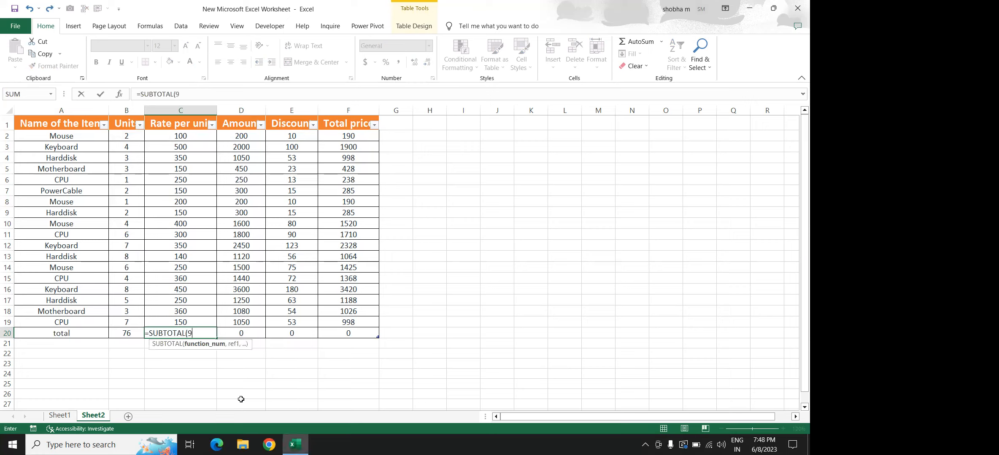
{"action": "type", "text": ","}
{"action": "left_click_drag", "start_coordinate": [198, 322], "coordinate": [198, 127]}
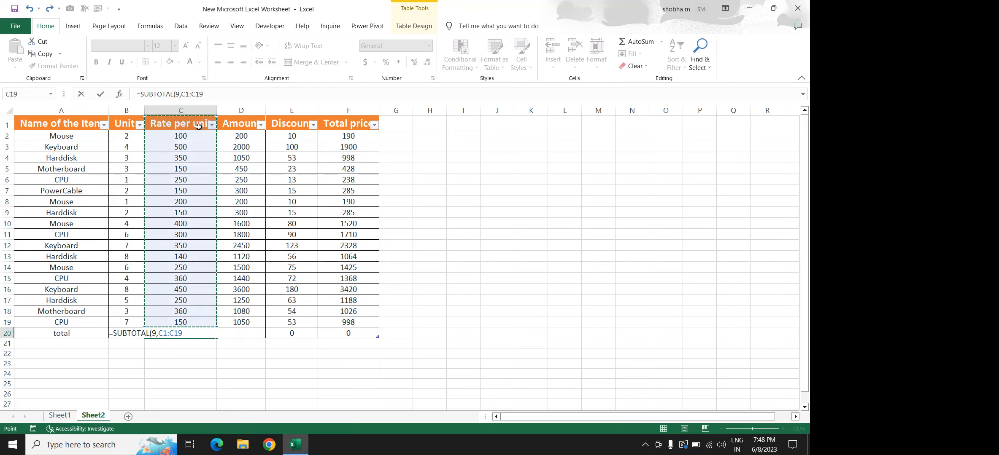
{"action": "key", "text": "Return"}
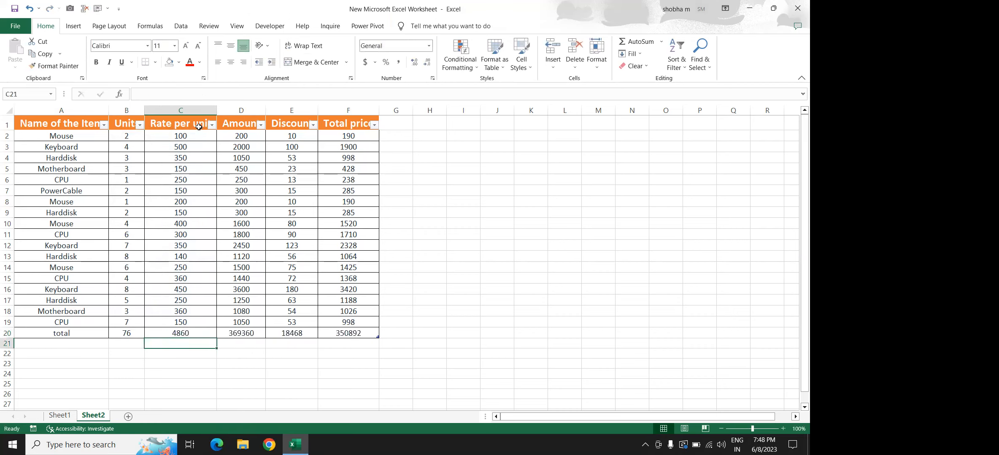
Replace the formula in the total row's Total price cell F20 with =SUBTOTAL(9,F2:F19).
{"action": "left_click", "coordinate": [357, 332]}
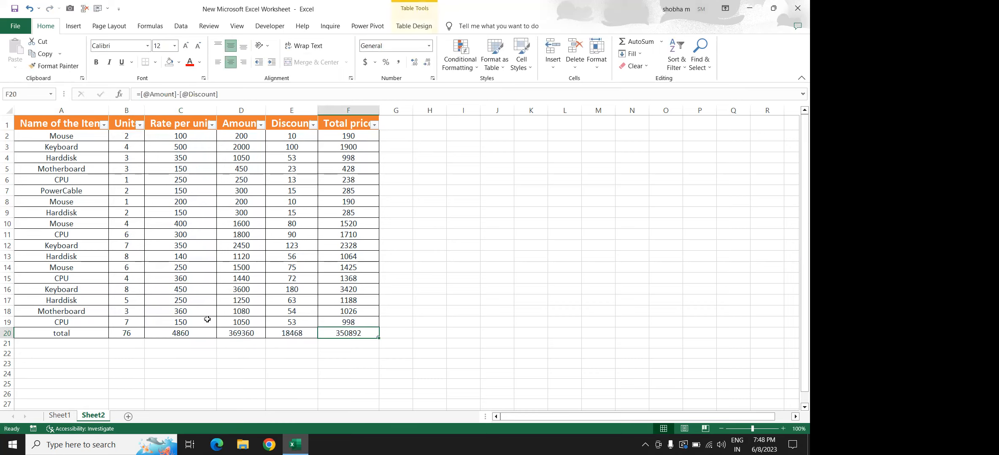
{"action": "left_click", "coordinate": [248, 332]}
{"action": "left_click", "coordinate": [130, 335]}
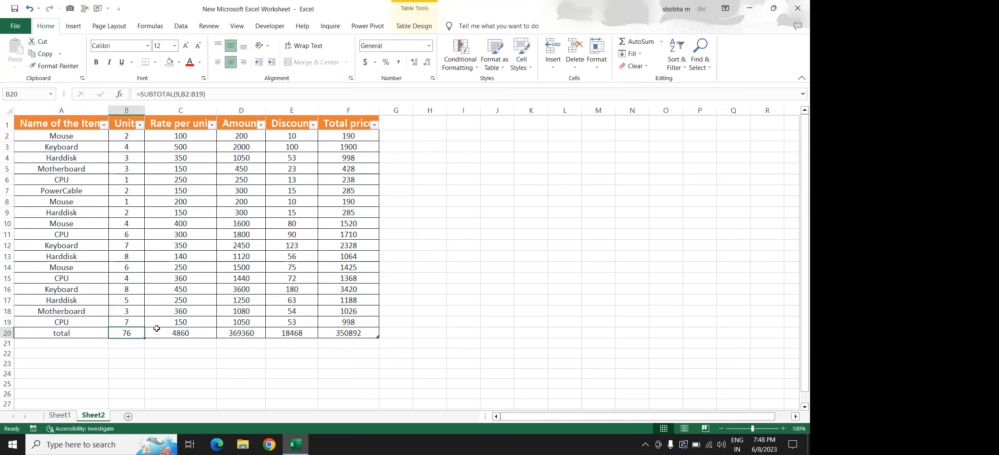
{"action": "left_click", "coordinate": [160, 333]}
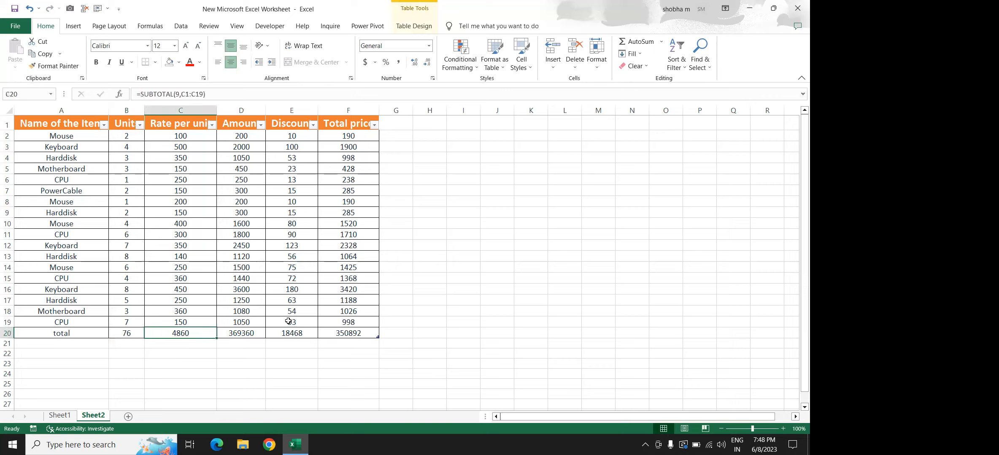
{"action": "left_click", "coordinate": [364, 332]}
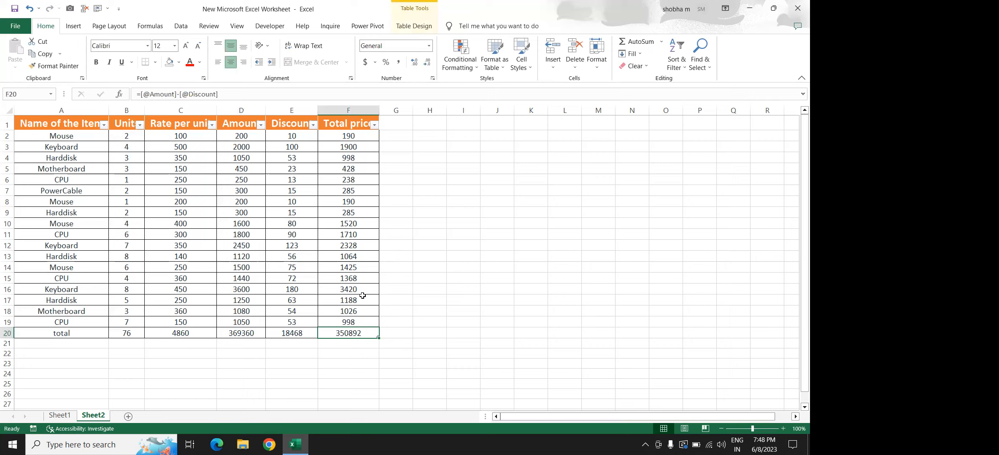
{"action": "type", "text": "=s"}
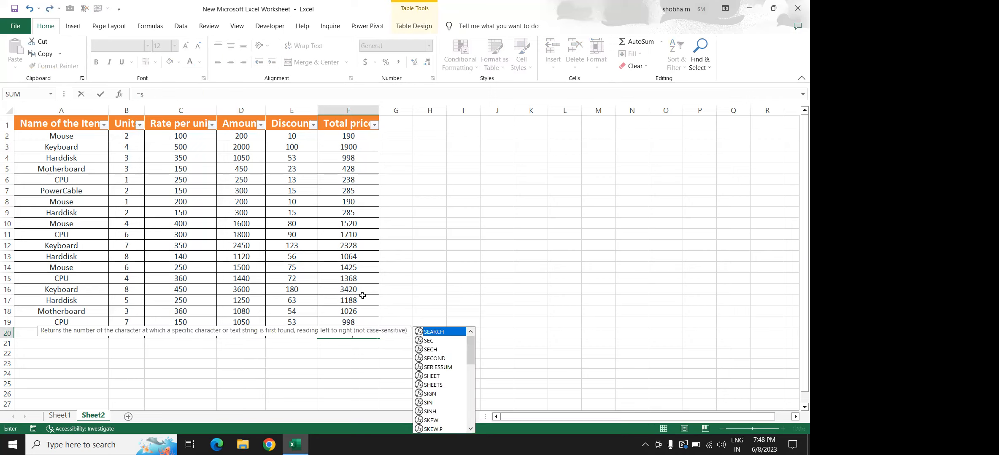
{"action": "type", "text": "ub"}
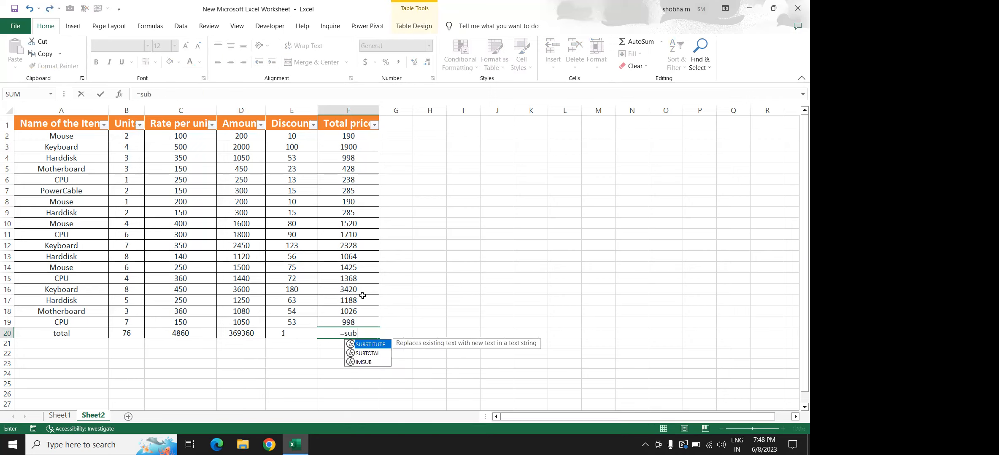
{"action": "double_click", "coordinate": [371, 353]}
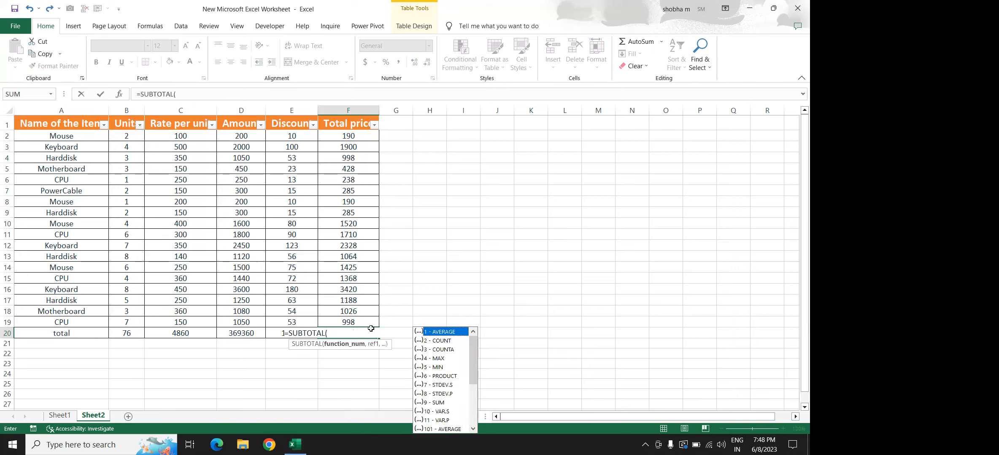
{"action": "type", "text": "s"}
{"action": "double_click", "coordinate": [438, 403]}
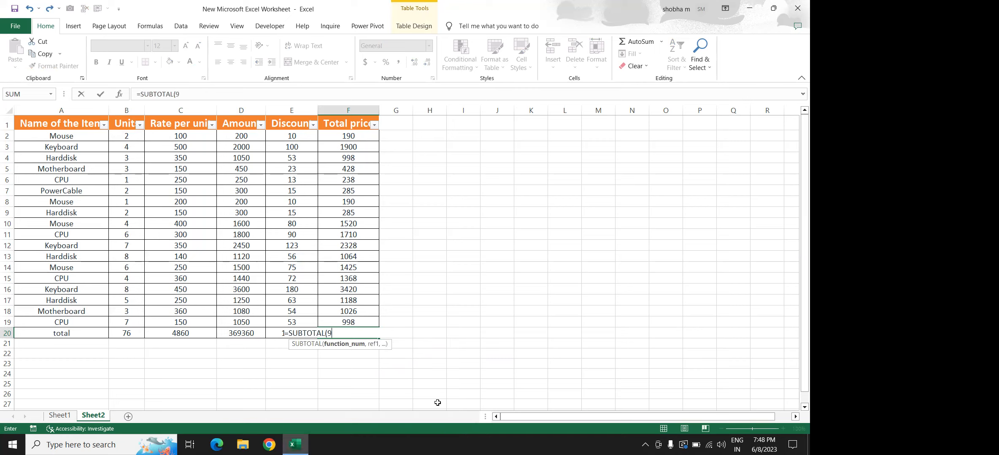
{"action": "type", "text": ","}
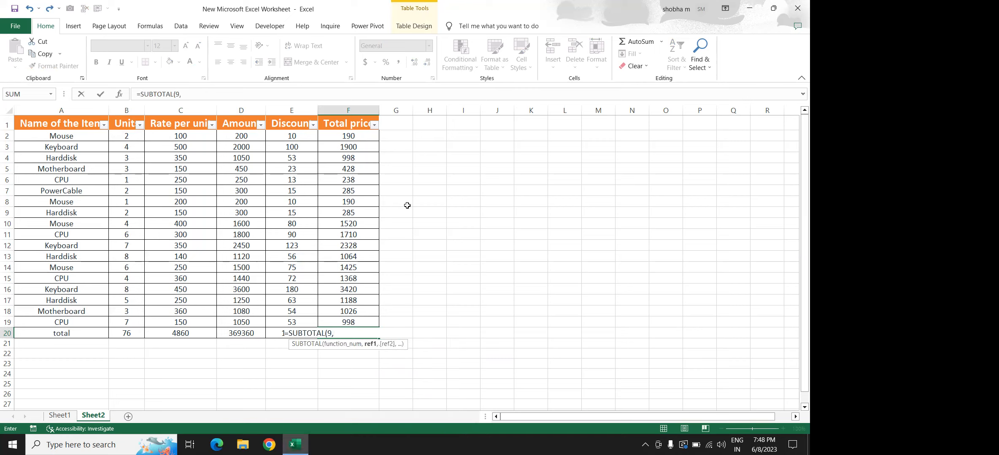
{"action": "left_click_drag", "start_coordinate": [366, 135], "coordinate": [361, 312]}
{"action": "key", "text": "shift+Down"}
{"action": "key", "text": "Return"}
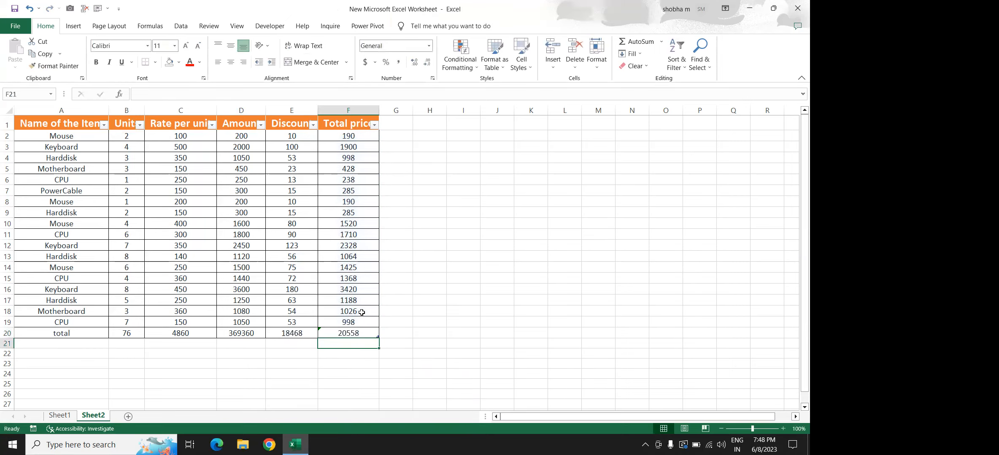
{"action": "left_click", "coordinate": [370, 333]}
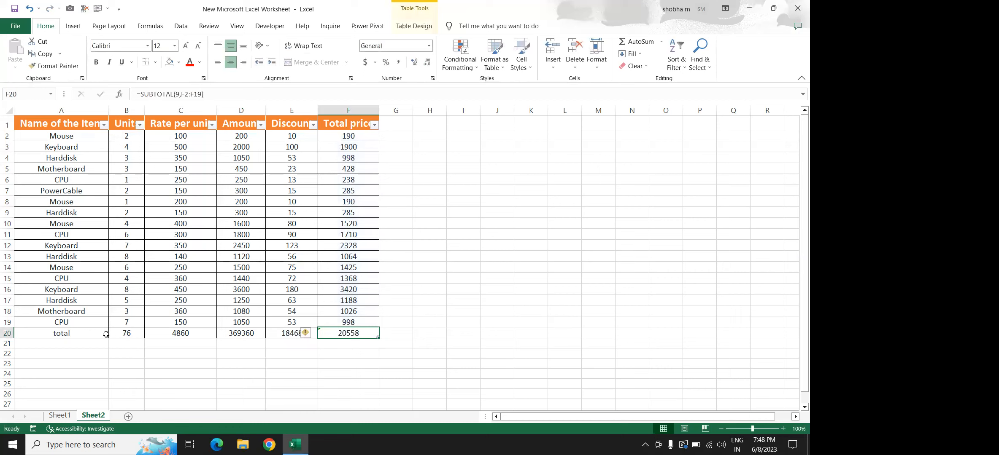
Clear the contents of total row cells B20 through F20, keeping the total label.
{"action": "mouse_move", "coordinate": [115, 338]}
{"action": "left_mouse_down"}
{"action": "mouse_move", "coordinate": [161, 333]}
{"action": "mouse_move", "coordinate": [126, 333]}
{"action": "left_mouse_up"}
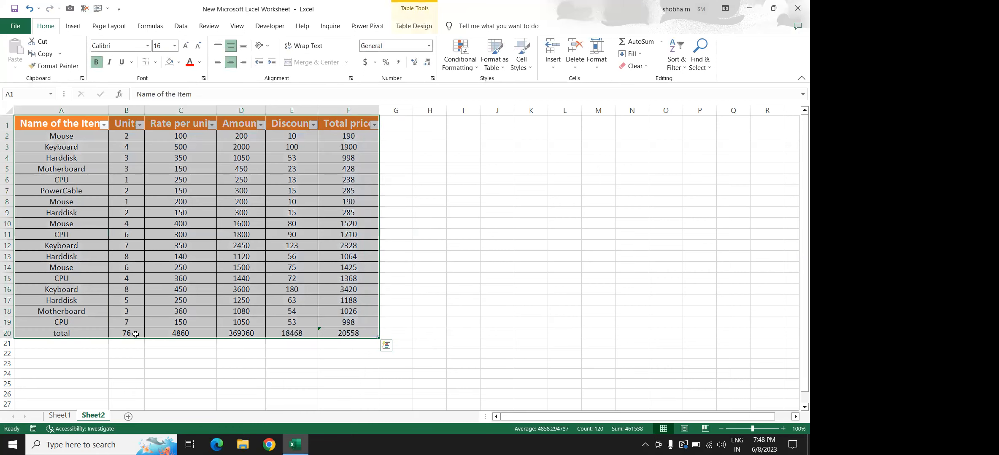
{"action": "left_click_drag", "start_coordinate": [290, 334], "coordinate": [119, 334]}
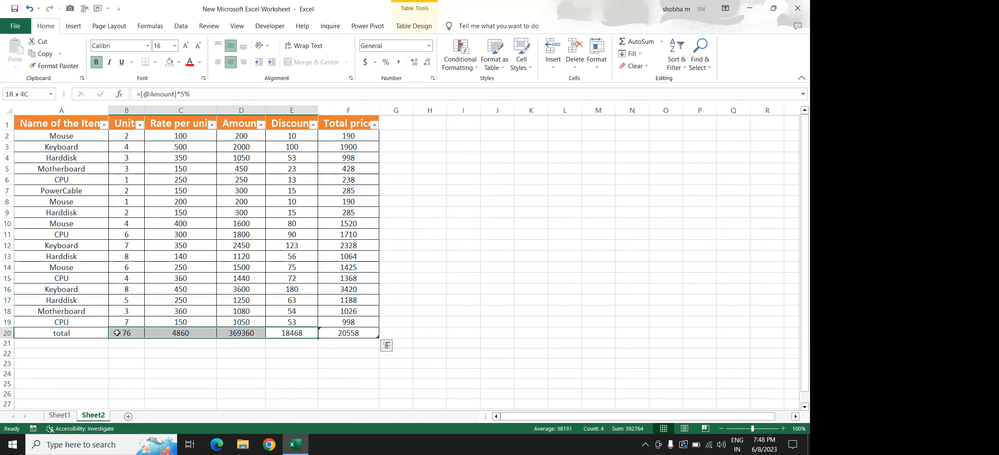
{"action": "key", "text": "Delete"}
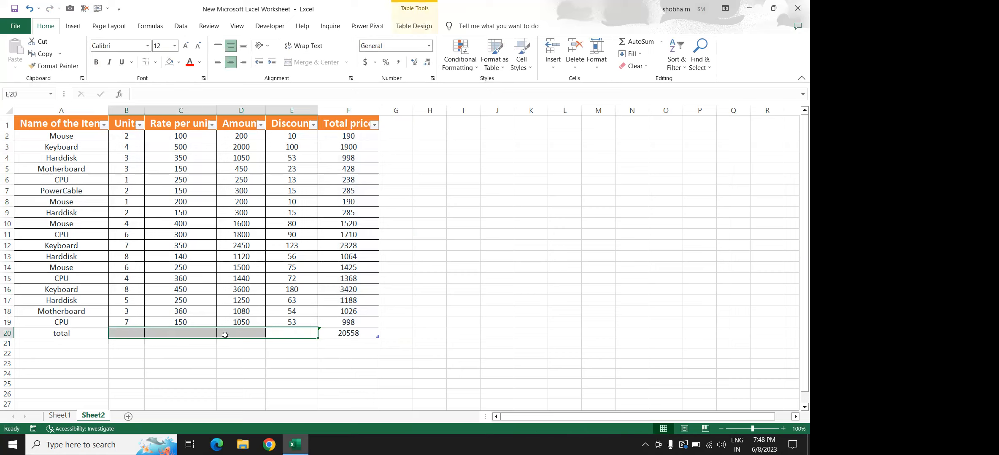
{"action": "left_click", "coordinate": [342, 333]}
{"action": "key", "text": "Delete"}
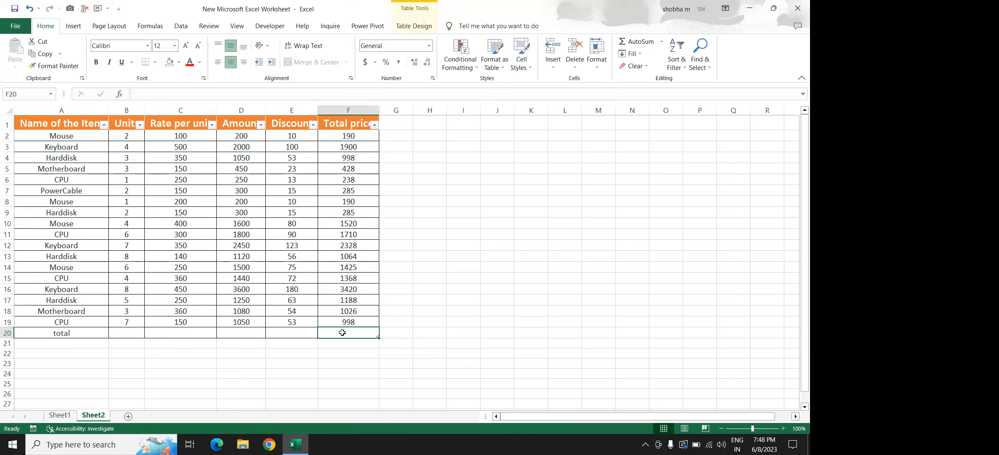
Enter =SUBTOTAL(9,F2:F19) in the total row's Total price cell F20 and review the formula's function number.
{"action": "type", "text": "=subt"}
{"action": "double_click", "coordinate": [354, 343]}
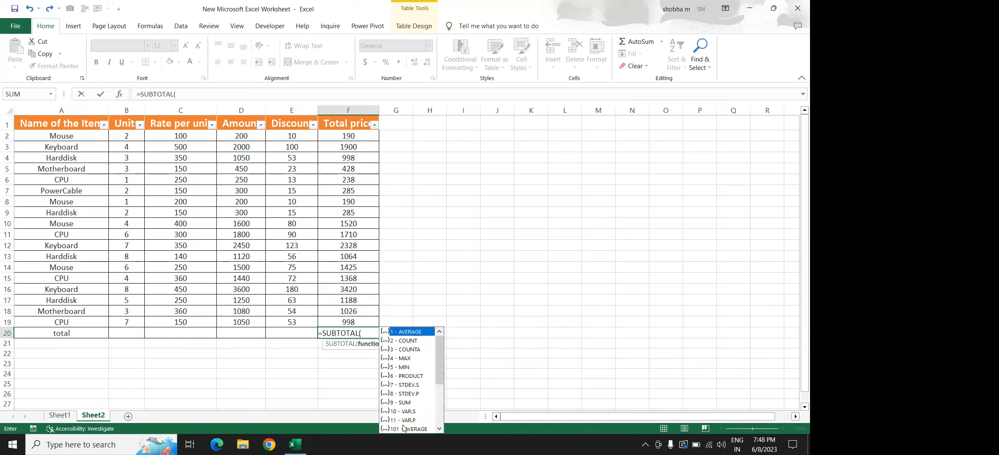
{"action": "left_click", "coordinate": [404, 403]}
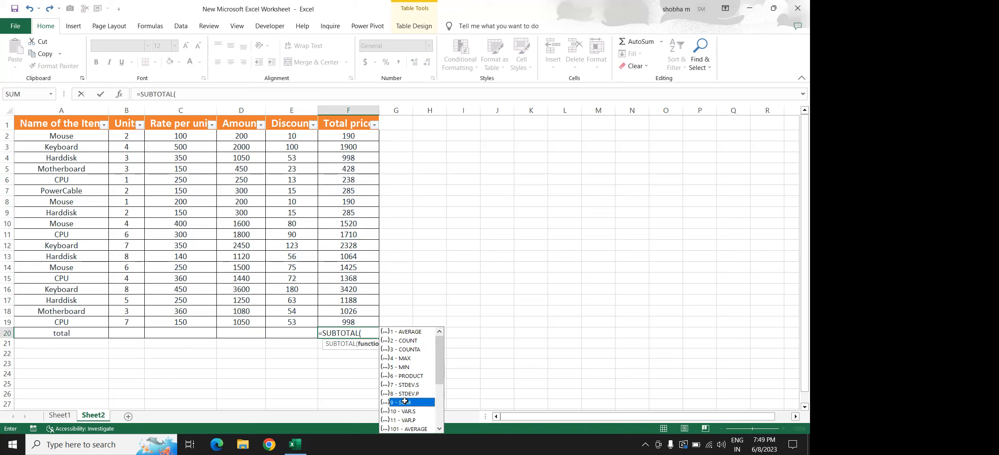
{"action": "double_click", "coordinate": [404, 401]}
{"action": "type", "text": ","}
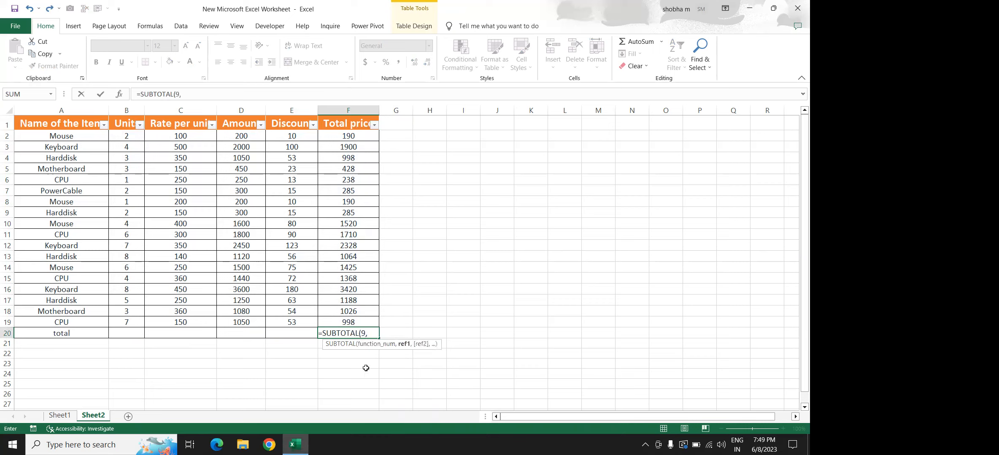
{"action": "left_click_drag", "start_coordinate": [353, 137], "coordinate": [354, 323]}
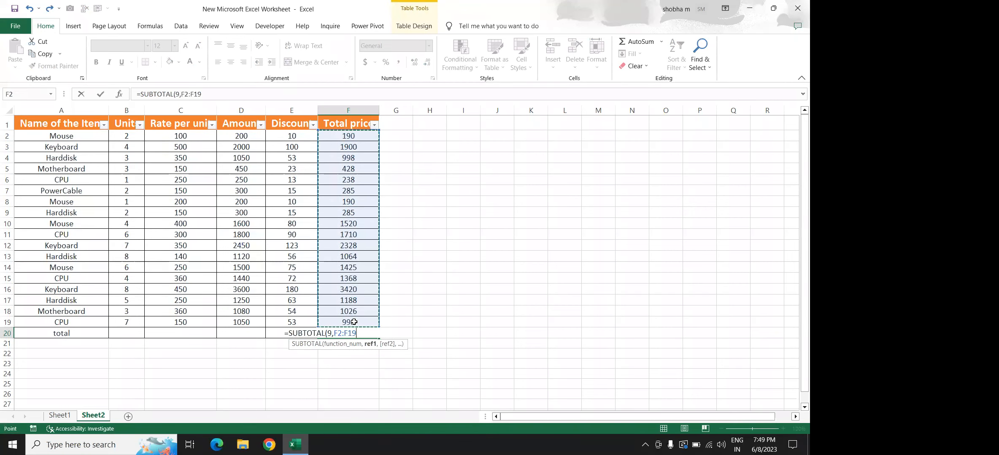
{"action": "key", "text": "Return"}
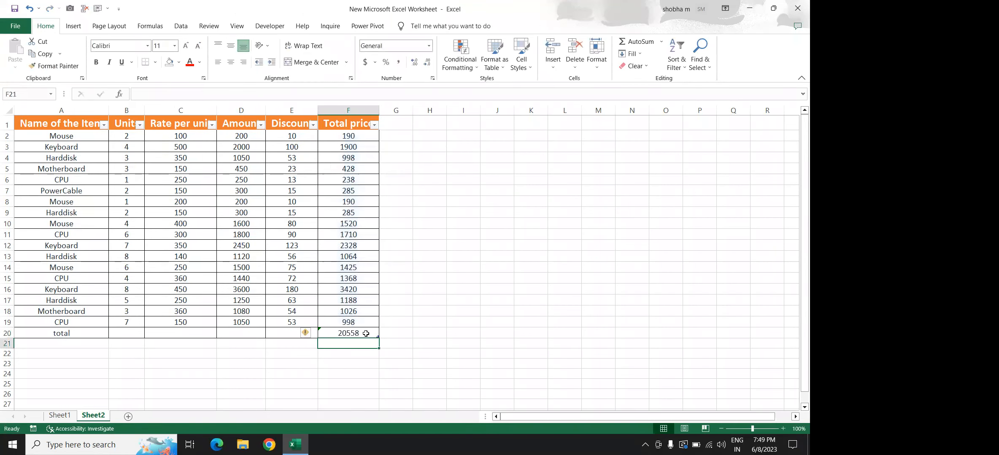
{"action": "left_click", "coordinate": [357, 334]}
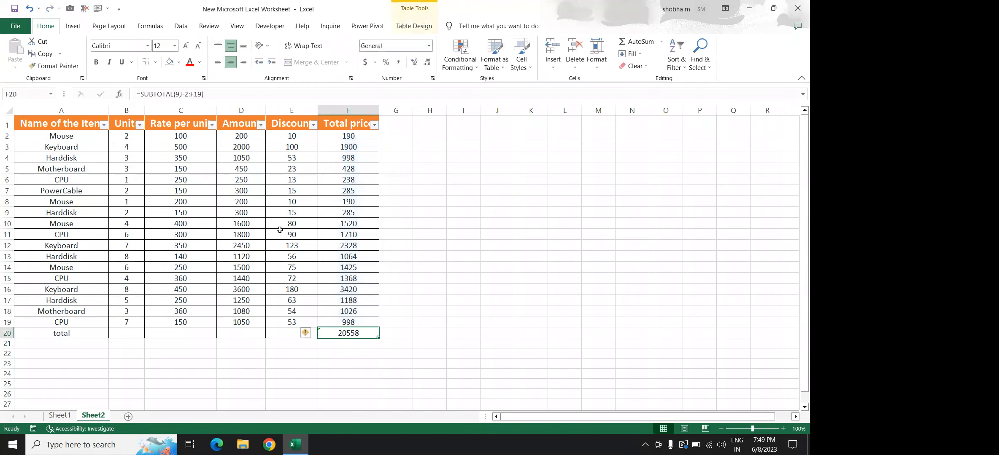
{"action": "left_click", "coordinate": [177, 94]}
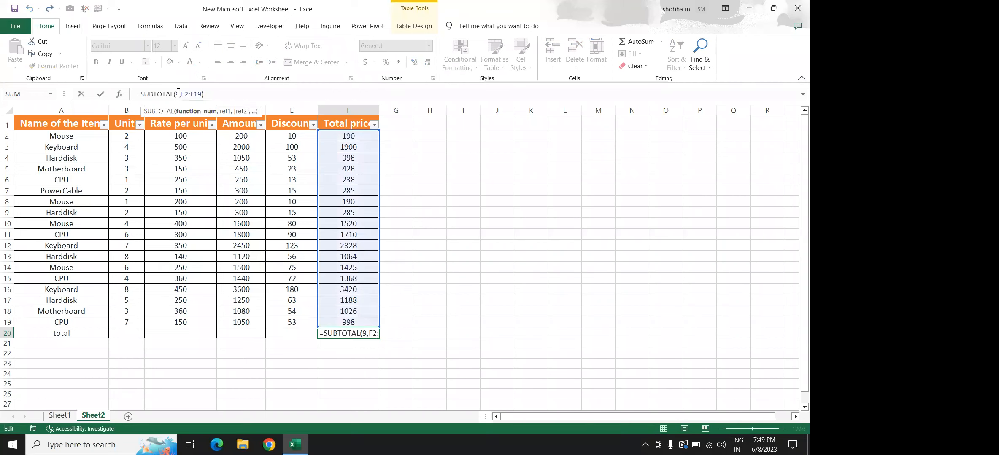
{"action": "key", "text": "Return"}
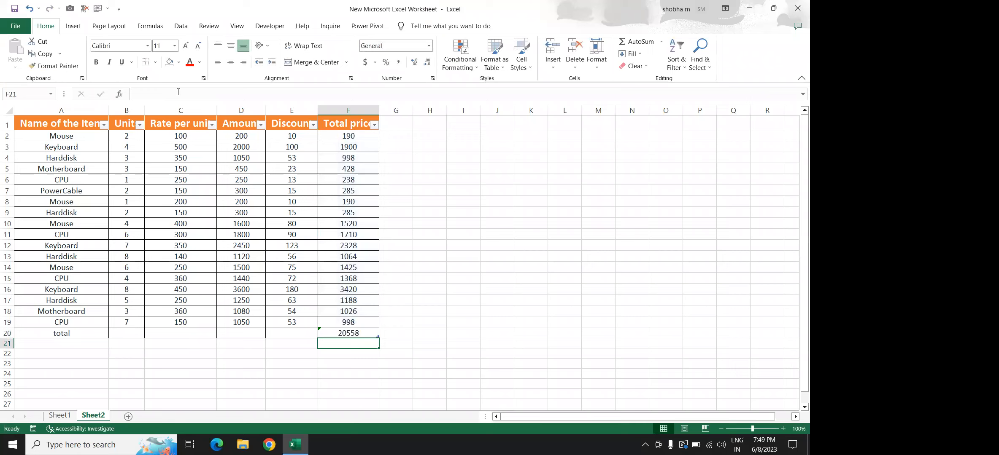
Undo the total row entries, including the total label, until row 20 is no longer part of the table.
{"action": "key", "text": "ctrl+z"}
{"action": "key", "text": "ctrl+z"}
{"action": "key", "text": "ctrl+z"}
{"action": "key", "text": "ctrl+z"}
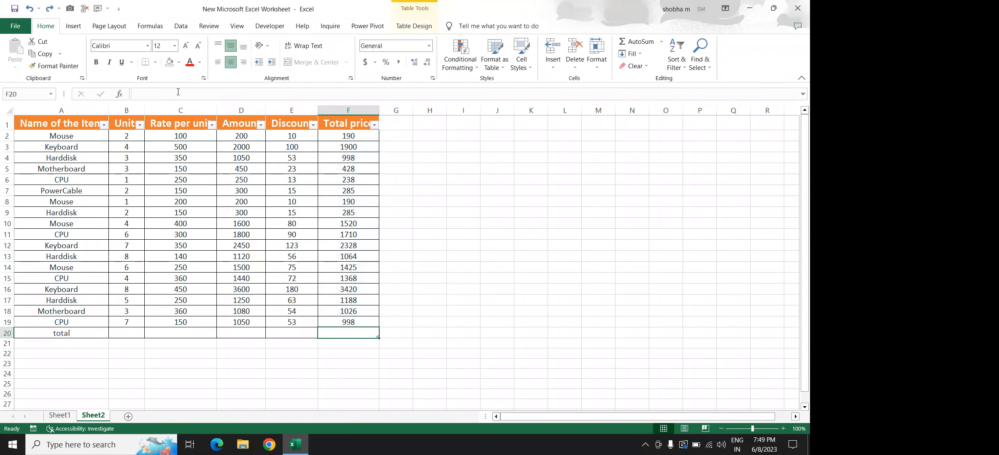
{"action": "key", "text": "ctrl+z"}
{"action": "key", "text": "ctrl+z"}
{"action": "key", "text": "ctrl+z"}
{"action": "key", "text": "ctrl+z"}
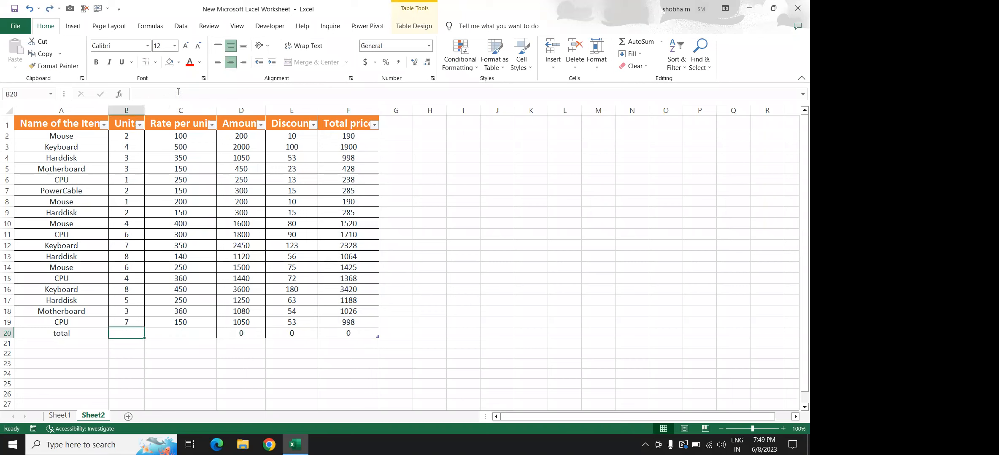
{"action": "key", "text": "ctrl+z"}
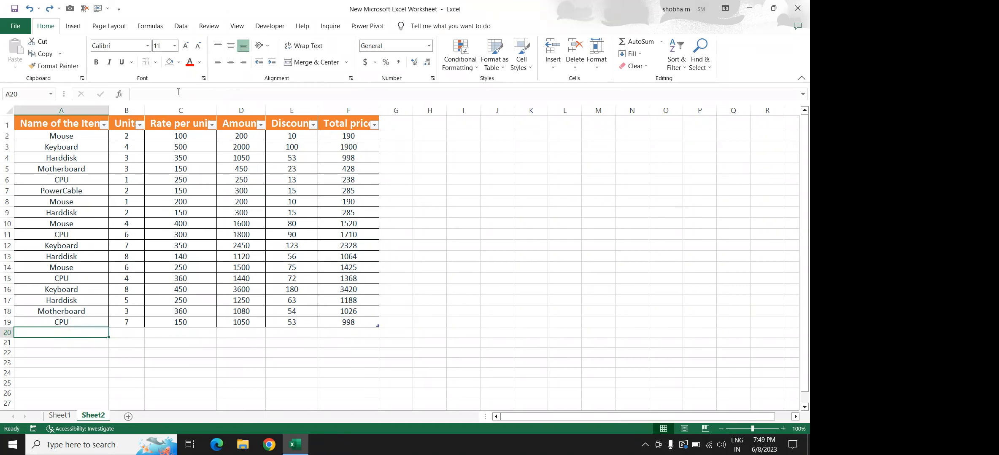
Enter a SUBTOTAL formula with function 4 (MAX) over the Total price values F2:F19 in cell F20.
{"action": "left_click", "coordinate": [353, 332]}
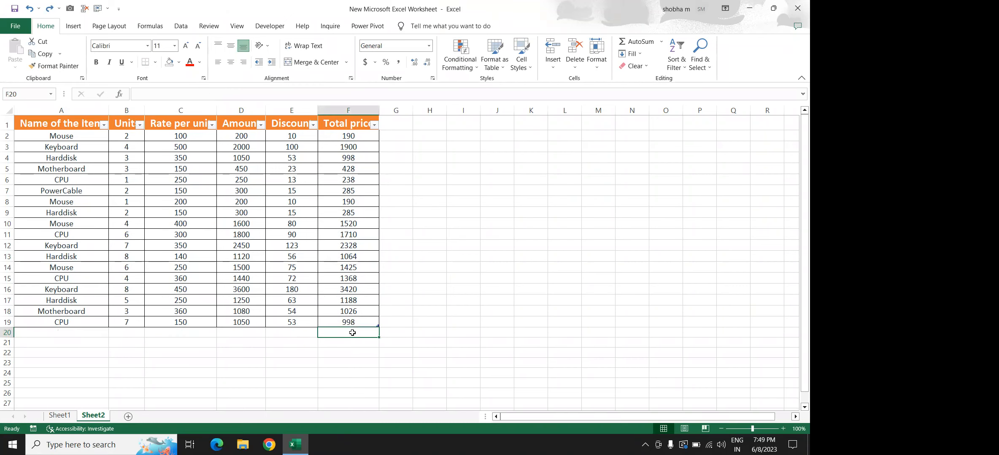
{"action": "type", "text": "=sub"}
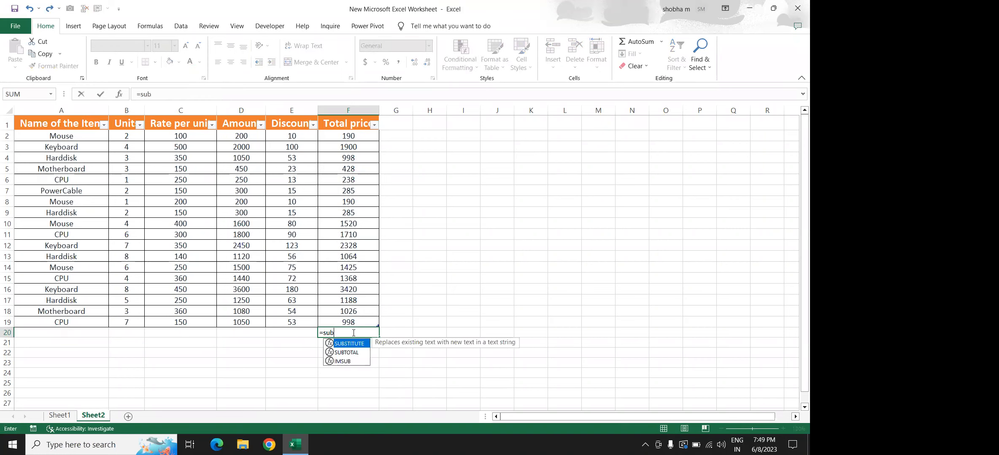
{"action": "double_click", "coordinate": [346, 354]}
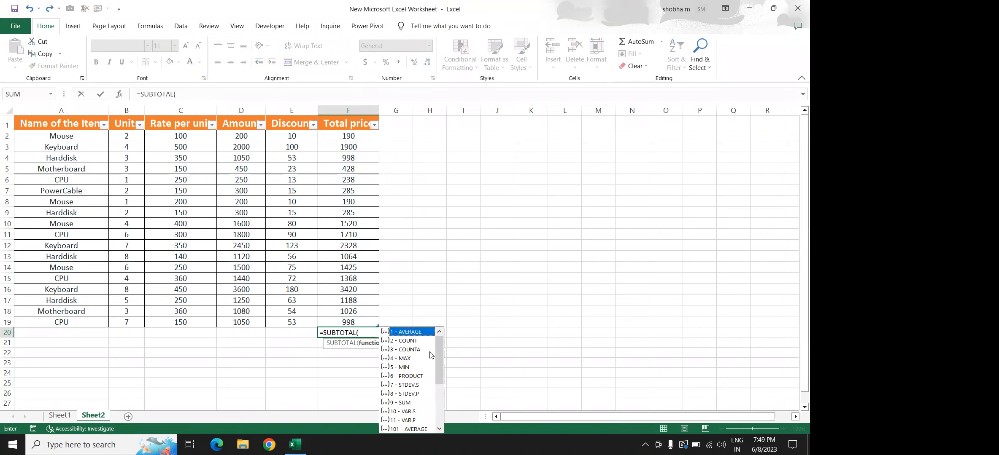
{"action": "double_click", "coordinate": [405, 358]}
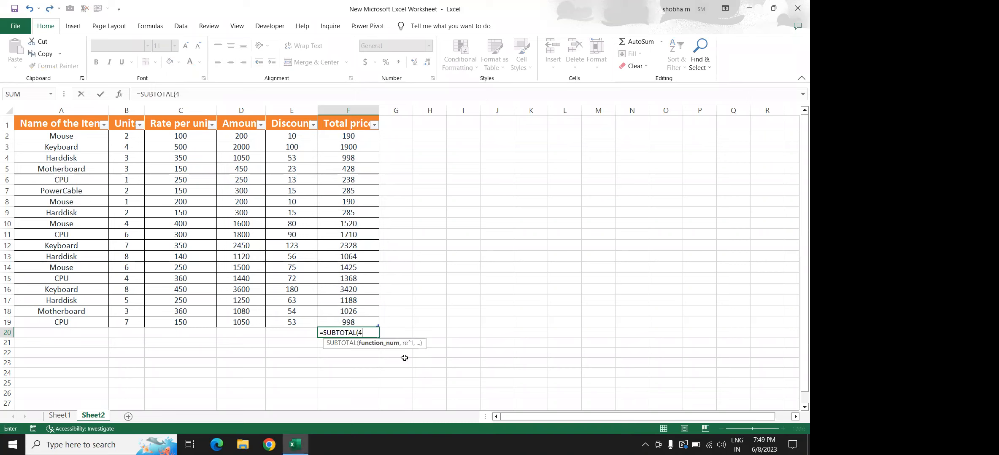
{"action": "type", "text": ","}
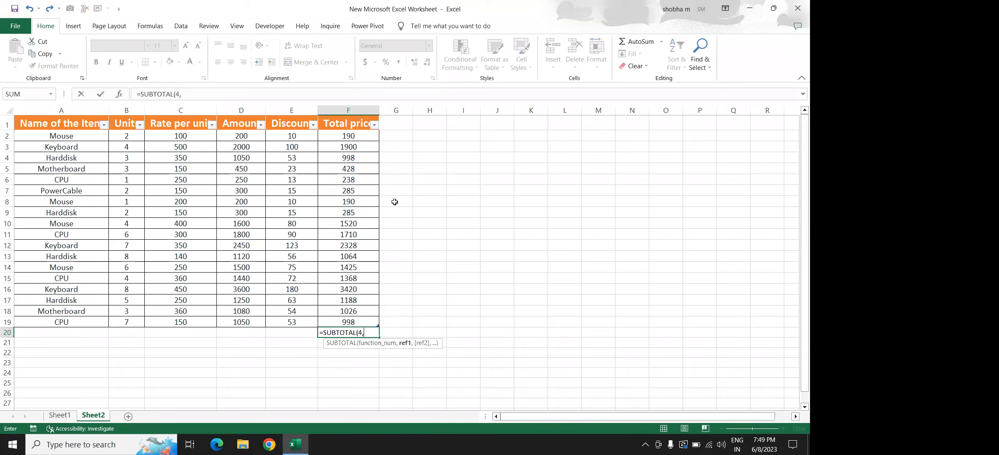
{"action": "left_click_drag", "start_coordinate": [354, 136], "coordinate": [363, 320]}
{"action": "type", "text": ")"}
{"action": "key", "text": "Return"}
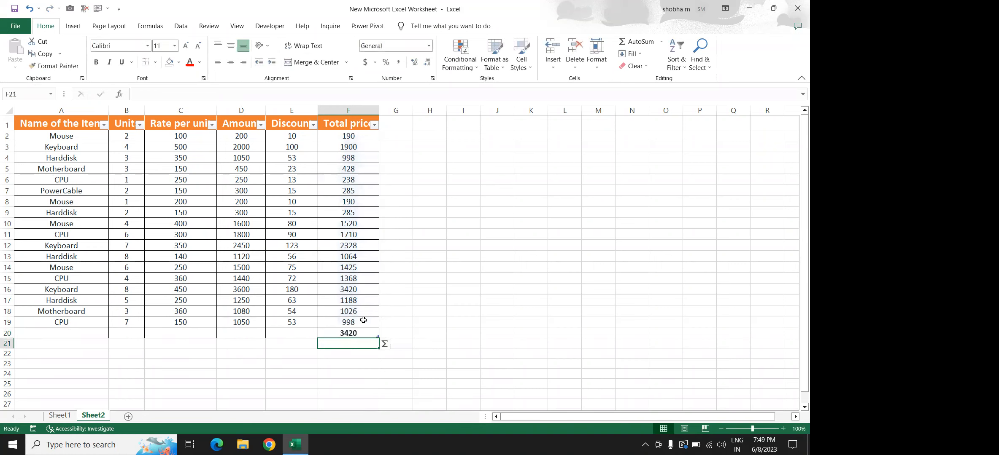
Examine the function choices of total cell F20 and the neighbouring total row cells A20 to E20.
{"action": "left_click", "coordinate": [370, 335]}
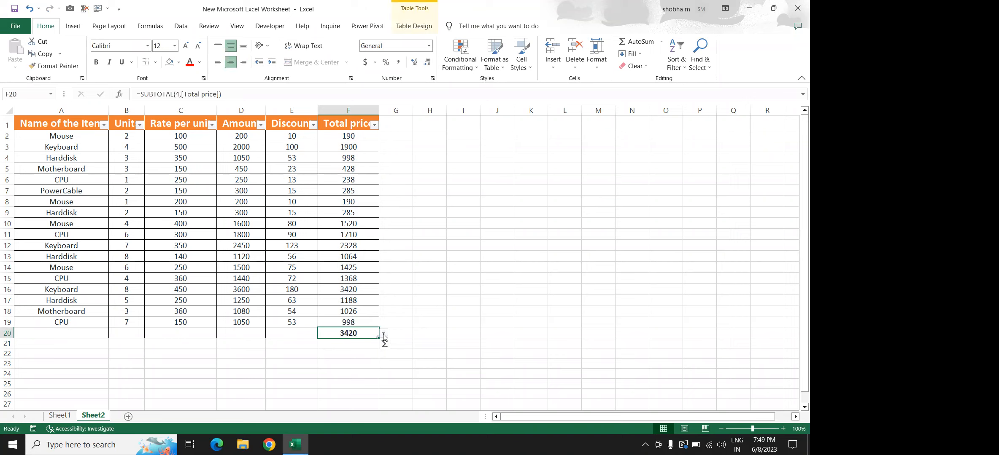
{"action": "left_click", "coordinate": [384, 336]}
{"action": "left_click", "coordinate": [384, 336]}
{"action": "left_click", "coordinate": [384, 336]}
{"action": "left_click", "coordinate": [383, 335]}
{"action": "left_click_drag", "start_coordinate": [40, 332], "coordinate": [270, 330]}
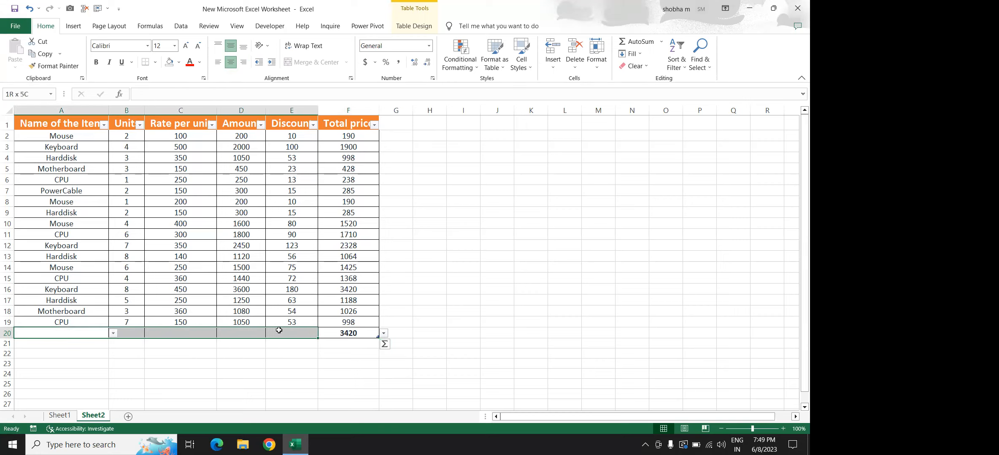
{"action": "left_click", "coordinate": [362, 333]}
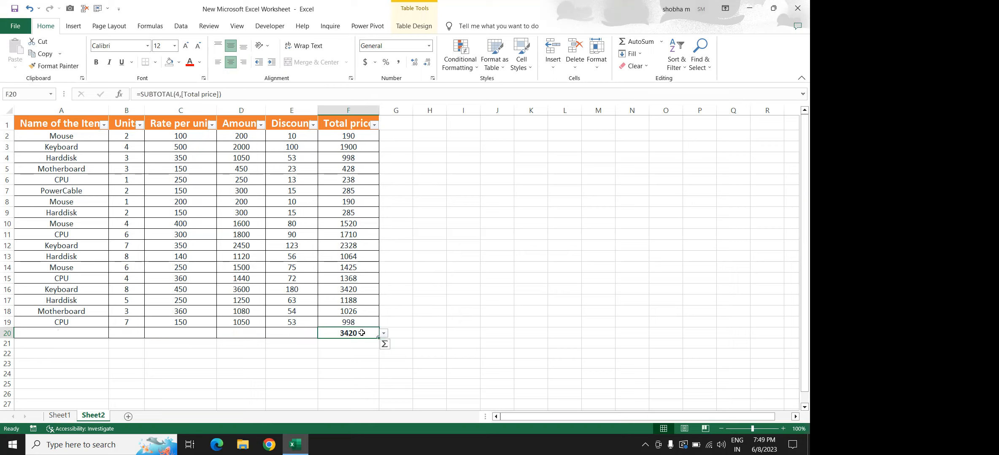
Label the total row by entering Total in cell A20.
{"action": "left_click", "coordinate": [60, 334]}
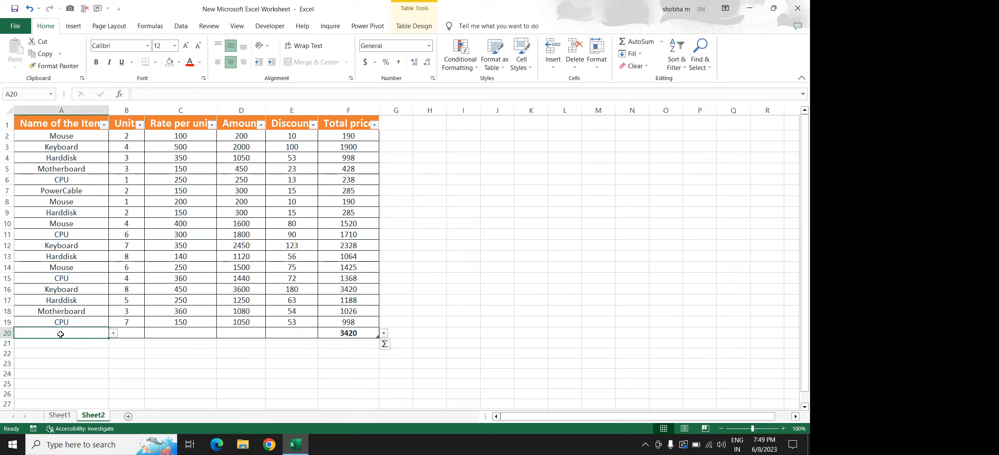
{"action": "type", "text": "T"}
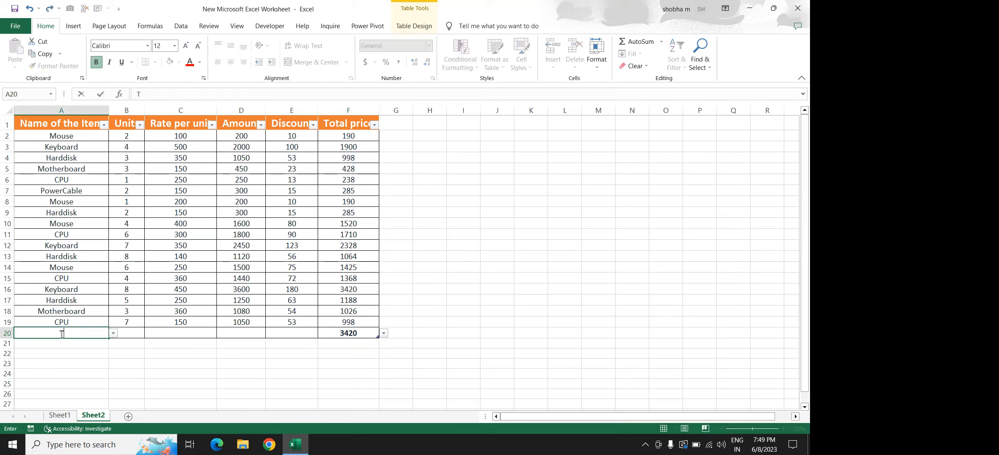
{"action": "type", "text": "otal"}
{"action": "key", "text": "Return"}
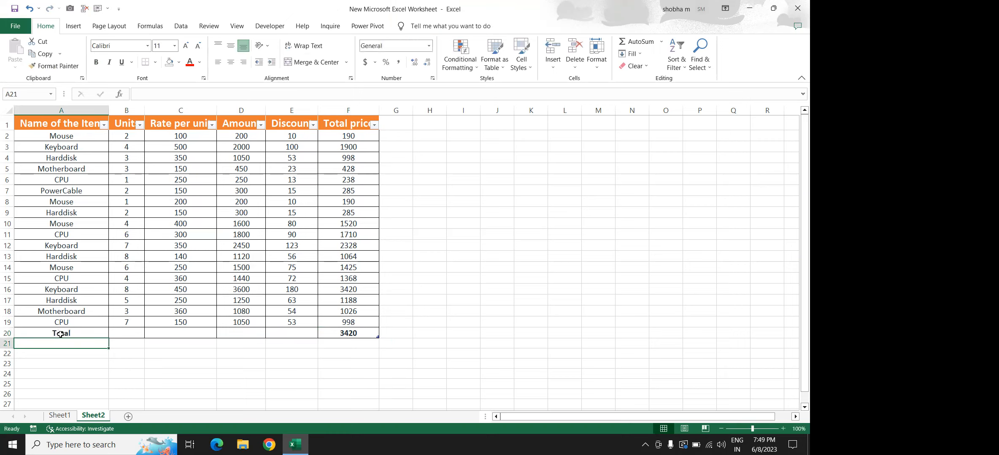
Try the built-in total functions Average, Max and Min one after another in the Total price cell F20.
{"action": "left_click", "coordinate": [357, 335]}
{"action": "left_click", "coordinate": [383, 334]}
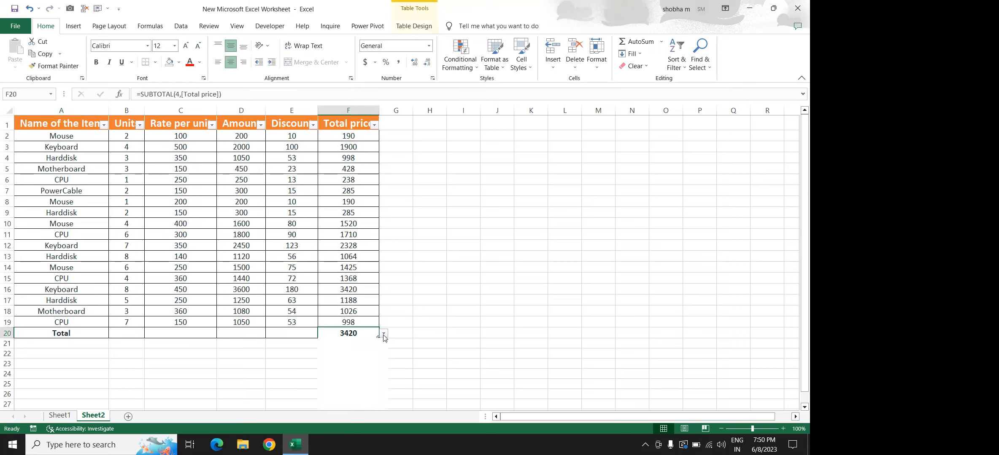
{"action": "left_click", "coordinate": [340, 351]}
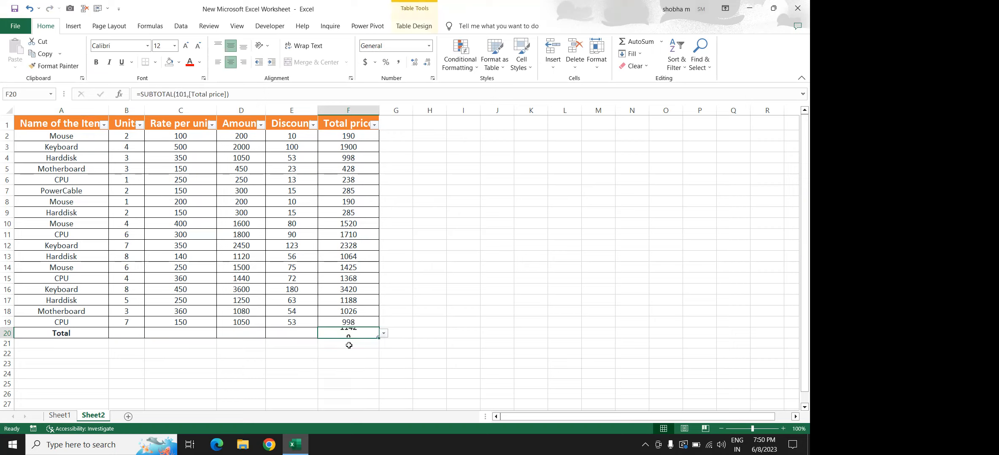
{"action": "left_click", "coordinate": [383, 334]}
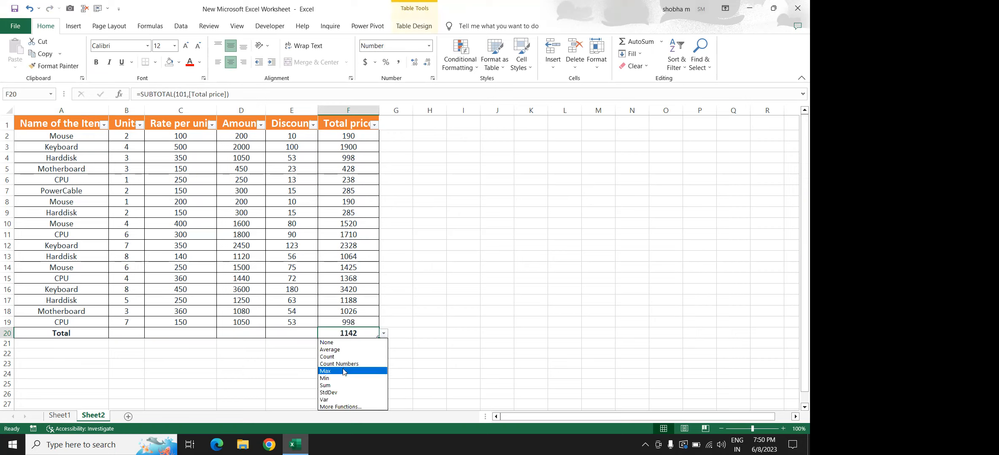
{"action": "key", "text": "Escape"}
{"action": "left_click", "coordinate": [383, 333]}
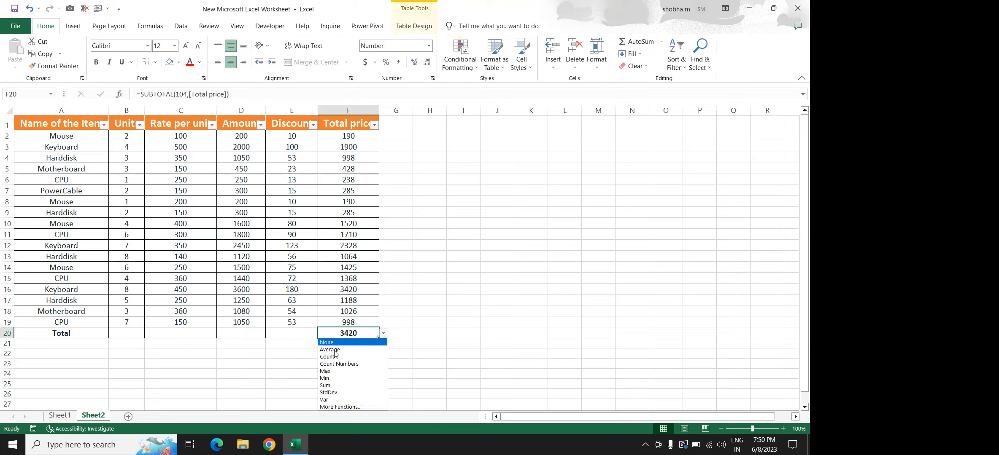
{"action": "left_click", "coordinate": [333, 379]}
{"action": "left_click", "coordinate": [331, 374]}
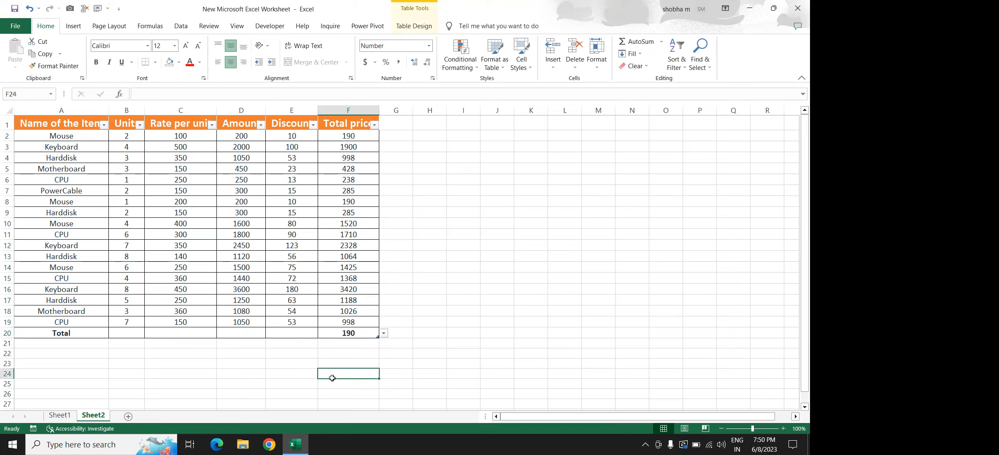
Set the total row function of the Total price cell F20 to Sum.
{"action": "left_click", "coordinate": [369, 337]}
{"action": "left_click", "coordinate": [384, 333]}
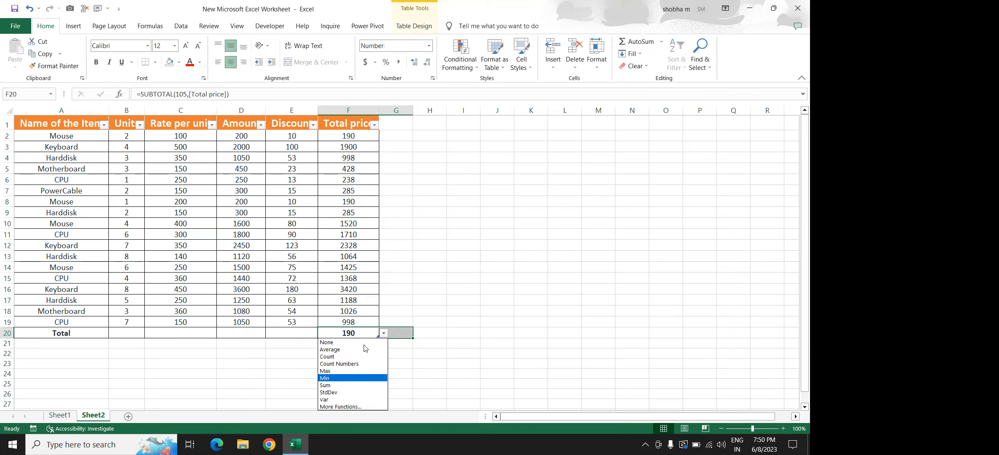
{"action": "left_click", "coordinate": [337, 386]}
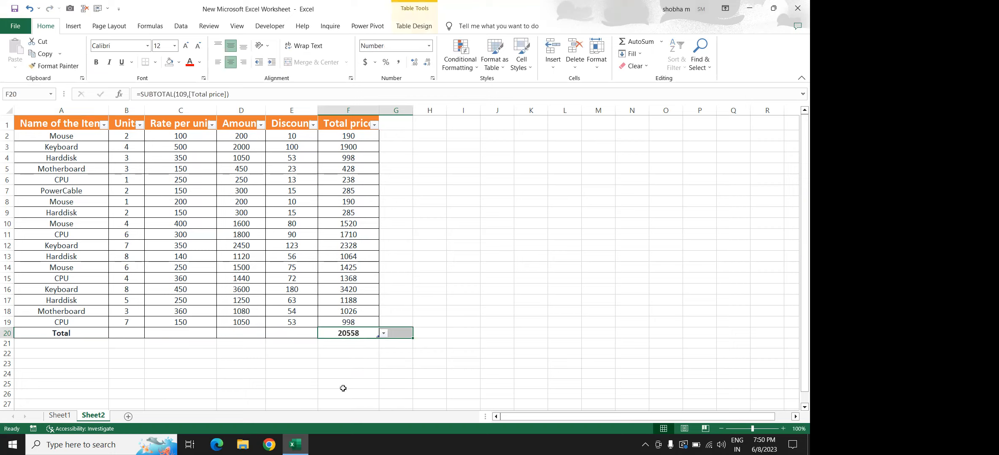
{"action": "left_click", "coordinate": [353, 331]}
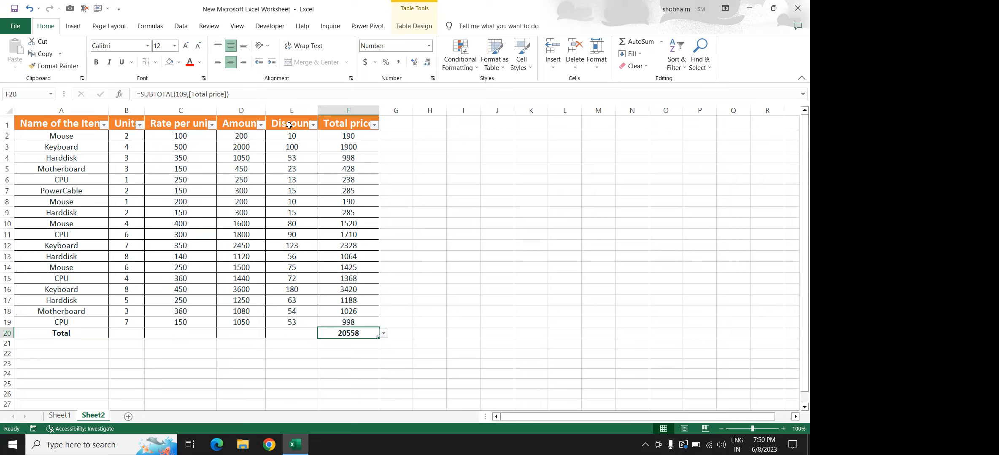
Examine the billing table's SUBTOTAL formula in total cell F20 and the structured-reference formula in Amount cell D2.
{"action": "left_click_drag", "start_coordinate": [49, 134], "coordinate": [323, 345]}
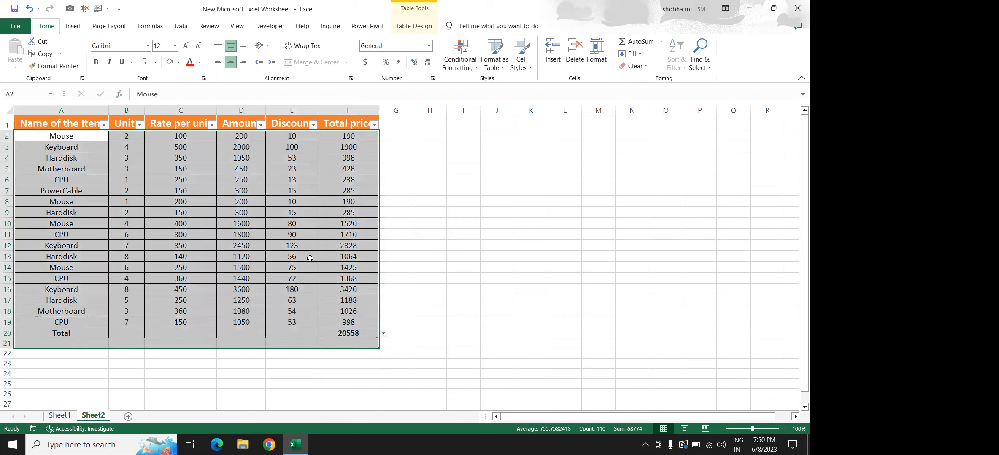
{"action": "left_click", "coordinate": [334, 220]}
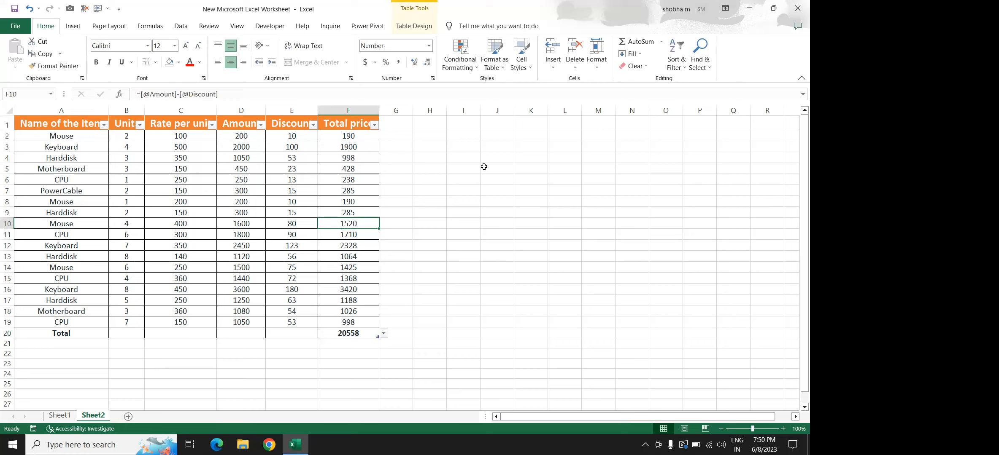
{"action": "left_click", "coordinate": [356, 333]}
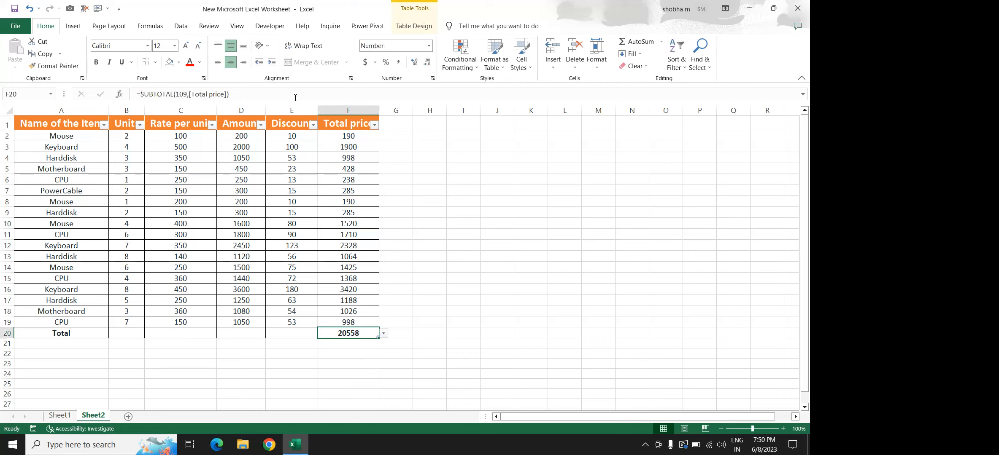
{"action": "left_click_drag", "start_coordinate": [304, 97], "coordinate": [6, 116]}
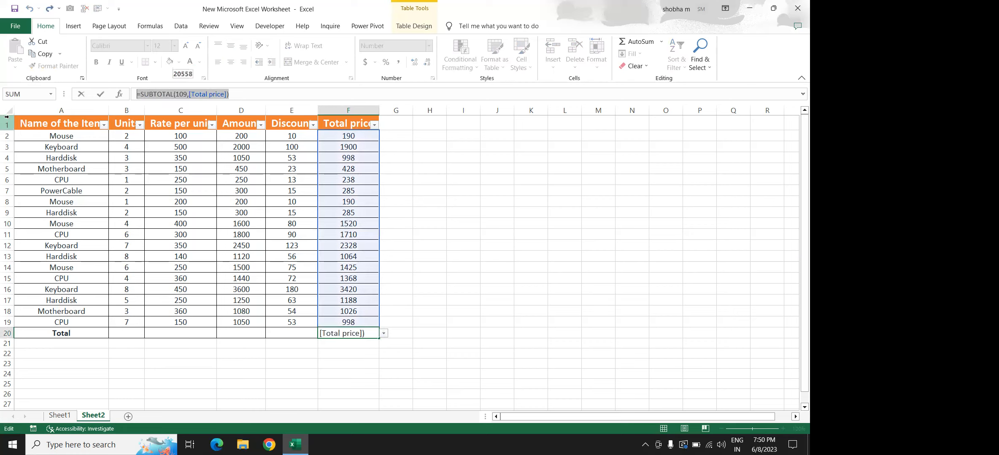
{"action": "key", "text": "Return"}
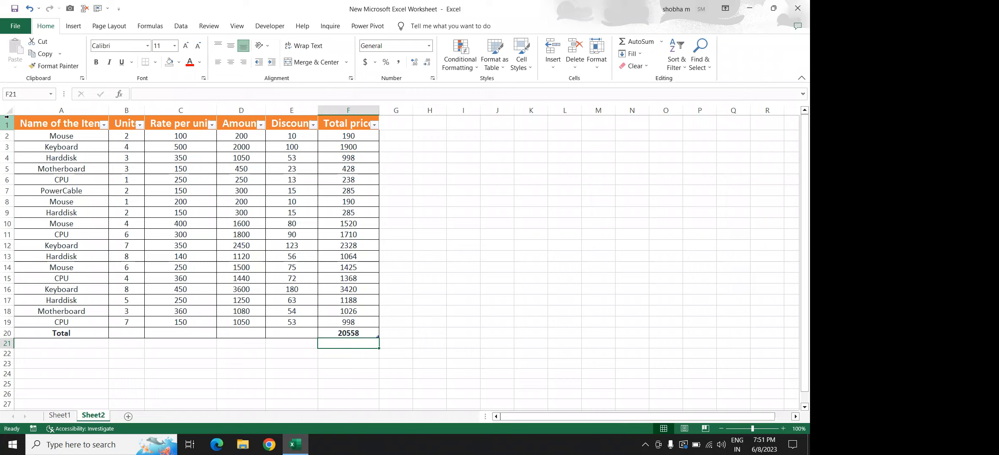
{"action": "left_click", "coordinate": [111, 136]}
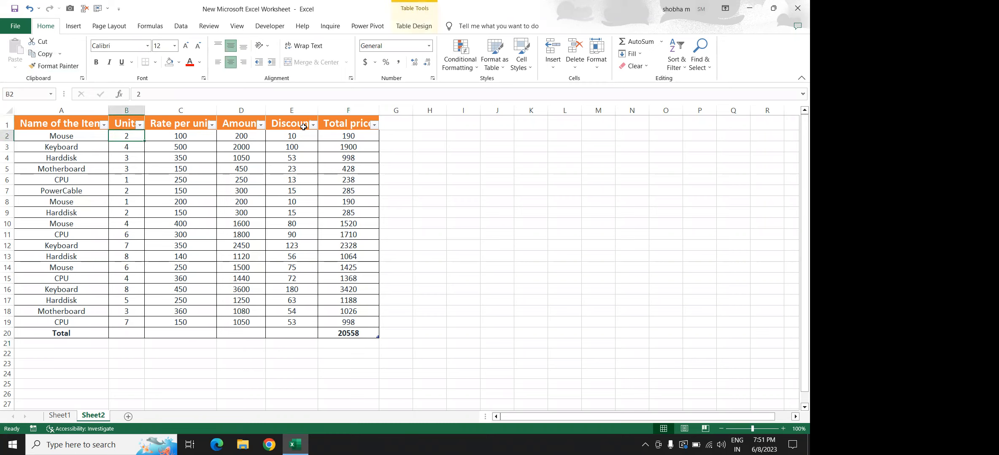
{"action": "left_click_drag", "start_coordinate": [258, 134], "coordinate": [85, 110]}
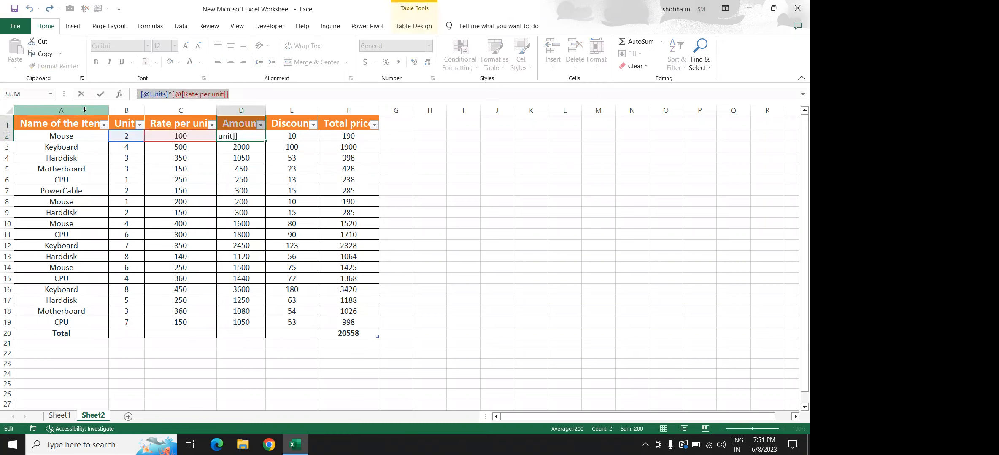
{"action": "key", "text": "Return"}
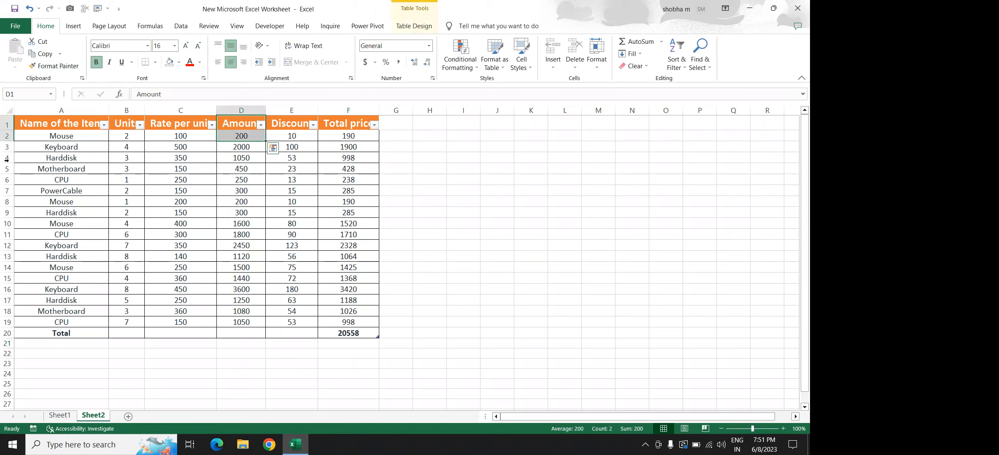
Copy the table range A1:F19, without its total row, into a new worksheet starting at cell A1.
{"action": "left_click_drag", "start_coordinate": [48, 123], "coordinate": [338, 320]}
{"action": "key", "text": "ctrl+c"}
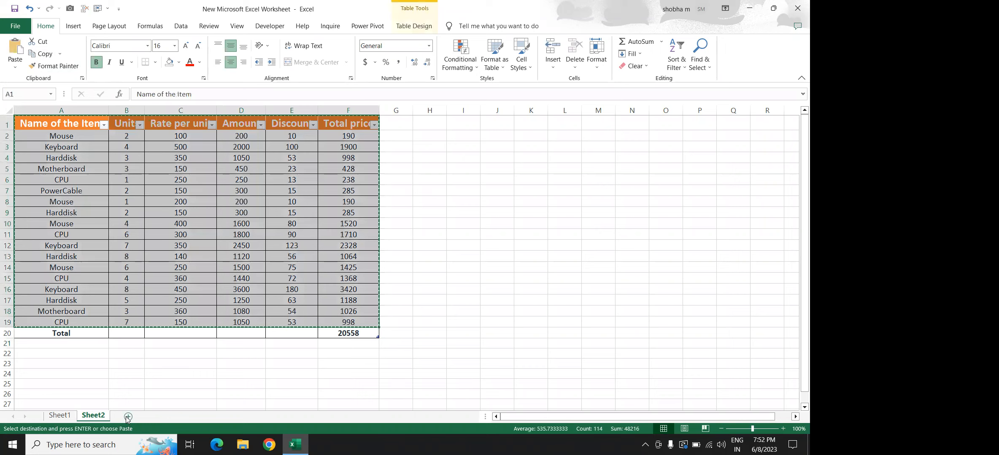
{"action": "left_click", "coordinate": [128, 416]}
{"action": "key", "text": "ctrl+v"}
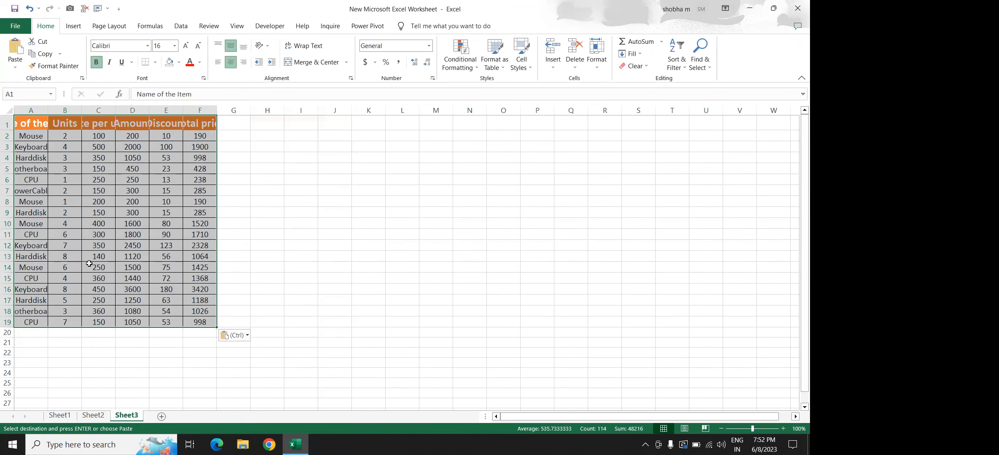
Autofit the widths of columns A to F to the copied data.
{"action": "left_click", "coordinate": [146, 186]}
{"action": "left_click", "coordinate": [29, 117]}
{"action": "left_click_drag", "start_coordinate": [31, 110], "coordinate": [215, 111]}
{"action": "double_click", "coordinate": [217, 111]}
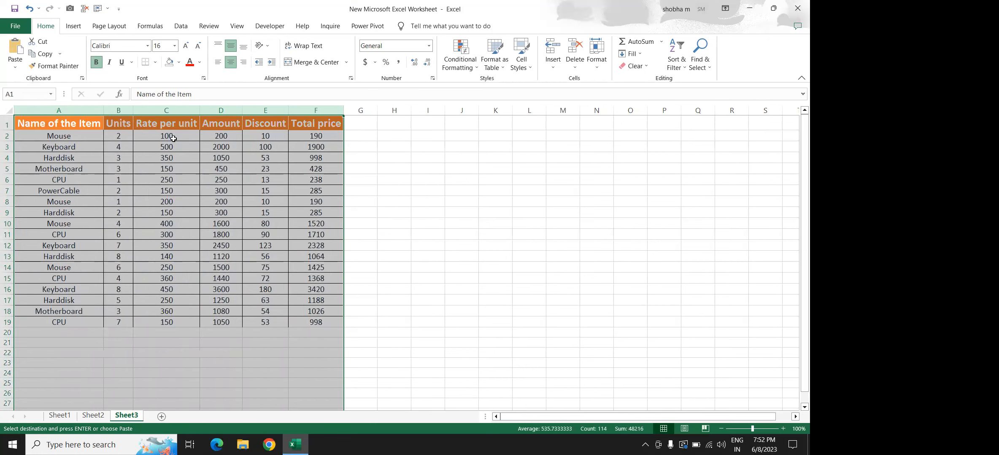
{"action": "left_click", "coordinate": [173, 138]}
{"action": "left_click", "coordinate": [62, 133]}
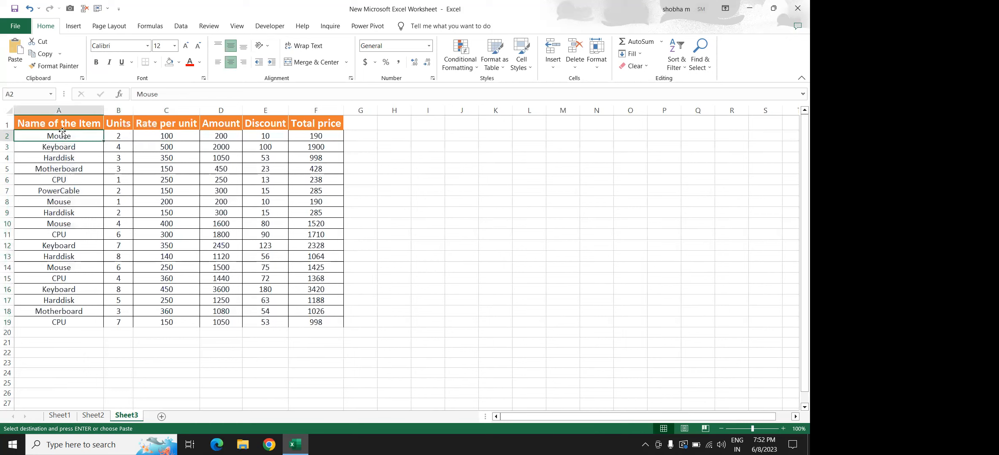
Create a PivotTable from the range A1:F19 of Sheet3, placed on a new worksheet.
{"action": "left_click_drag", "start_coordinate": [67, 124], "coordinate": [292, 321]}
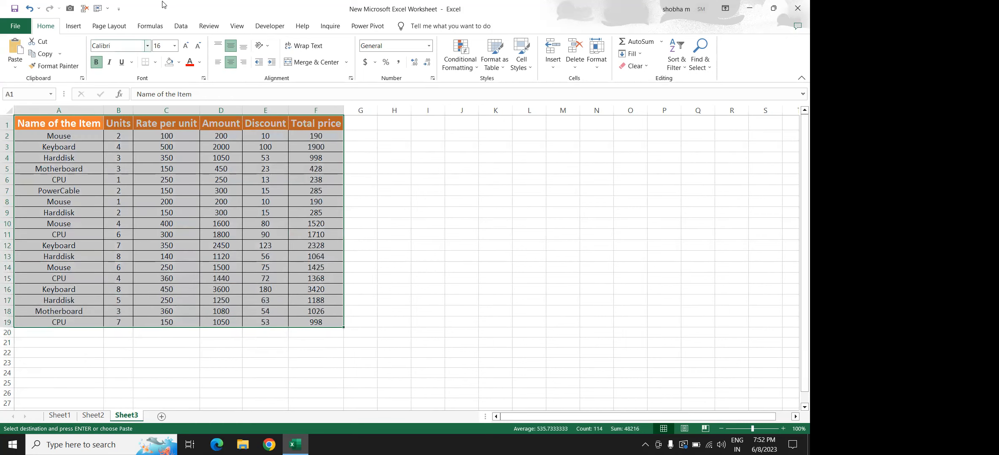
{"action": "left_click", "coordinate": [73, 27]}
{"action": "left_click", "coordinate": [24, 66]}
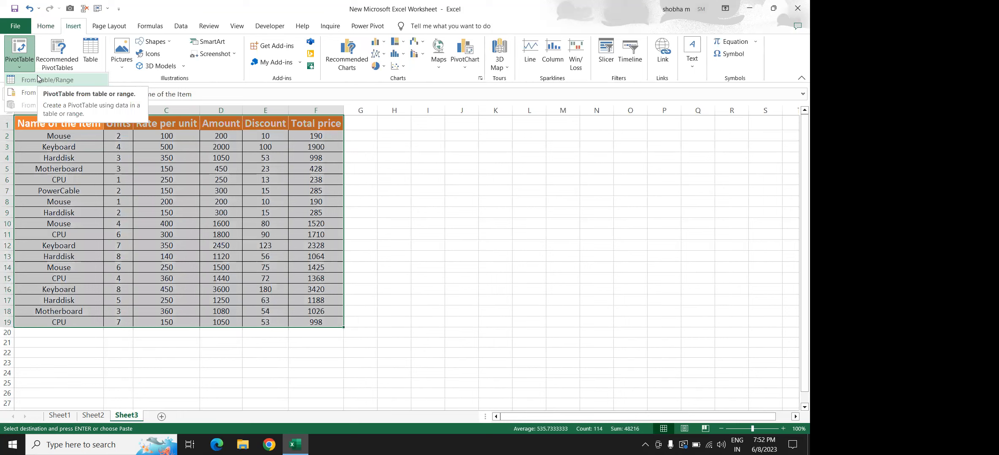
{"action": "left_click", "coordinate": [37, 78]}
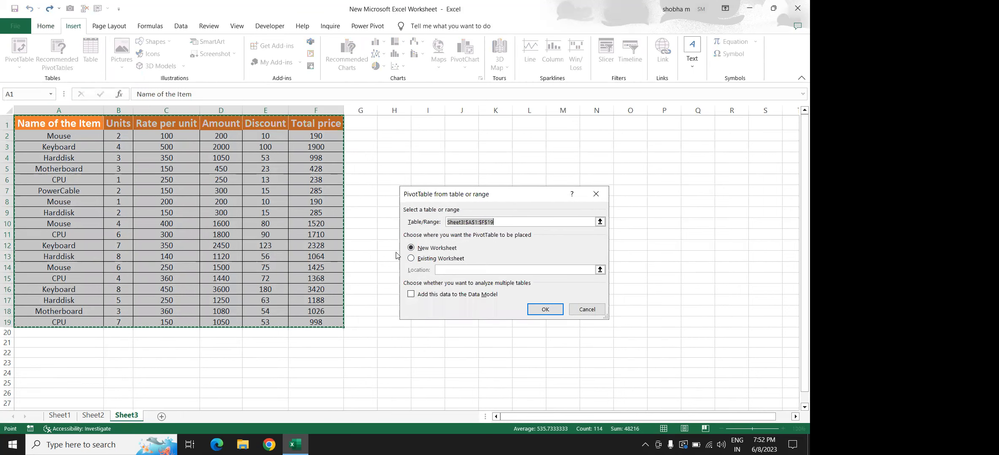
{"action": "left_click", "coordinate": [544, 309]}
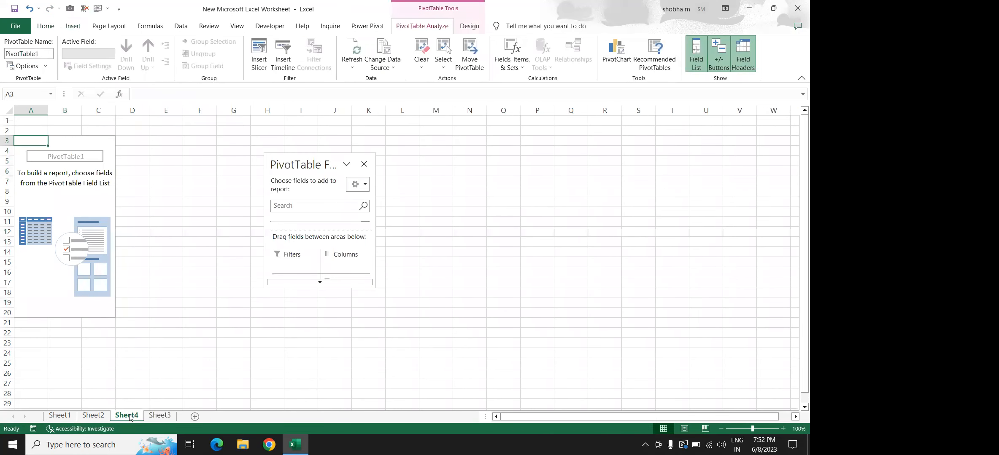
Move Sheet3 in front of Sheet4 and rename it Main data.
{"action": "left_click_drag", "start_coordinate": [160, 416], "coordinate": [125, 418]}
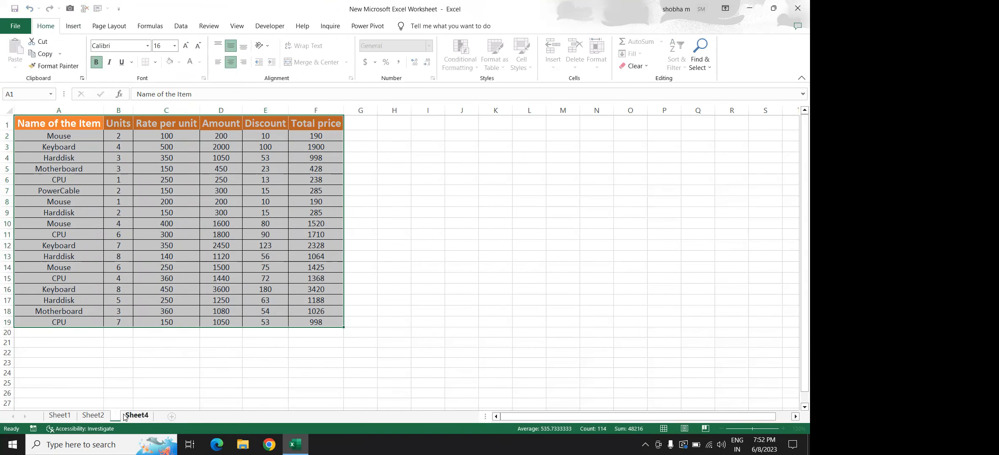
{"action": "type", "text": "Main"}
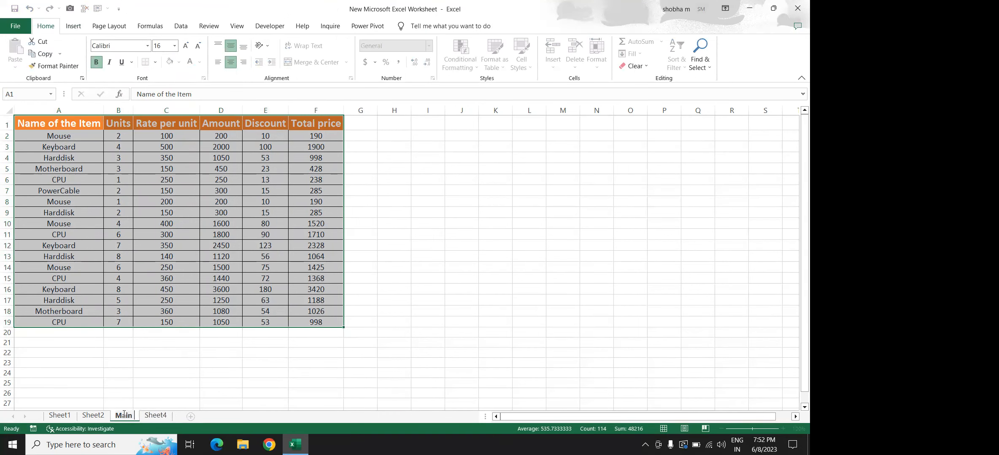
{"action": "type", "text": " data"}
{"action": "key", "text": "Return"}
On Sheet4, move the PivotTable field list away from the grid's centre and lengthen it to expose the fields and all areas.
{"action": "left_click", "coordinate": [171, 415]}
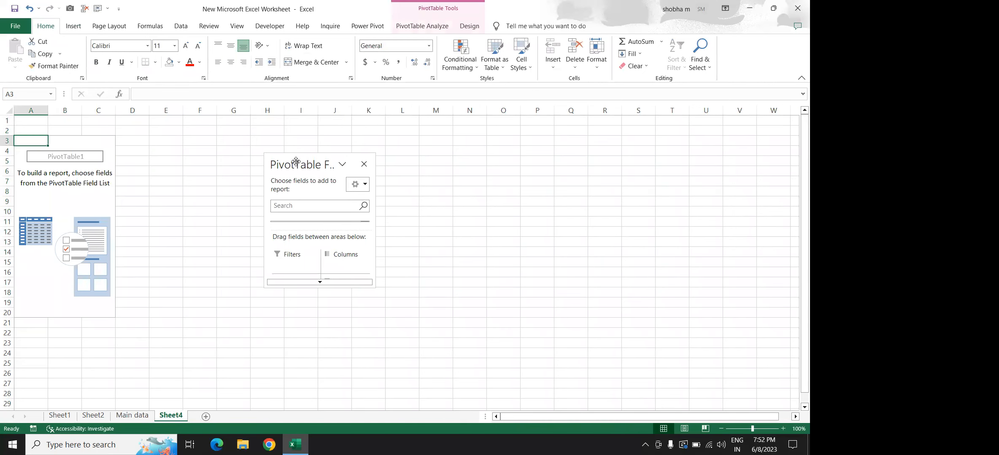
{"action": "left_click_drag", "start_coordinate": [312, 164], "coordinate": [436, 62]}
{"action": "left_click", "coordinate": [73, 26]}
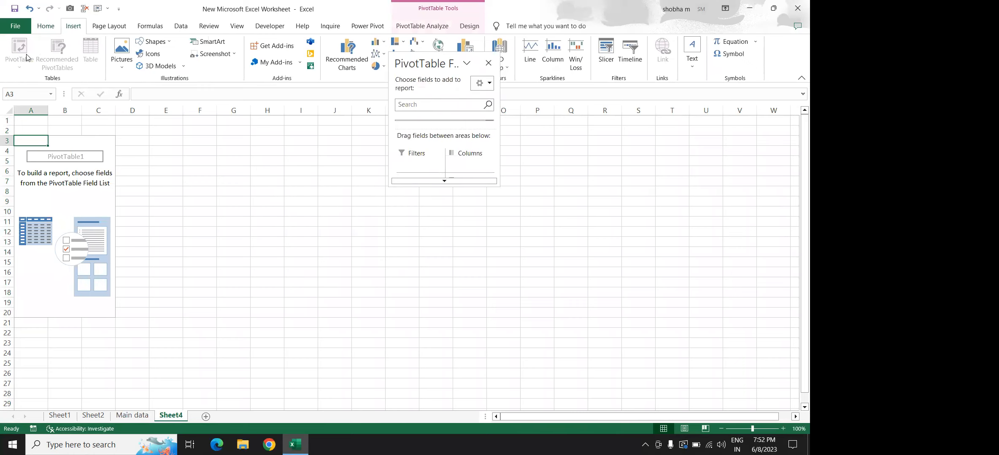
{"action": "left_click", "coordinate": [495, 181]}
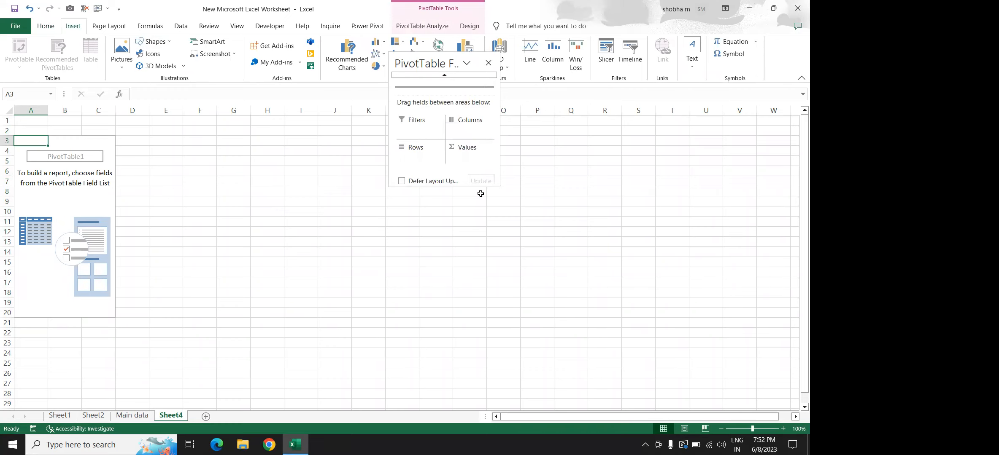
{"action": "left_click_drag", "start_coordinate": [472, 185], "coordinate": [489, 377]}
{"action": "left_click", "coordinate": [310, 280]}
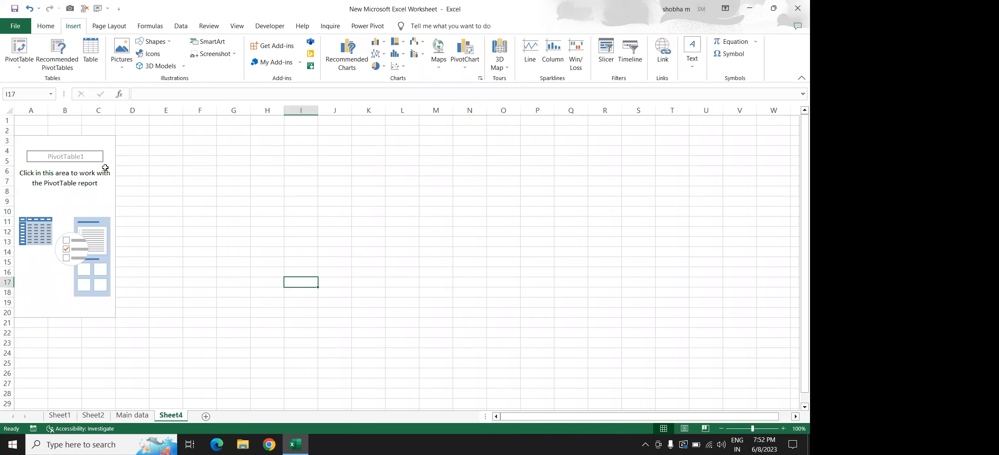
{"action": "left_click", "coordinate": [7, 110]}
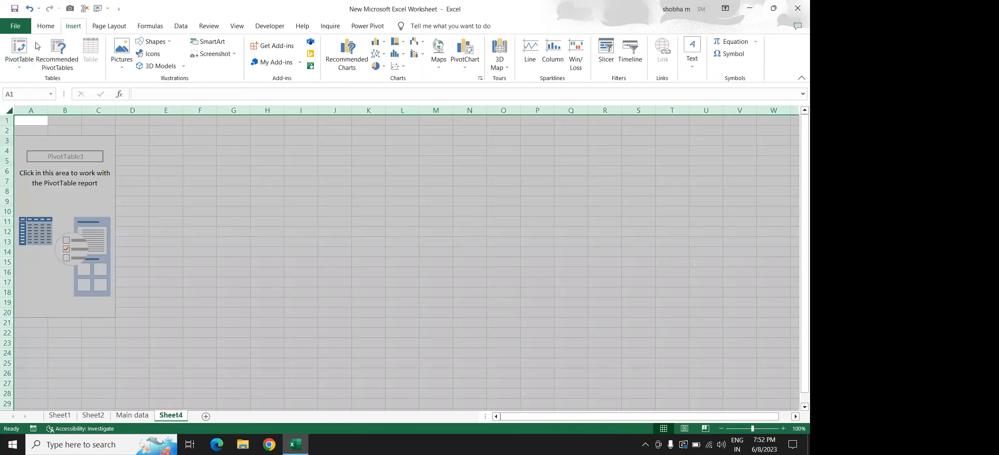
{"action": "left_click", "coordinate": [128, 417]}
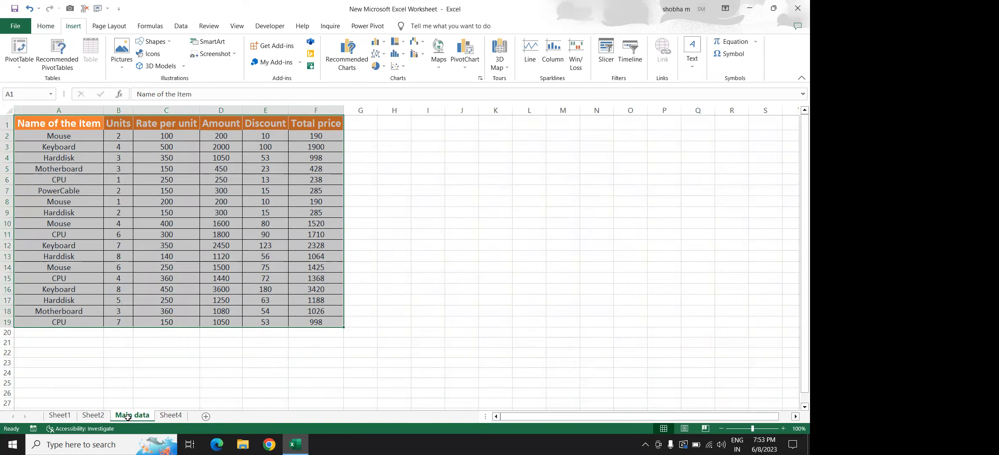
{"action": "left_click", "coordinate": [23, 66]}
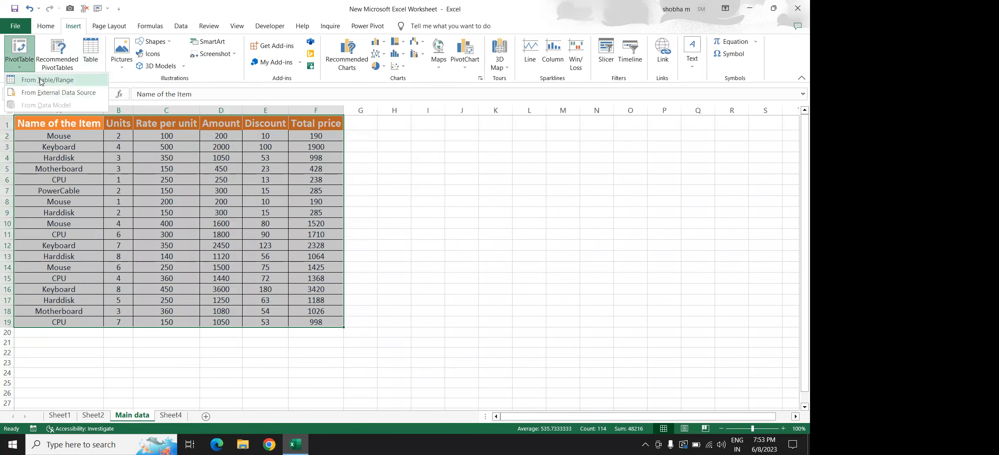
{"action": "left_click", "coordinate": [40, 80]}
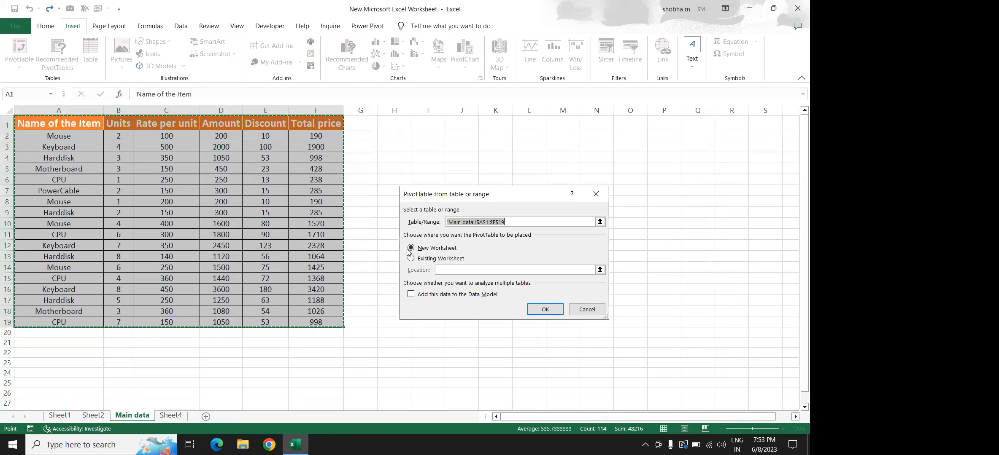
{"action": "left_click", "coordinate": [586, 310]}
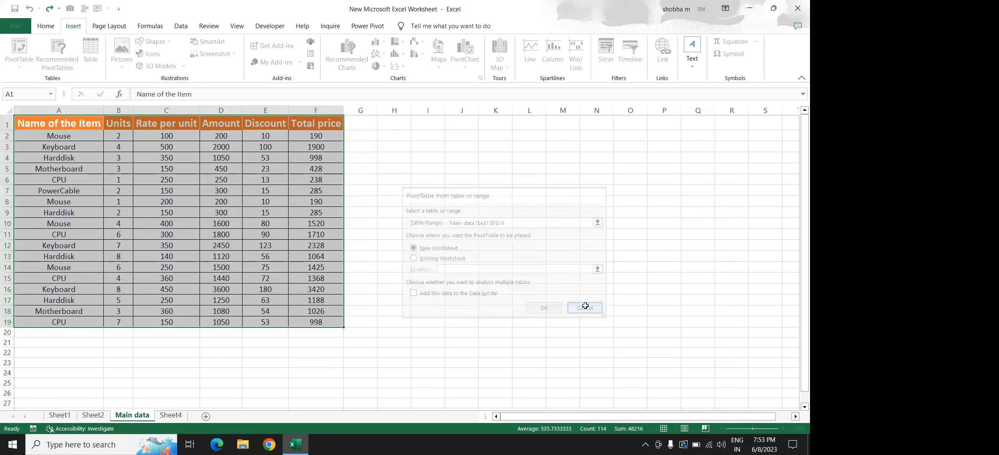
Add Name of the Item as rows and Units and Total price as summed values to the Sheet4 PivotTable.
{"action": "left_click", "coordinate": [172, 416]}
{"action": "left_click", "coordinate": [64, 150]}
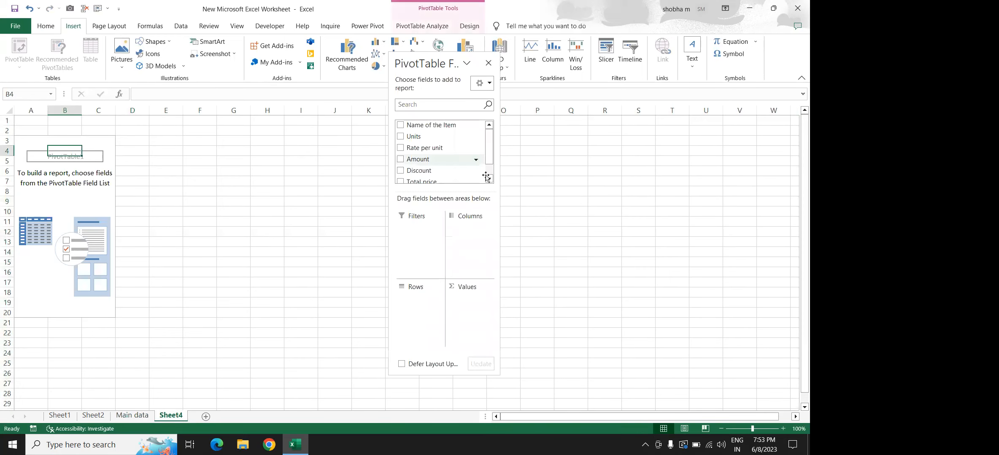
{"action": "left_click", "coordinate": [400, 127]}
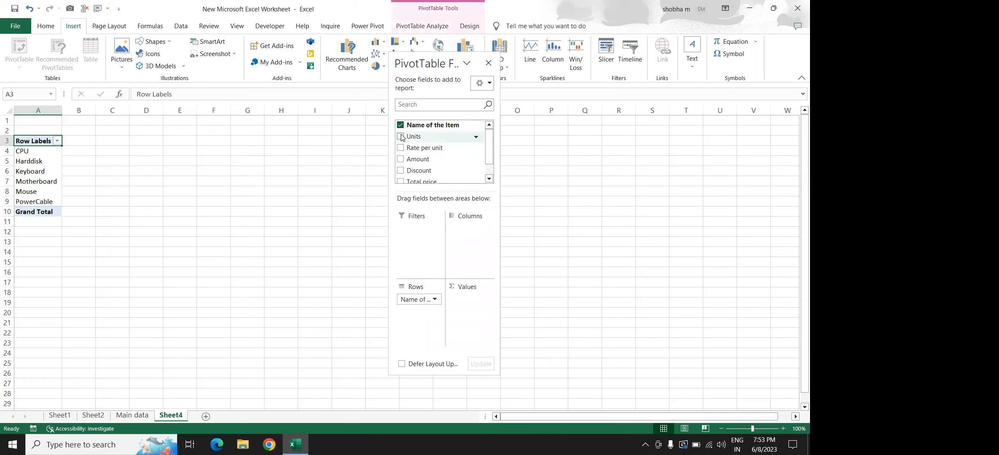
{"action": "left_click", "coordinate": [401, 137]}
{"action": "scroll", "coordinate": [485, 181], "scroll_direction": "down", "scroll_amount": 1}
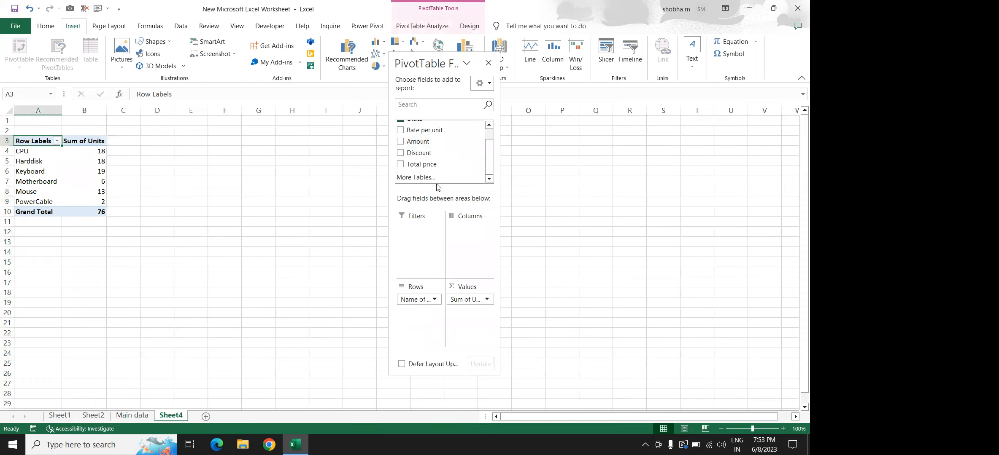
{"action": "left_click", "coordinate": [400, 164]}
Move the PivotTable field list farther from the report and examine the CPU row's summed units and total price.
{"action": "left_click", "coordinate": [136, 170]}
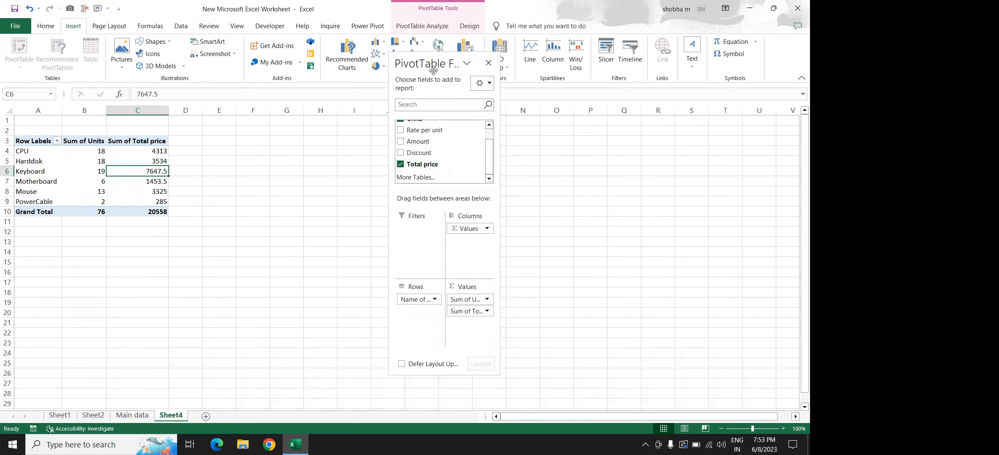
{"action": "left_click_drag", "start_coordinate": [431, 63], "coordinate": [585, 31]}
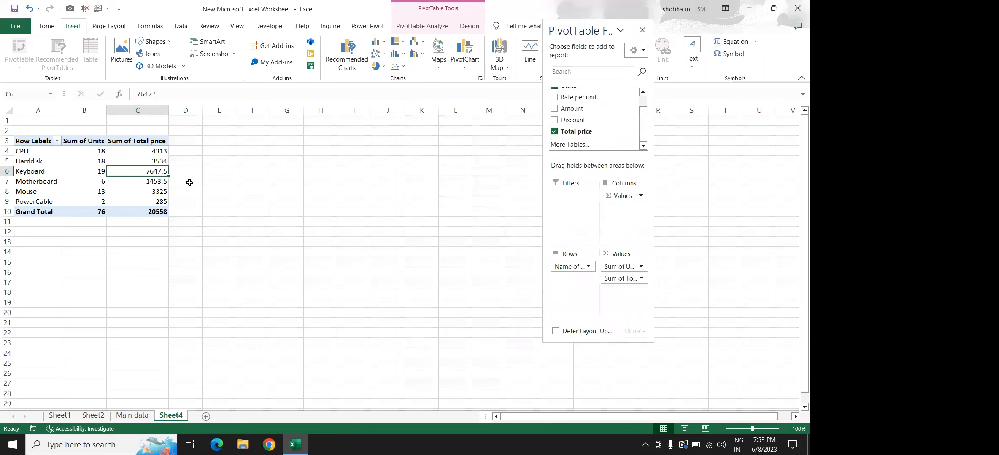
{"action": "left_click", "coordinate": [78, 153]}
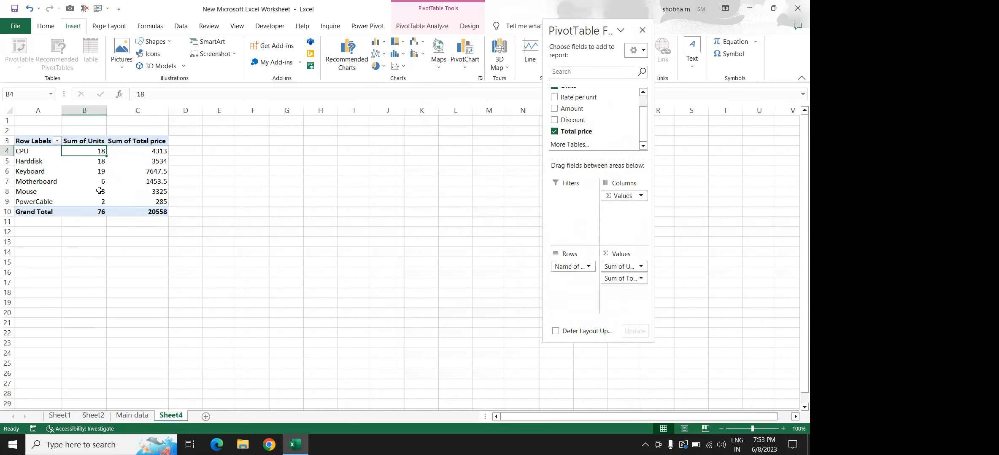
{"action": "left_click", "coordinate": [25, 151]}
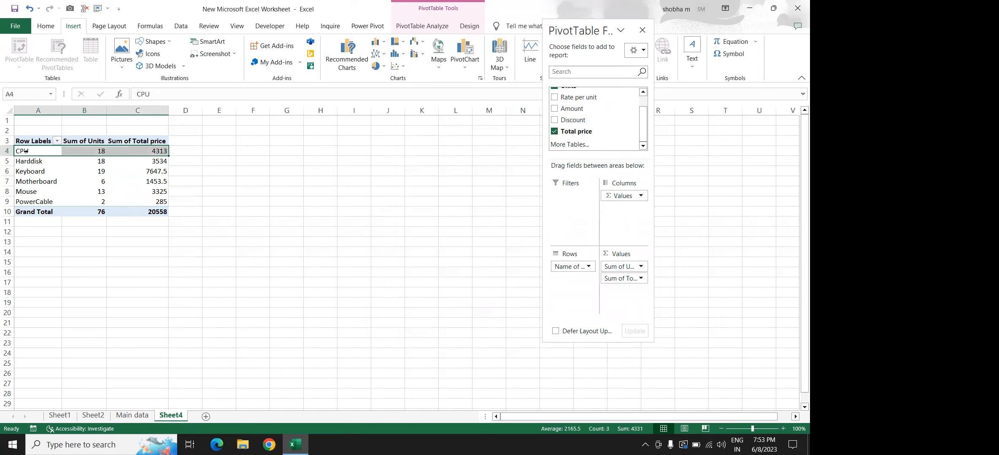
{"action": "left_click", "coordinate": [81, 153]}
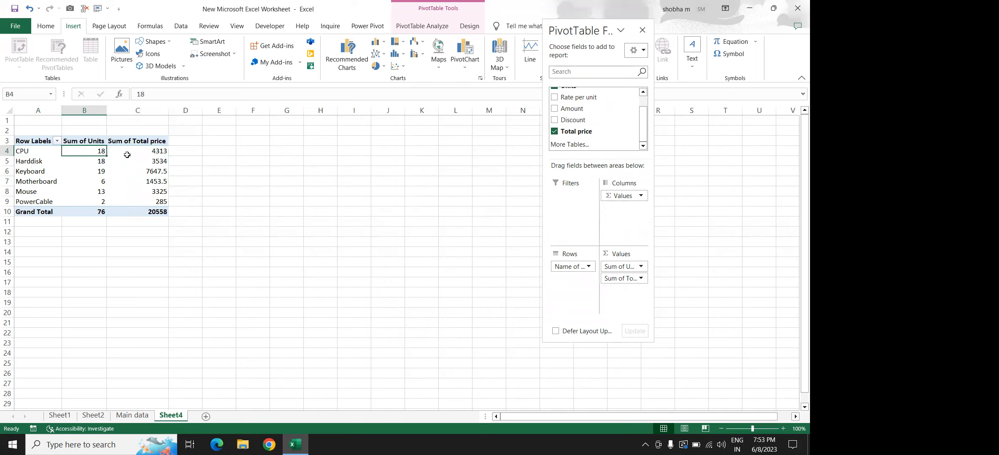
Turn on filter controls for the header row of the Main data table.
{"action": "left_click", "coordinate": [137, 154]}
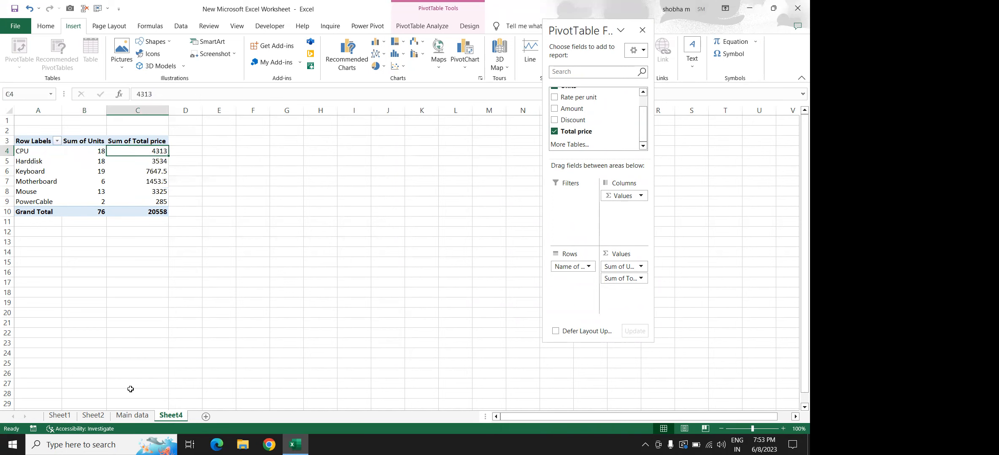
{"action": "left_click", "coordinate": [130, 415]}
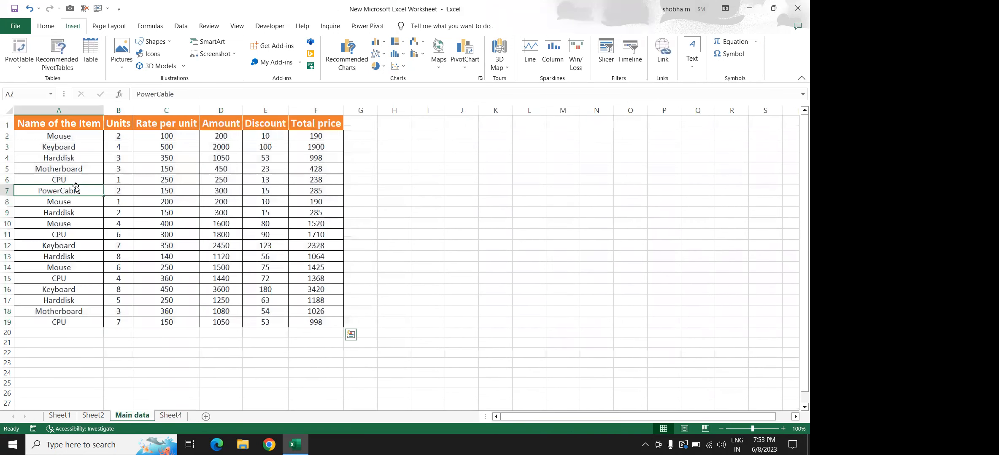
{"action": "left_click", "coordinate": [79, 123]}
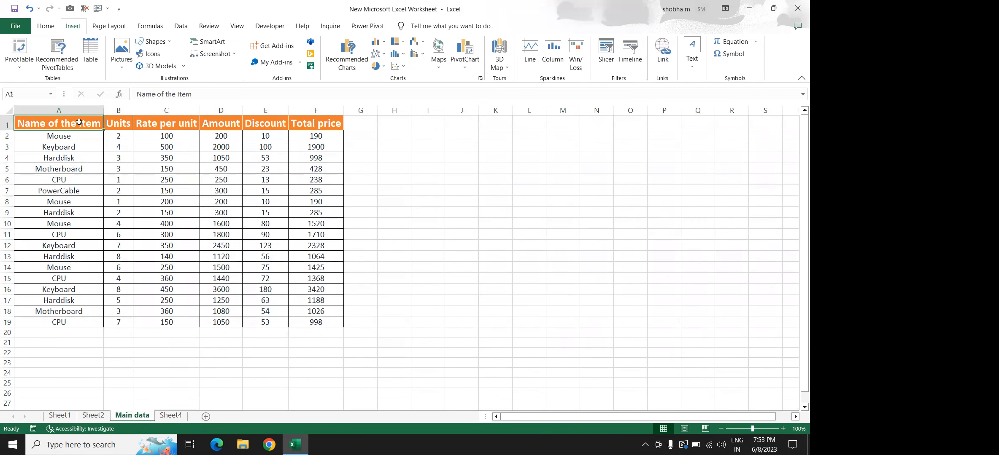
{"action": "left_click", "coordinate": [179, 28]}
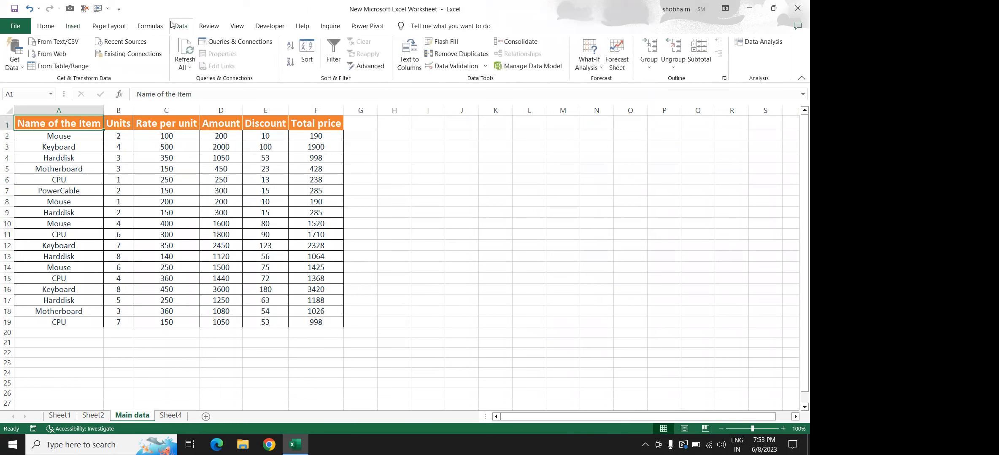
{"action": "left_click", "coordinate": [334, 55]}
Filter the Main data table's Name of the Item column to show only CPU.
{"action": "left_click", "coordinate": [98, 124]}
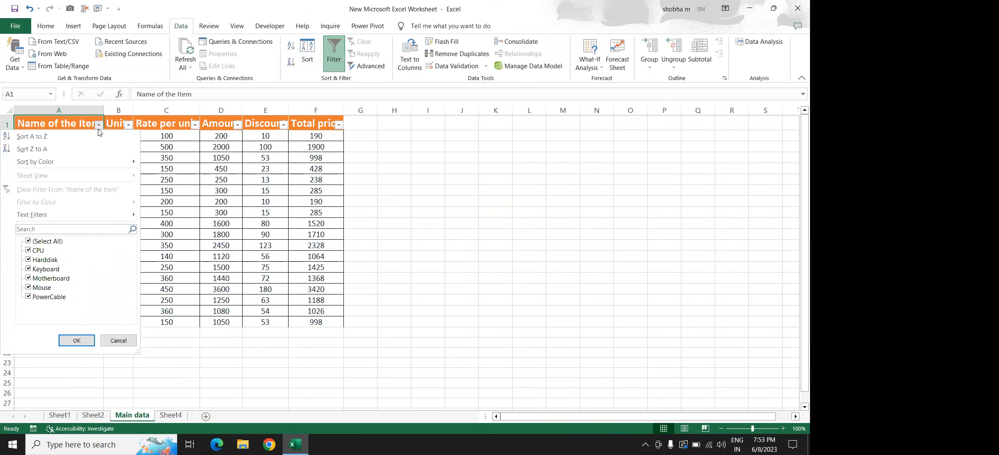
{"action": "left_click", "coordinate": [28, 241]}
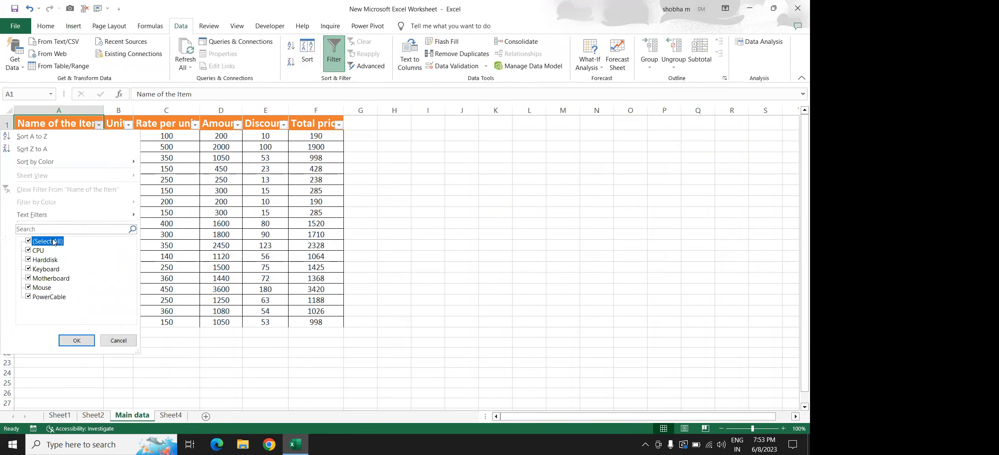
{"action": "left_click", "coordinate": [28, 251]}
{"action": "left_click", "coordinate": [77, 340]}
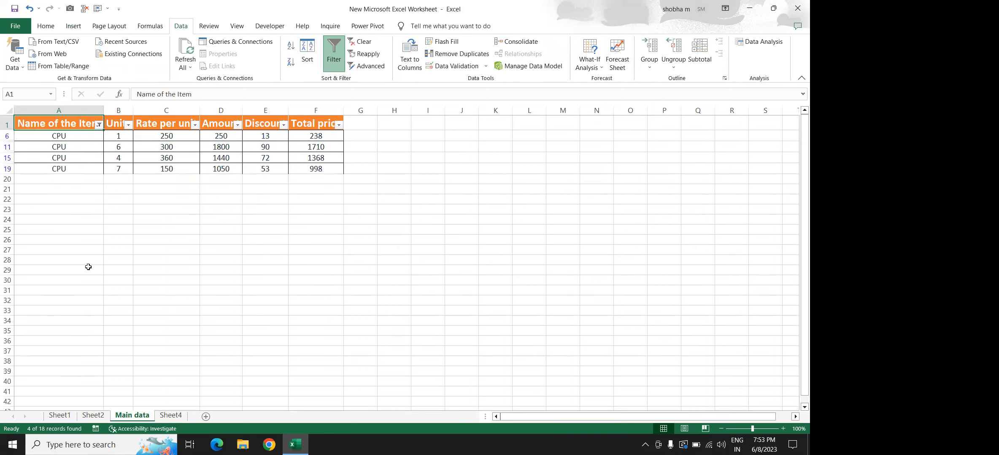
Compare the sums of the filtered CPU rows' Units and Total price on Main data with the CPU row of the Sheet4 PivotTable.
{"action": "left_click_drag", "start_coordinate": [114, 136], "coordinate": [115, 167]}
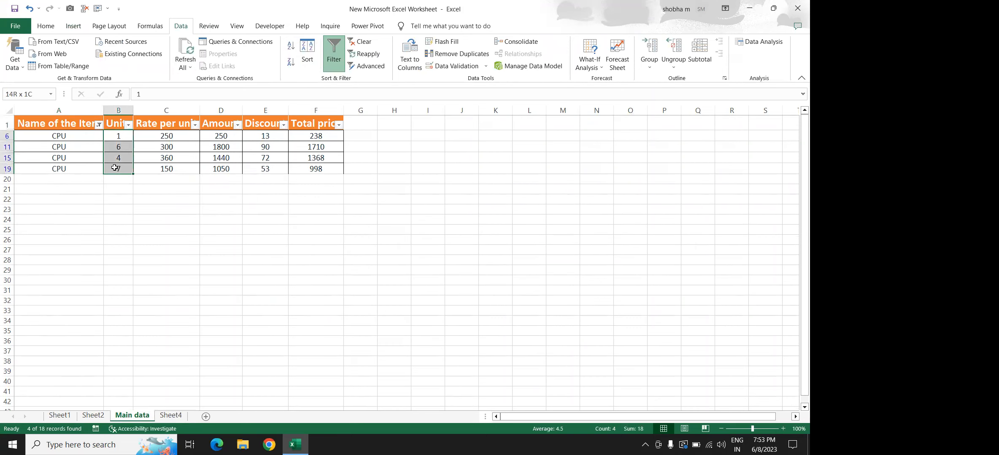
{"action": "left_click", "coordinate": [117, 178]}
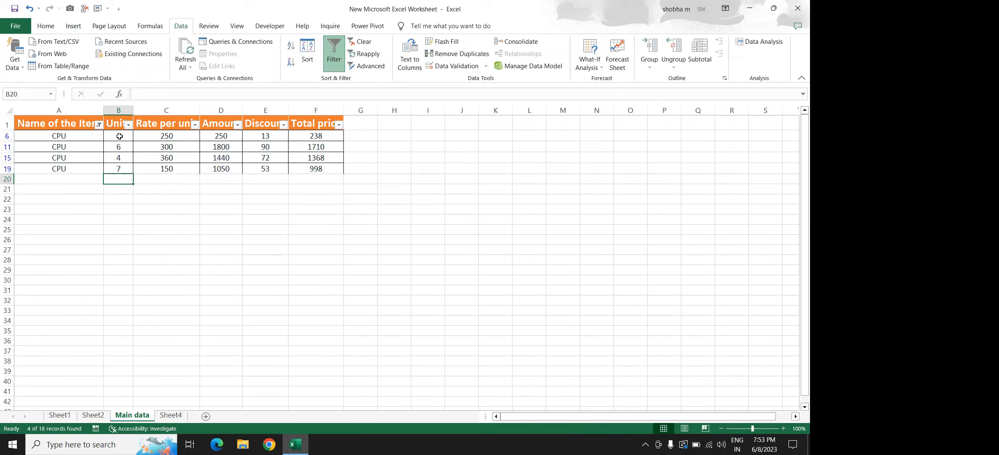
{"action": "left_click_drag", "start_coordinate": [119, 136], "coordinate": [118, 169]}
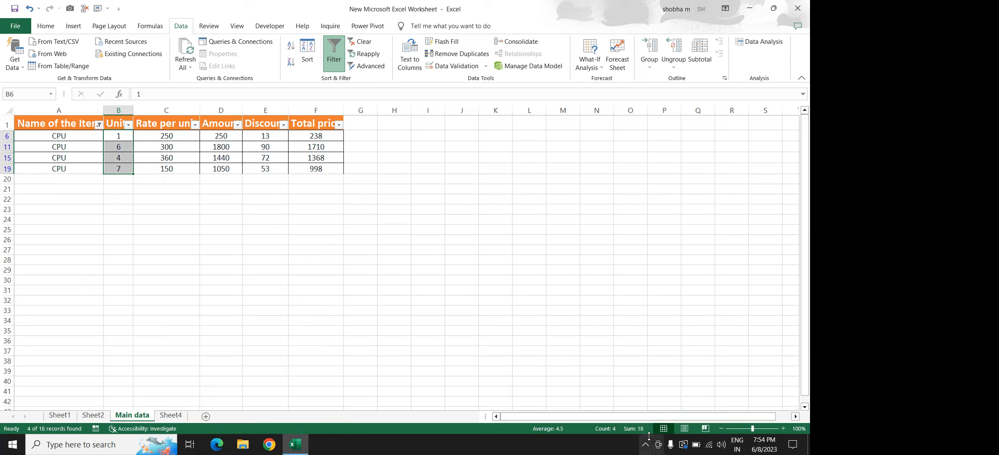
{"action": "left_click", "coordinate": [174, 416]}
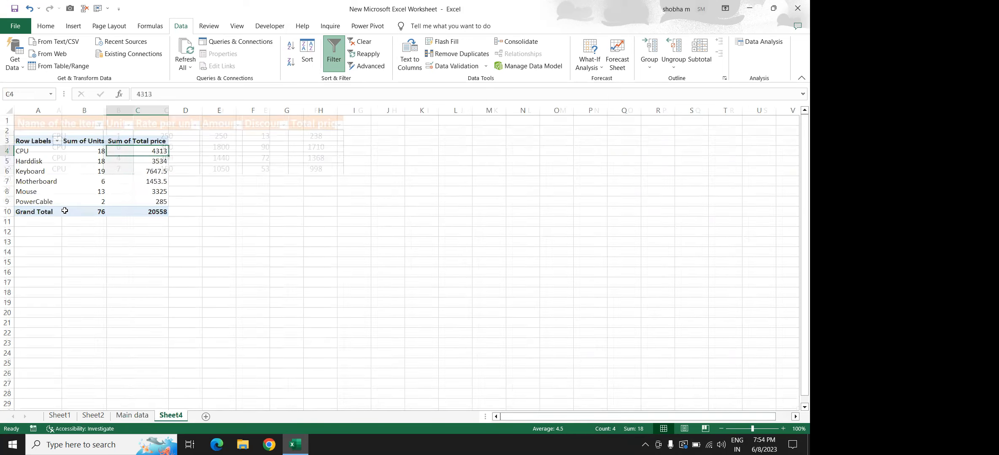
{"action": "left_click", "coordinate": [84, 150]}
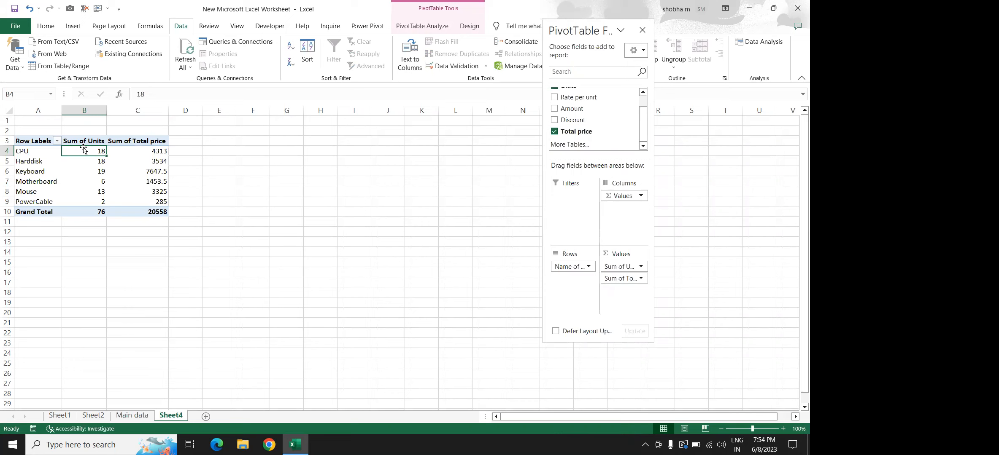
{"action": "left_click", "coordinate": [118, 417]}
{"action": "left_click_drag", "start_coordinate": [319, 136], "coordinate": [320, 167]}
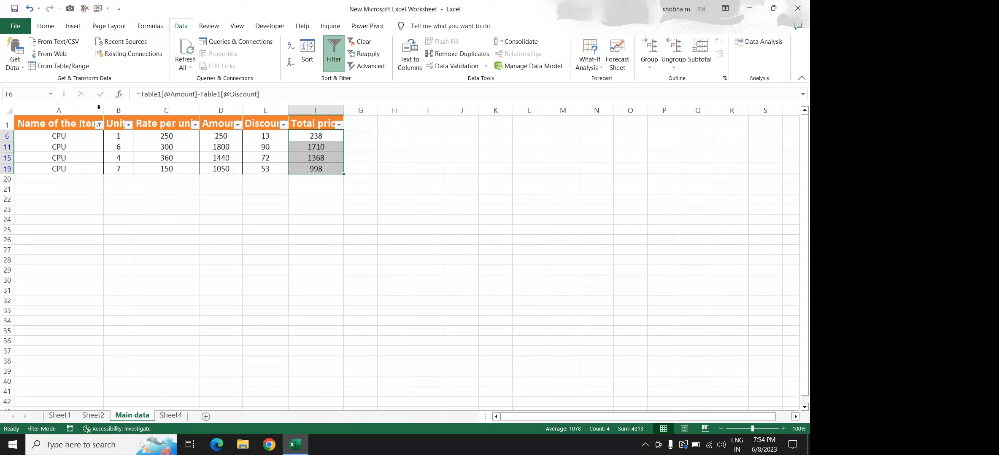
Show all items again in the Main data table's Name of the Item column after the CPU filter.
{"action": "left_click", "coordinate": [99, 125]}
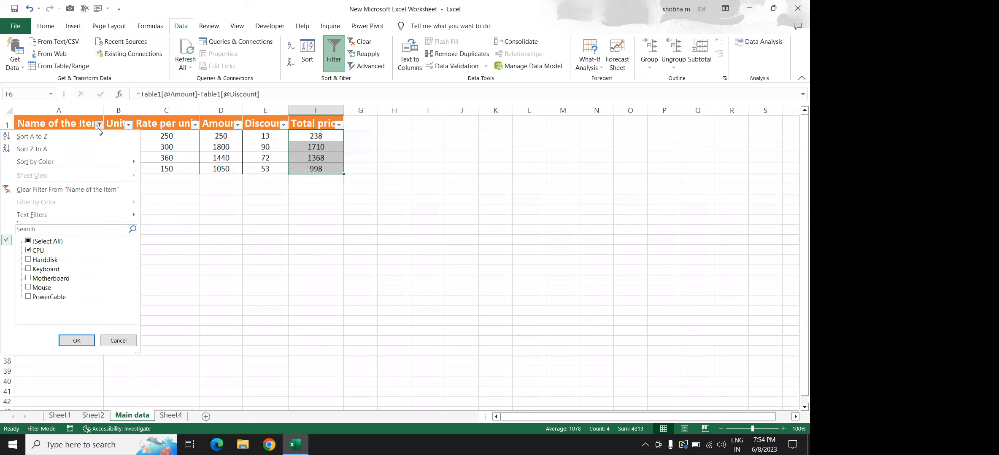
{"action": "left_click", "coordinate": [28, 242]}
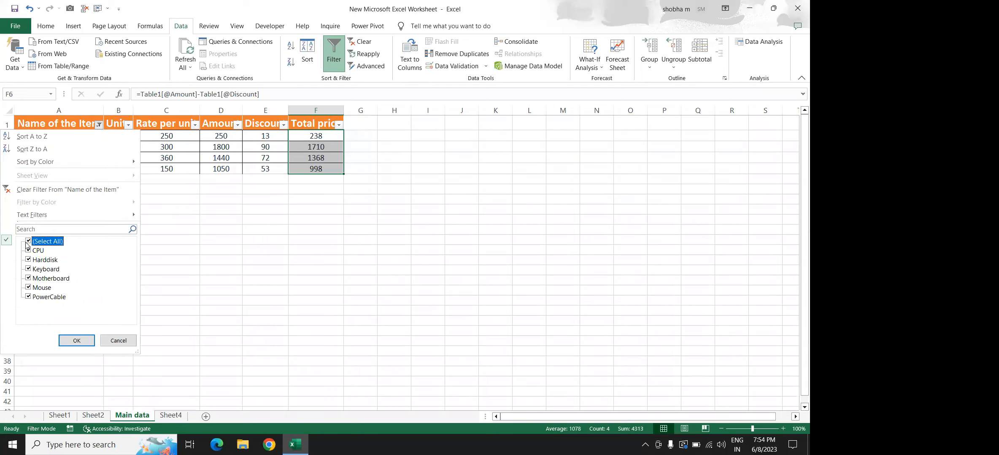
{"action": "left_click", "coordinate": [75, 340]}
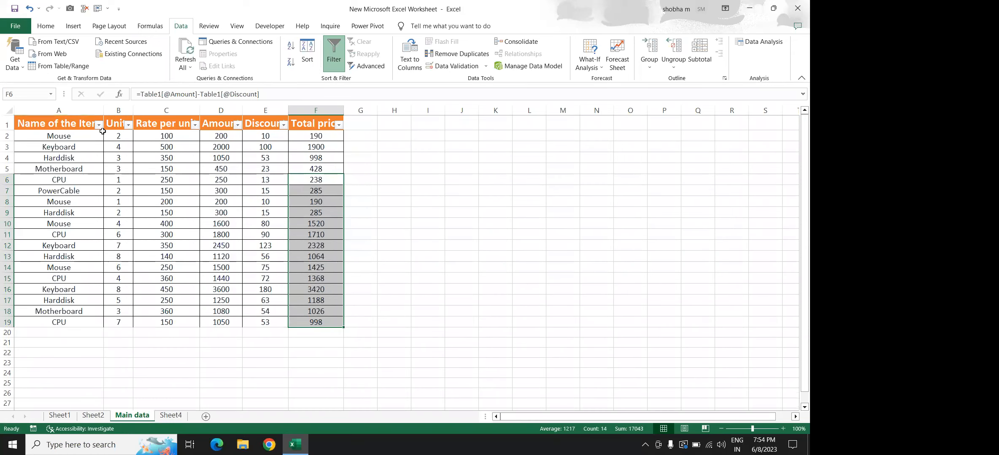
{"action": "left_click", "coordinate": [96, 159]}
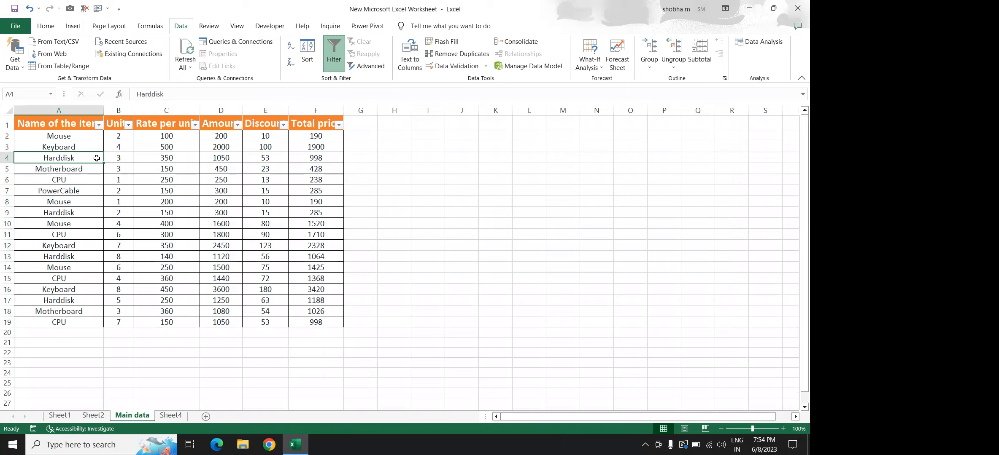
Rename Sheet4 as Report1.
{"action": "left_click", "coordinate": [171, 416]}
{"action": "left_click", "coordinate": [167, 416]}
{"action": "key", "text": "BackSpace"}
{"action": "type", "text": "report 1"}
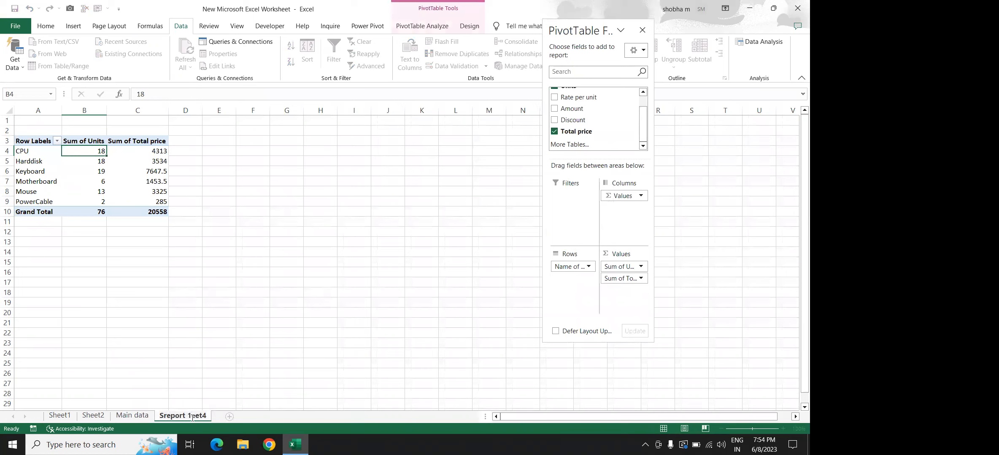
{"action": "left_click_drag", "start_coordinate": [192, 417], "coordinate": [240, 419]}
{"action": "key", "text": "BackSpace"}
{"action": "key", "text": "Return"}
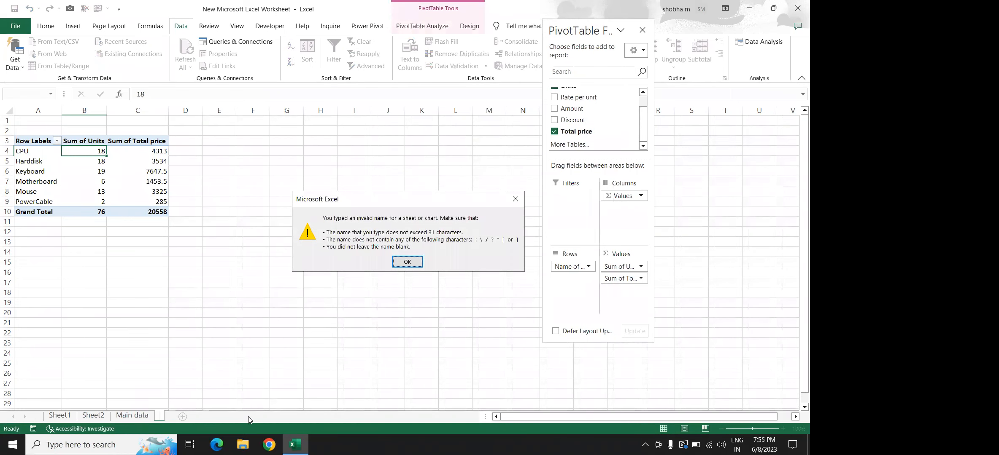
{"action": "left_click", "coordinate": [417, 262]}
{"action": "type", "text": "R"}
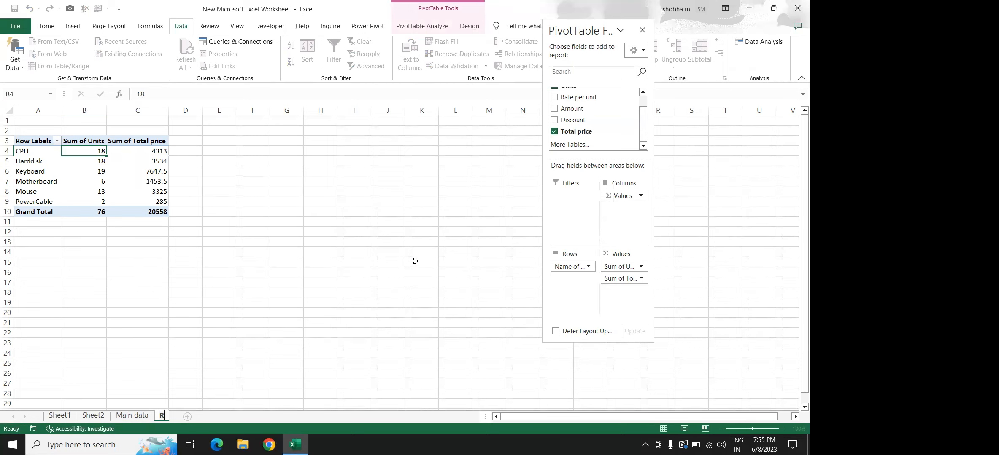
{"action": "type", "text": "eport1"}
{"action": "key", "text": "Return"}
Change the Report1 PivotTable's report layout from compact so its row header reads Name of the Item.
{"action": "left_click_drag", "start_coordinate": [33, 145], "coordinate": [134, 212]}
{"action": "left_click_drag", "start_coordinate": [56, 170], "coordinate": [87, 154]}
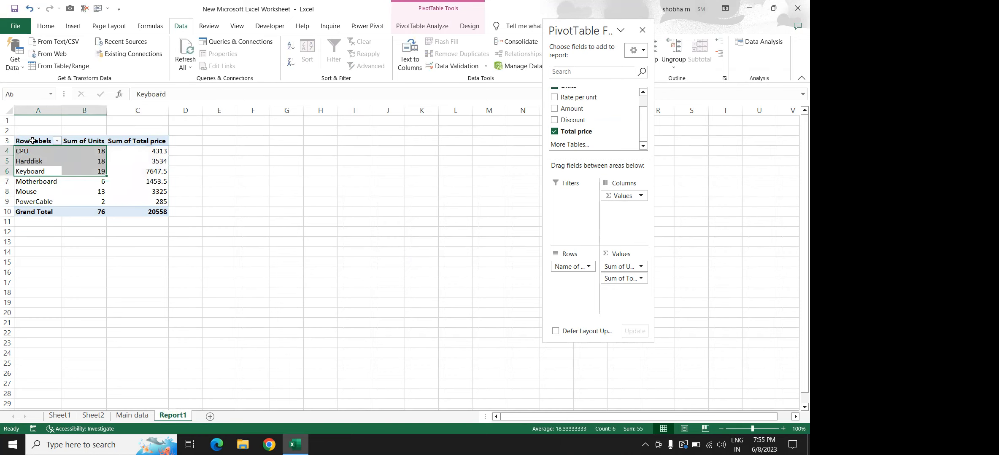
{"action": "left_click", "coordinate": [32, 140]}
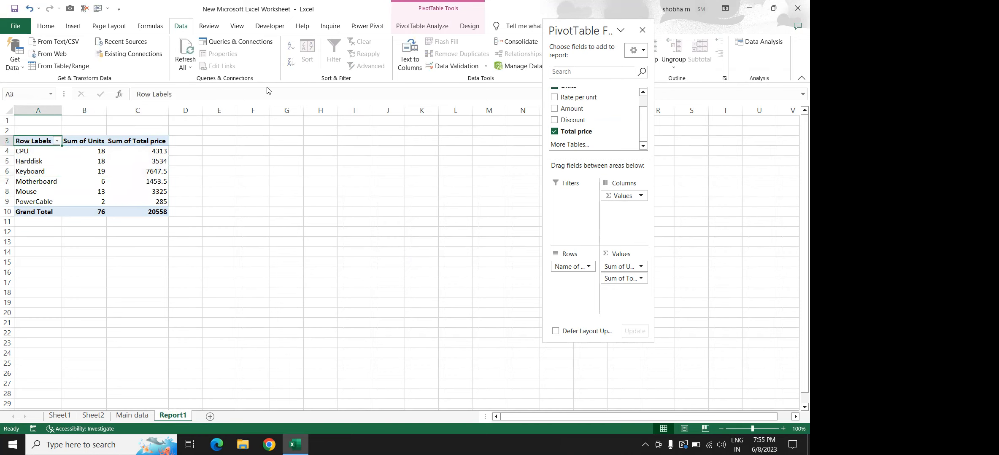
{"action": "left_click", "coordinate": [468, 26]}
{"action": "left_click", "coordinate": [81, 69]}
{"action": "left_click", "coordinate": [111, 132]}
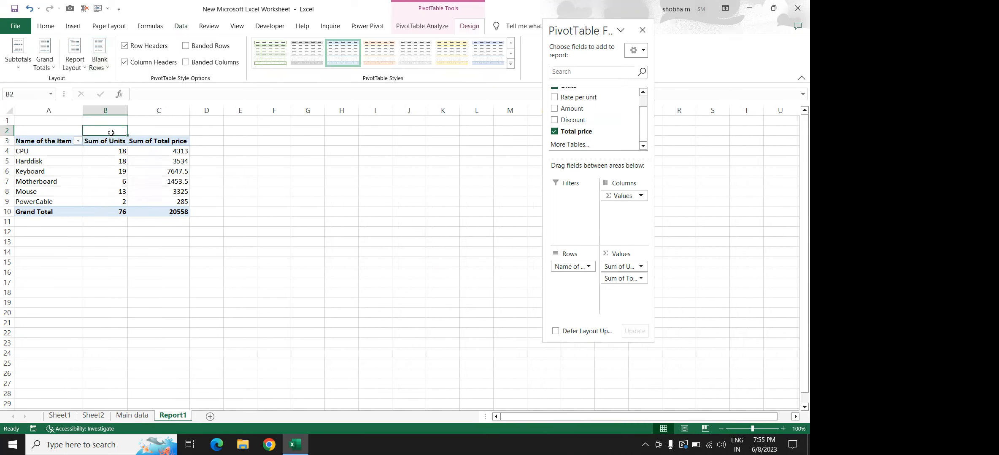
{"action": "left_click_drag", "start_coordinate": [66, 177], "coordinate": [198, 191]}
{"action": "left_click", "coordinate": [136, 154]}
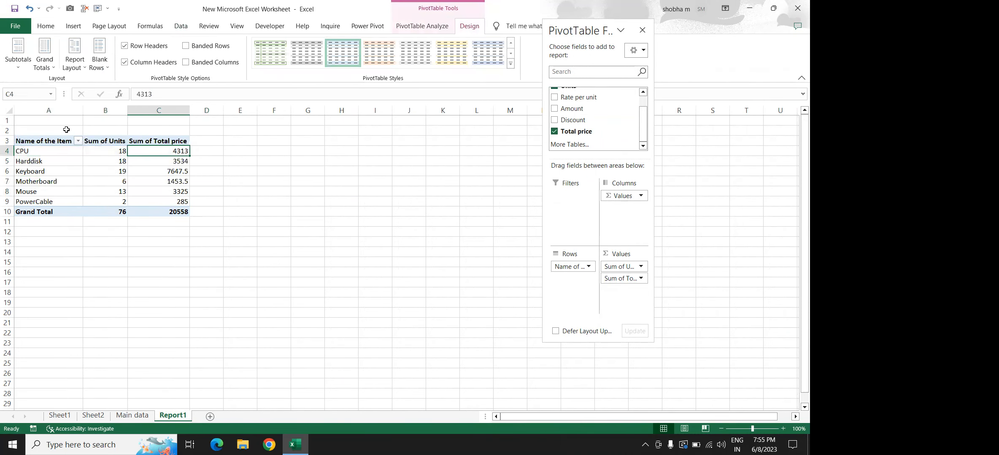
{"action": "left_click_drag", "start_coordinate": [52, 143], "coordinate": [166, 201]}
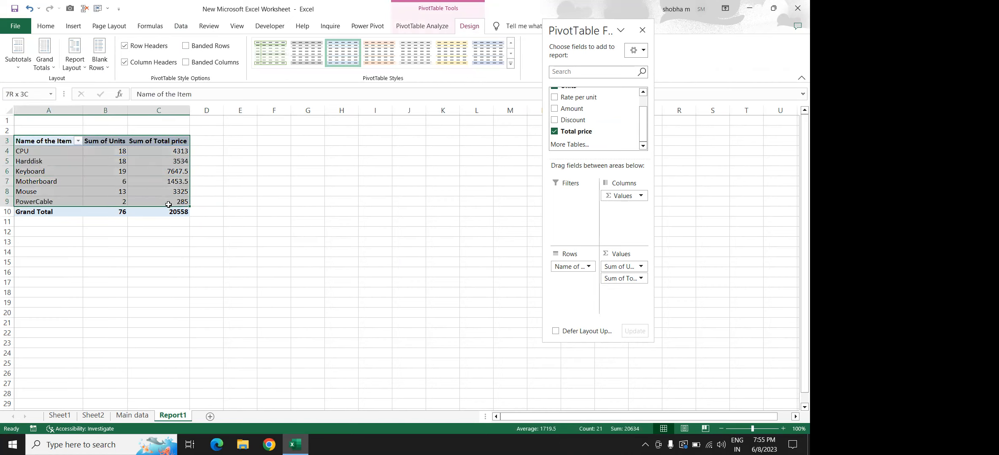
{"action": "left_click", "coordinate": [91, 185]}
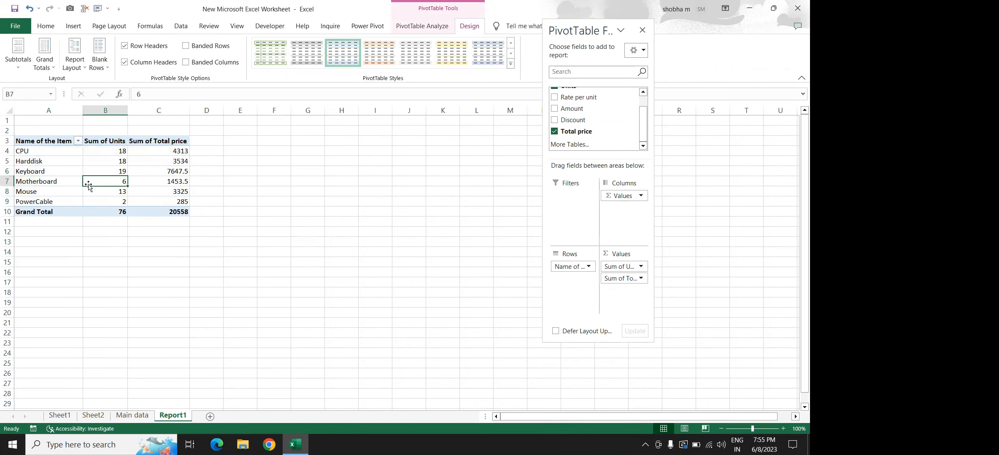
Filter the Main data table's Name of the Item column to show only Harddisk.
{"action": "left_click", "coordinate": [141, 417]}
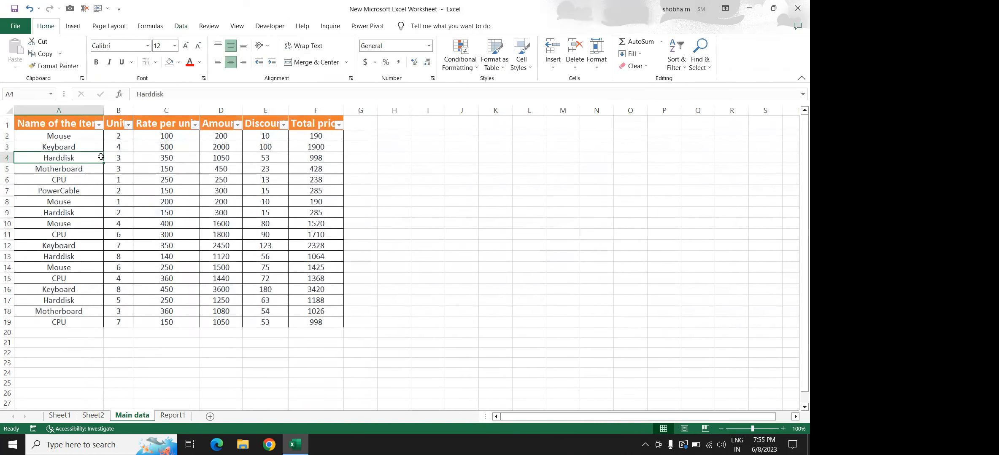
{"action": "left_click", "coordinate": [99, 124]}
{"action": "left_click", "coordinate": [45, 243]}
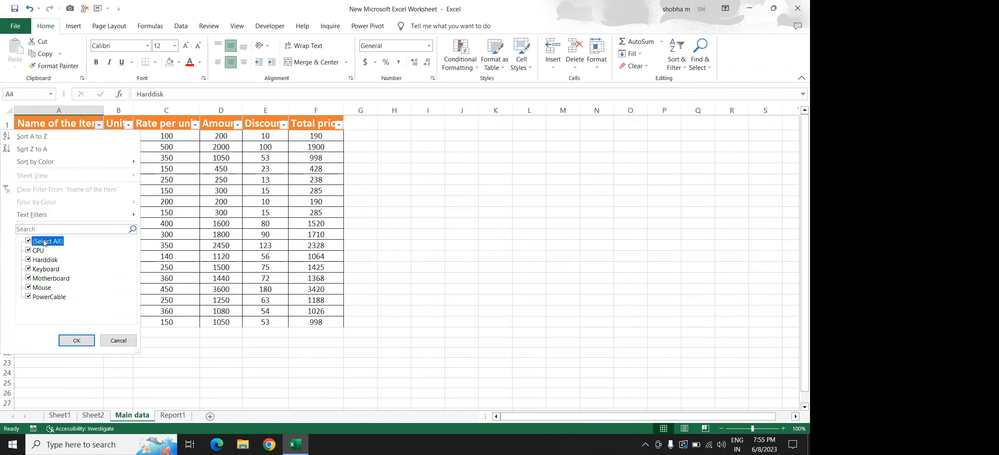
{"action": "left_click", "coordinate": [29, 261]}
{"action": "left_click", "coordinate": [84, 341]}
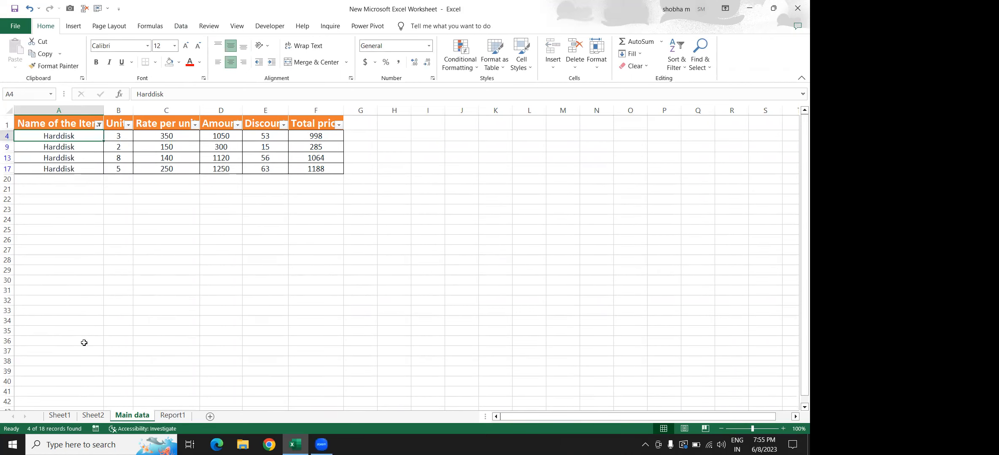
Reselect all items in the Main data table's Name of the Item filter to remove the Harddisk restriction.
{"action": "left_click", "coordinate": [99, 124]}
{"action": "left_click", "coordinate": [30, 242]}
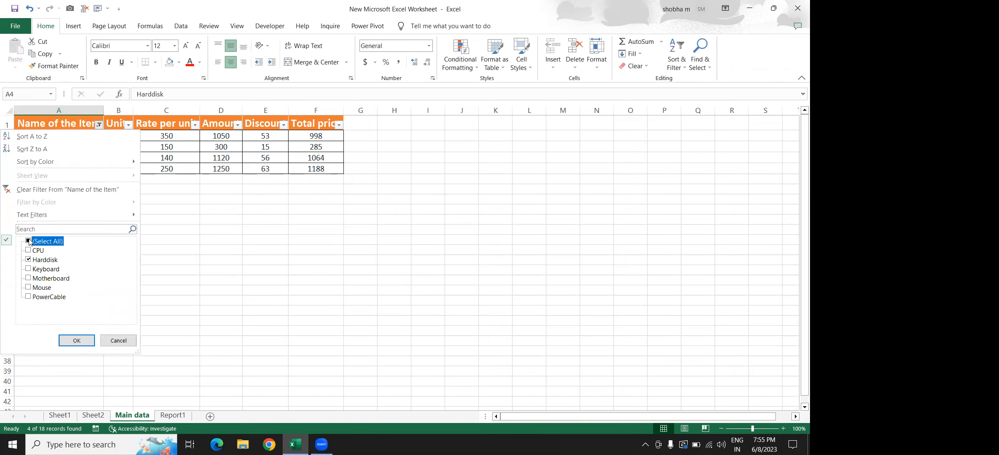
{"action": "key", "text": "Return"}
{"action": "left_click", "coordinate": [66, 202]}
On Report1, examine the summed units and total price of each item and the Grand Total row in the PivotTable.
{"action": "left_click", "coordinate": [180, 416]}
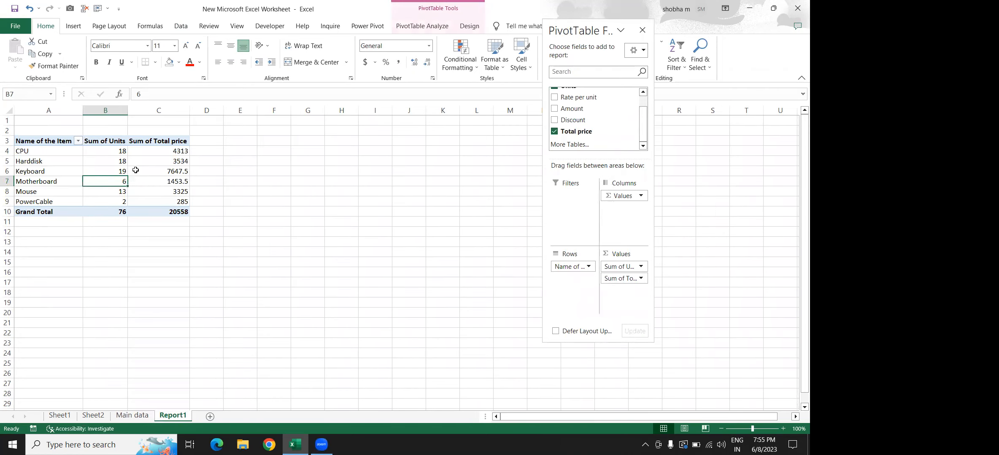
{"action": "left_click", "coordinate": [161, 203]}
{"action": "left_click_drag", "start_coordinate": [111, 149], "coordinate": [176, 213]}
{"action": "left_click_drag", "start_coordinate": [49, 143], "coordinate": [170, 214]}
{"action": "left_click_drag", "start_coordinate": [118, 149], "coordinate": [121, 203]}
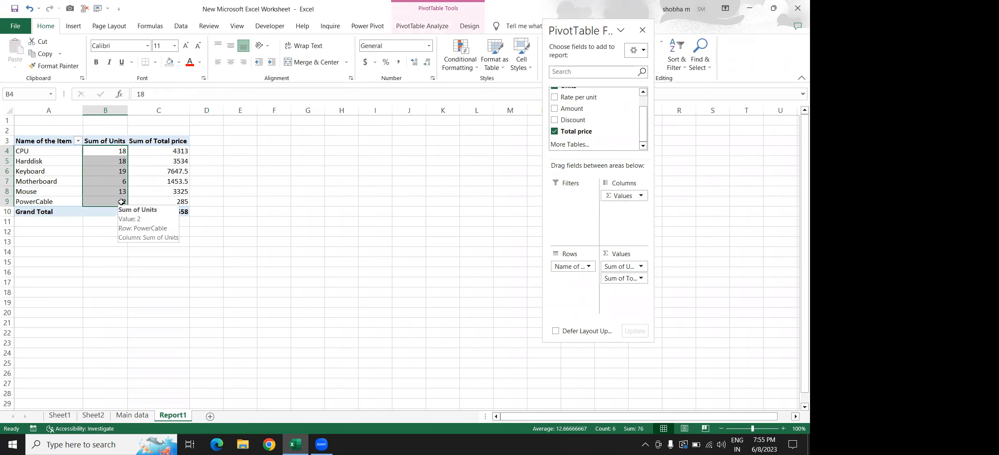
{"action": "left_click_drag", "start_coordinate": [193, 161], "coordinate": [71, 155]}
{"action": "left_click", "coordinate": [121, 138]}
{"action": "left_click", "coordinate": [153, 155]}
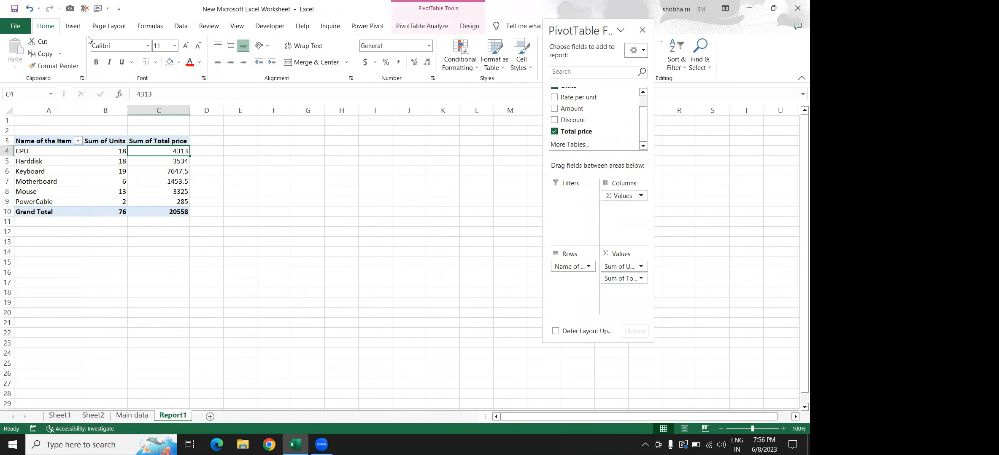
Apply the medium PivotTable style with a solid blue header row to the Report1 PivotTable.
{"action": "left_click", "coordinate": [73, 26]}
{"action": "left_click", "coordinate": [153, 172]}
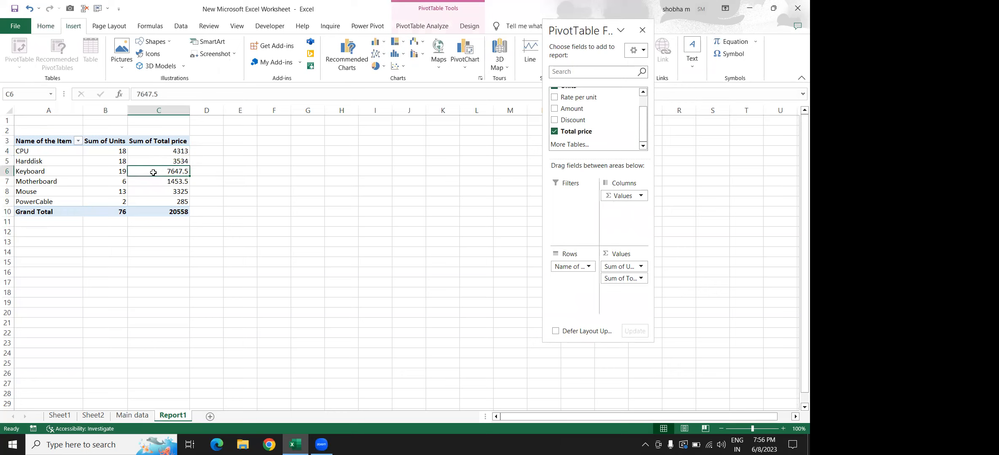
{"action": "left_click_drag", "start_coordinate": [53, 144], "coordinate": [152, 220]}
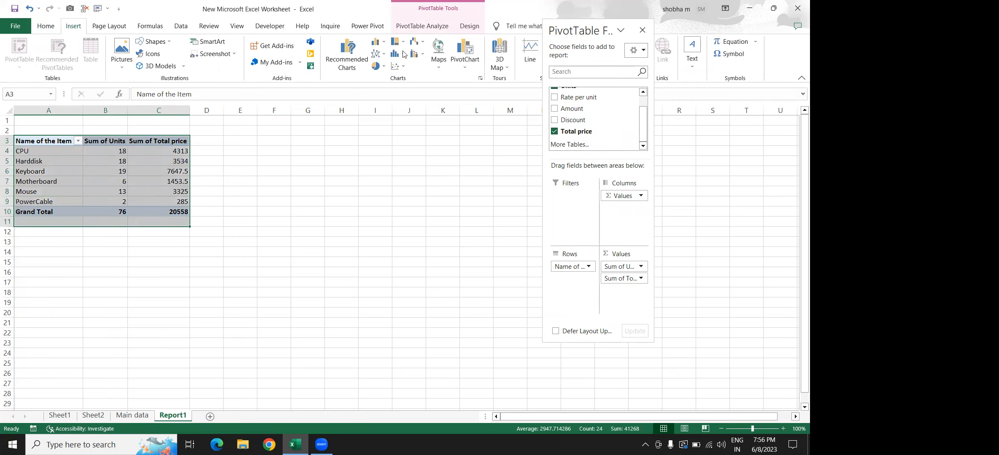
{"action": "key", "text": "alt+F1"}
{"action": "left_click", "coordinate": [468, 28]}
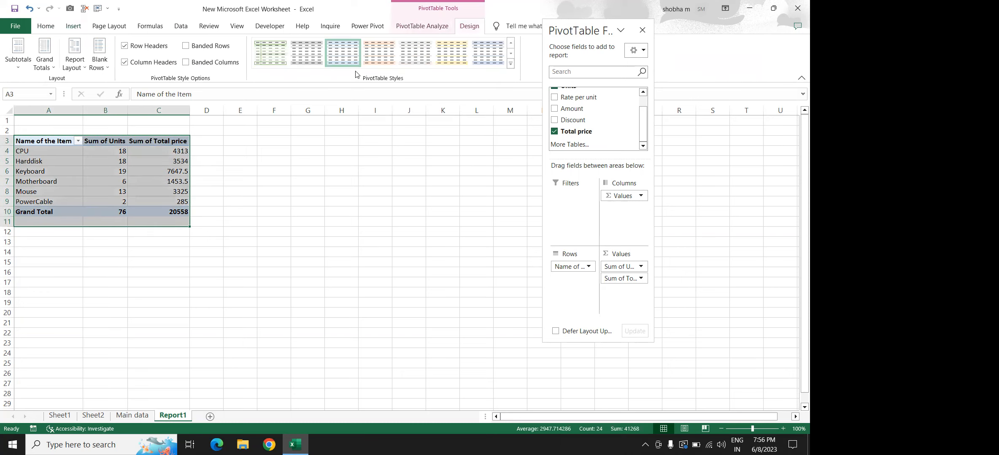
{"action": "left_click", "coordinate": [377, 61]}
{"action": "left_click", "coordinate": [482, 60]}
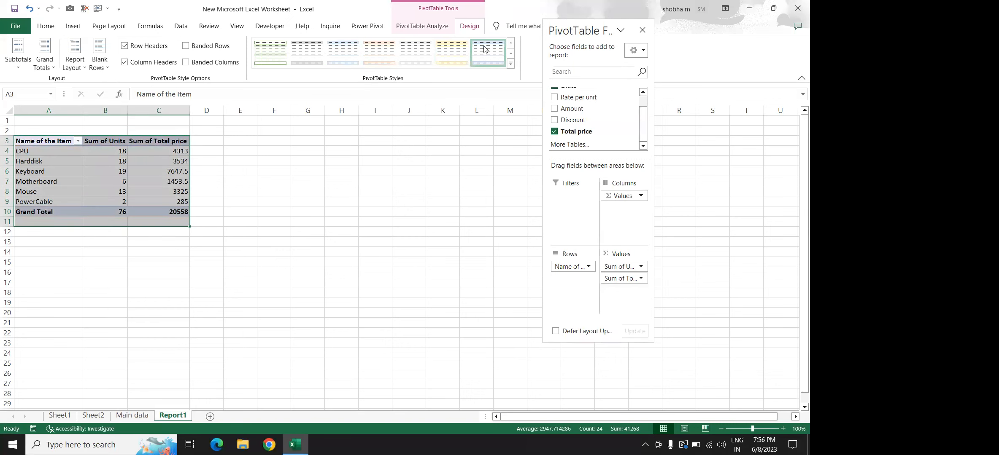
{"action": "left_click", "coordinate": [511, 64]}
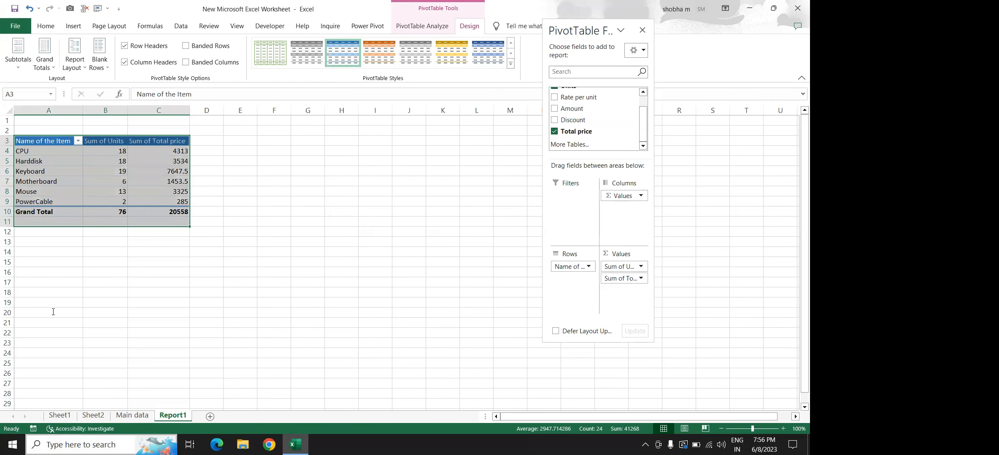
Insert a blank column before Name of the Item in the Main data sheet.
{"action": "left_click", "coordinate": [136, 416]}
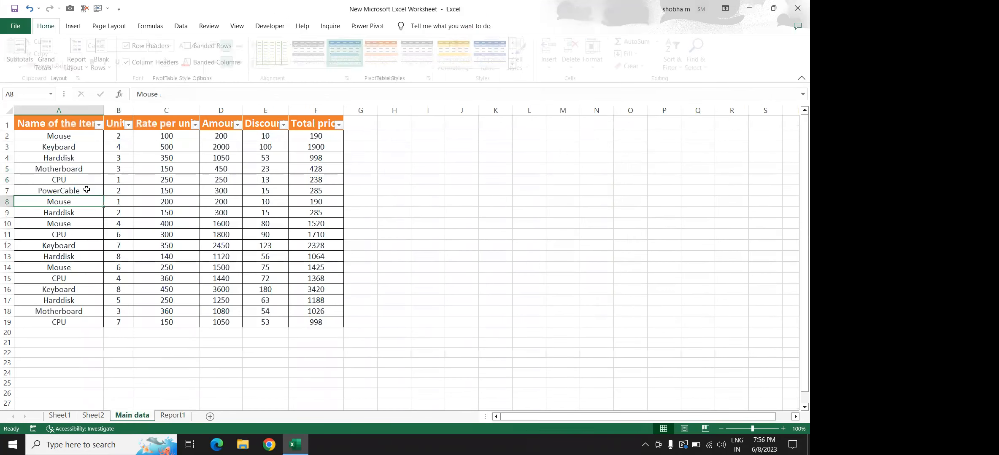
{"action": "left_click", "coordinate": [86, 190]}
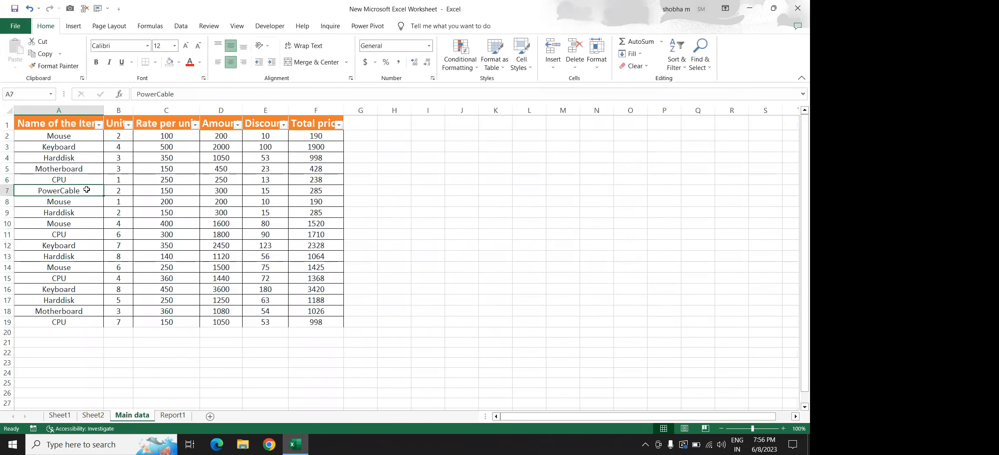
{"action": "left_click", "coordinate": [78, 106]}
{"action": "left_click", "coordinate": [552, 50]}
{"action": "left_click", "coordinate": [30, 121]}
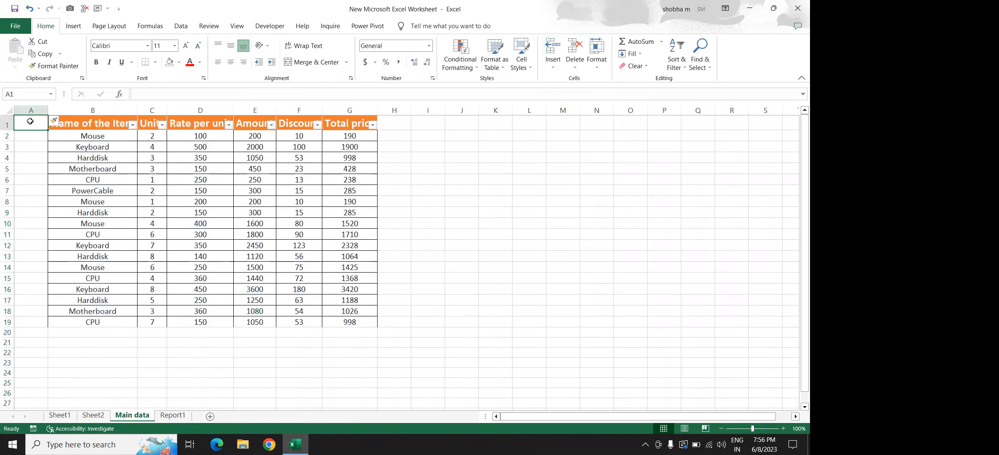
Title the new column Order Date in A1 and autofit column A to the header text.
{"action": "type", "text": "date"}
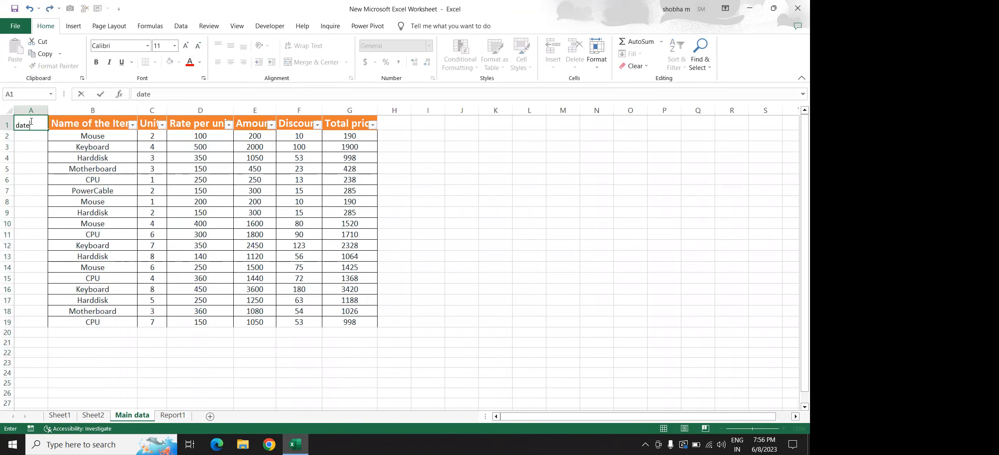
{"action": "key", "text": "BackSpace"}
{"action": "key", "text": "BackSpace"}
{"action": "key", "text": "BackSpace"}
{"action": "type", "text": "Order Date"}
{"action": "key", "text": "Return"}
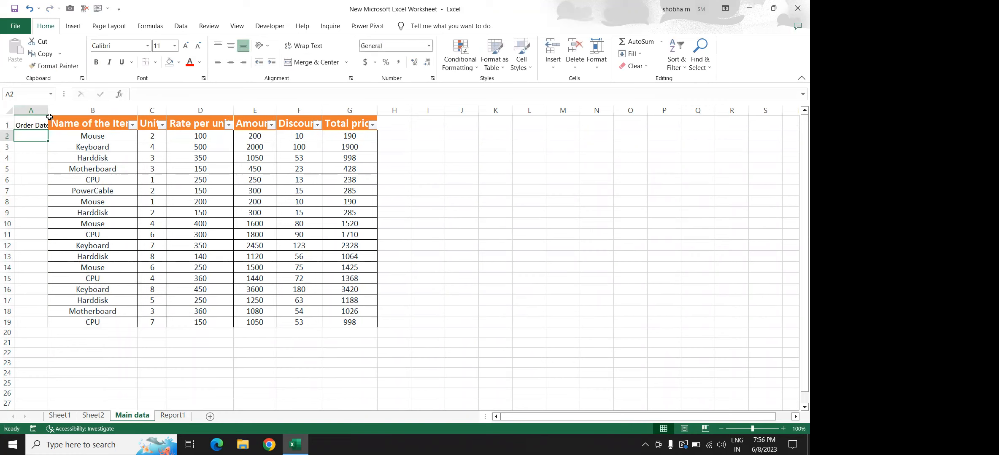
{"action": "left_click_drag", "start_coordinate": [50, 108], "coordinate": [50, 108]}
{"action": "double_click", "coordinate": [49, 108]}
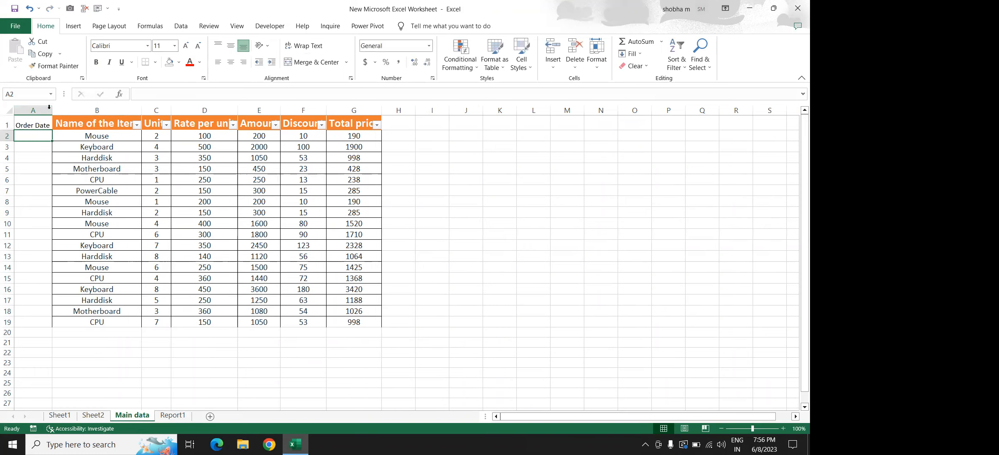
Enter 1/2/2023 in A2 as the first order date, using slashes so it is stored as a date.
{"action": "type", "text": "1.2.2023"}
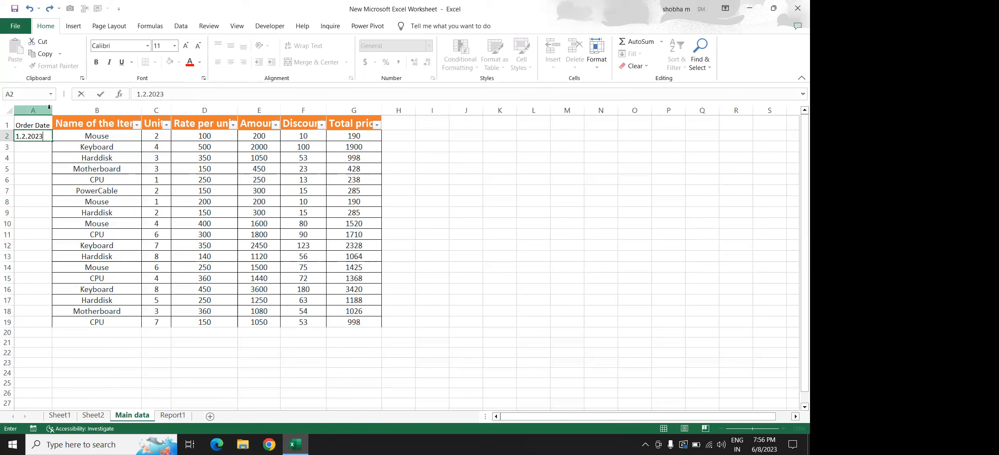
{"action": "key", "text": "Return"}
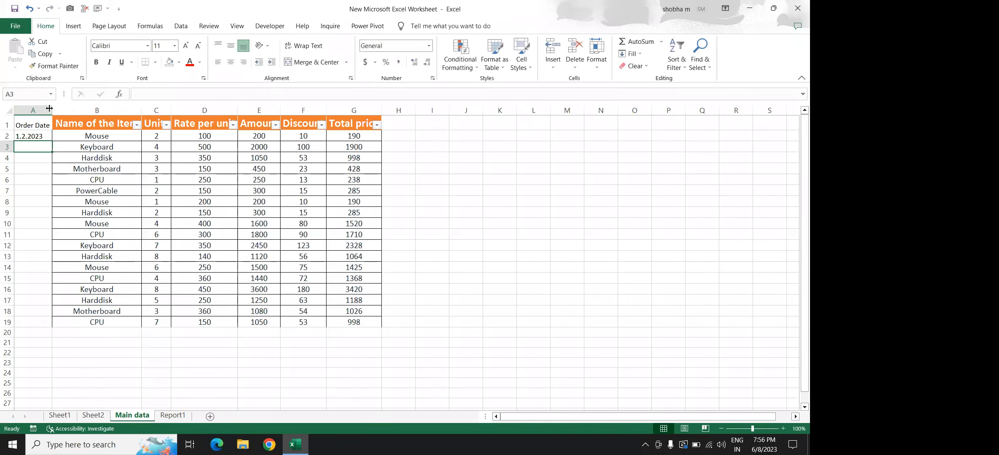
{"action": "left_click", "coordinate": [34, 137]}
{"action": "type", "text": "1"}
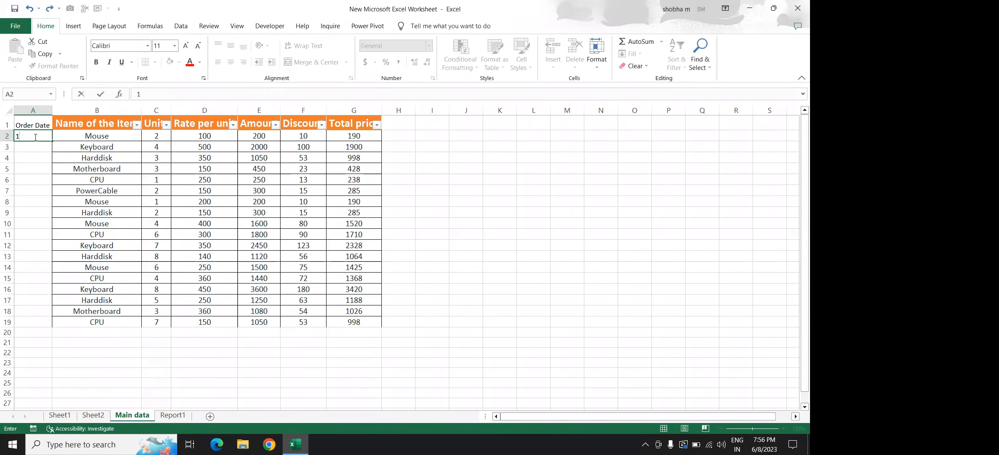
{"action": "type", "text": "/2/2023"}
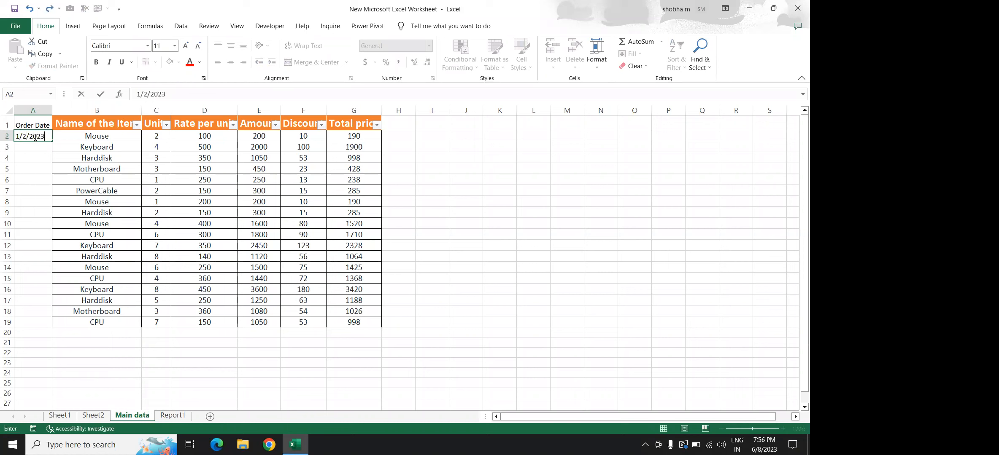
{"action": "key", "text": "Return"}
{"action": "left_click", "coordinate": [25, 135]}
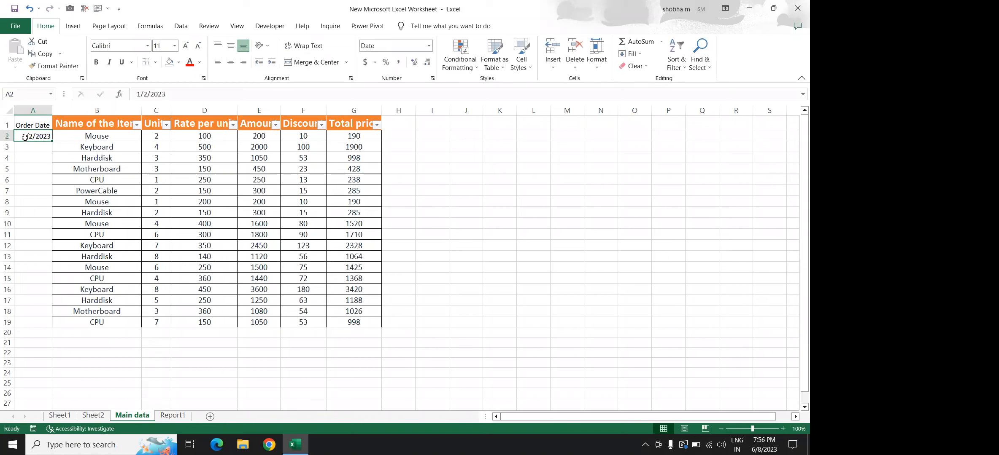
Fill A3 to A6 with the order dates 4/2/2023, 4/6/2023, 6/6/2023 and 4/4/2023.
{"action": "left_click", "coordinate": [38, 146]}
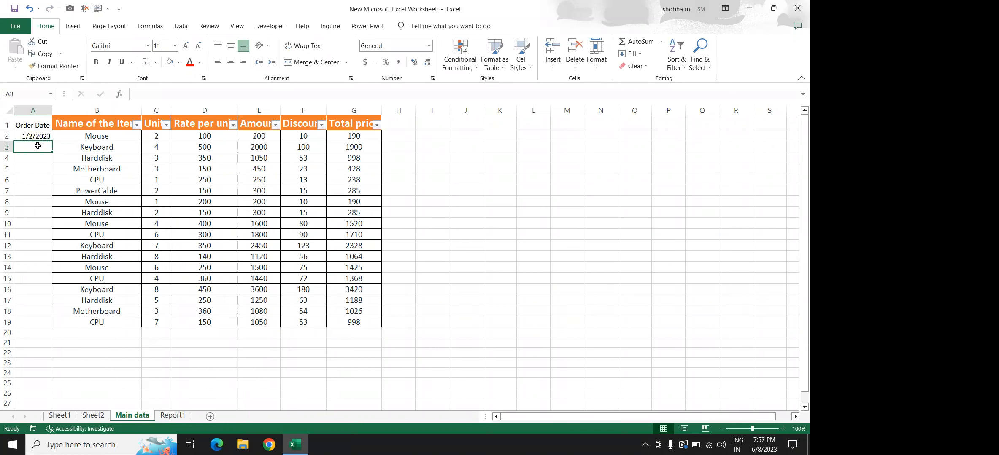
{"action": "type", "text": "4/2/"}
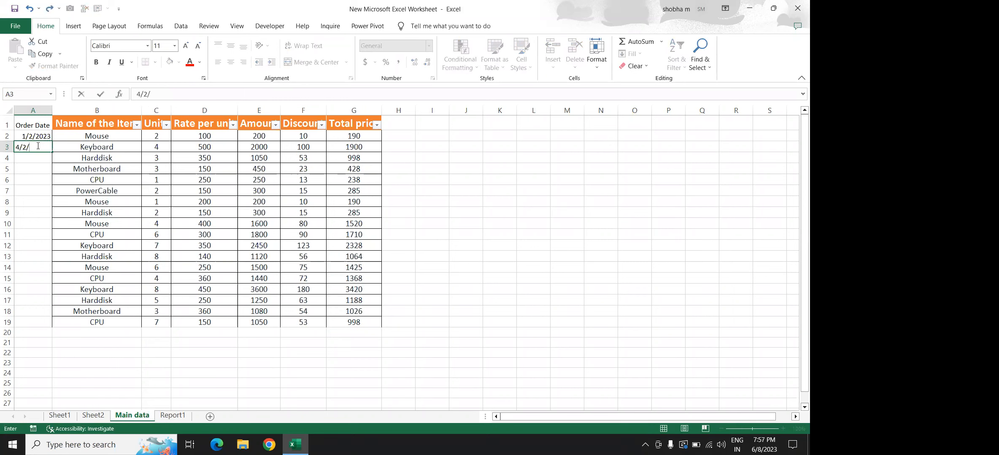
{"action": "type", "text": "2023"}
{"action": "key", "text": "Return"}
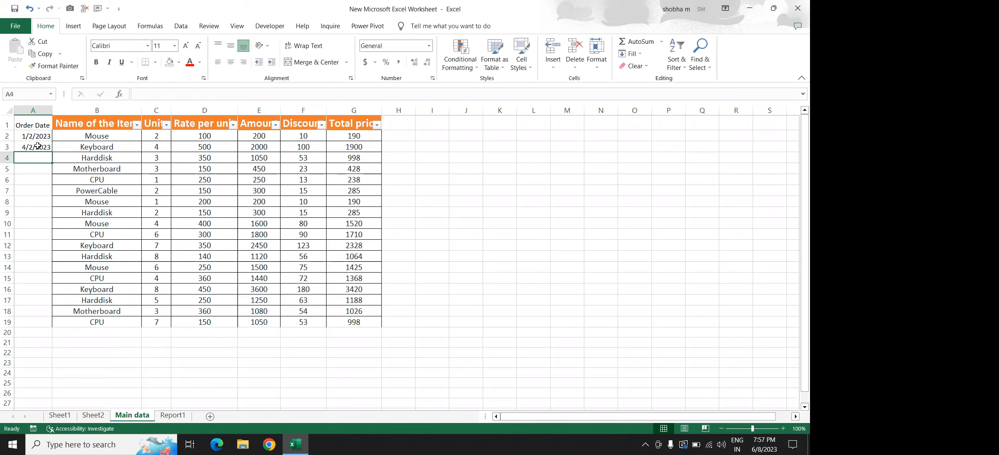
{"action": "type", "text": "4"}
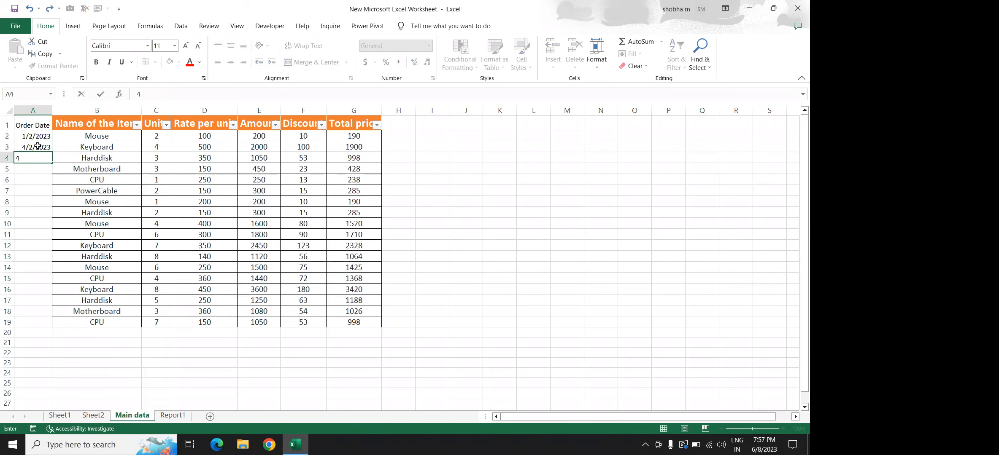
{"action": "type", "text": "/6/2023"}
{"action": "key", "text": "Return"}
{"action": "type", "text": "6/6/2023"}
{"action": "key", "text": "Return"}
{"action": "type", "text": "4/4/2023"}
{"action": "key", "text": "Return"}
Fill A7 to A10 with the order dates 5/4/2023, 5/5/2023, 6/5/2023 and 4/5/2023.
{"action": "type", "text": "5"}
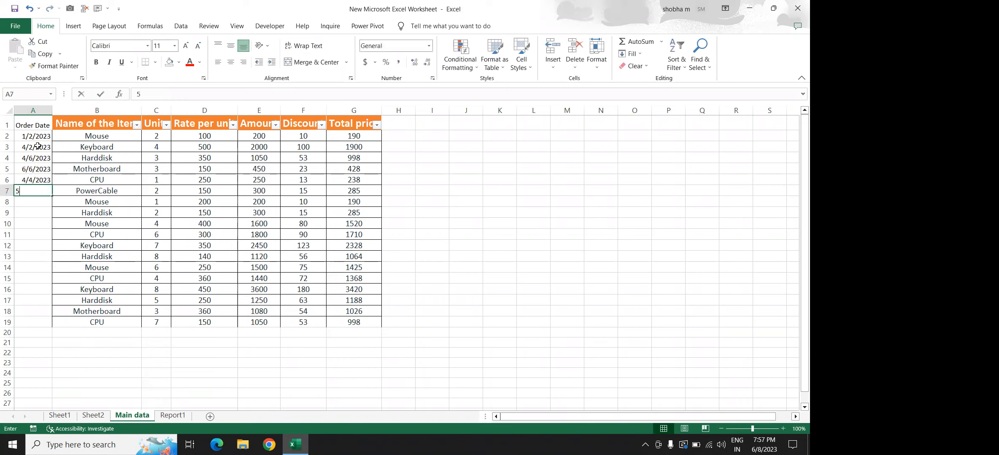
{"action": "type", "text": "/4/2023"}
{"action": "key", "text": "Return"}
{"action": "type", "text": "5/5/2023"}
{"action": "key", "text": "Return"}
{"action": "type", "text": "6/"}
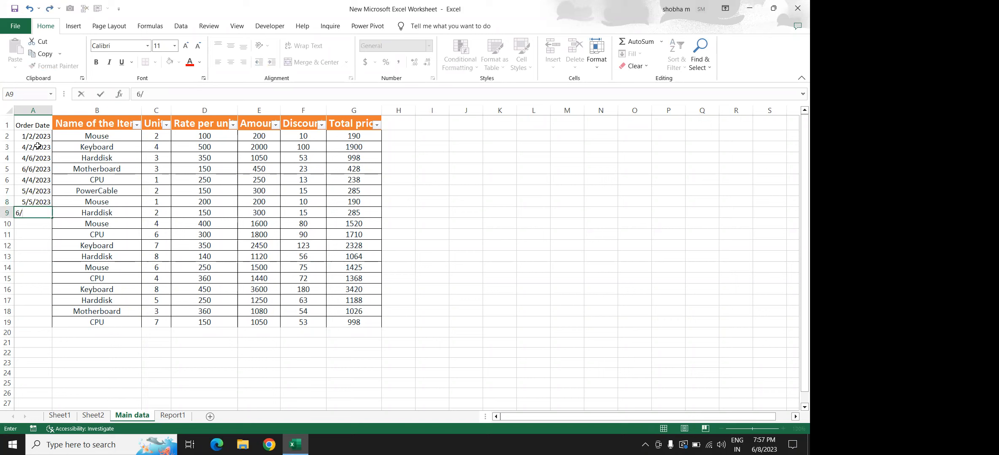
{"action": "type", "text": "5/2023"}
{"action": "key", "text": "Return"}
{"action": "type", "text": "4"}
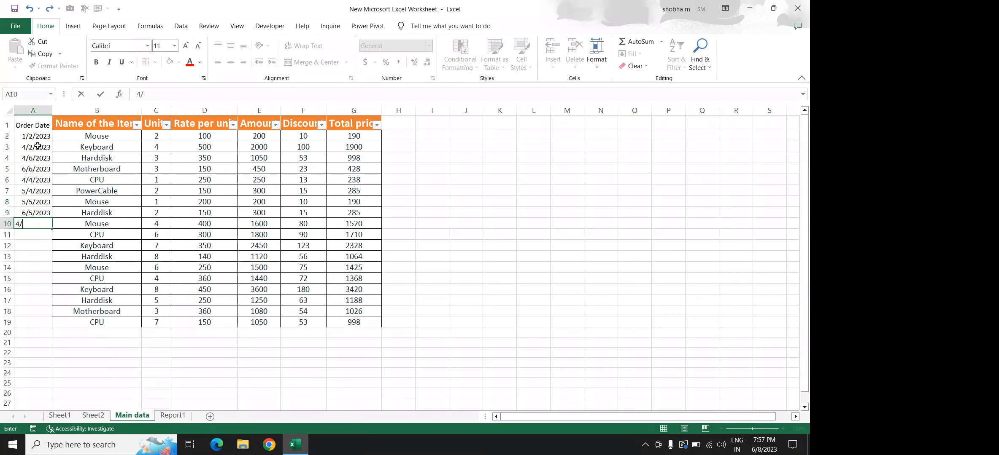
{"action": "type", "text": "/5/2023"}
{"action": "key", "text": "Return"}
Enter the order dates 4/2/2023 in A11 and 5/4/2023 in A12.
{"action": "type", "text": "4/"}
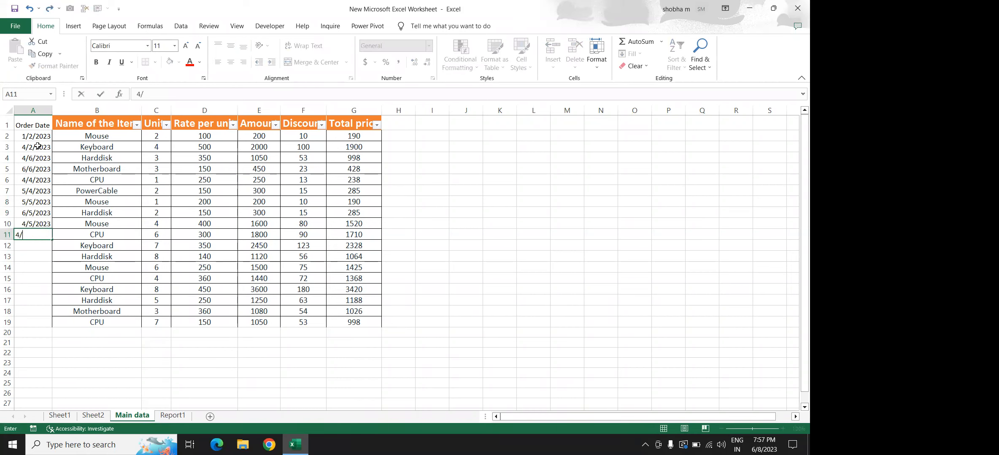
{"action": "type", "text": "2/2023"}
{"action": "key", "text": "Return"}
{"action": "type", "text": "5/4"}
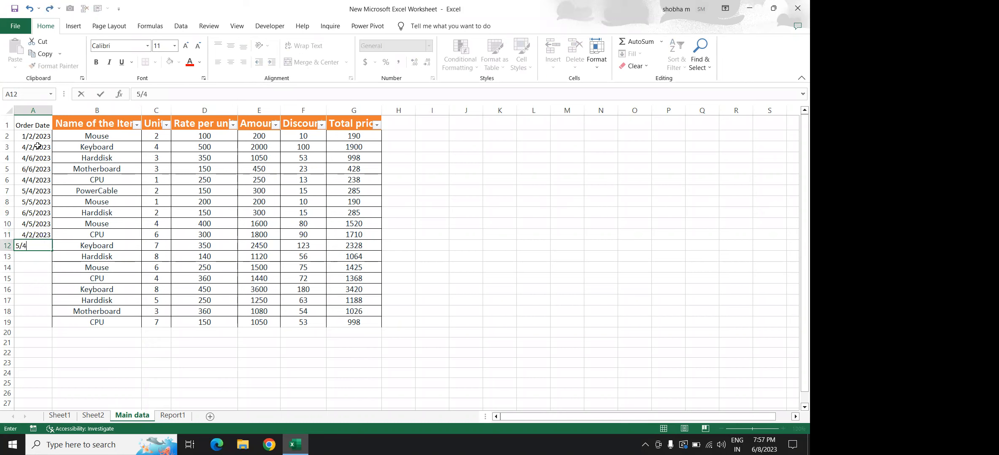
{"action": "type", "text": "/203"}
{"action": "key", "text": "BackSpace"}
{"action": "type", "text": "23"}
{"action": "key", "text": "Return"}
Enter the order date 6/3/2023 in both A13 and A14, and 4/3/2023 in A15.
{"action": "type", "text": "6/3/20234"}
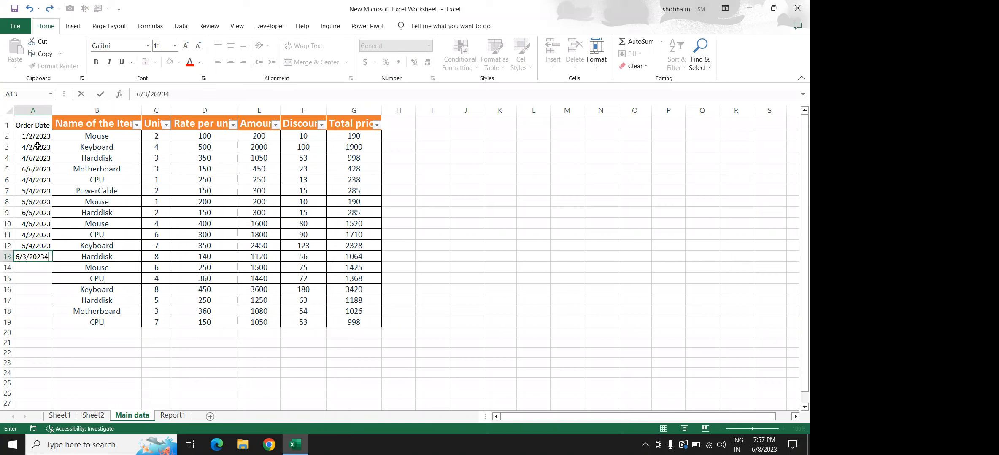
{"action": "key", "text": "Return"}
{"action": "type", "text": "6"}
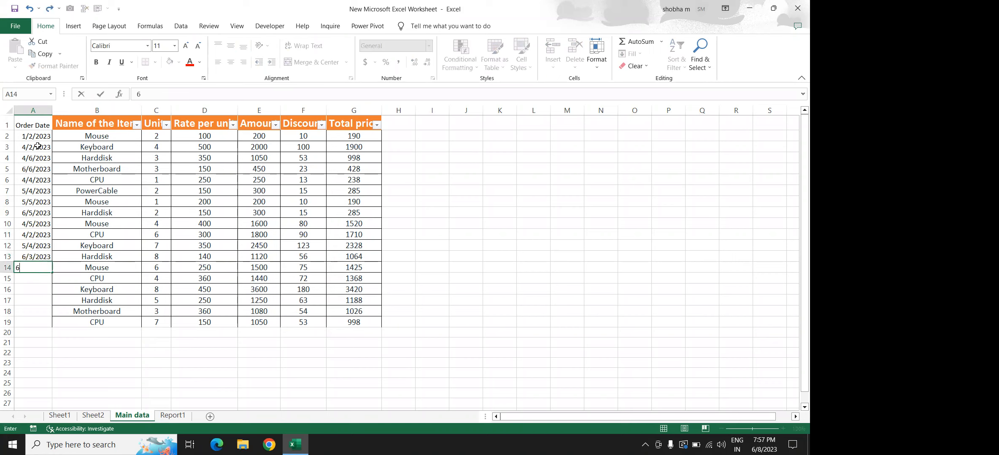
{"action": "type", "text": "/3/2023"}
{"action": "key", "text": "Return"}
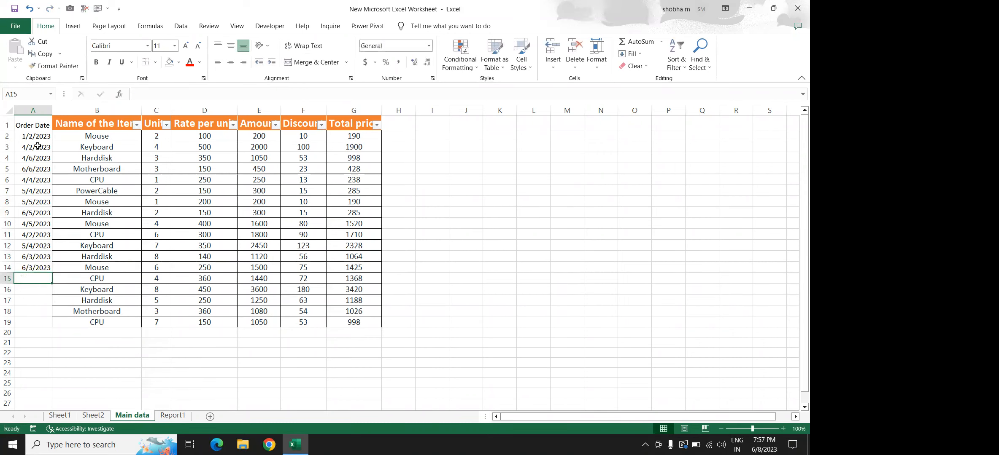
{"action": "type", "text": "4/3/2023"}
{"action": "key", "text": "Return"}
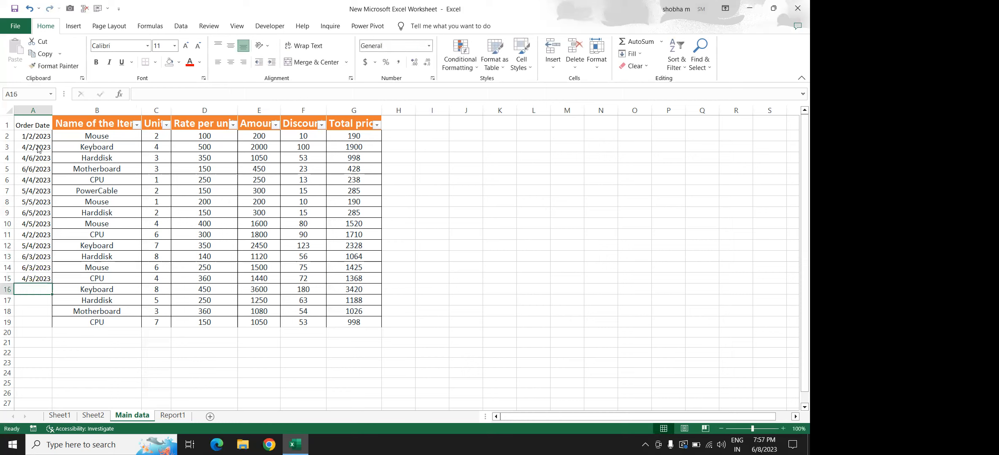
Enter an order date beginning with 7/ in A16 for the Keyboard row.
{"action": "key", "text": "alt"}
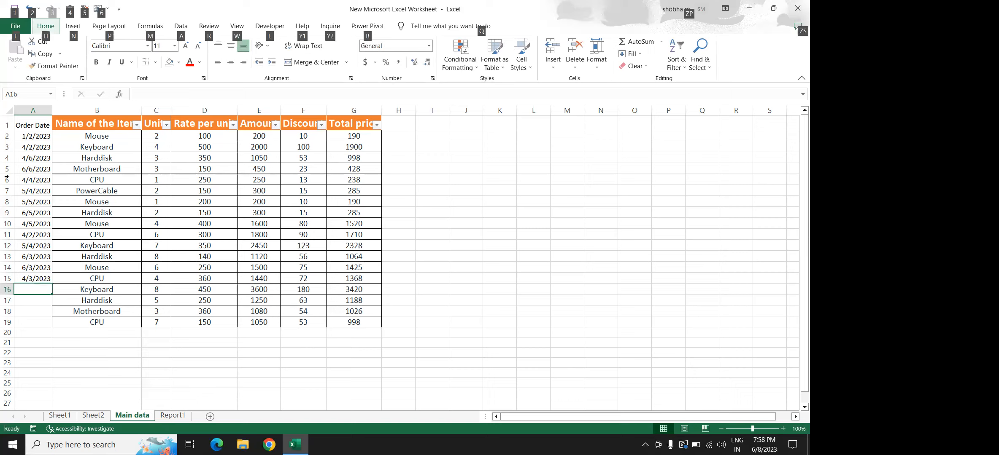
{"action": "left_click", "coordinate": [60, 277]}
{"action": "left_click", "coordinate": [42, 286]}
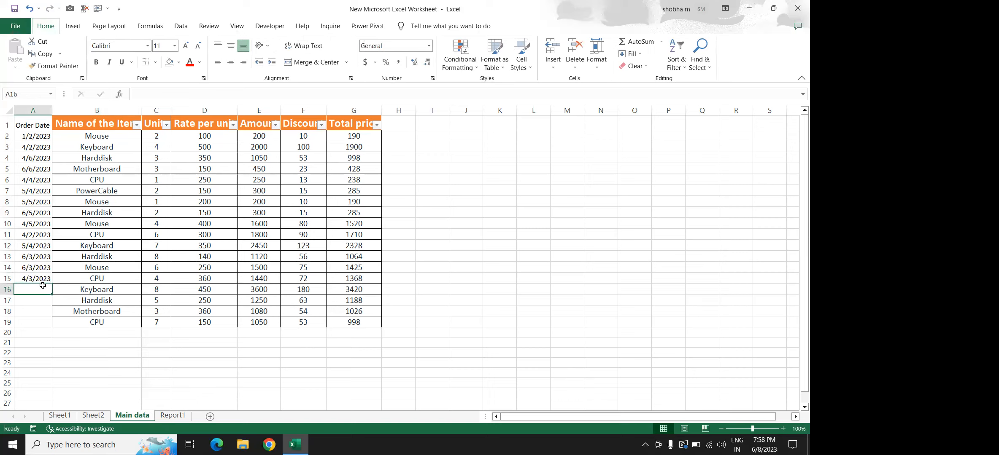
{"action": "type", "text": "7"}
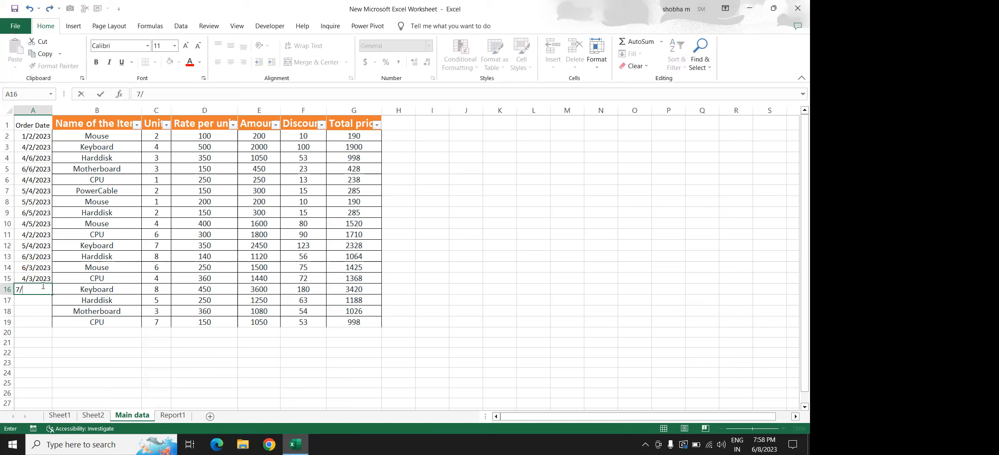
Complete the order dates in A16:A19 with 7/2/2023, 6/5/2023, 7/3/2023 and 7/2/2023.
{"action": "type", "text": "/2/202"}
{"action": "key", "text": "Return"}
{"action": "type", "text": "6/5/2023"}
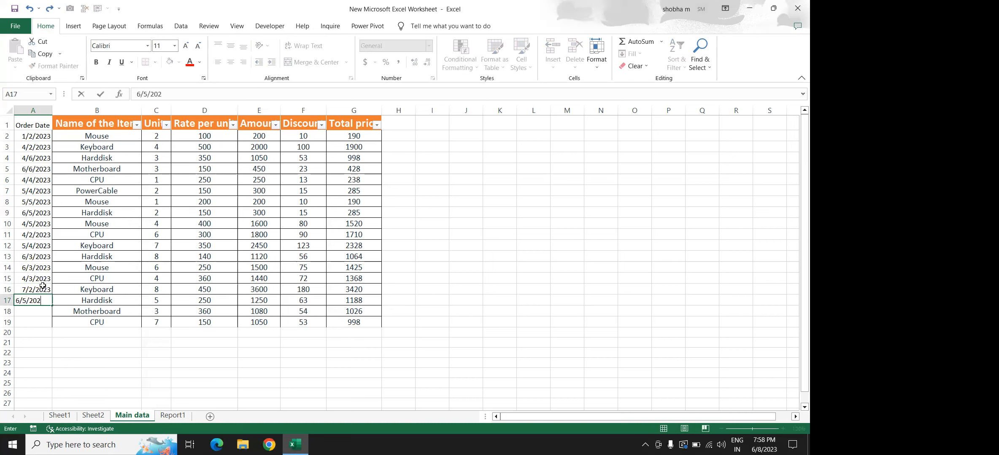
{"action": "key", "text": "Return"}
{"action": "type", "text": "7/3/2023"}
{"action": "key", "text": "Return"}
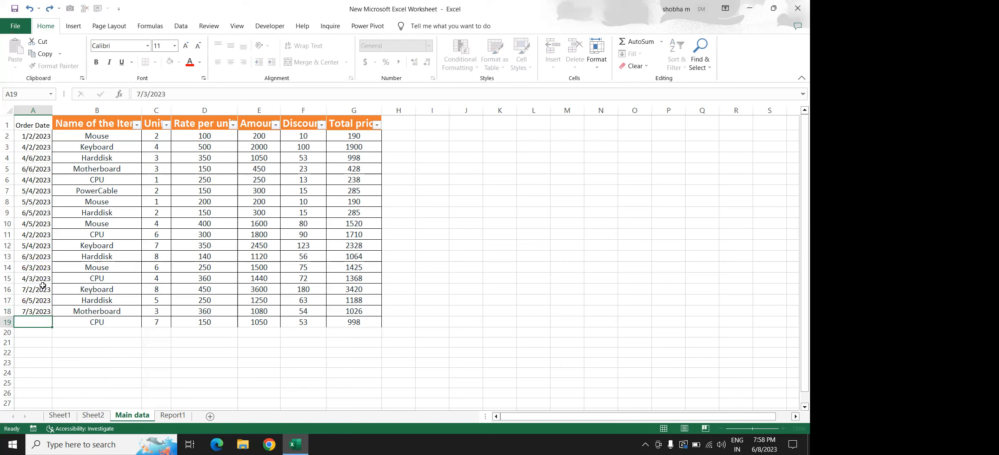
{"action": "type", "text": "7/2/20234"}
{"action": "key", "text": "Return"}
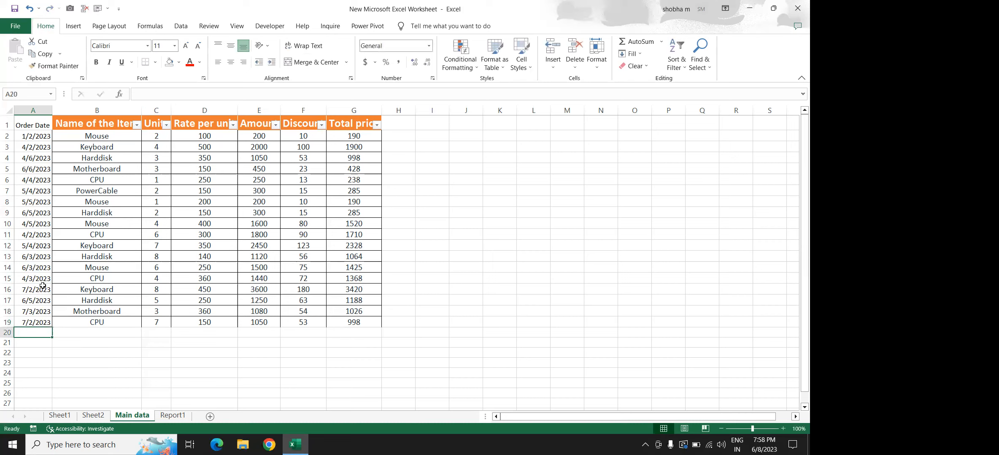
{"action": "left_click", "coordinate": [59, 209]}
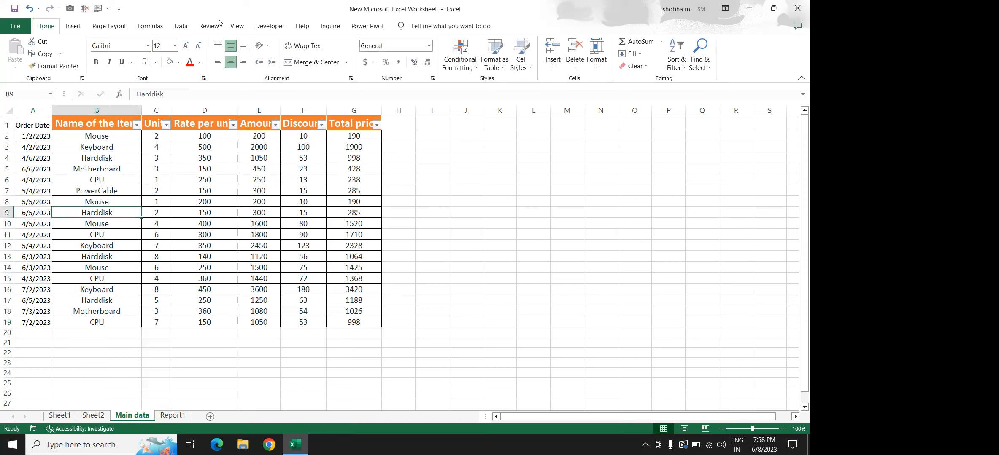
Change the data source of the Report1 pivot table to 'Main data'!$A$1:$G$19 so it includes the Order Date column.
{"action": "left_click", "coordinate": [170, 417]}
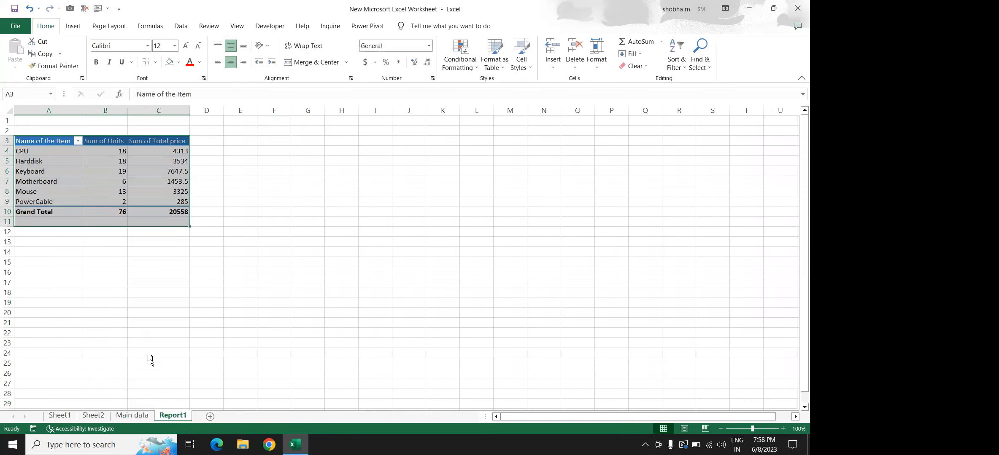
{"action": "left_click", "coordinate": [148, 180]}
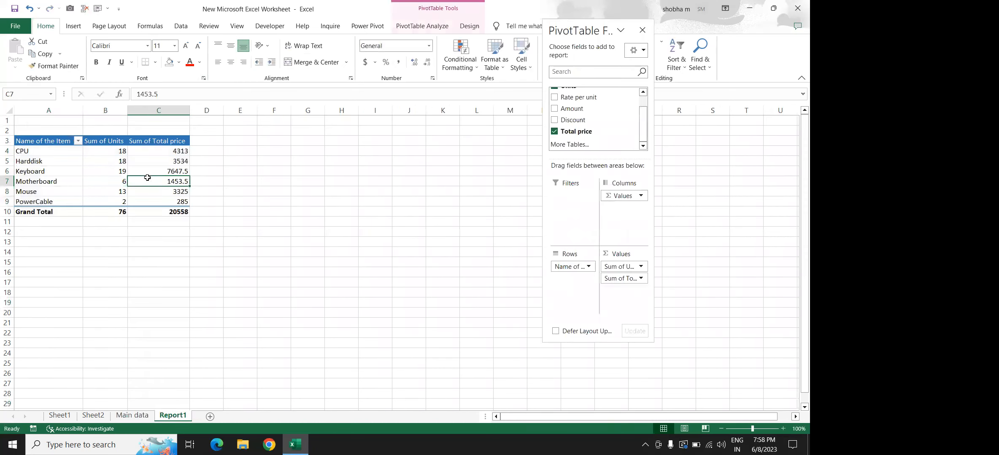
{"action": "left_click", "coordinate": [398, 30]}
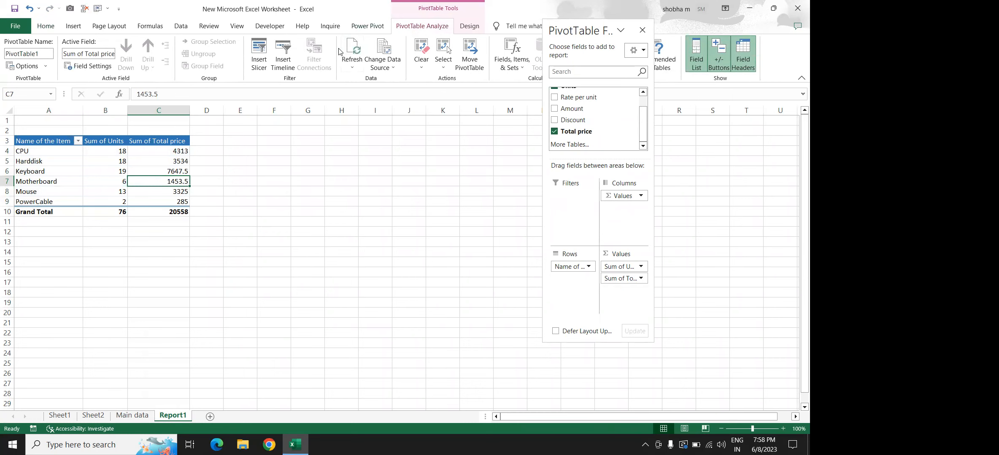
{"action": "left_click", "coordinate": [384, 68]}
{"action": "left_click", "coordinate": [386, 79]}
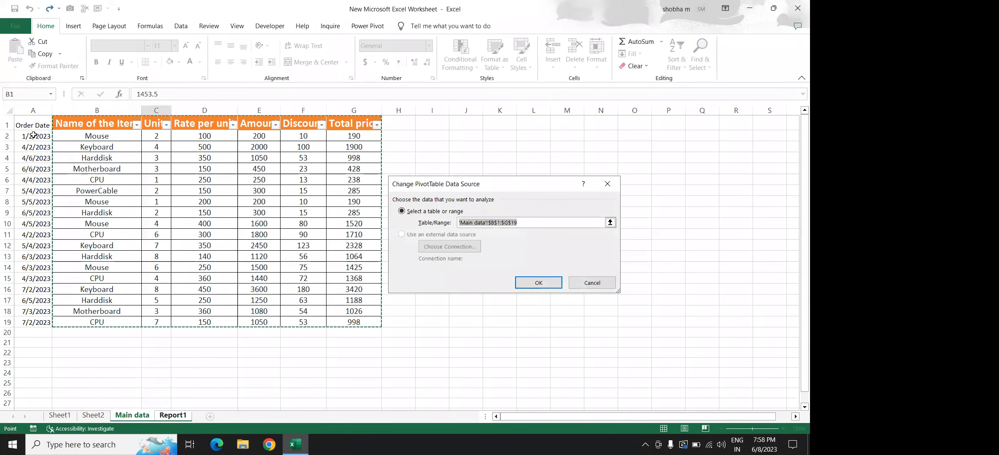
{"action": "left_click_drag", "start_coordinate": [26, 121], "coordinate": [347, 319]}
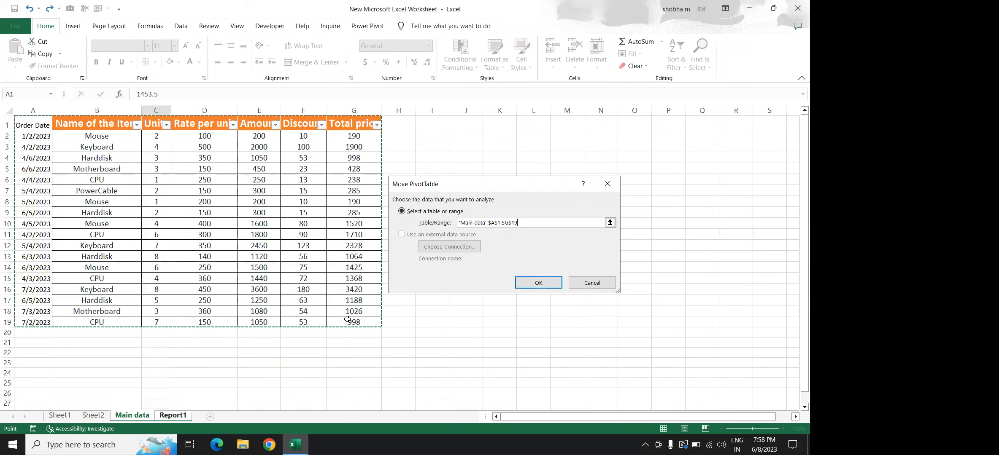
{"action": "key", "text": "Return"}
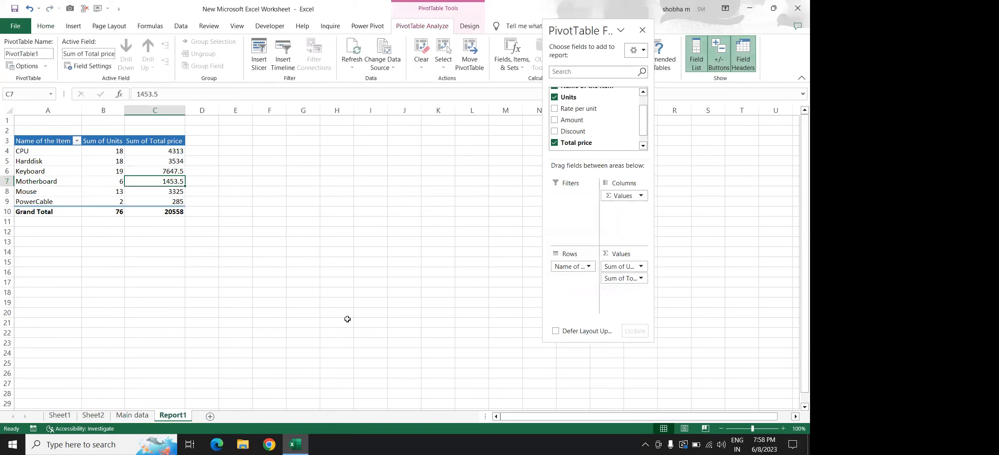
Format the range A1:G19 on the Main data sheet as a table in an orange style with a header row.
{"action": "left_click", "coordinate": [132, 415]}
{"action": "mouse_move", "coordinate": [29, 123]}
{"action": "left_mouse_down"}
{"action": "mouse_move", "coordinate": [106, 126]}
{"action": "mouse_move", "coordinate": [327, 284]}
{"action": "mouse_move", "coordinate": [343, 345]}
{"action": "mouse_move", "coordinate": [343, 325]}
{"action": "left_mouse_up"}
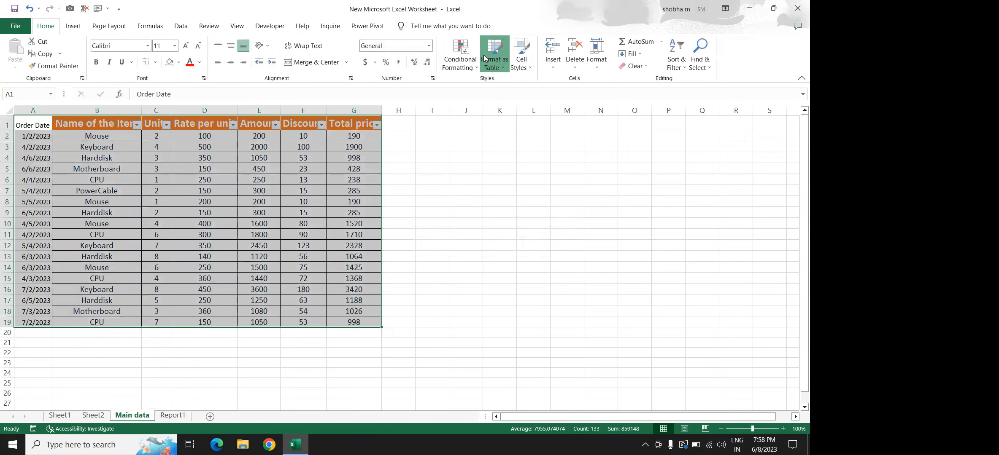
{"action": "left_click", "coordinate": [485, 58]}
{"action": "left_click", "coordinate": [568, 134]}
{"action": "key", "text": "Return"}
{"action": "left_click", "coordinate": [122, 147]}
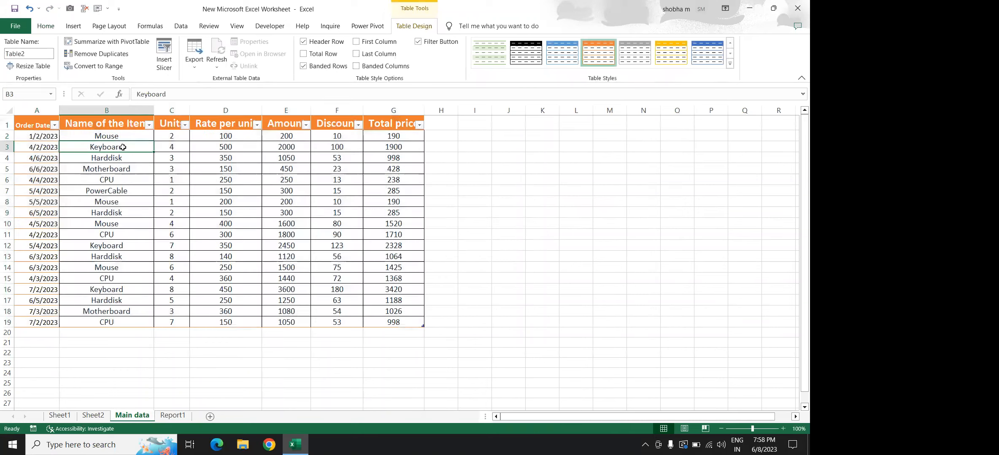
Add Order Date to the rows of the Report1 pivot table and place Name of the Item below the date fields.
{"action": "left_click", "coordinate": [169, 416]}
{"action": "left_click", "coordinate": [126, 162]}
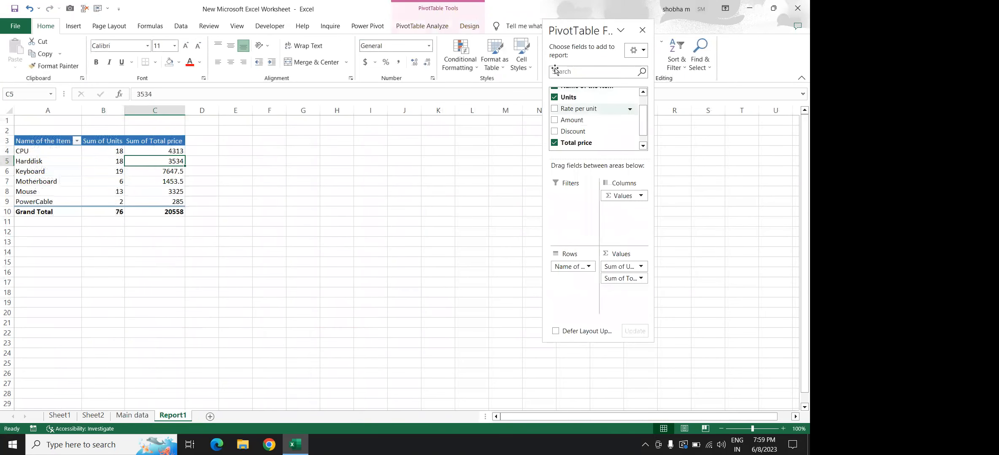
{"action": "left_click", "coordinate": [643, 144]}
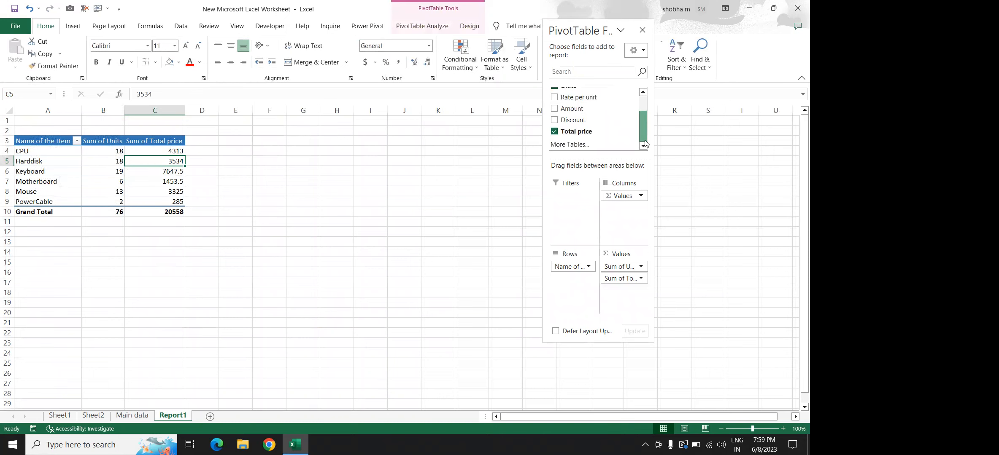
{"action": "scroll", "coordinate": [643, 106], "scroll_direction": "up", "scroll_amount": 1}
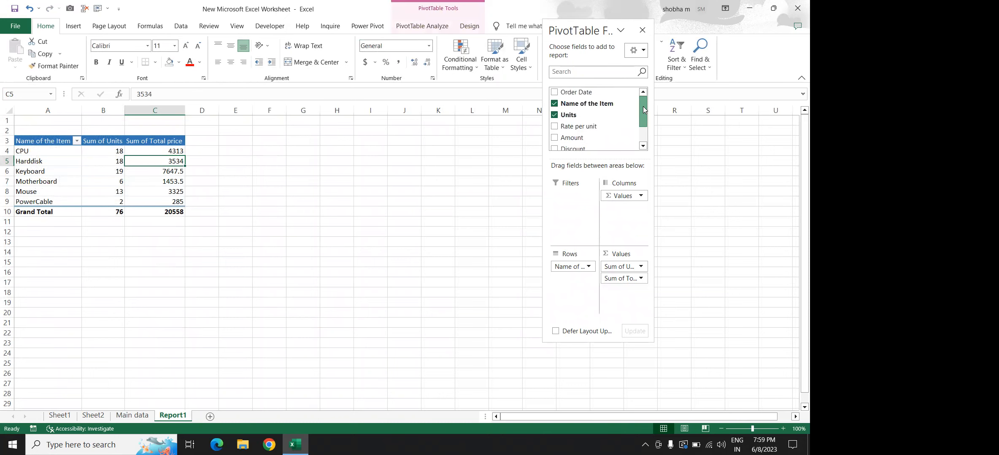
{"action": "left_click", "coordinate": [555, 93]}
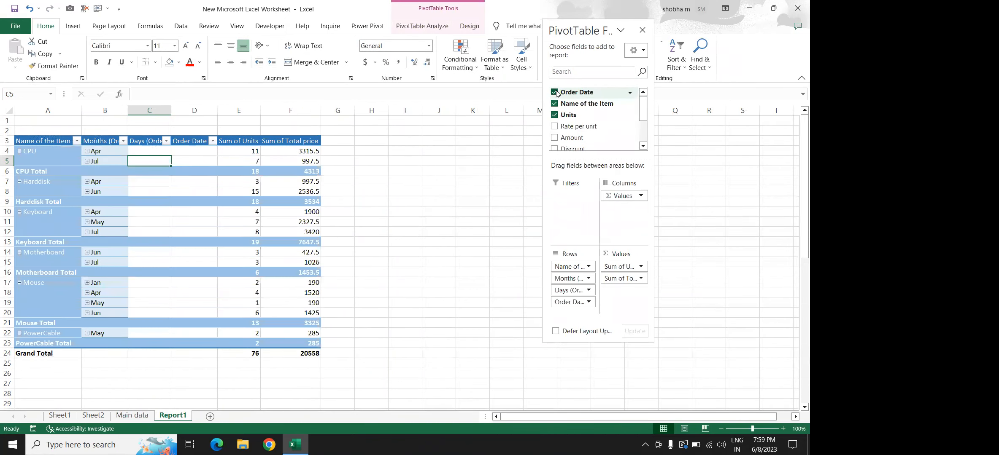
{"action": "left_click_drag", "start_coordinate": [565, 272], "coordinate": [571, 315]}
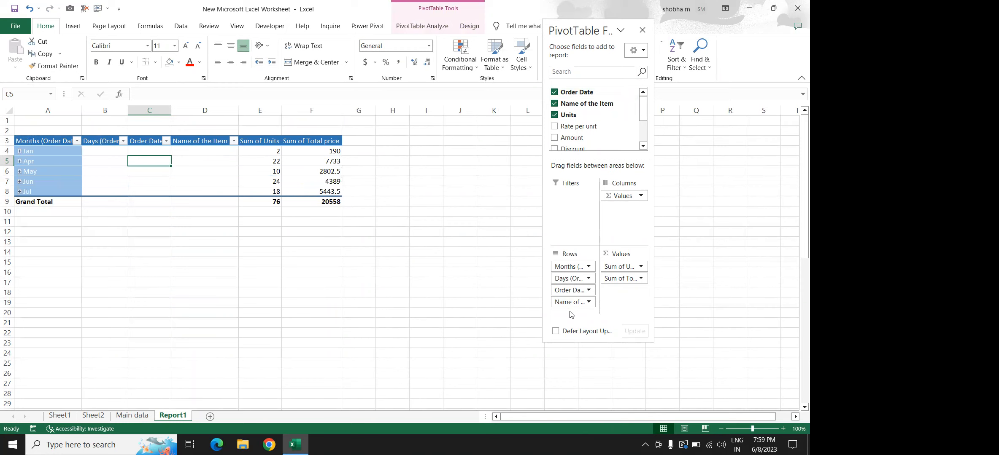
Remove the Days (Order Date) and Order Date fields from the pivot table's rows.
{"action": "left_click", "coordinate": [572, 268]}
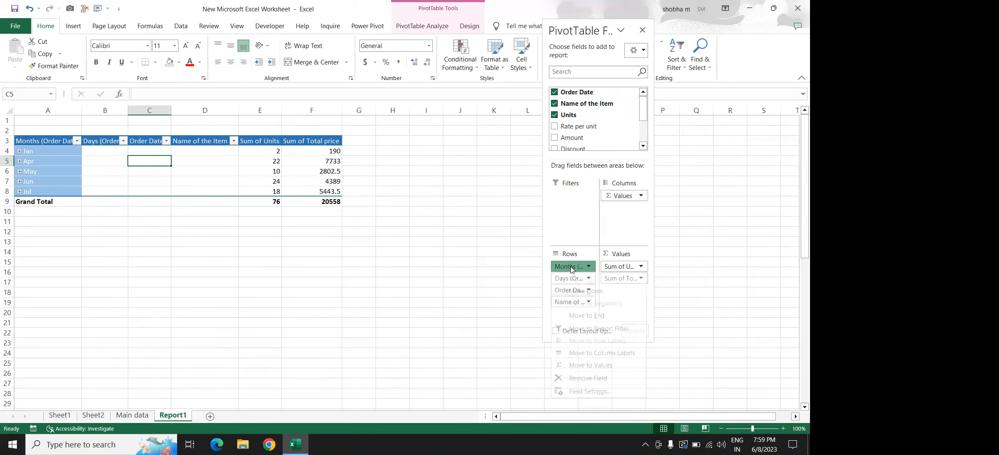
{"action": "left_click", "coordinate": [512, 270]}
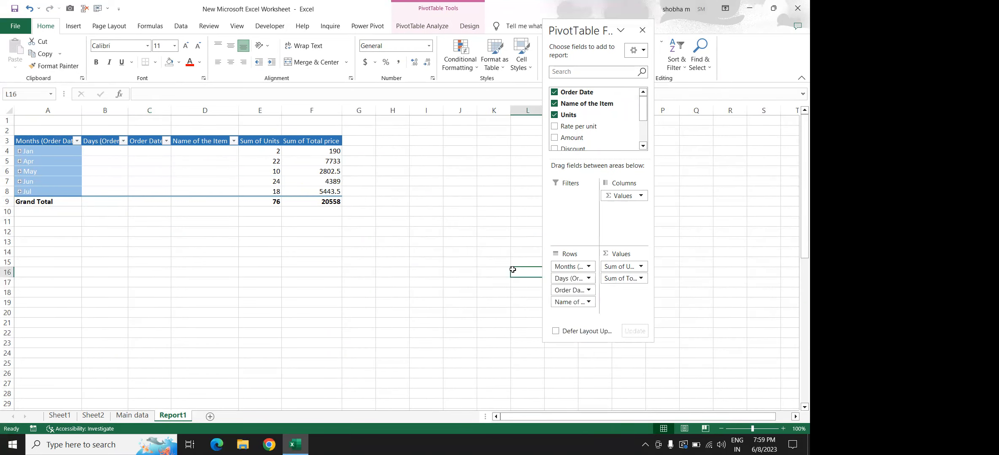
{"action": "left_click", "coordinate": [223, 173]}
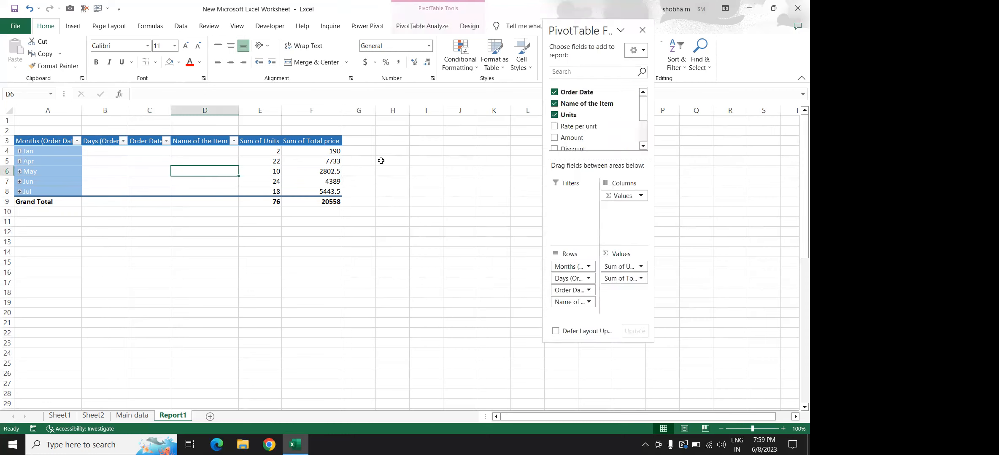
{"action": "left_click", "coordinate": [589, 280]}
{"action": "left_click", "coordinate": [575, 391]}
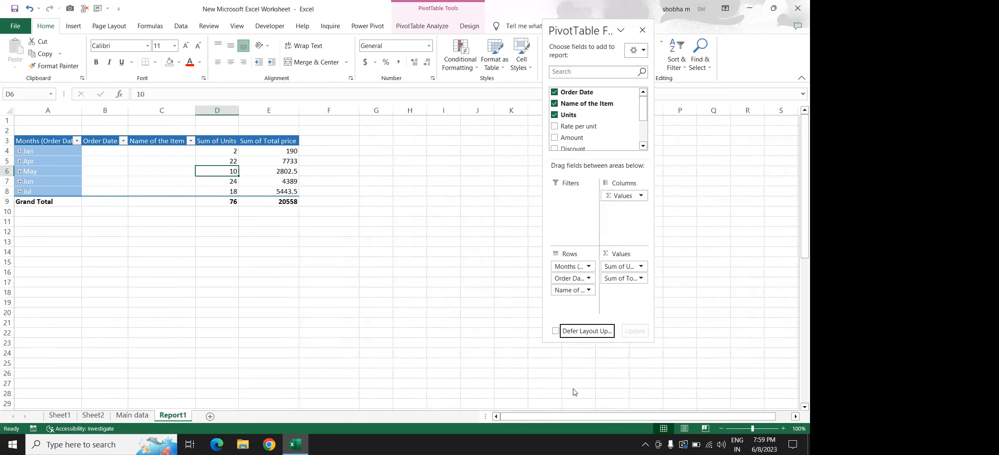
{"action": "left_click", "coordinate": [589, 279]}
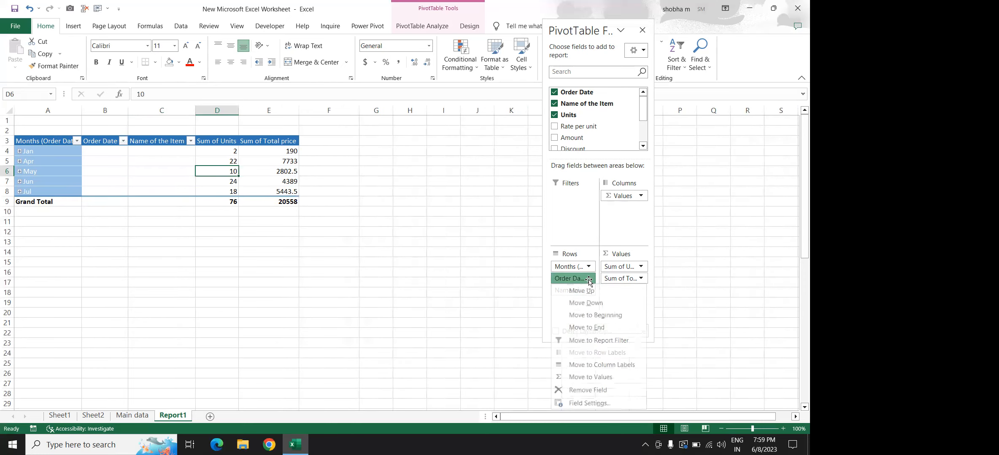
{"action": "left_click", "coordinate": [566, 390]}
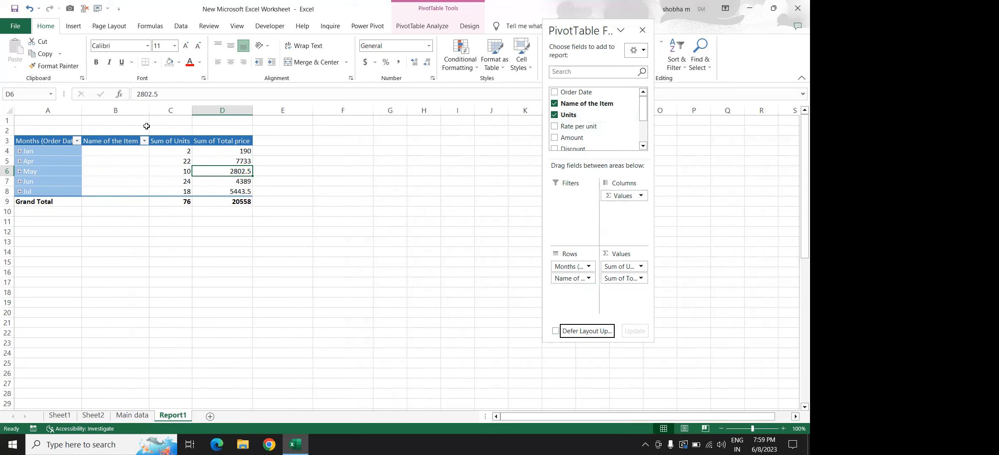
Group the pivot table's Months (Order Date) field by Days and Months.
{"action": "right_click", "coordinate": [45, 141]}
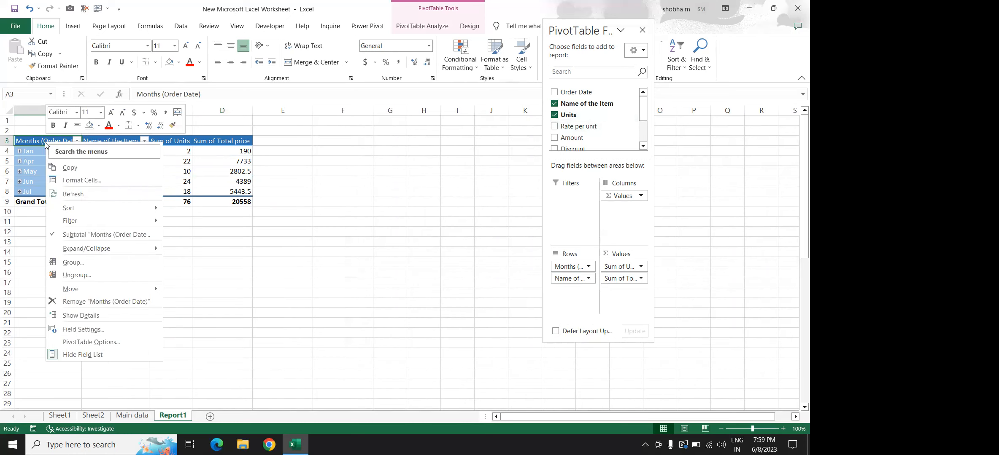
{"action": "left_click", "coordinate": [73, 262]}
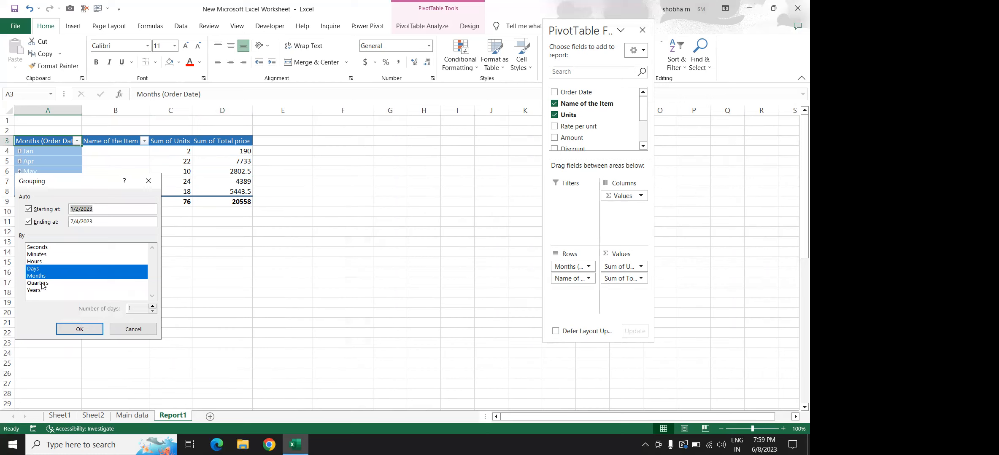
{"action": "left_click", "coordinate": [78, 329]}
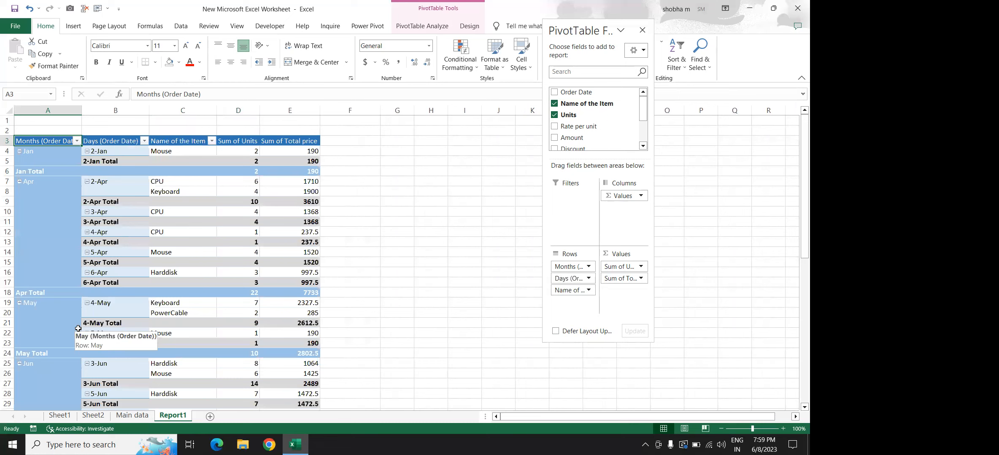
Remove the Days (Order Date) field from the pivot table's rows, keeping Months and Name of the Item.
{"action": "left_click", "coordinate": [567, 268]}
{"action": "left_click", "coordinate": [523, 282]}
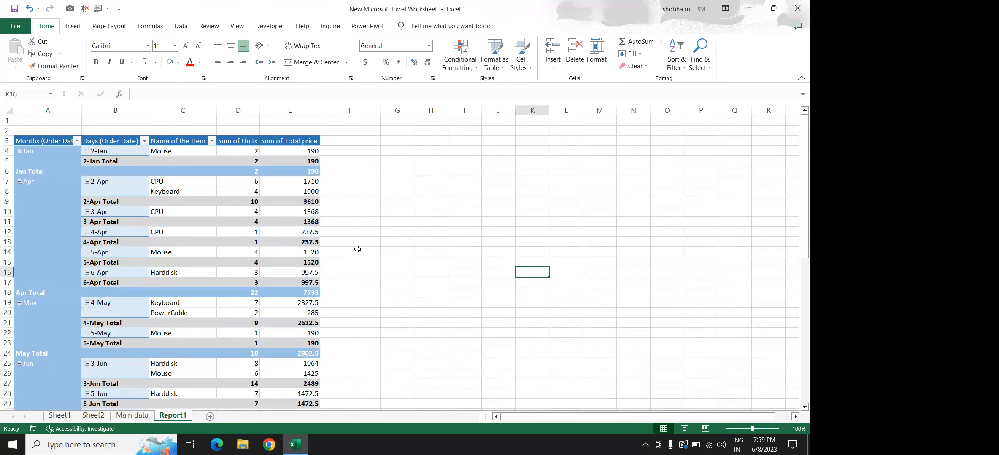
{"action": "left_click", "coordinate": [290, 240]}
{"action": "left_click", "coordinate": [572, 279]}
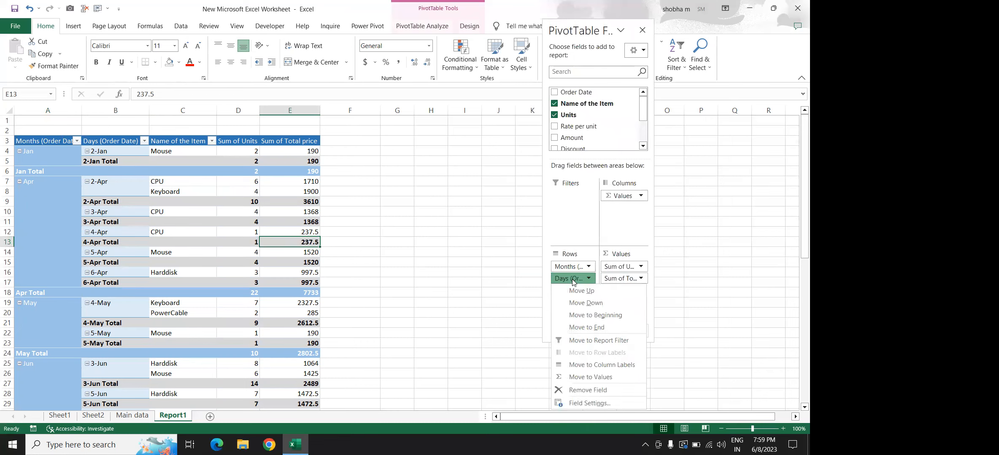
{"action": "left_click", "coordinate": [574, 391]}
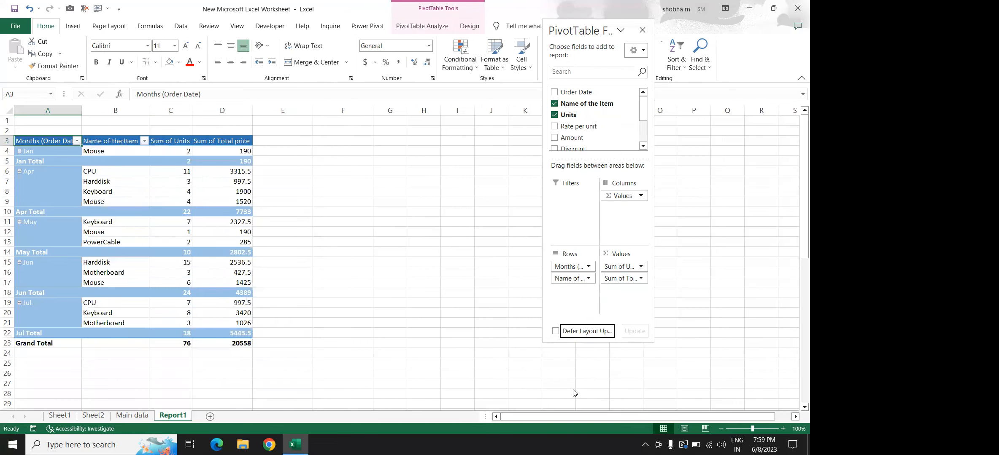
Try the orange and the dark blue medium PivotTable styles on the Report1 pivot table.
{"action": "left_click", "coordinate": [97, 180]}
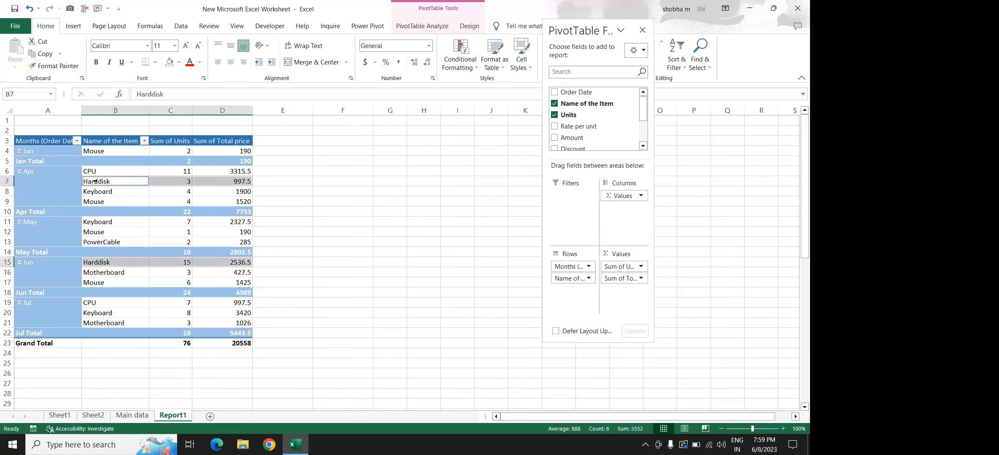
{"action": "left_click", "coordinate": [59, 193]}
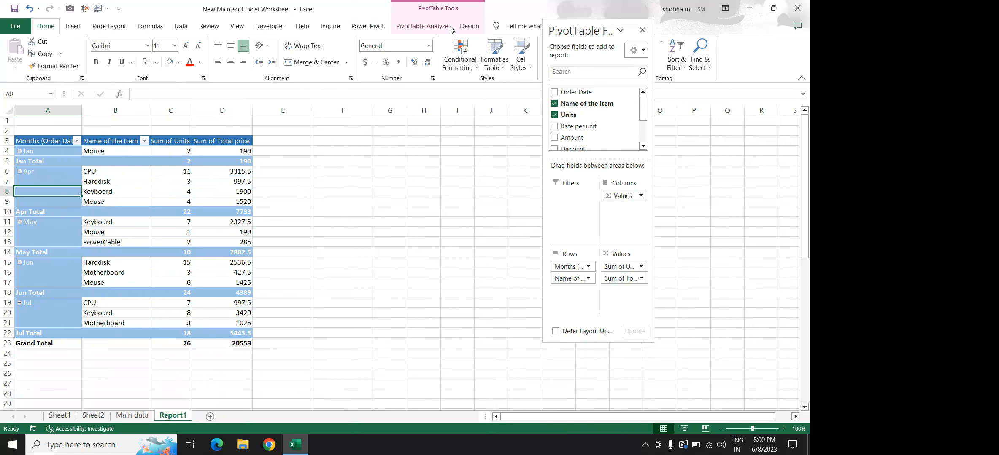
{"action": "left_click", "coordinate": [469, 26]}
{"action": "left_click", "coordinate": [378, 53]}
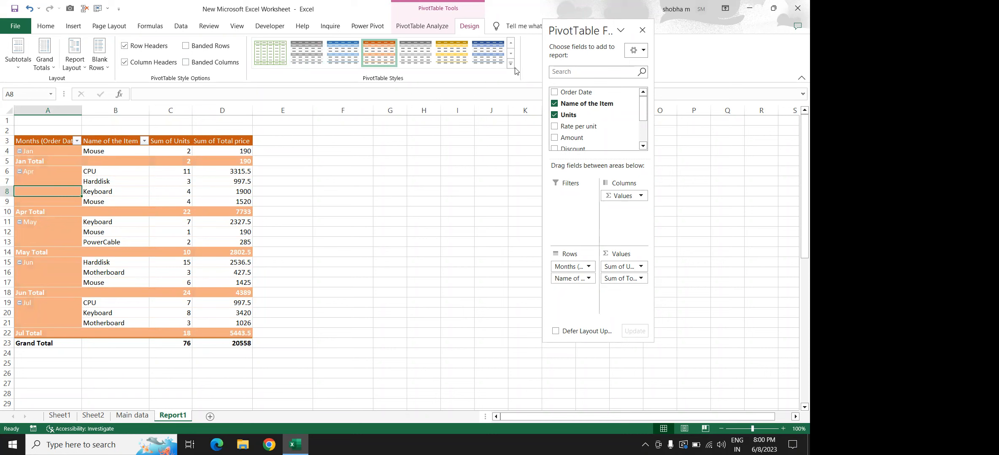
{"action": "left_click", "coordinate": [495, 59]}
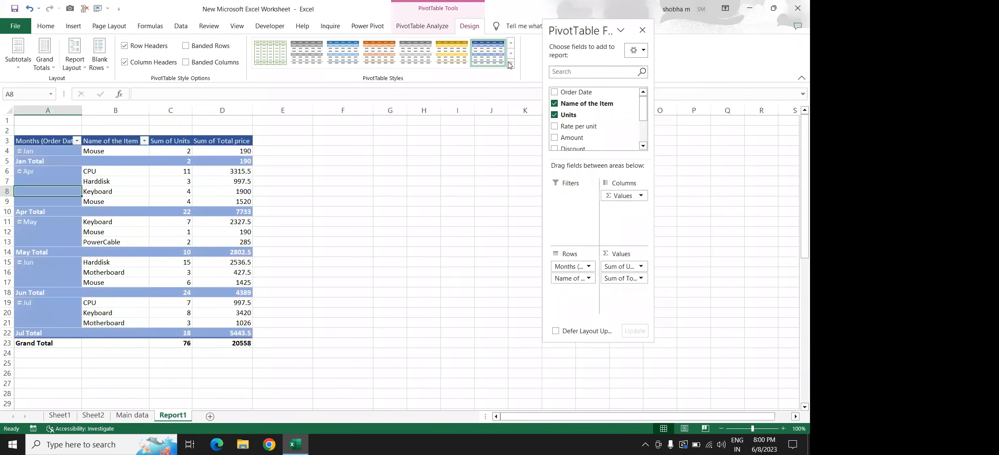
Apply the black-and-grey PivotTable style from the third row of the Light group to the Report1 pivot table.
{"action": "left_click", "coordinate": [510, 64]}
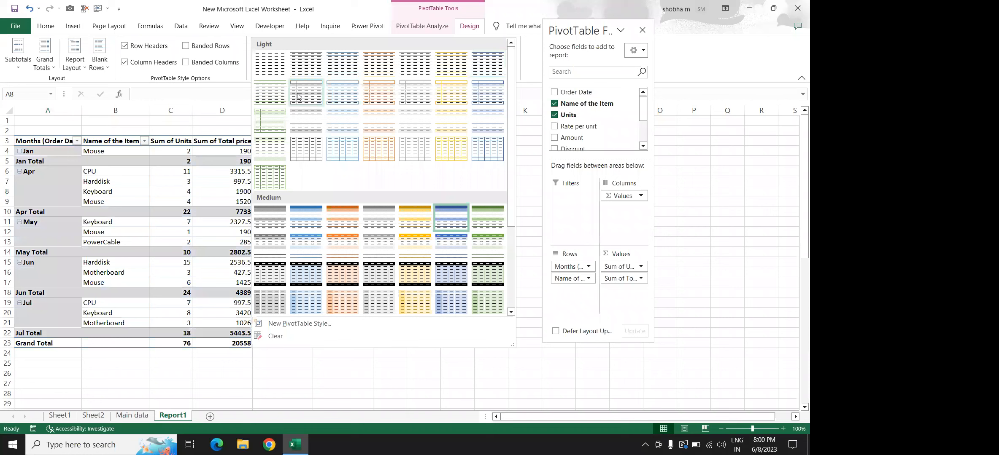
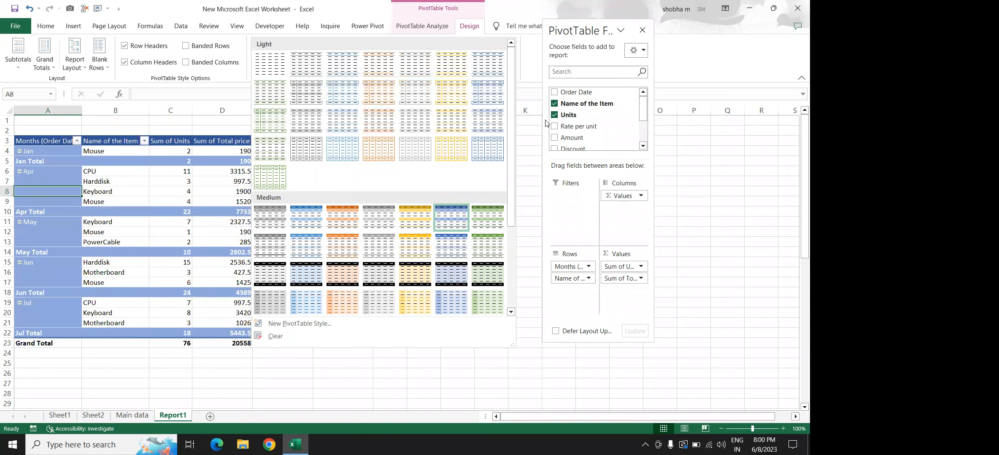
{"action": "mouse_move", "coordinate": [513, 124]}
{"action": "left_mouse_down"}
{"action": "mouse_move", "coordinate": [523, 206]}
{"action": "mouse_move", "coordinate": [511, 104]}
{"action": "mouse_move", "coordinate": [530, 230]}
{"action": "mouse_move", "coordinate": [523, 121]}
{"action": "left_mouse_up"}
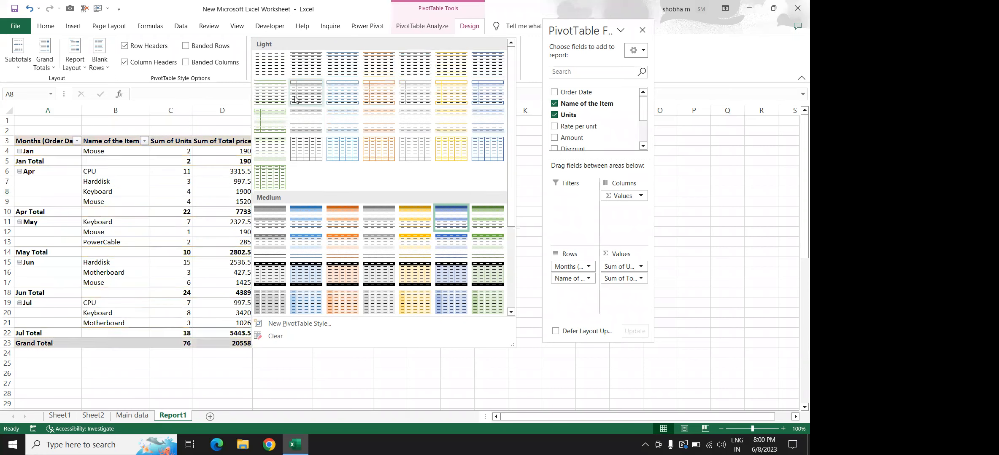
{"action": "left_click", "coordinate": [301, 116]}
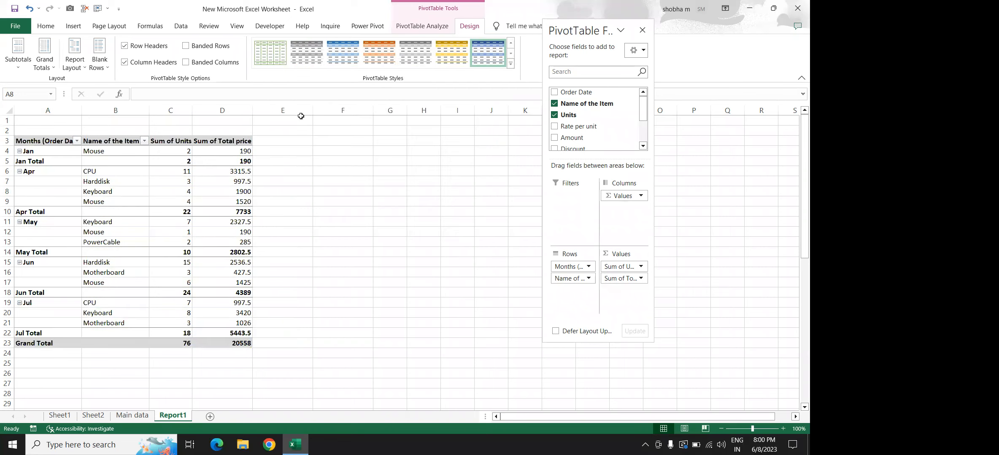
{"action": "left_click", "coordinate": [131, 186]}
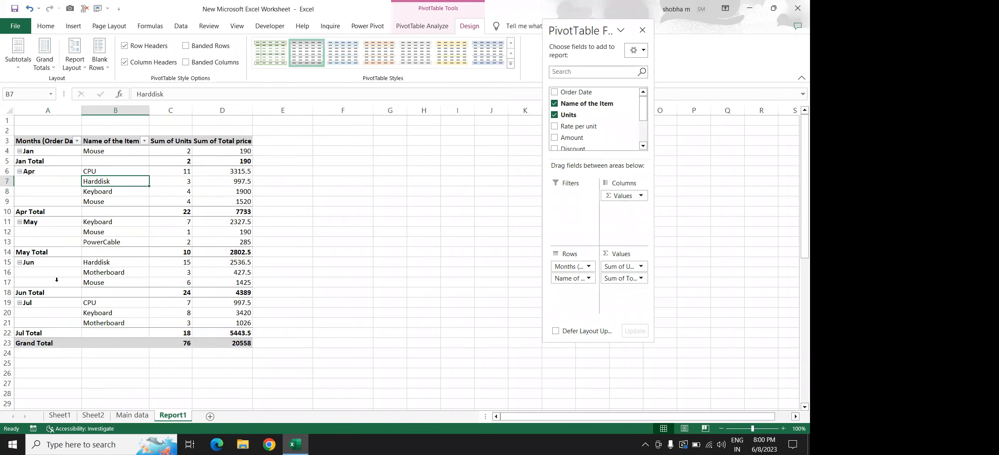
In the Main data sheet, change the Order Date in A3 to 4/1/2023 and in A8 to 5/1/2023.
{"action": "left_click", "coordinate": [132, 416]}
{"action": "double_click", "coordinate": [37, 147]}
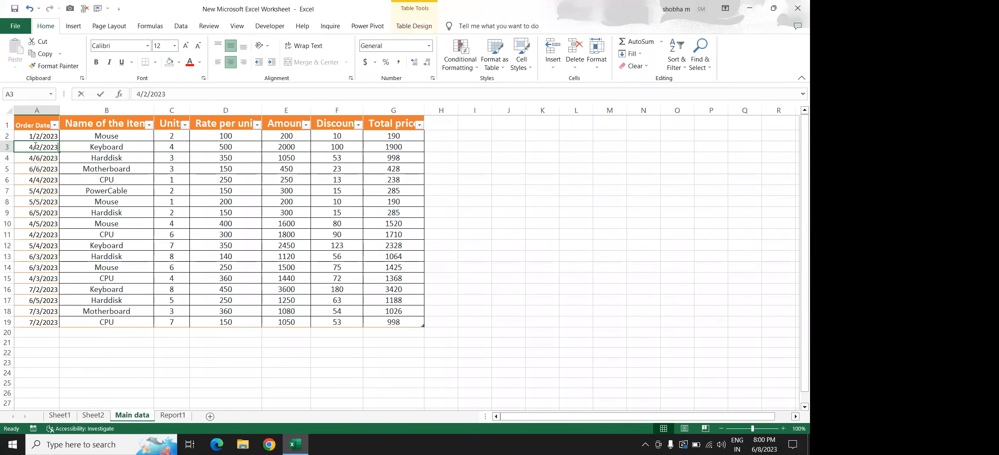
{"action": "key", "text": "BackSpace"}
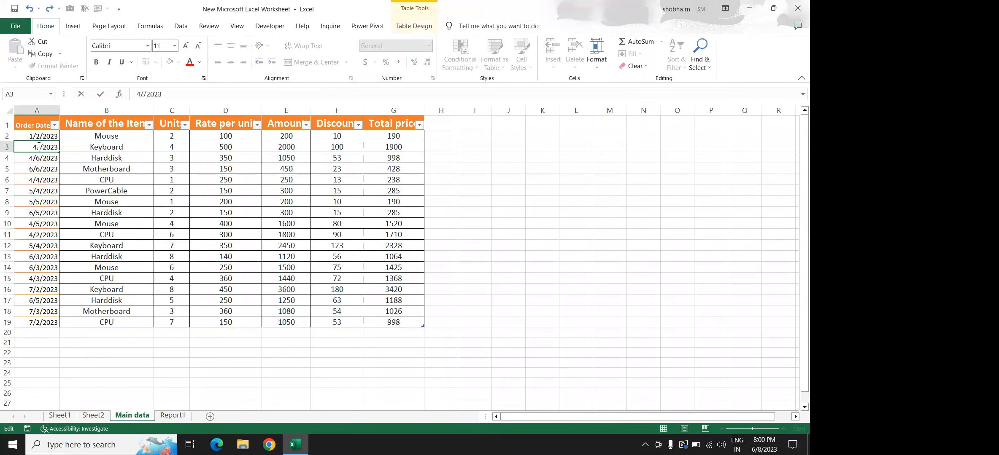
{"action": "type", "text": "1"}
{"action": "key", "text": "Return"}
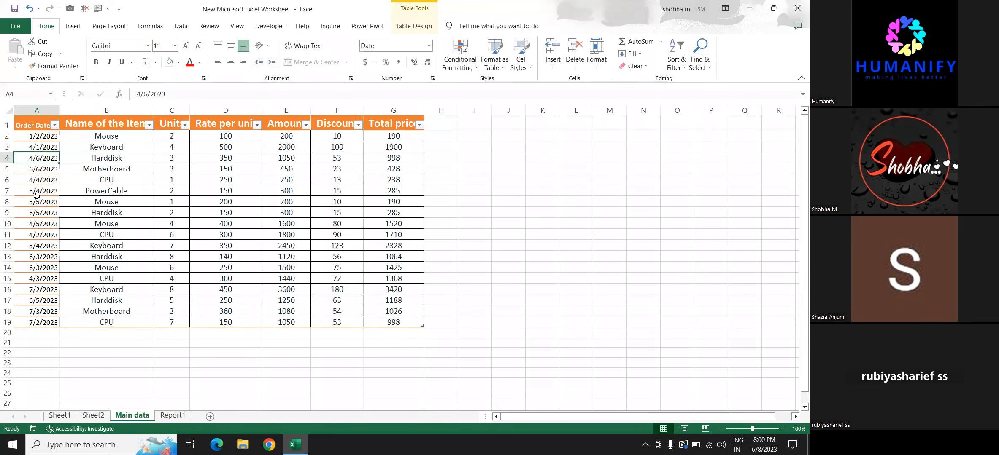
{"action": "double_click", "coordinate": [38, 202]}
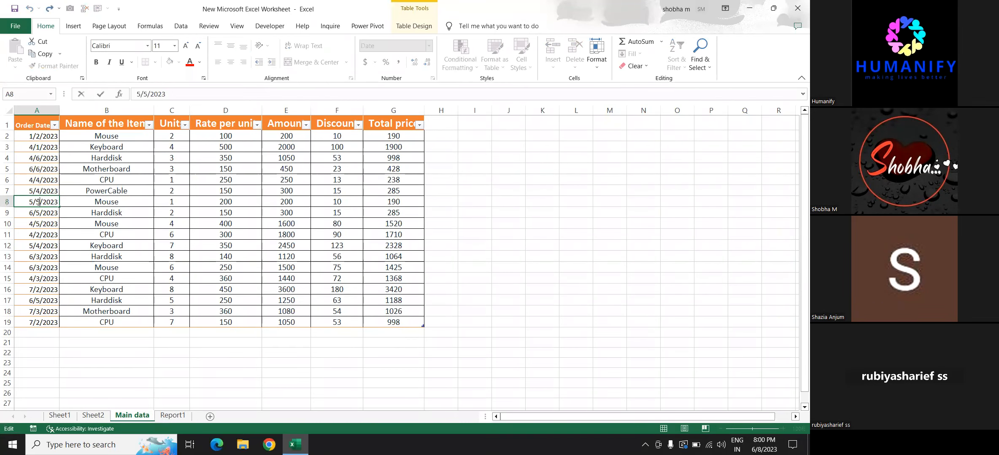
{"action": "key", "text": "Return"}
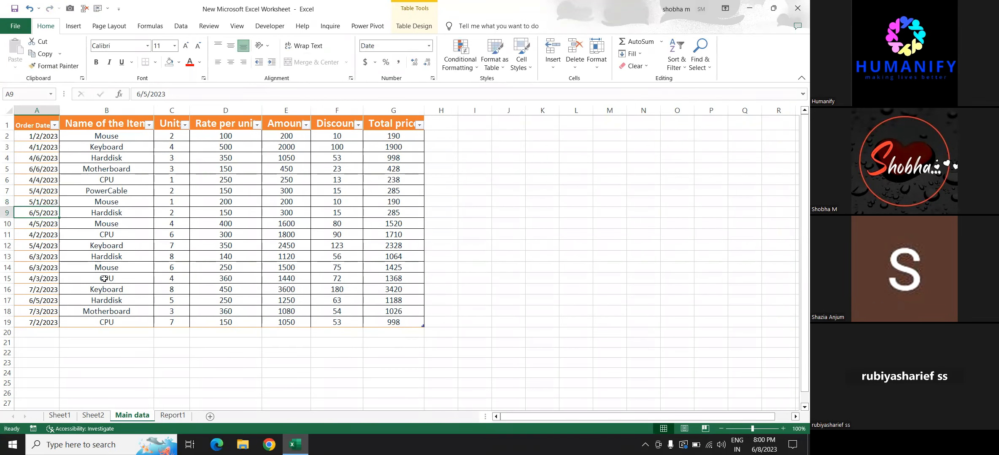
Compare the edited order dates in Main data with the months and items shown in the Report1 pivot table.
{"action": "left_click", "coordinate": [173, 416]}
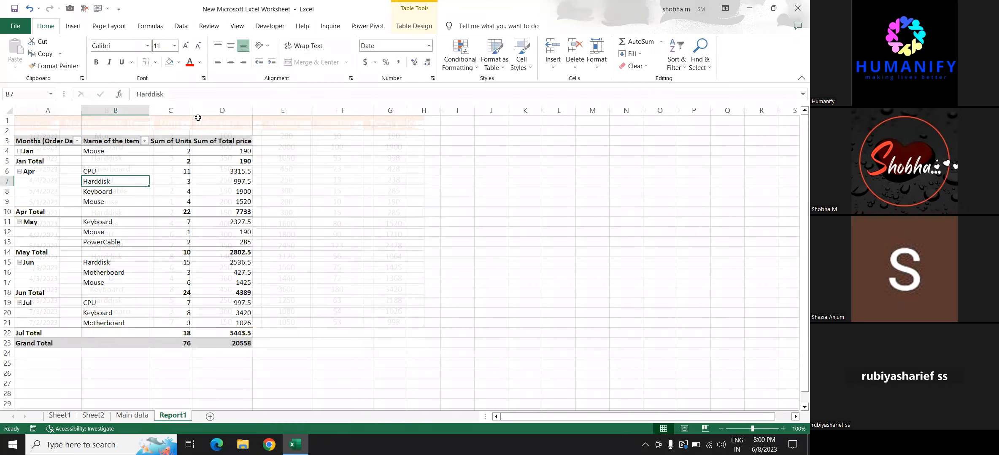
{"action": "left_click", "coordinate": [246, 151]}
{"action": "left_click", "coordinate": [411, 26]}
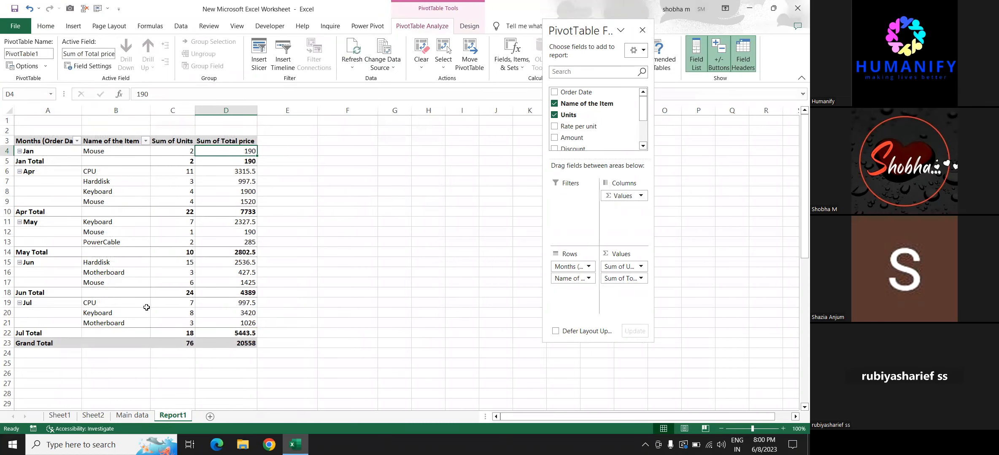
{"action": "left_click", "coordinate": [132, 417]}
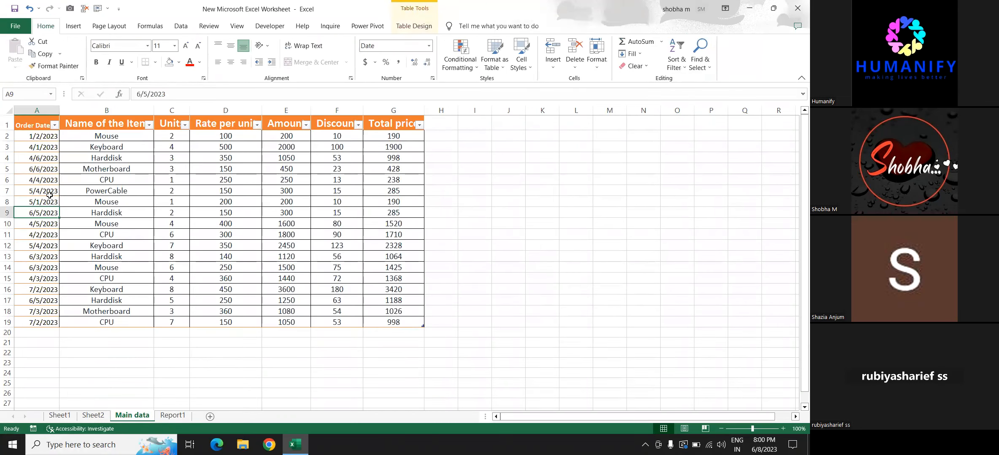
{"action": "left_click", "coordinate": [40, 201]}
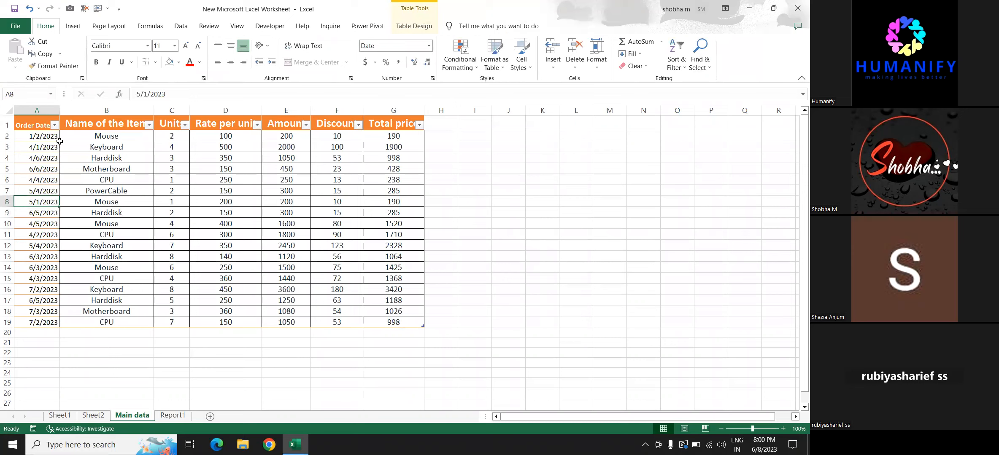
{"action": "left_click", "coordinate": [47, 158]}
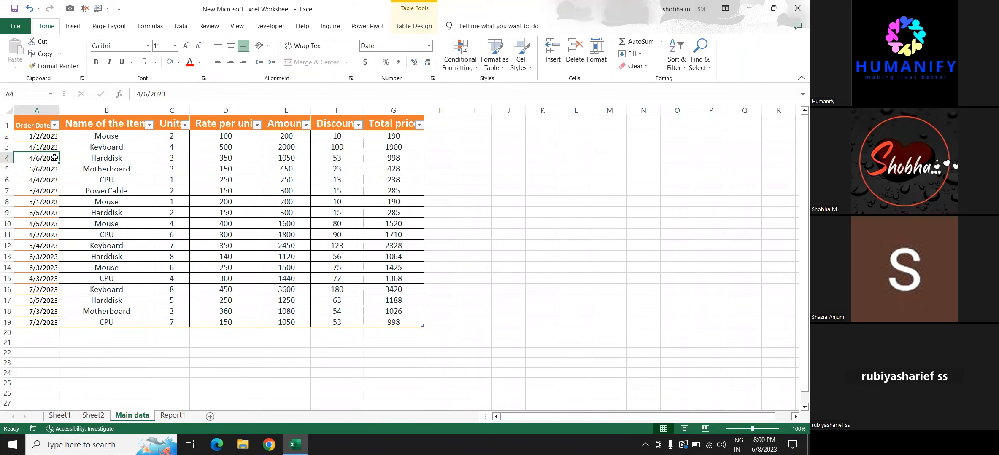
{"action": "left_click", "coordinate": [167, 417]}
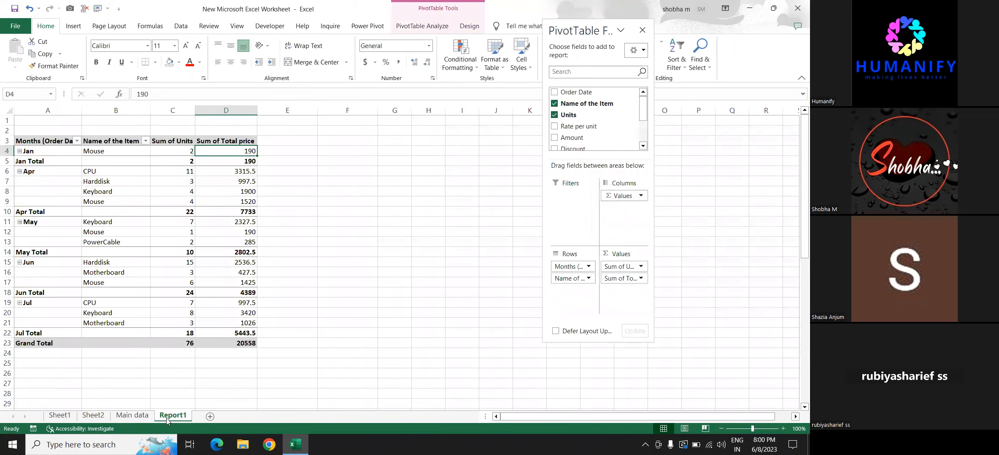
{"action": "left_click", "coordinate": [132, 415]}
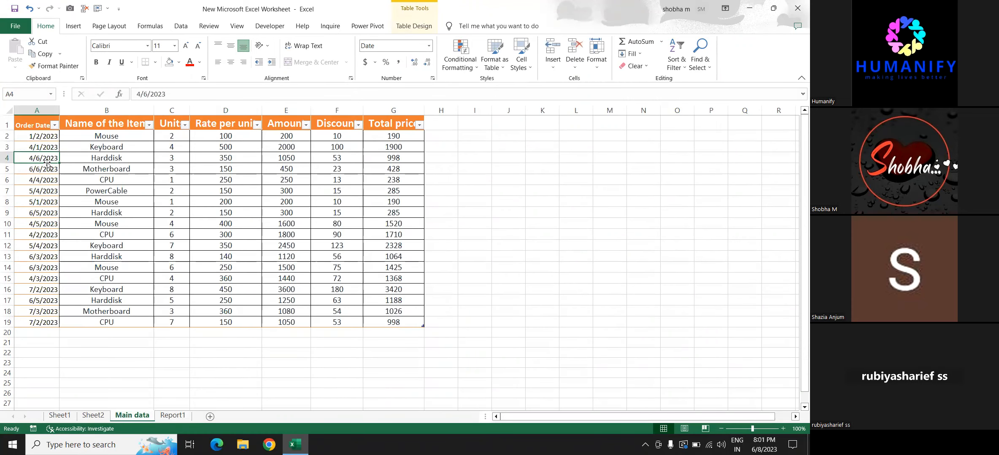
{"action": "left_click", "coordinate": [37, 146]}
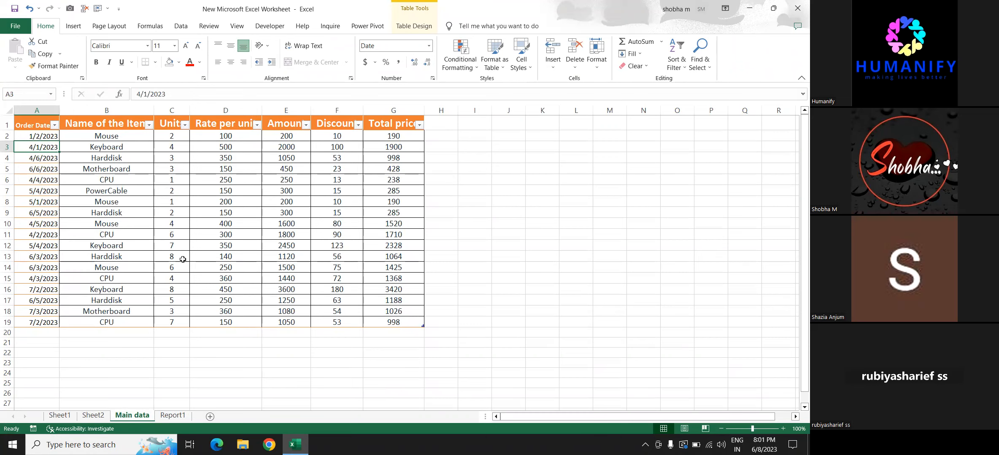
{"action": "left_click", "coordinate": [173, 415]}
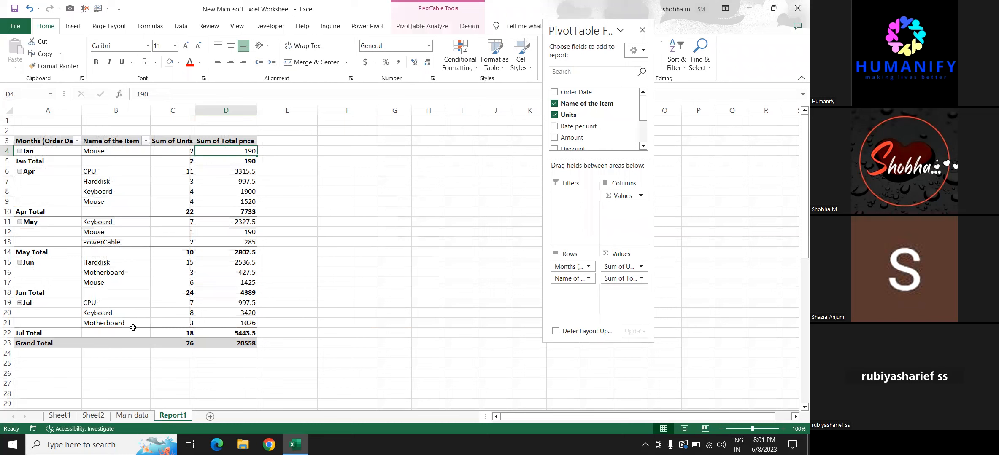
Refresh the Report1 pivot table from its source data.
{"action": "left_click", "coordinate": [120, 203]}
{"action": "right_click", "coordinate": [120, 203]}
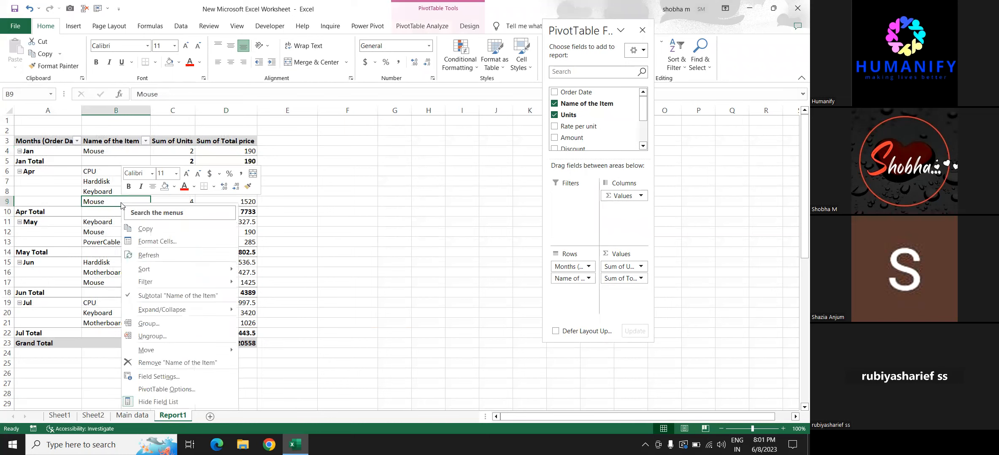
{"action": "left_click", "coordinate": [155, 255]}
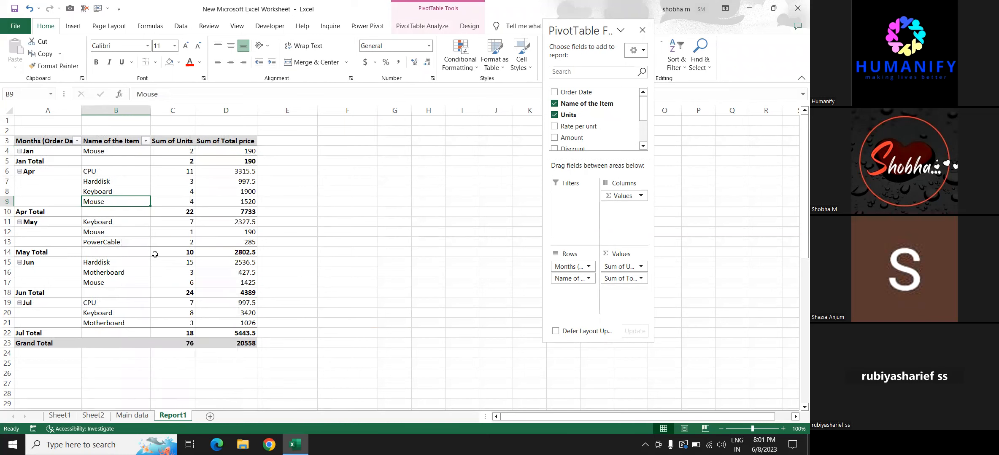
Change the Keyboard row's Order Date in cell A3 of Main data to 1/1/2023.
{"action": "left_click", "coordinate": [131, 416]}
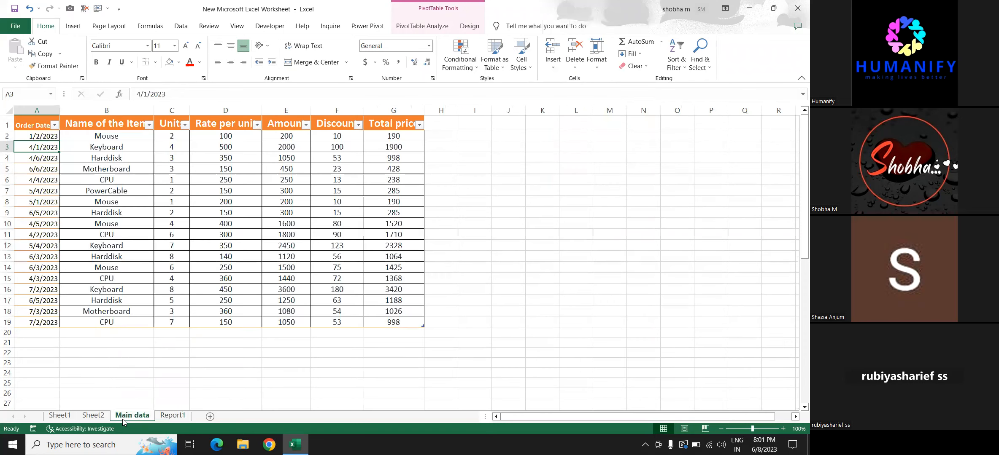
{"action": "left_click", "coordinate": [51, 244]}
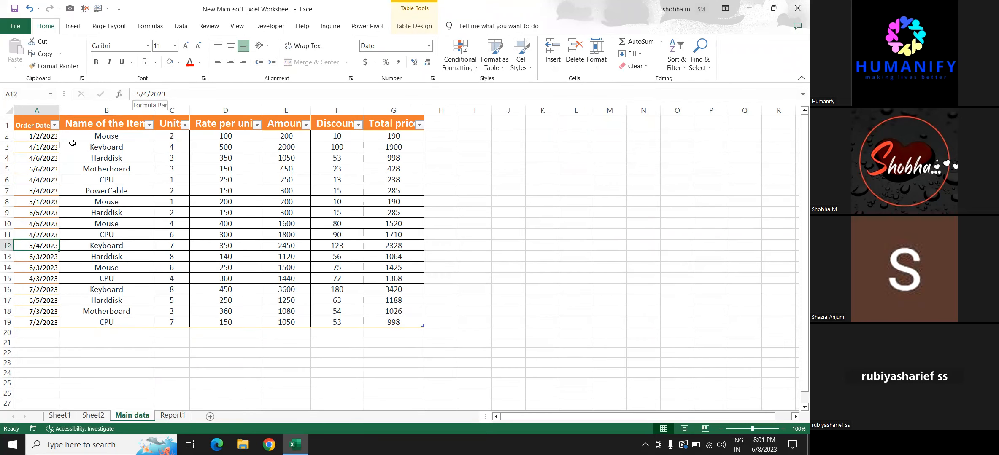
{"action": "left_click", "coordinate": [44, 149]}
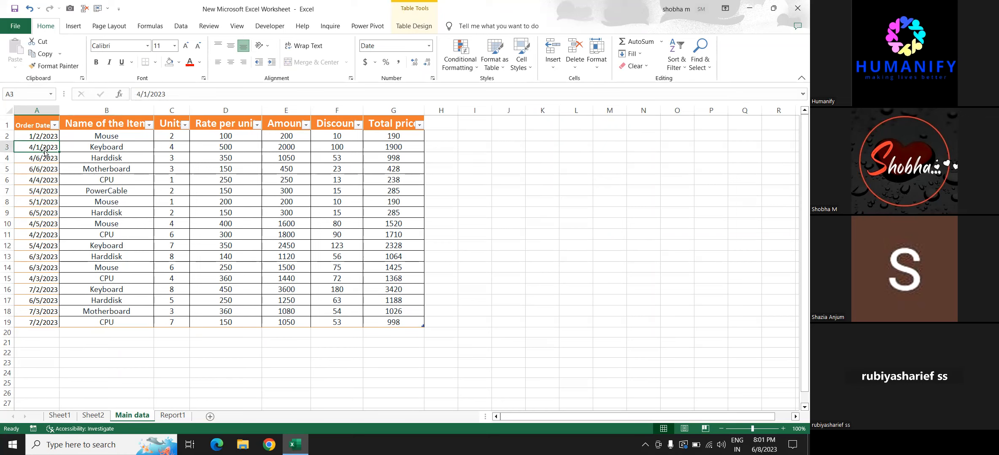
{"action": "left_click", "coordinate": [142, 93]}
{"action": "key", "text": "BackSpace"}
{"action": "type", "text": "1"}
{"action": "key", "text": "Return"}
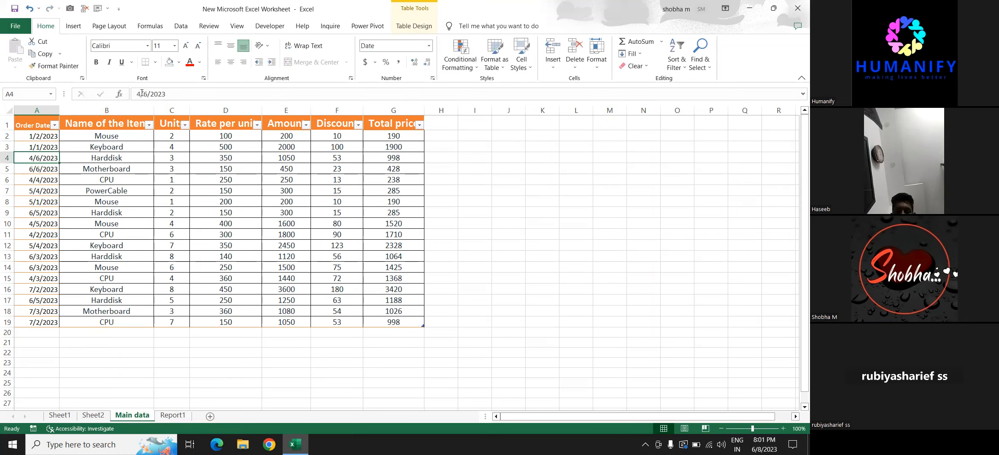
Refresh the pivot table in Report1 after the January date change and select the Keyboard item under Jan.
{"action": "left_click", "coordinate": [181, 416]}
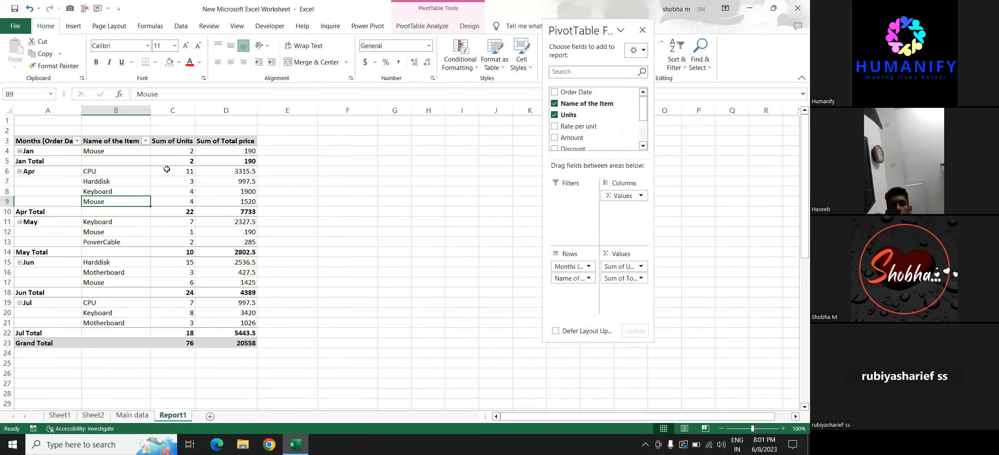
{"action": "left_click", "coordinate": [422, 26]}
{"action": "left_click", "coordinate": [354, 69]}
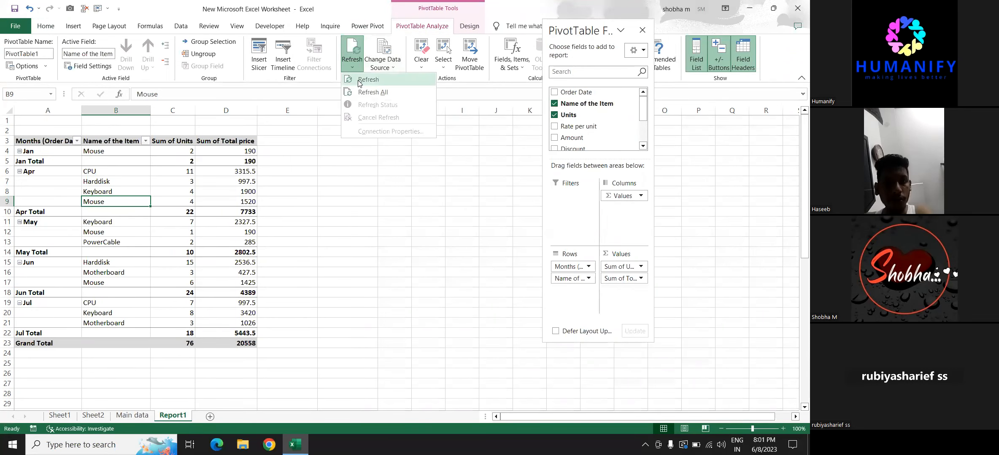
{"action": "left_click", "coordinate": [357, 79]}
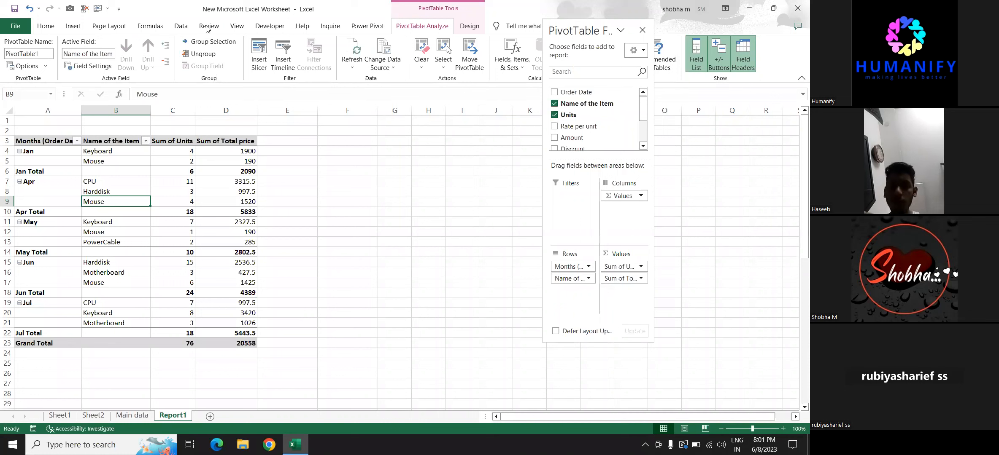
{"action": "left_click", "coordinate": [137, 151]}
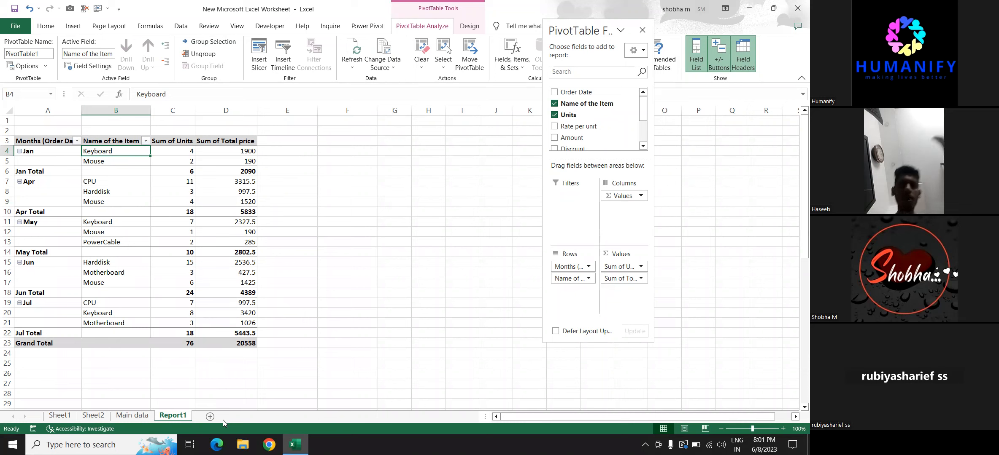
Add a new worksheet and create a pivot table at its cell A1 from the whole table in Main data.
{"action": "left_click", "coordinate": [209, 416]}
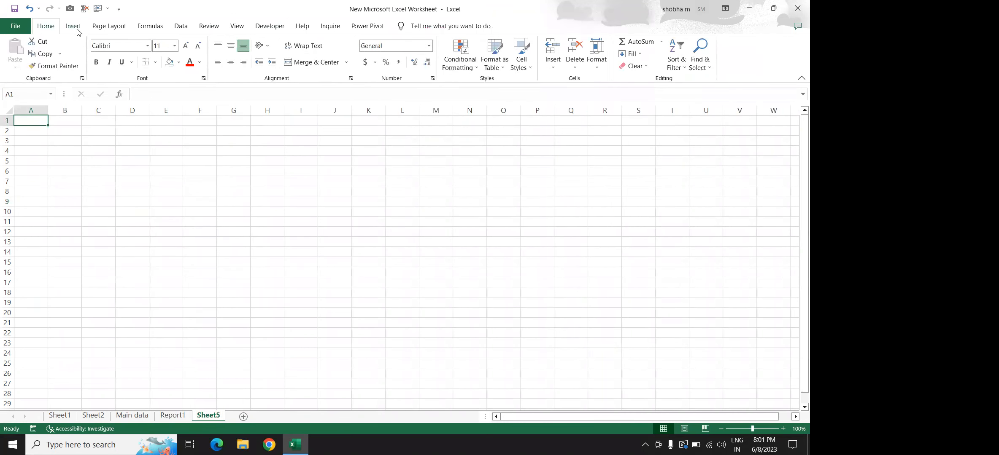
{"action": "left_click", "coordinate": [74, 25]}
{"action": "left_click", "coordinate": [23, 69]}
{"action": "left_click", "coordinate": [28, 80]}
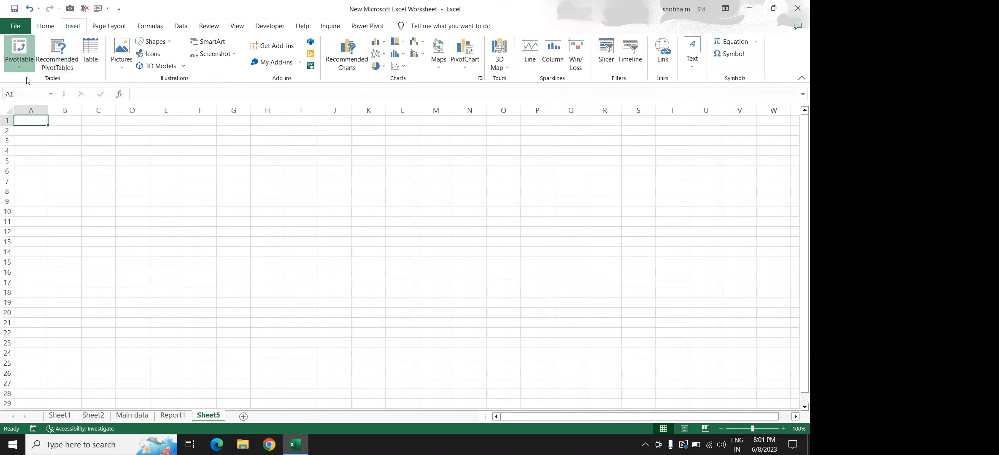
{"action": "left_click", "coordinate": [127, 418]}
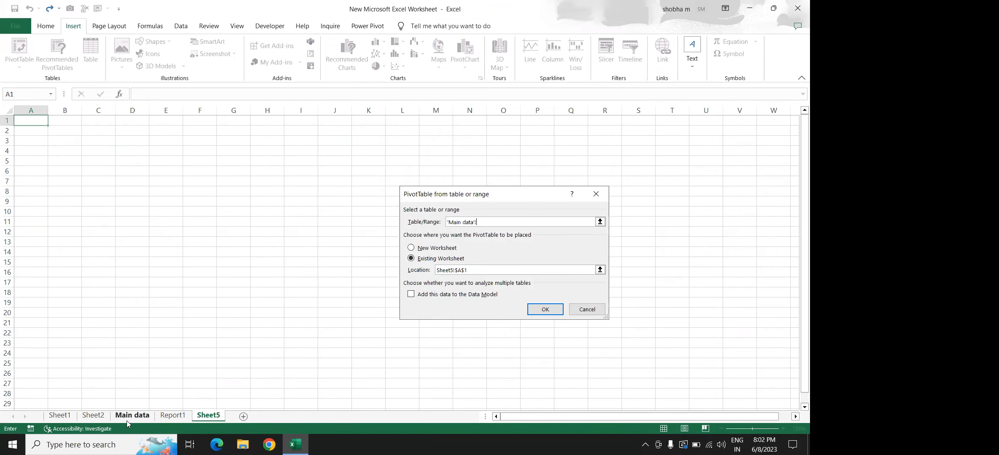
{"action": "left_click", "coordinate": [49, 159]}
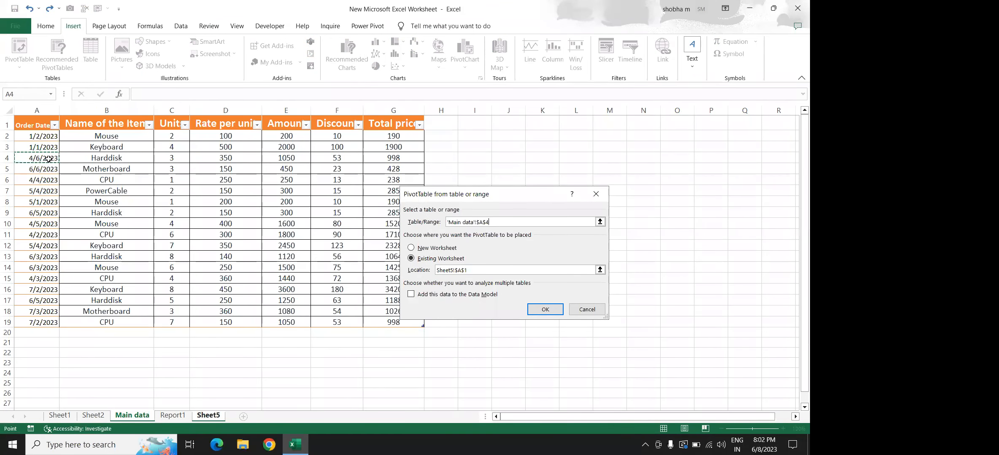
{"action": "key", "text": "ctrl+a"}
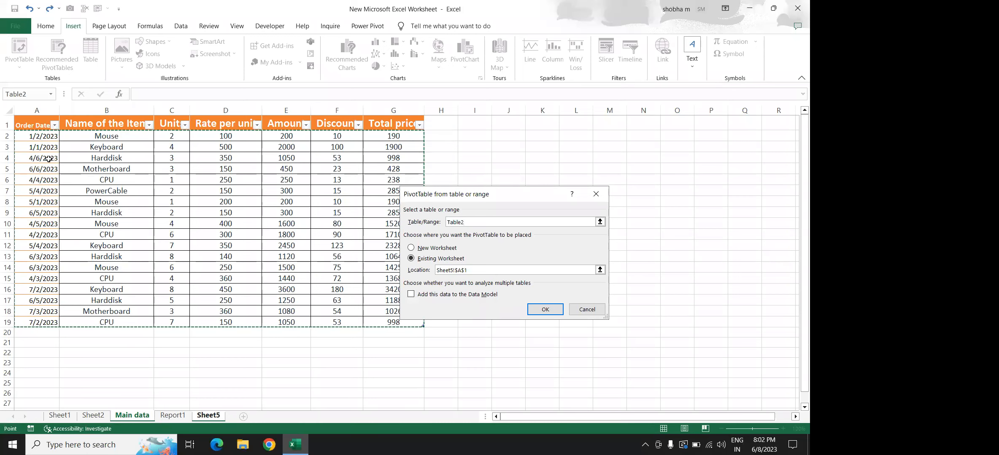
{"action": "key", "text": "Return"}
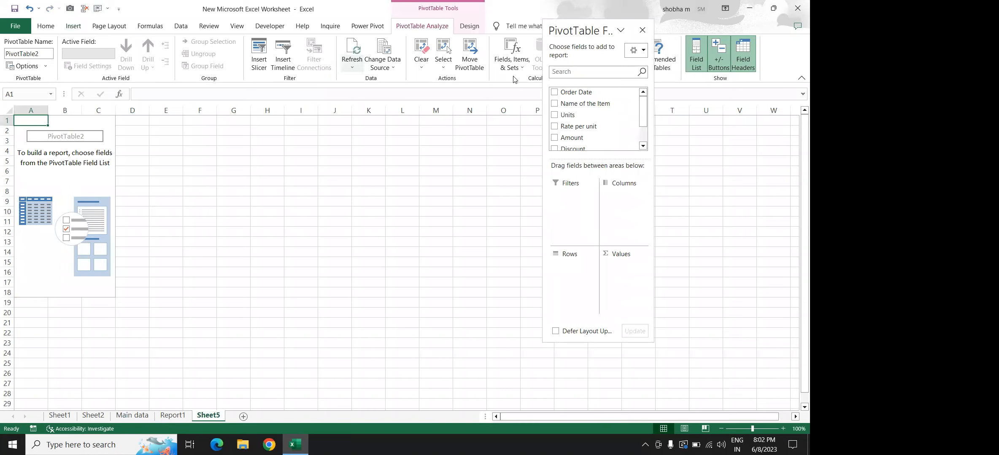
Add Name of the Item as rows and Units and Total price as summed values to the new pivot table.
{"action": "left_click", "coordinate": [554, 104]}
{"action": "left_click", "coordinate": [554, 115]}
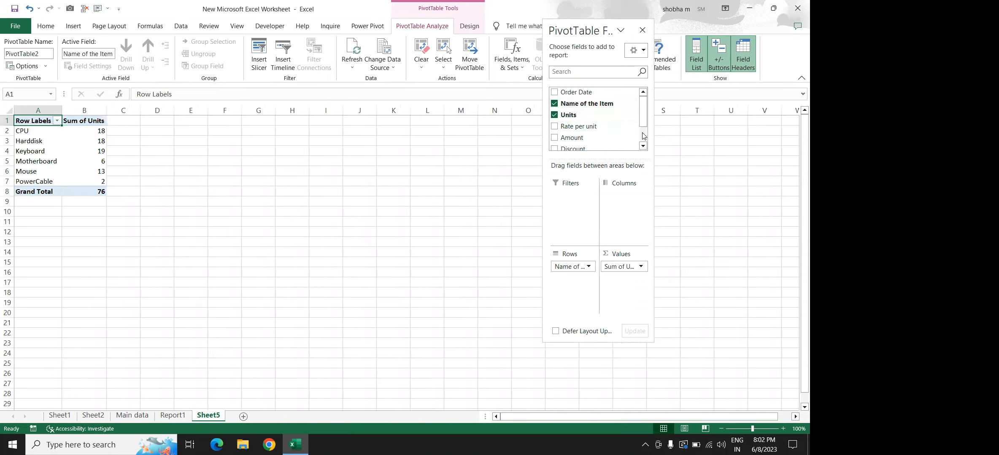
{"action": "scroll", "coordinate": [643, 135], "scroll_direction": "down", "scroll_amount": 1}
{"action": "left_click", "coordinate": [554, 132]}
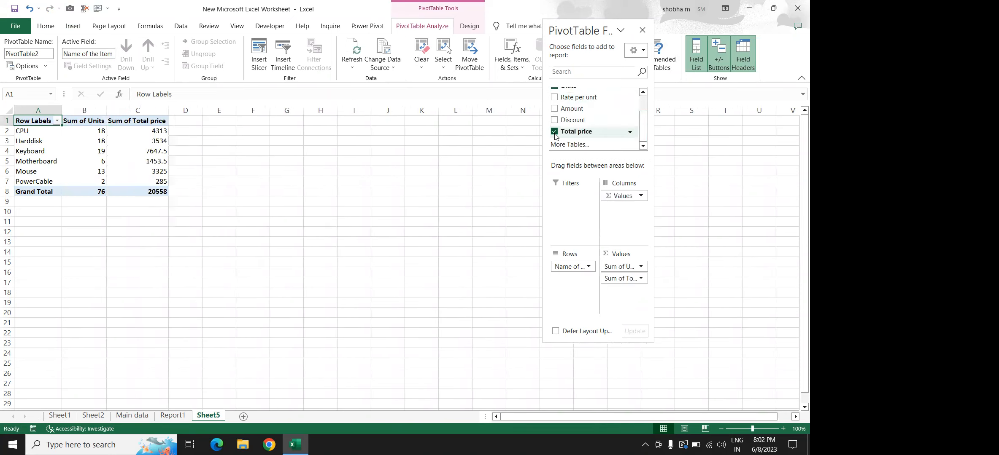
{"action": "mouse_move", "coordinate": [144, 173]}
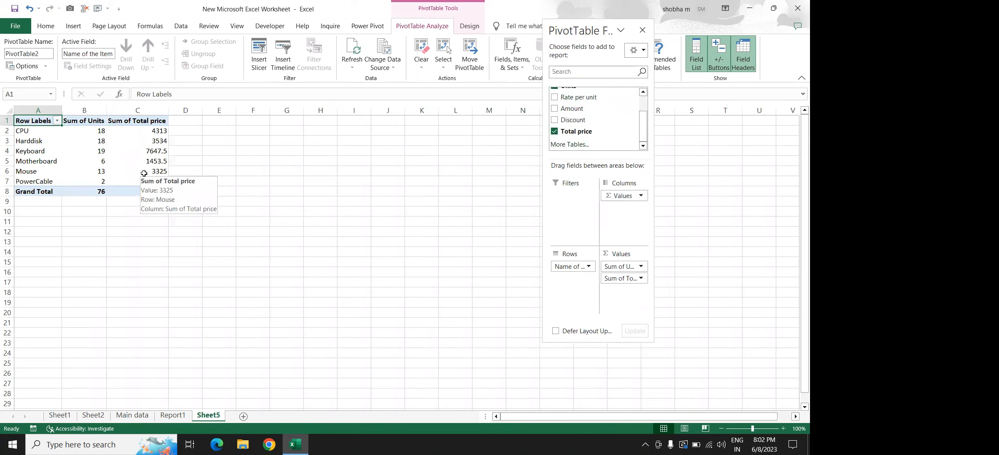
Show the new pivot table's report layout in Tabular Form.
{"action": "left_click", "coordinate": [468, 28]}
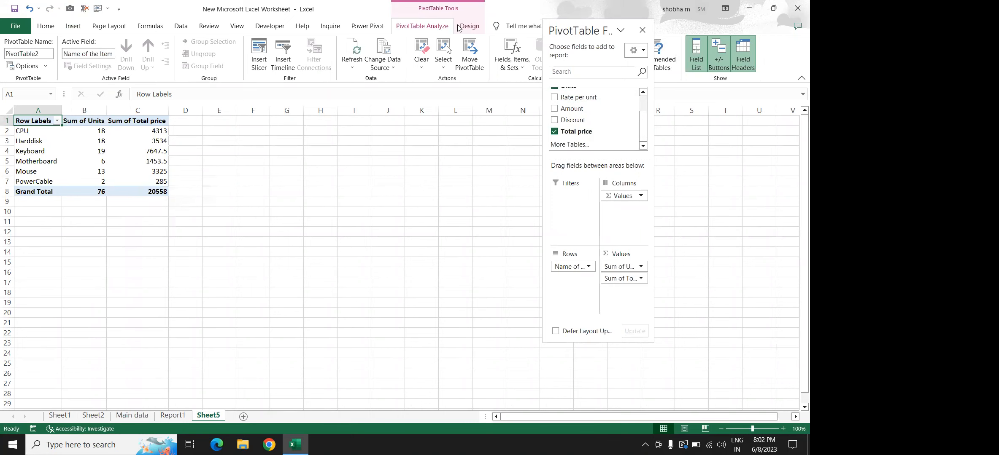
{"action": "left_click", "coordinate": [74, 59]}
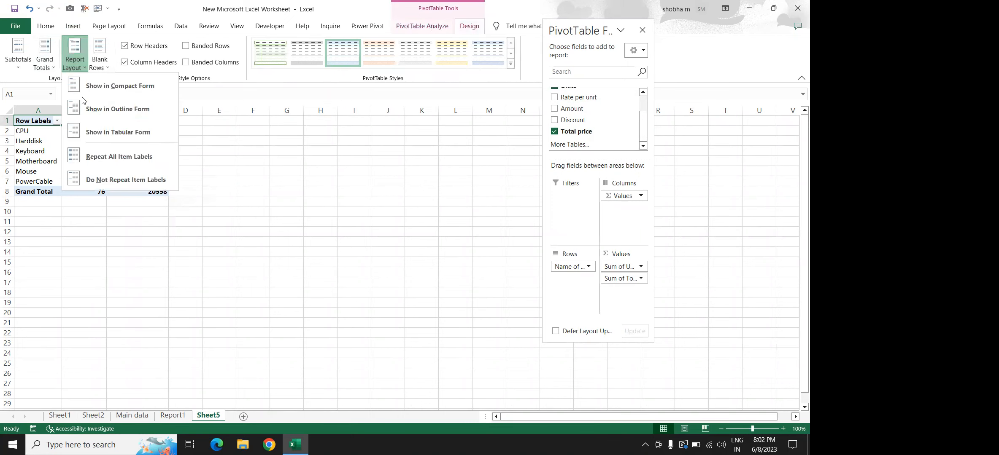
{"action": "left_click", "coordinate": [106, 132]}
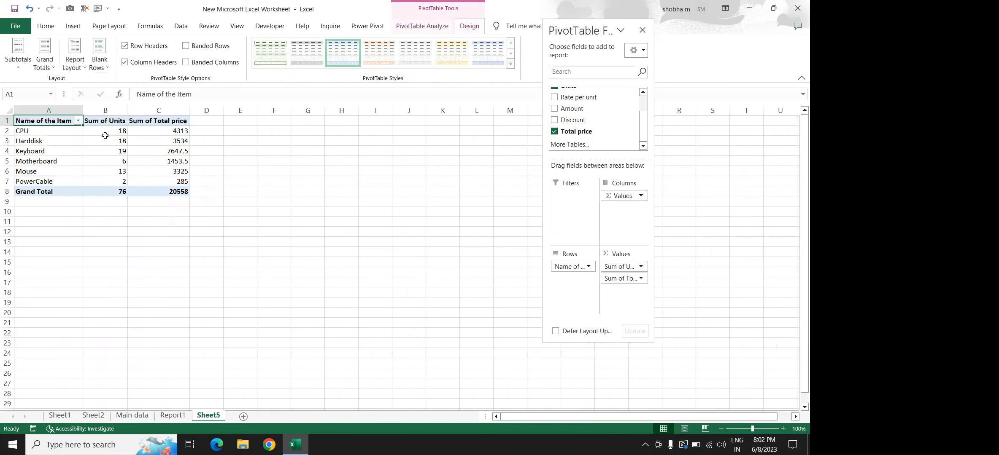
Insert a combo PivotChart beside the pivot table, with Sum of Units as Clustered Column and Sum of Total price as Line on the secondary axis.
{"action": "left_click", "coordinate": [442, 24]}
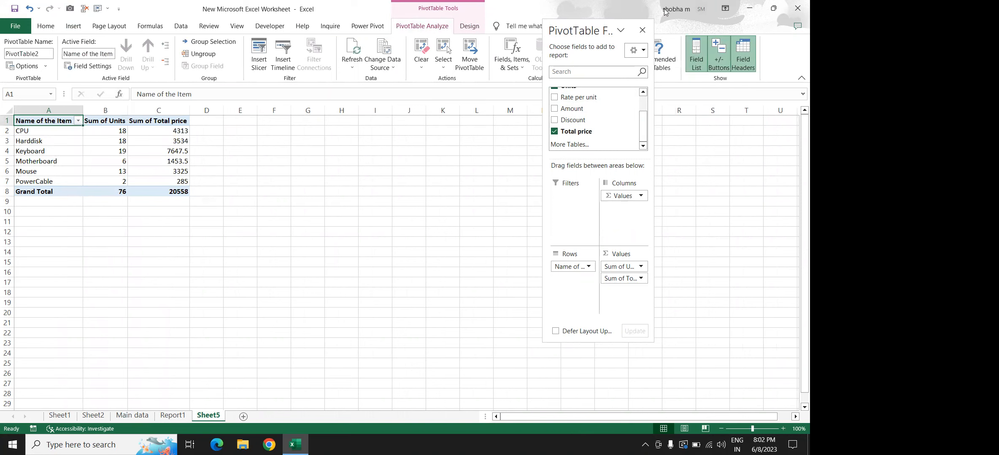
{"action": "left_click", "coordinate": [641, 30]}
{"action": "left_click", "coordinate": [611, 51]}
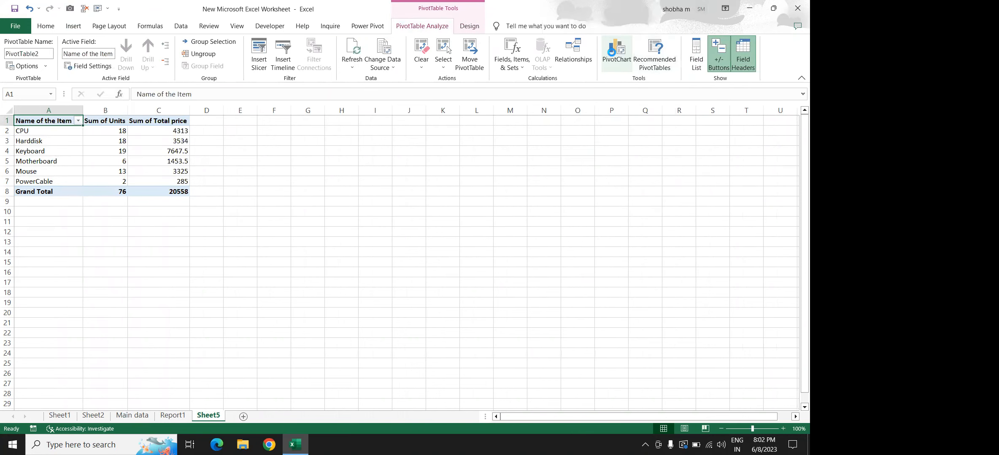
{"action": "mouse_move", "coordinate": [403, 199]}
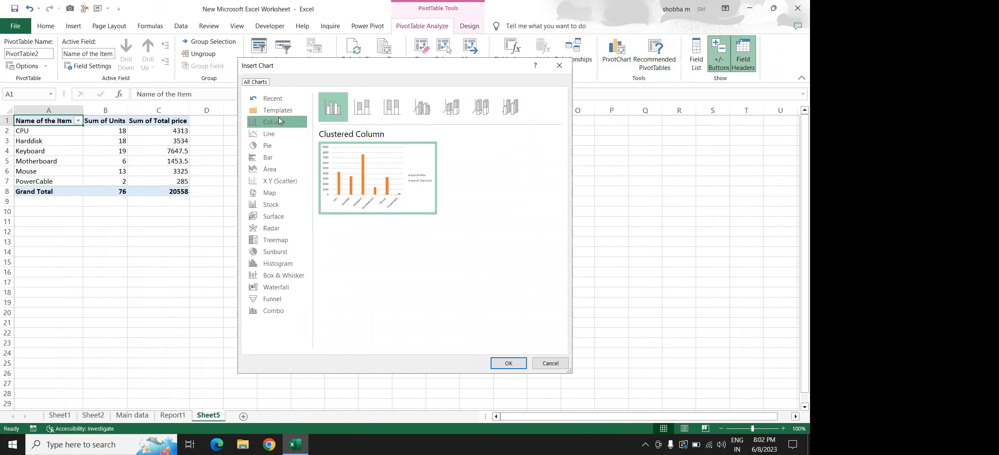
{"action": "left_click", "coordinate": [277, 134]}
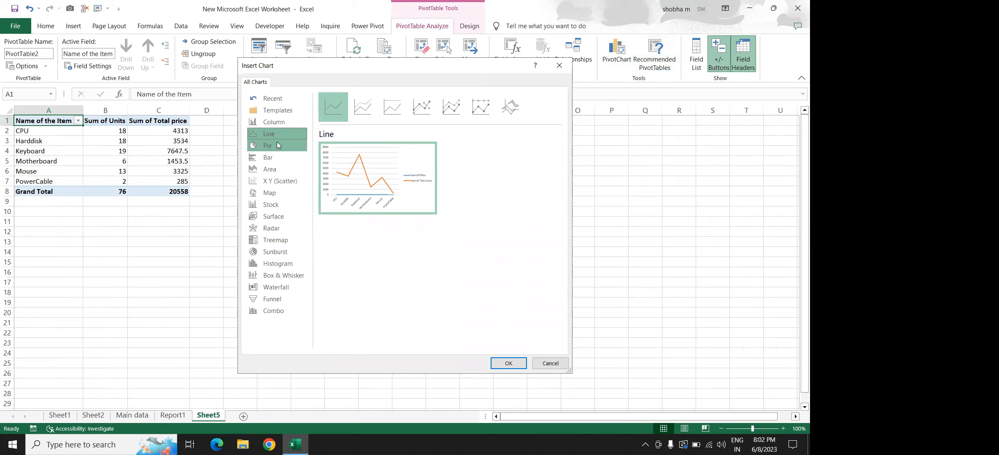
{"action": "left_click", "coordinate": [278, 121]}
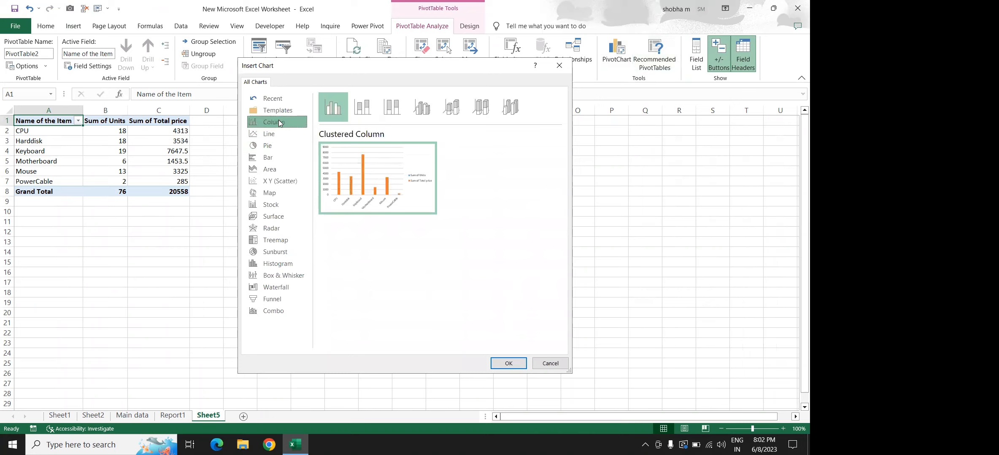
{"action": "left_click", "coordinate": [279, 158]}
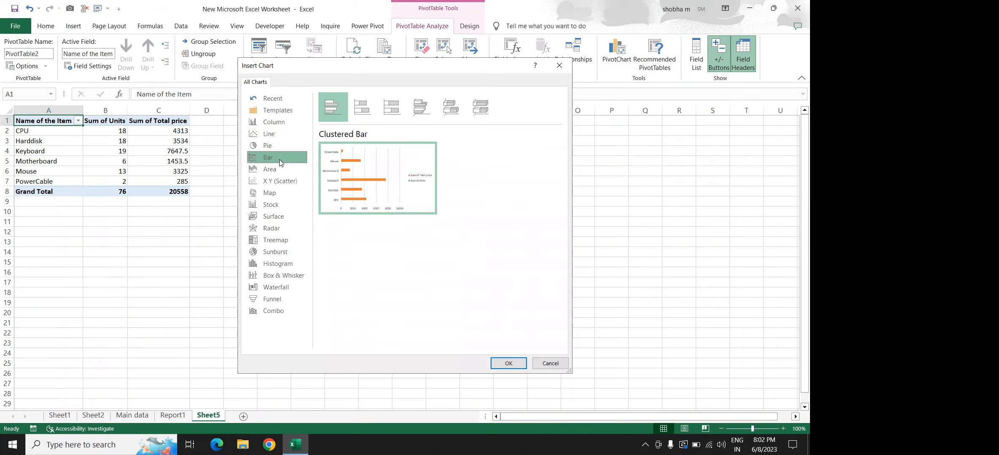
{"action": "left_click", "coordinate": [273, 123]}
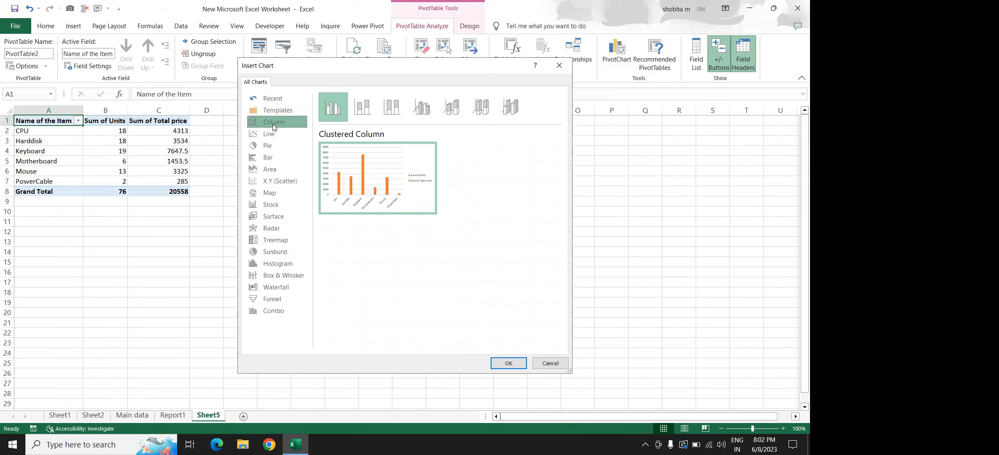
{"action": "left_click", "coordinate": [277, 312]}
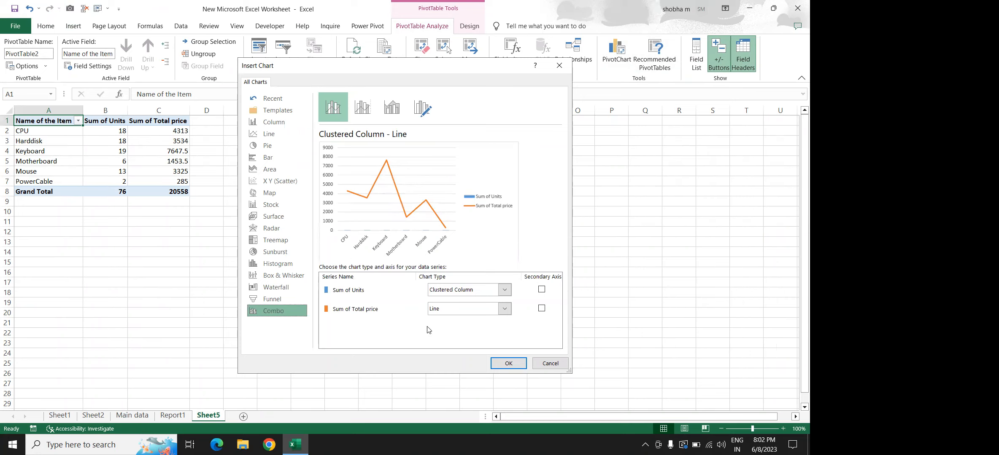
{"action": "left_click", "coordinate": [541, 309]}
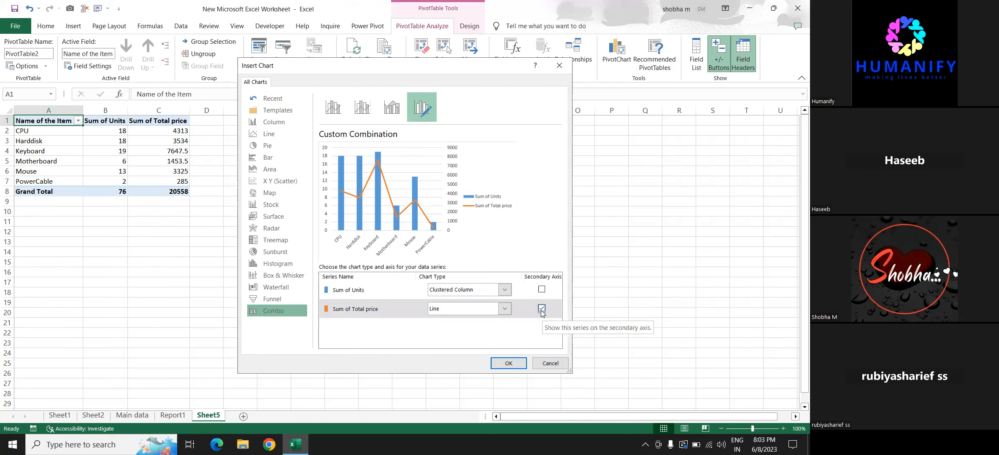
{"action": "left_click", "coordinate": [509, 363]}
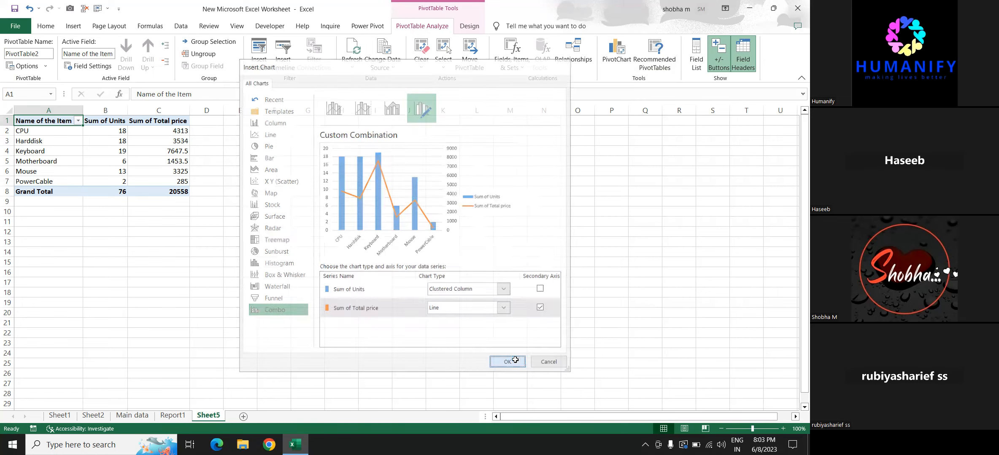
{"action": "left_click_drag", "start_coordinate": [443, 199], "coordinate": [393, 167]}
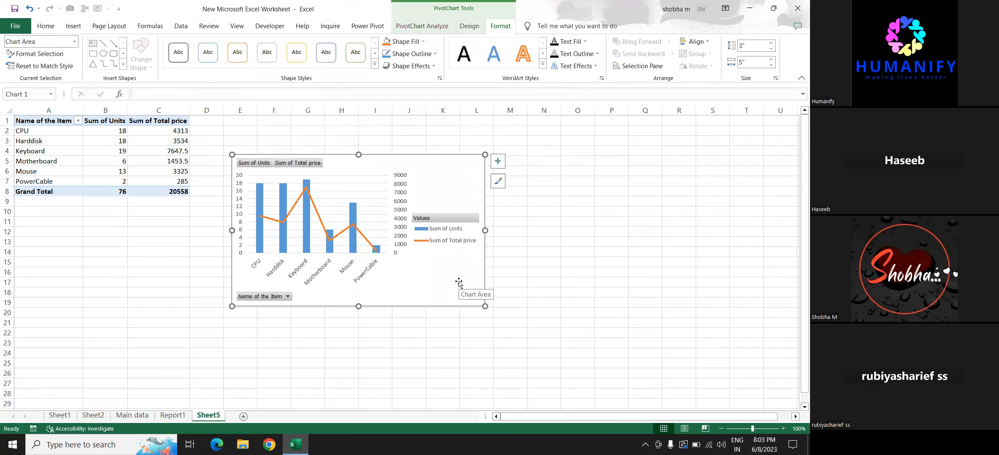
{"action": "left_click", "coordinate": [56, 153]}
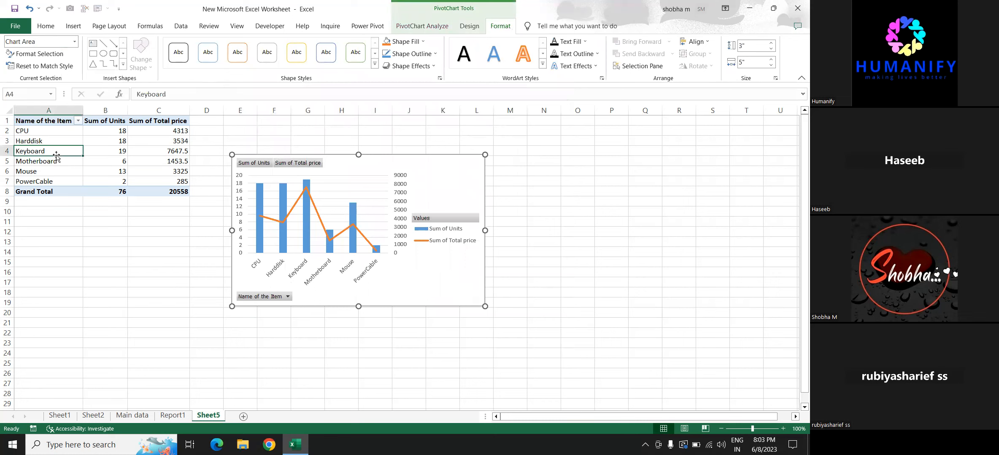
{"action": "left_click", "coordinate": [49, 123]}
{"action": "left_click_drag", "start_coordinate": [72, 126], "coordinate": [123, 123]}
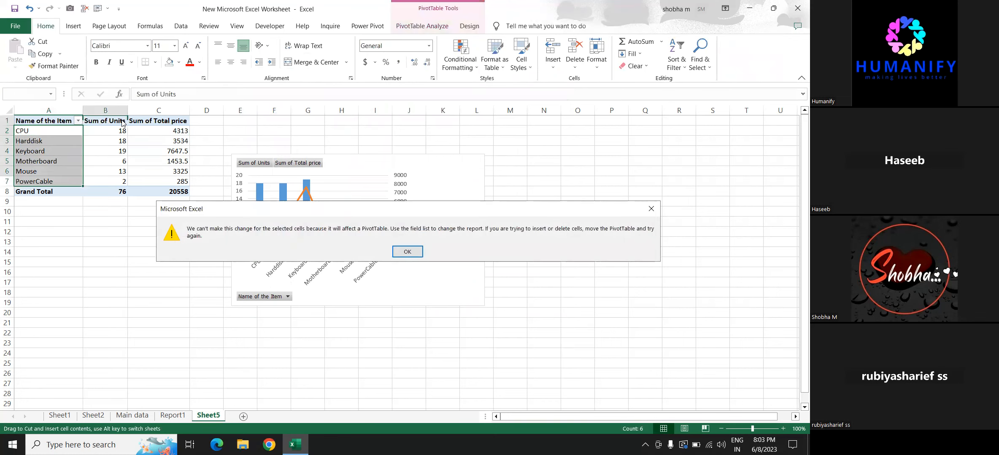
{"action": "left_click", "coordinate": [651, 209]}
Insert an Order Date timeline for the pivot table, place it below the table and enlarge it slightly to 1.53" by 3.68".
{"action": "left_click", "coordinate": [160, 159]}
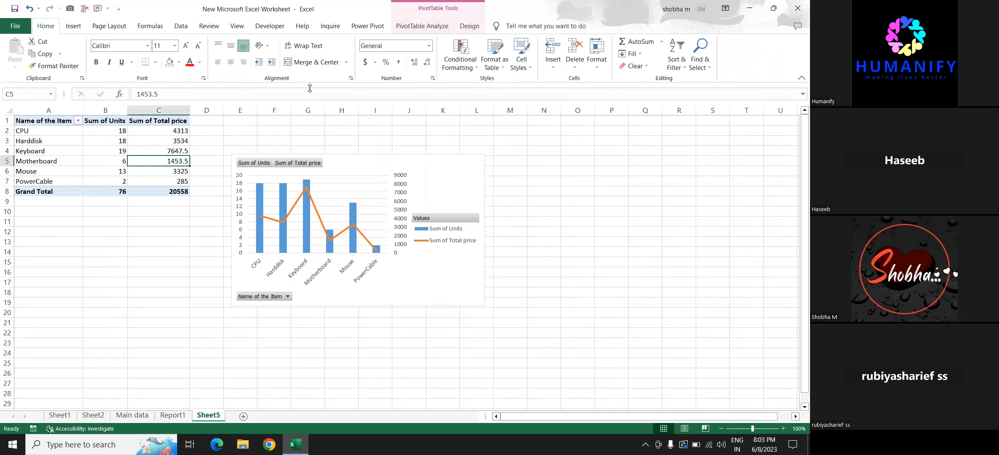
{"action": "left_click", "coordinate": [422, 28]}
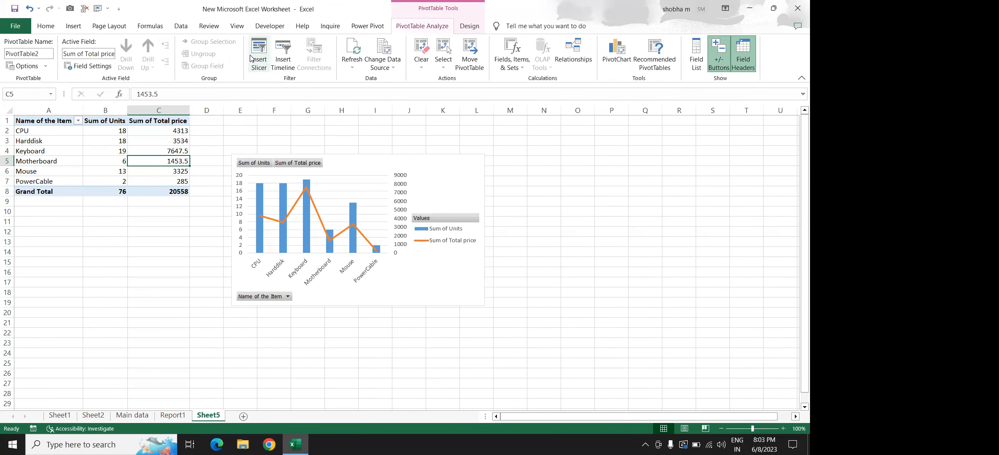
{"action": "left_click", "coordinate": [279, 62]}
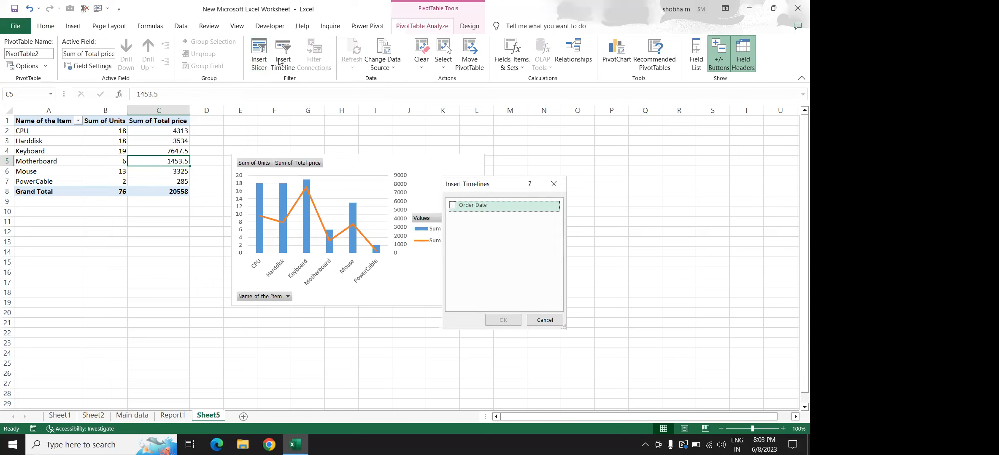
{"action": "left_click", "coordinate": [453, 206]}
{"action": "left_click", "coordinate": [513, 317]}
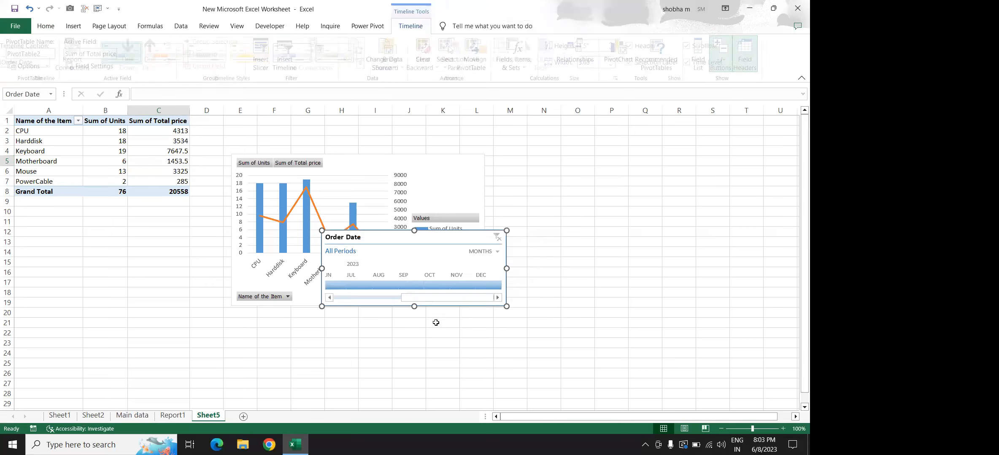
{"action": "left_click_drag", "start_coordinate": [410, 235], "coordinate": [132, 213]}
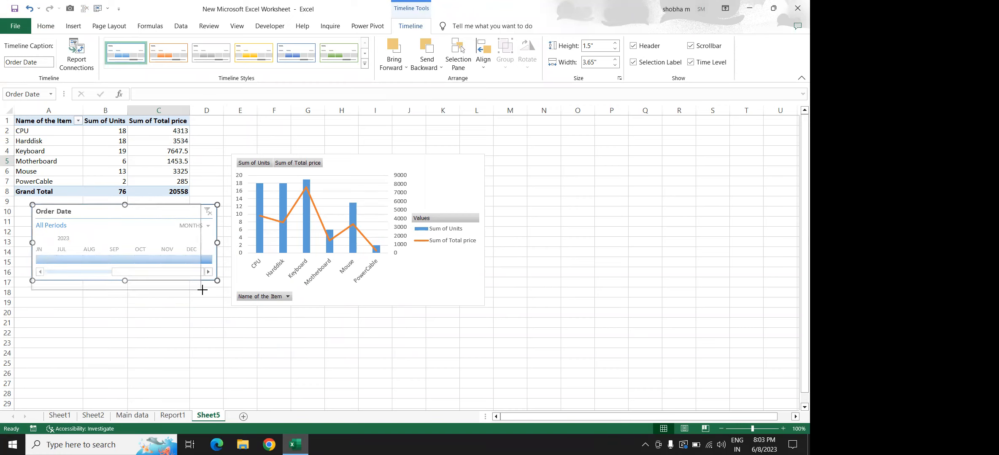
{"action": "left_click_drag", "start_coordinate": [218, 281], "coordinate": [219, 282]}
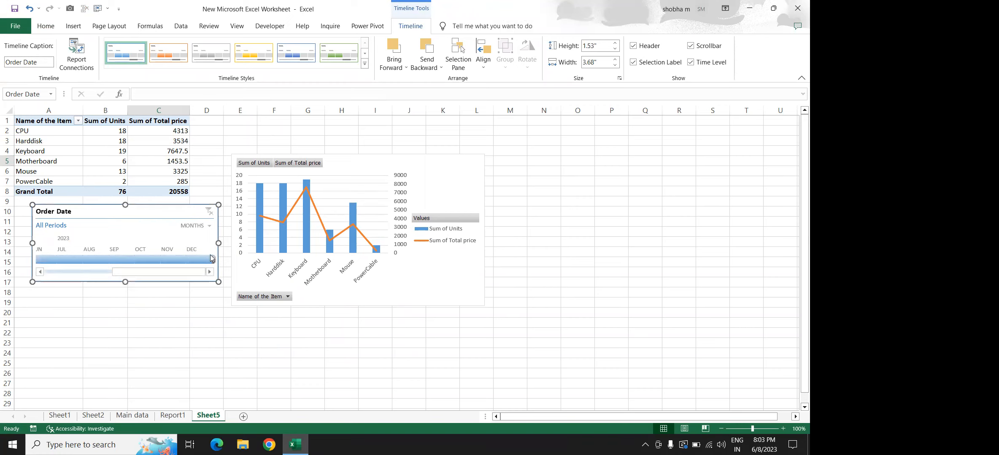
Set the Order Date timeline to quarters and filter the report by Q1, Q2 and Q3 2023 in turn.
{"action": "left_click", "coordinate": [209, 227]}
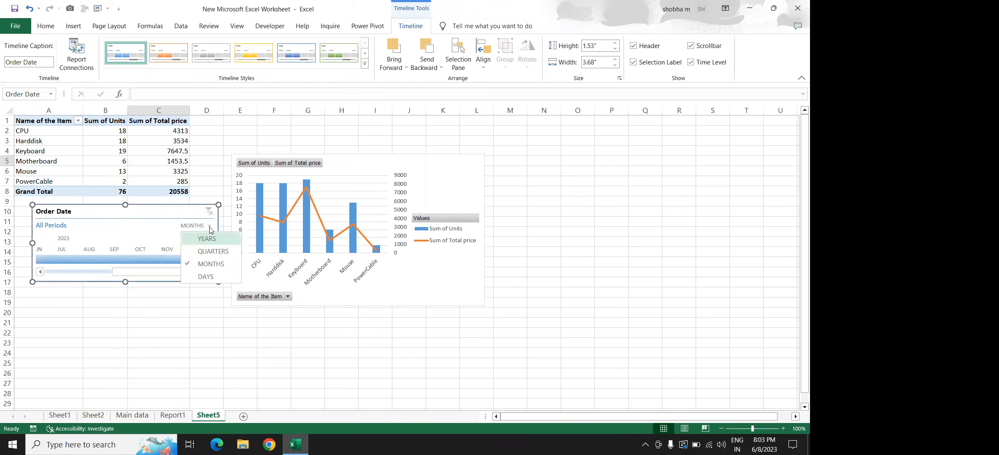
{"action": "left_click", "coordinate": [204, 253]}
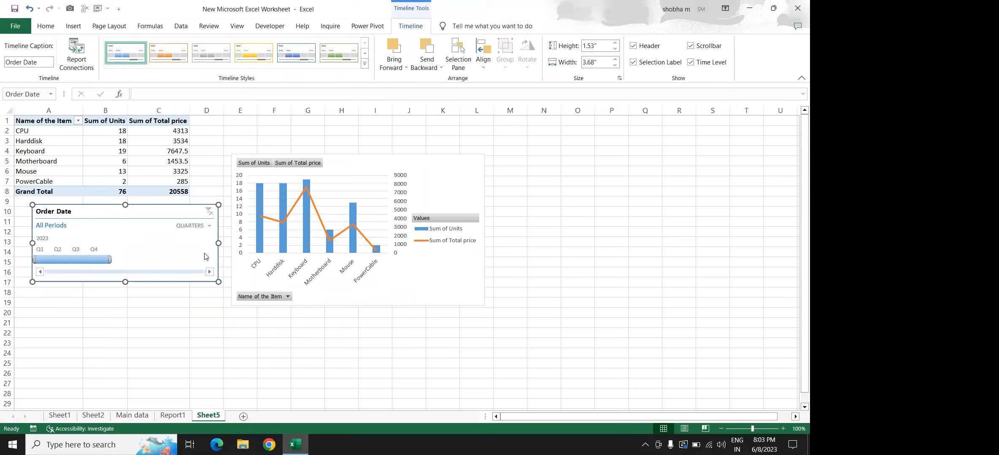
{"action": "left_click", "coordinate": [45, 260]}
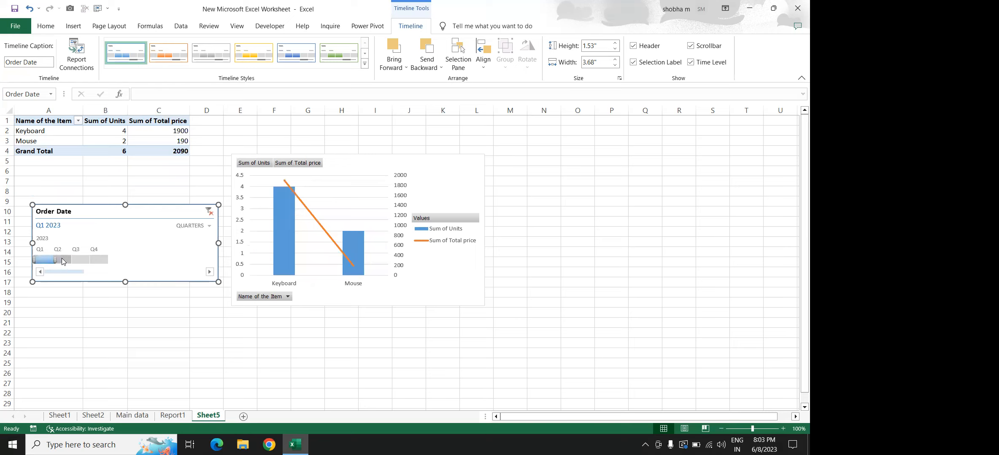
{"action": "left_click", "coordinate": [65, 260]}
{"action": "left_click", "coordinate": [79, 260]}
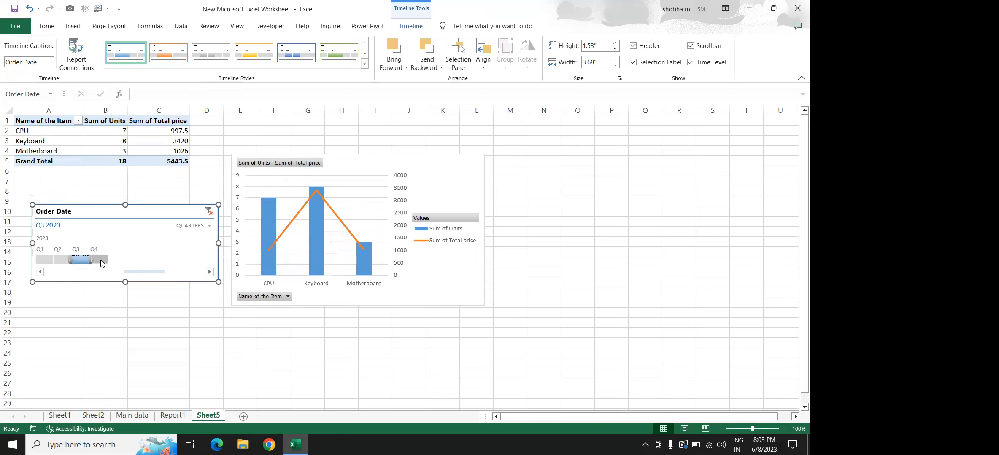
Filter the report by Q4 2023 and Q1 2023 in turn, and switch the Order Date timeline to months.
{"action": "left_click", "coordinate": [101, 260]}
{"action": "left_click", "coordinate": [44, 260]}
{"action": "left_click", "coordinate": [205, 226]}
{"action": "left_click", "coordinate": [196, 269]}
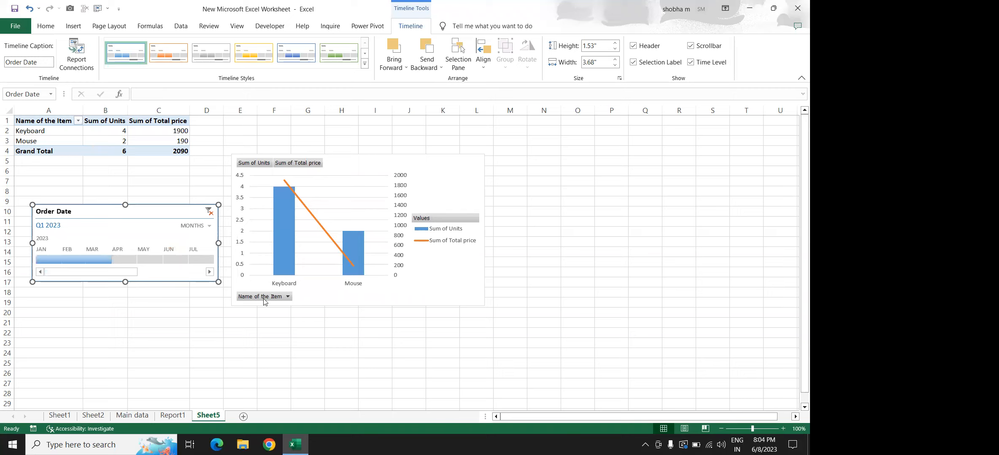
Filter the report month by month on the Order Date timeline, from January through September 2023.
{"action": "left_click", "coordinate": [43, 263]}
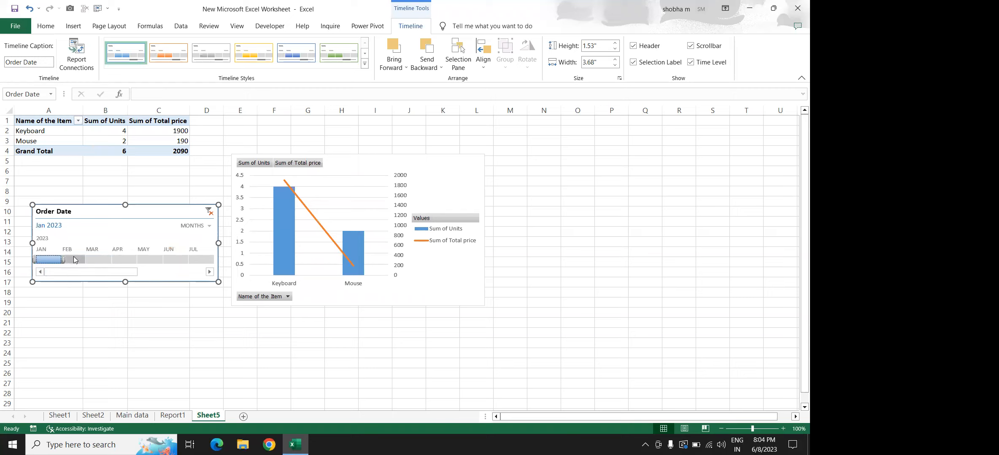
{"action": "left_click", "coordinate": [72, 259]}
{"action": "left_click", "coordinate": [96, 263]}
{"action": "left_click", "coordinate": [120, 259]}
{"action": "left_click", "coordinate": [148, 260]}
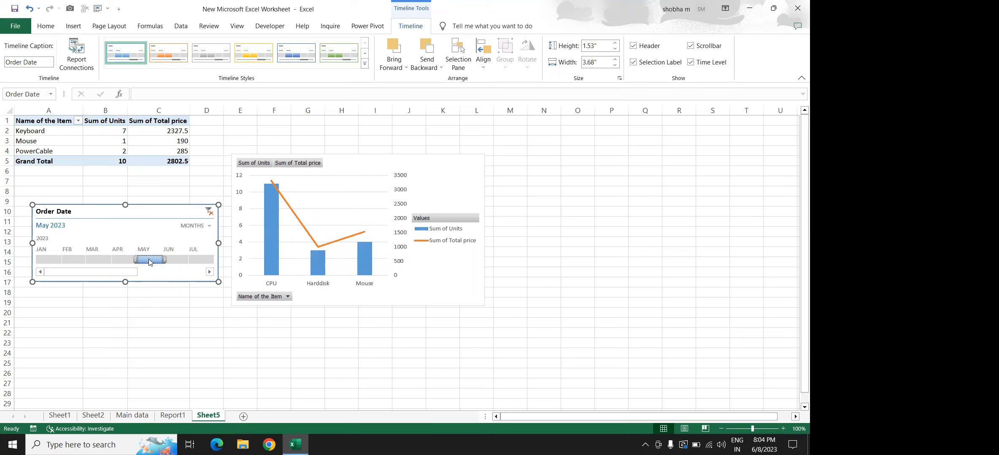
{"action": "left_click", "coordinate": [175, 258]}
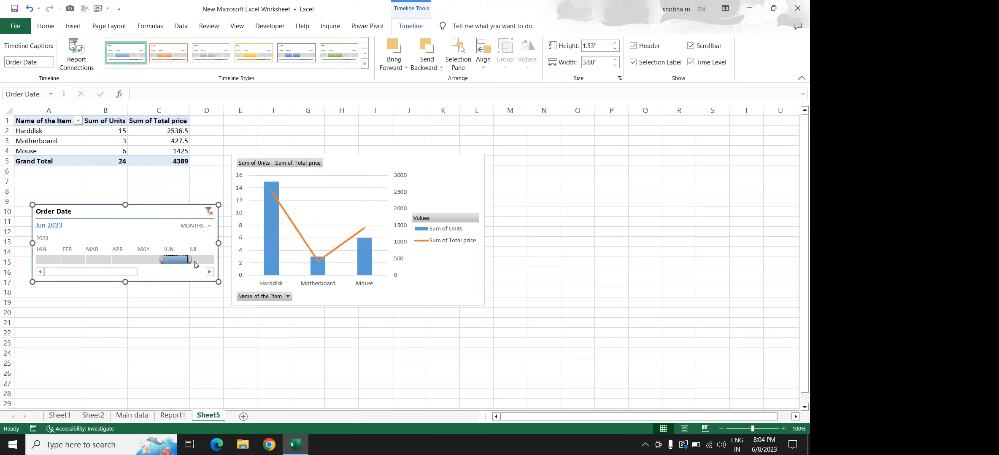
{"action": "left_click", "coordinate": [195, 259]}
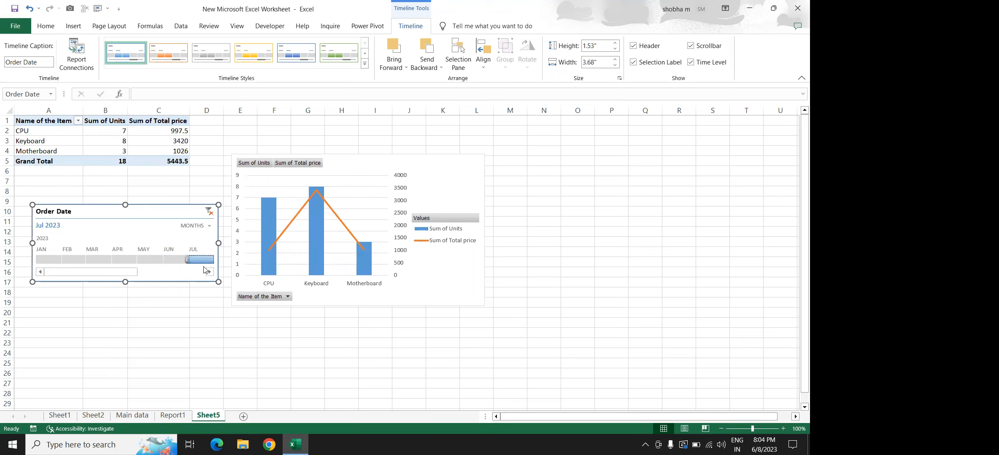
{"action": "left_click", "coordinate": [210, 272]}
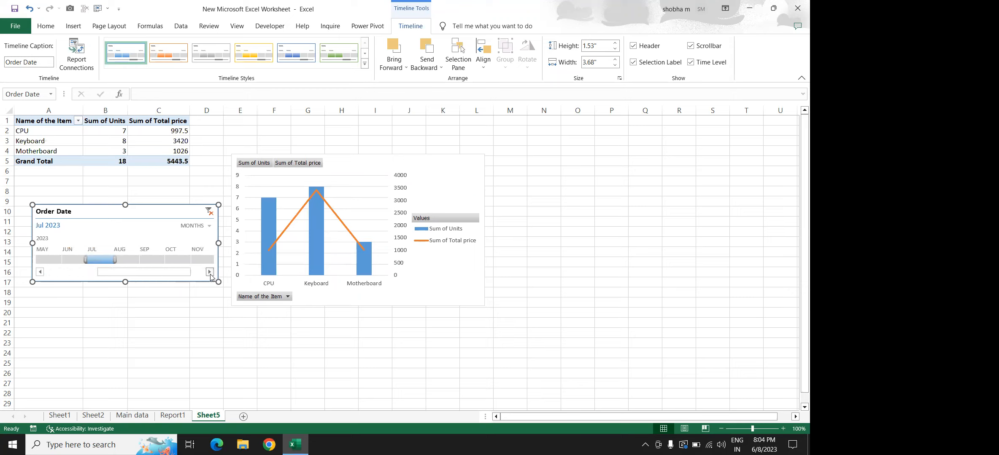
{"action": "left_click", "coordinate": [101, 260]}
{"action": "left_click", "coordinate": [123, 260]}
Switch the Order Date timeline's time level to days, to years and back to months.
{"action": "left_click", "coordinate": [209, 228]}
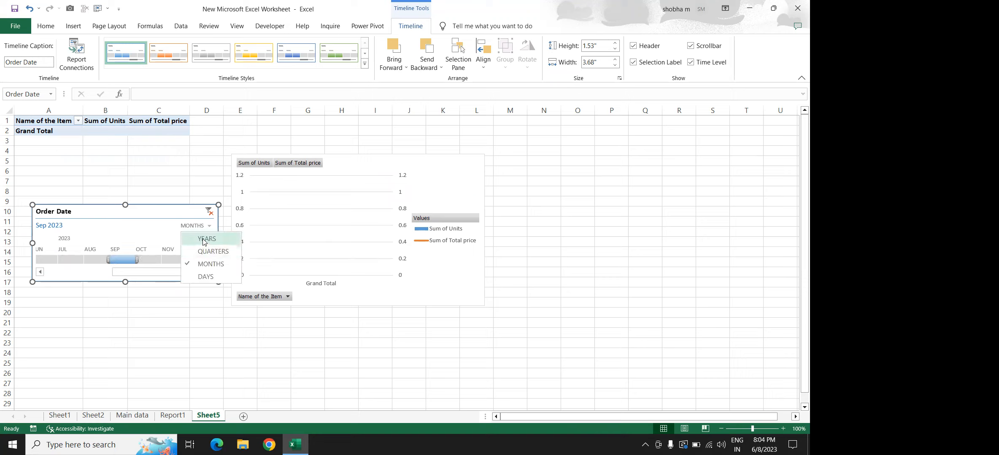
{"action": "left_click", "coordinate": [203, 277]}
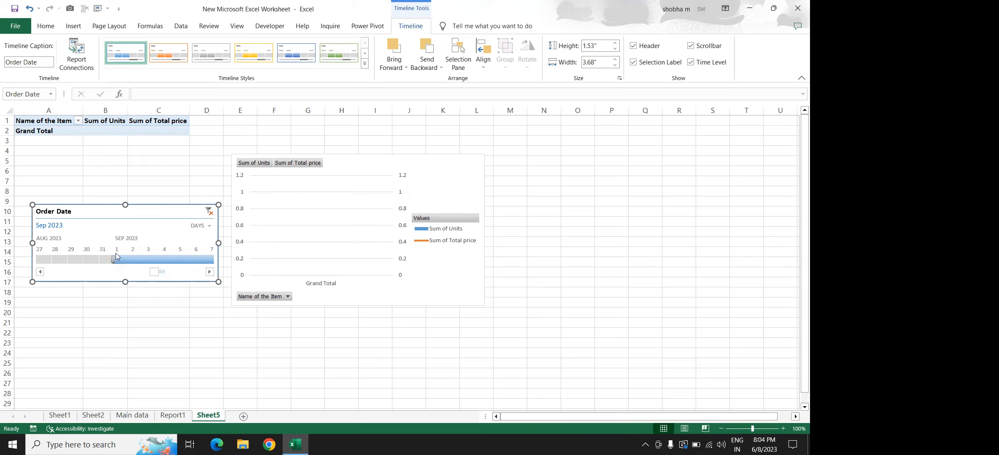
{"action": "left_click", "coordinate": [207, 227]}
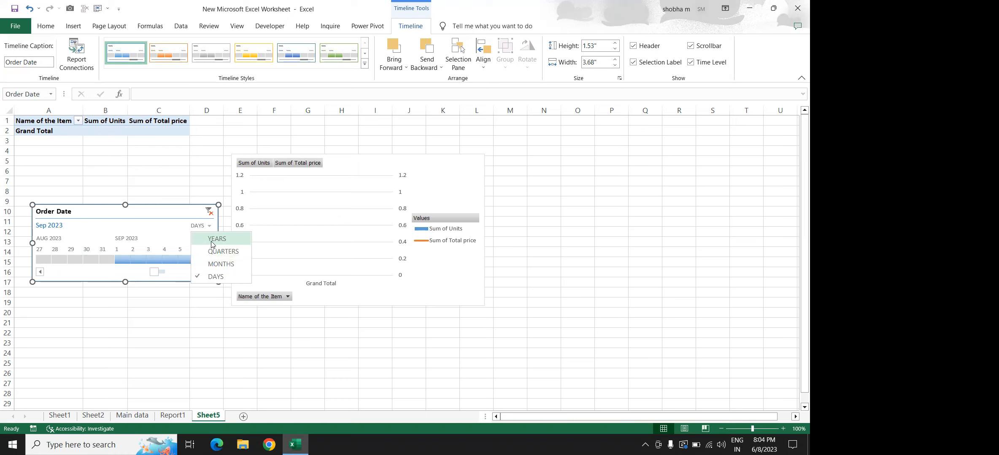
{"action": "left_click", "coordinate": [212, 244]}
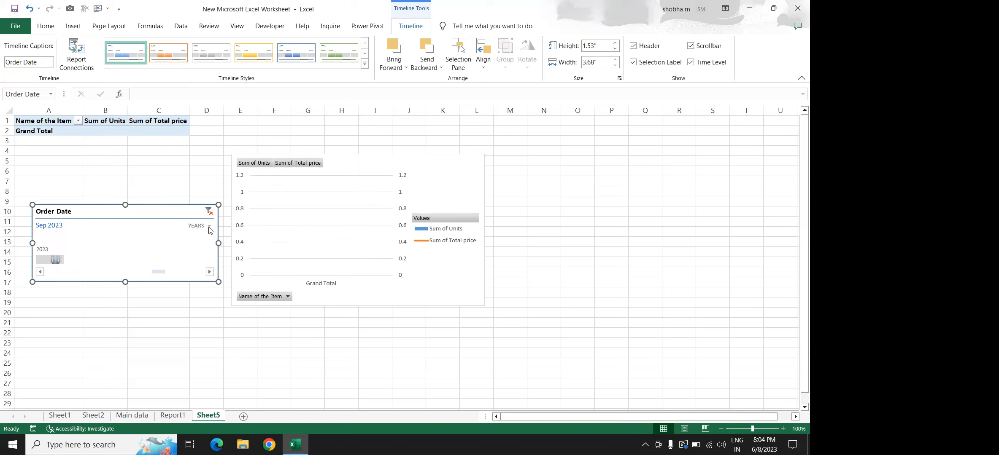
{"action": "left_click", "coordinate": [209, 228]}
{"action": "left_click", "coordinate": [218, 264]}
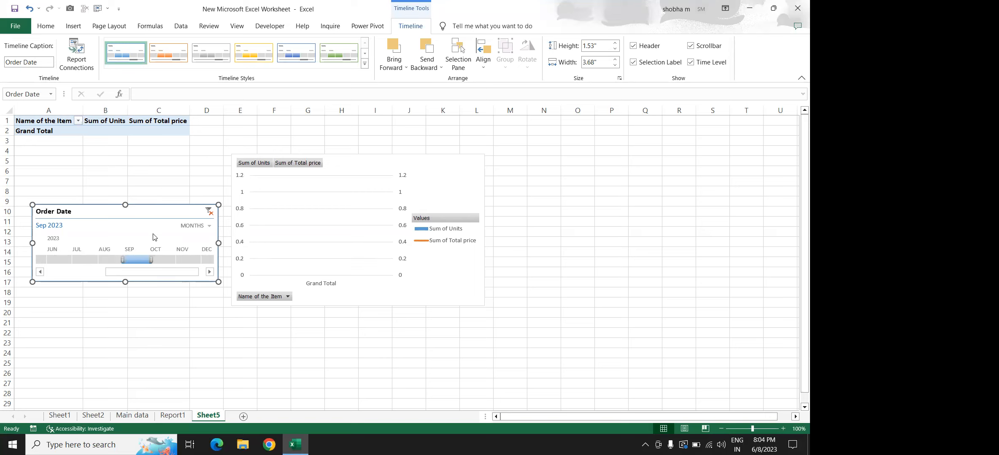
Move the Order Date timeline up closer to the pivot table and try month filters, ending with June 2023.
{"action": "left_click_drag", "start_coordinate": [167, 211], "coordinate": [159, 187]}
{"action": "left_click", "coordinate": [39, 234]}
{"action": "left_click", "coordinate": [71, 234]}
{"action": "left_click", "coordinate": [50, 236]}
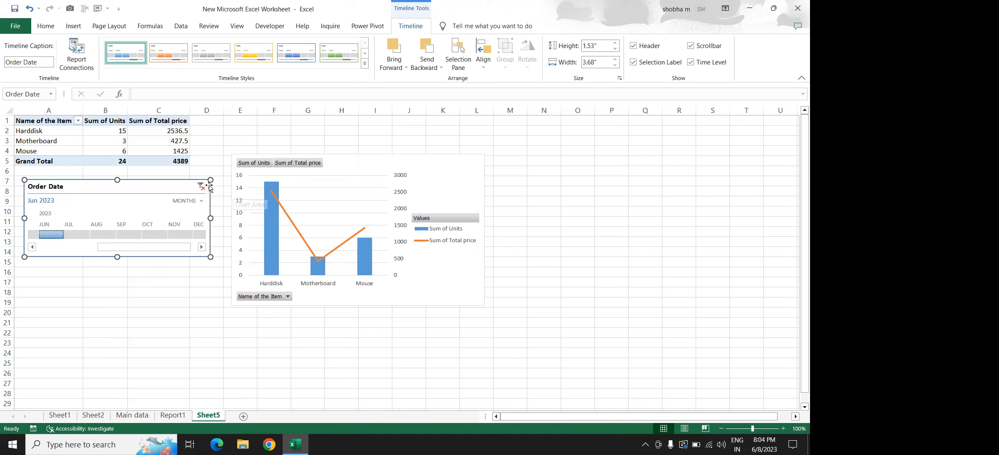
Delete the Order Date timeline from the report sheet.
{"action": "key", "text": "Delete"}
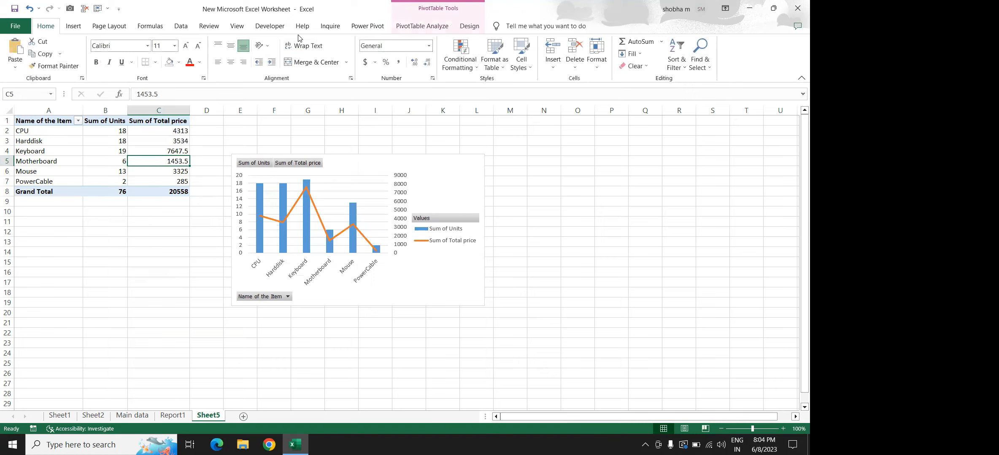
Insert an Order Date slicer for the pivot table and delete it again.
{"action": "left_click", "coordinate": [409, 27]}
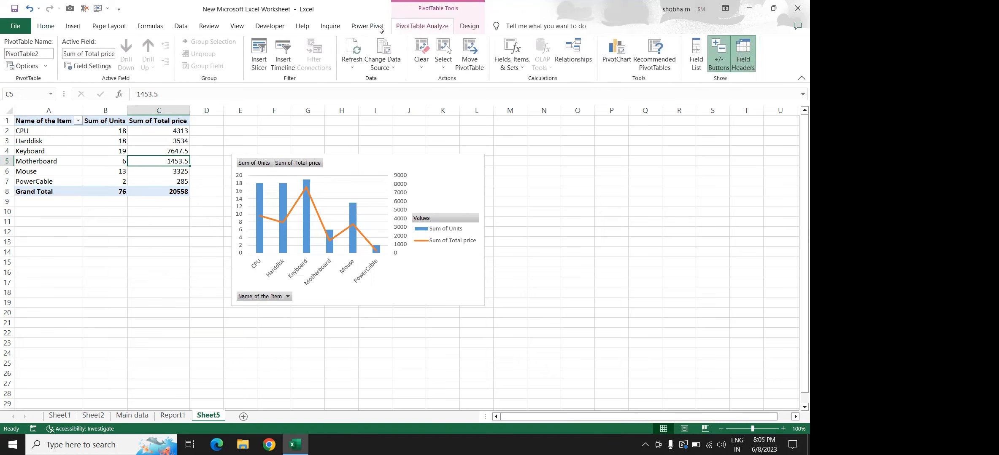
{"action": "left_click", "coordinate": [259, 55]}
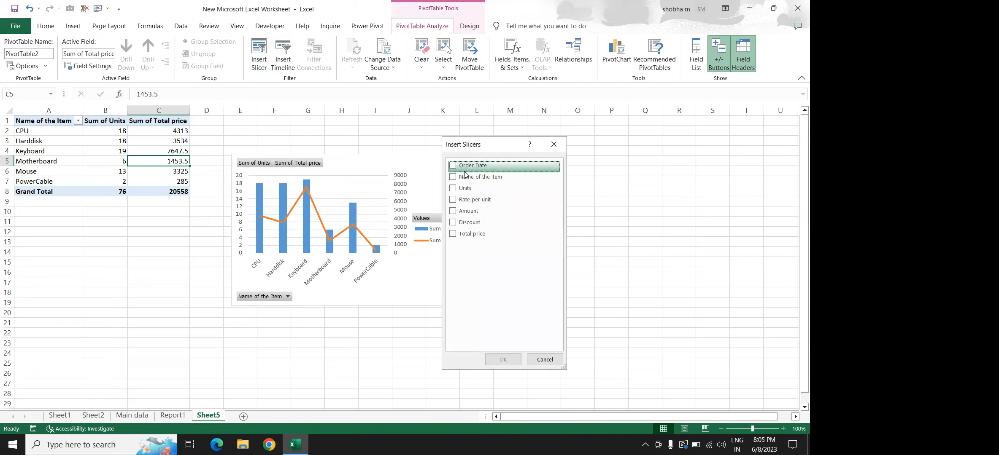
{"action": "left_click", "coordinate": [453, 165]}
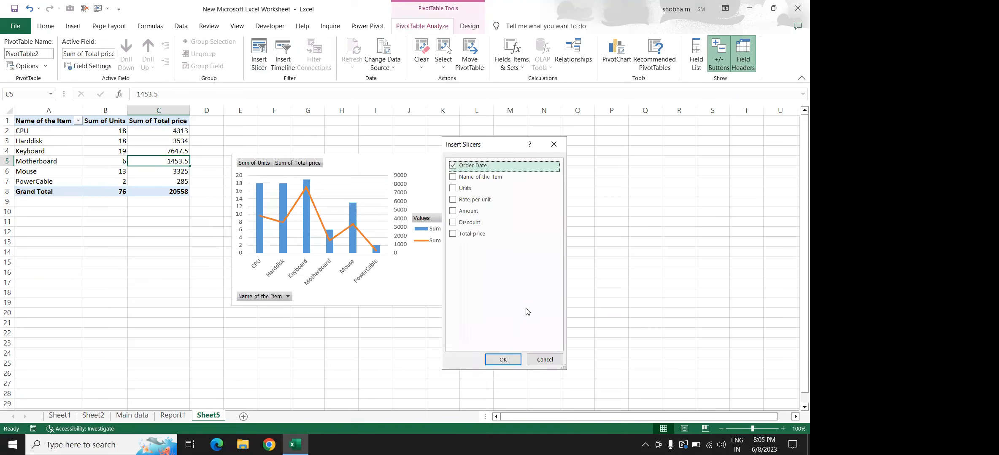
{"action": "left_click", "coordinate": [503, 359]}
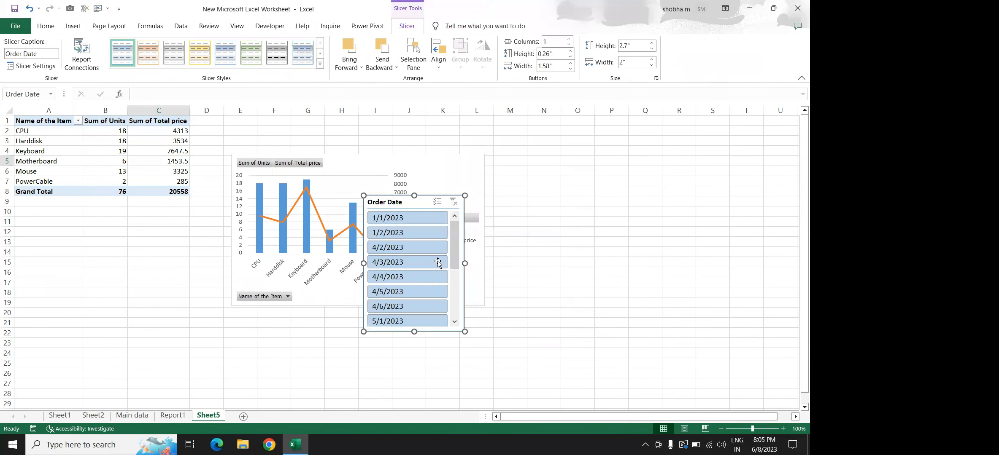
{"action": "key", "text": "Delete"}
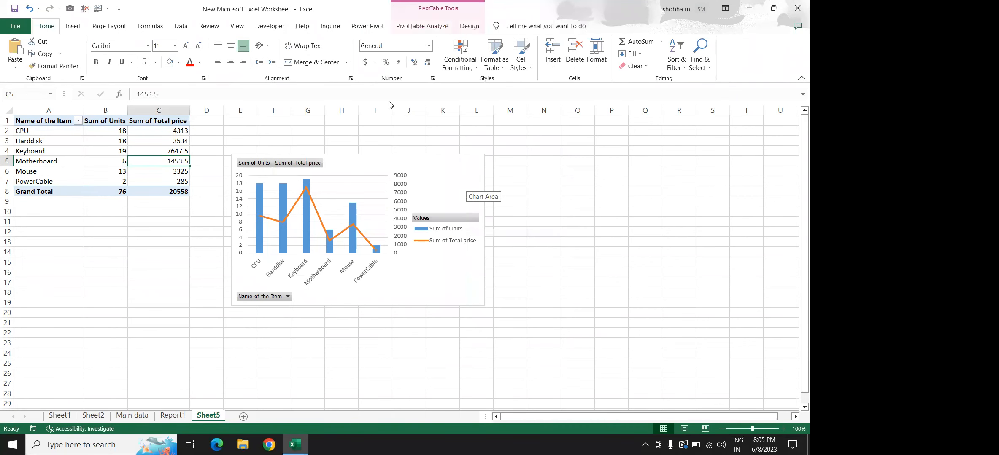
Insert a Name of the Item slicer, resize it to 2.2" by 2.22" and place it to the right of the PivotChart.
{"action": "left_click", "coordinate": [416, 26]}
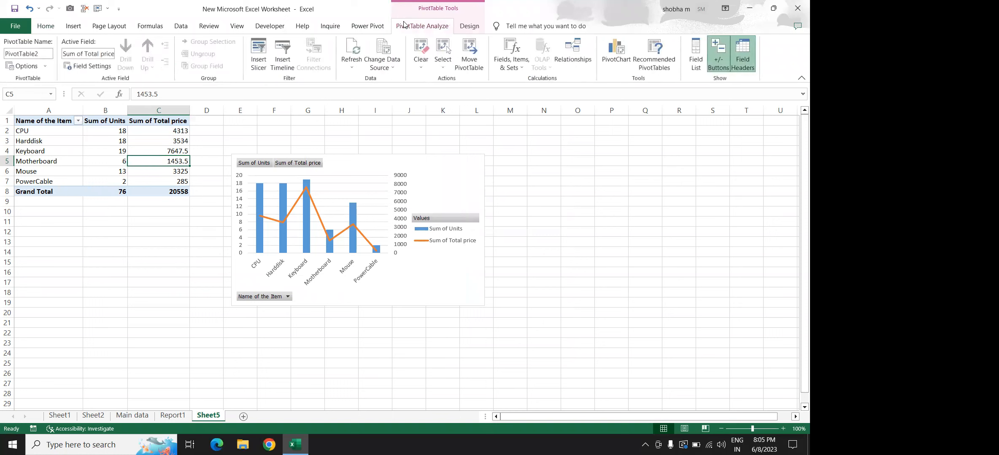
{"action": "left_click", "coordinate": [464, 30]}
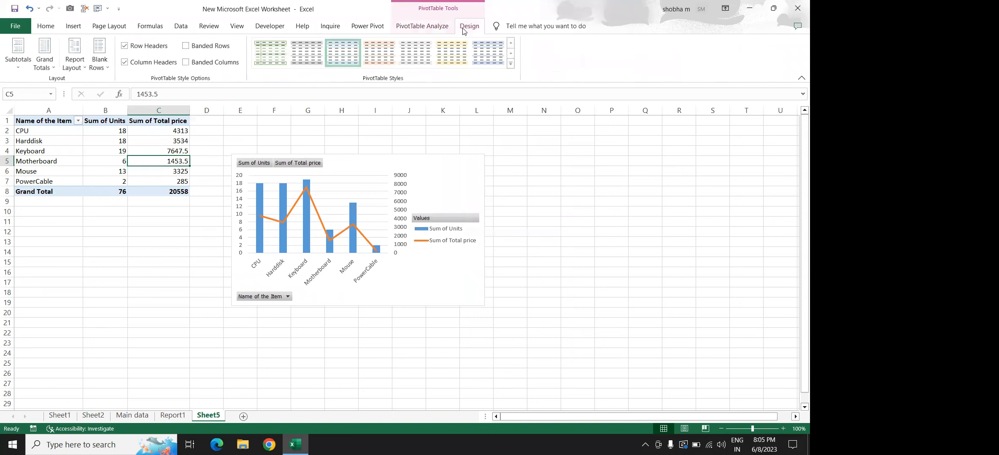
{"action": "left_click", "coordinate": [58, 143]}
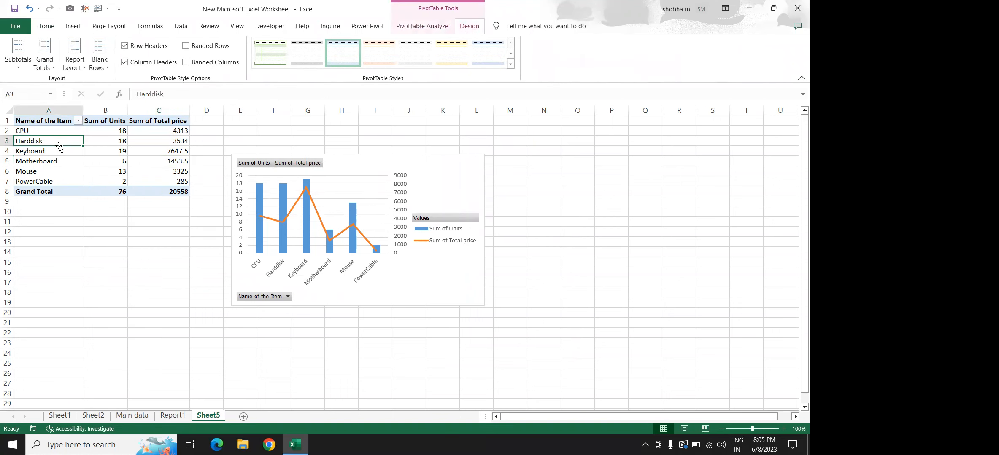
{"action": "left_click", "coordinate": [427, 26]}
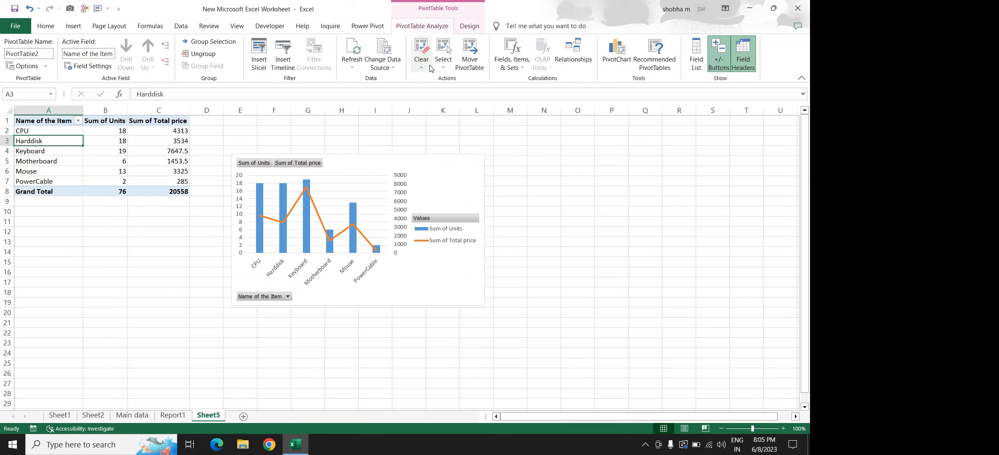
{"action": "left_click", "coordinate": [255, 67]}
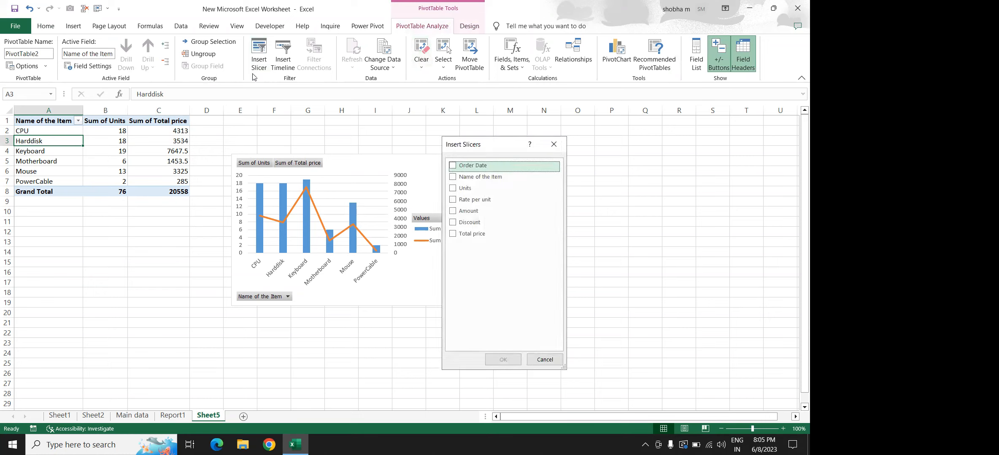
{"action": "left_click", "coordinate": [454, 177]}
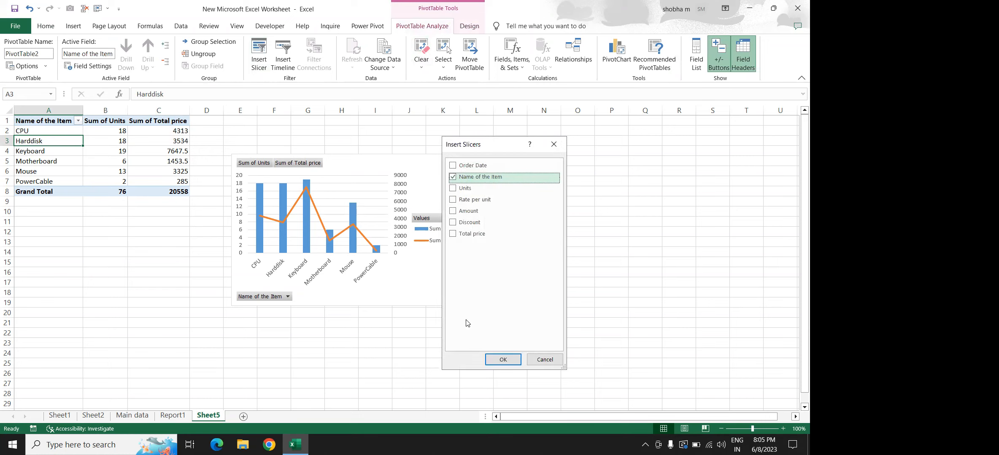
{"action": "left_click", "coordinate": [503, 359]}
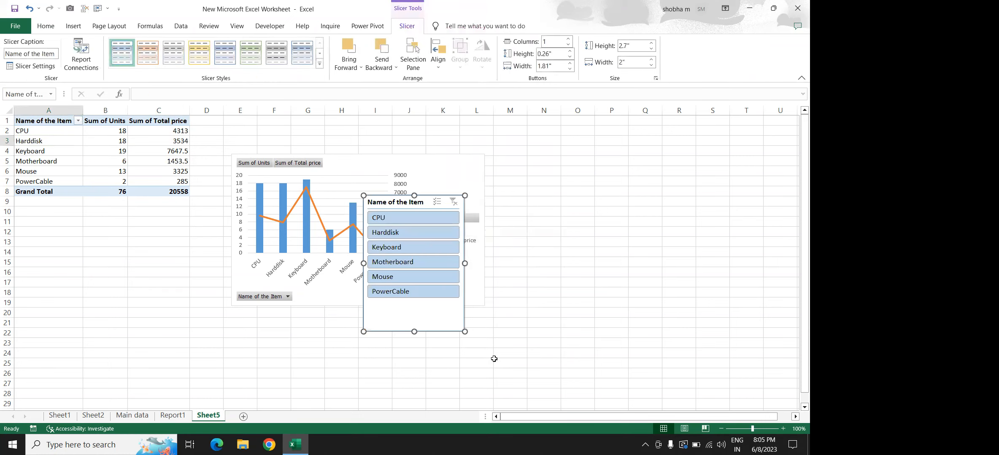
{"action": "left_click_drag", "start_coordinate": [464, 331], "coordinate": [475, 307]}
{"action": "left_click_drag", "start_coordinate": [428, 203], "coordinate": [584, 129]}
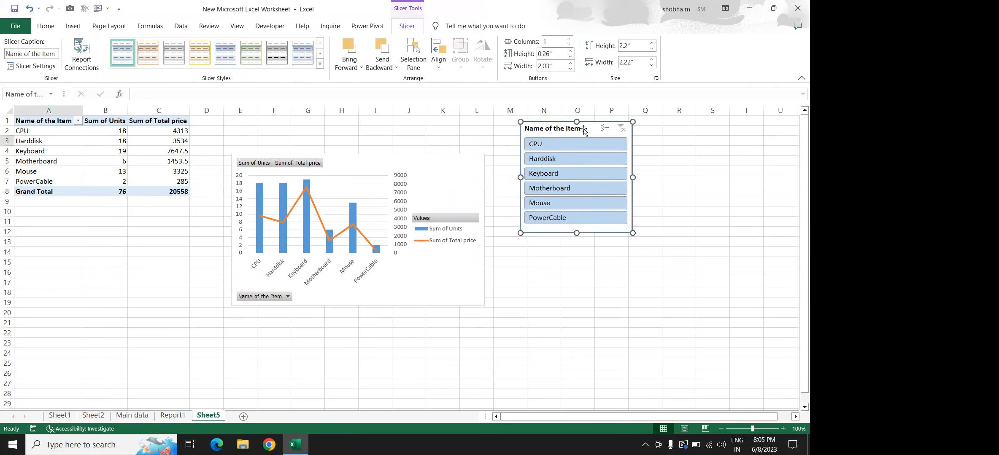
Filter the report with the slicer by Harddisk, Keyboard and Motherboard in turn.
{"action": "left_click", "coordinate": [555, 162]}
{"action": "left_click", "coordinate": [552, 175]}
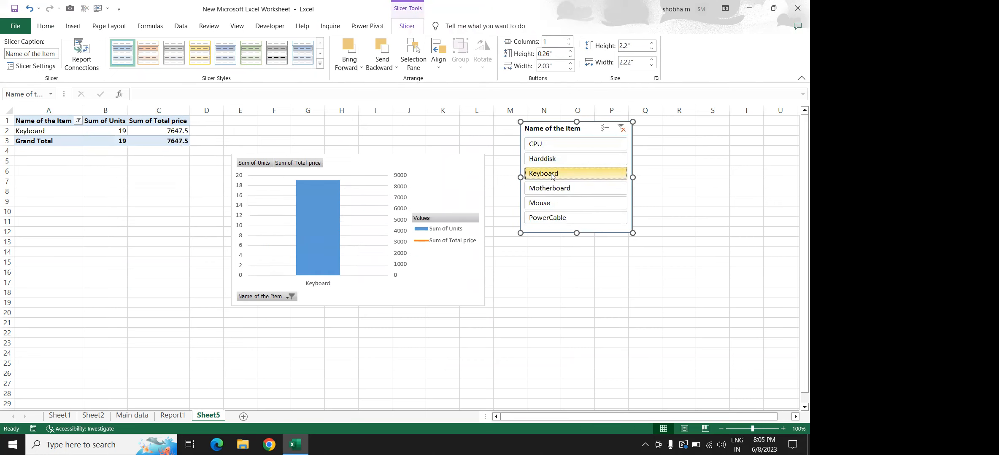
{"action": "left_click", "coordinate": [551, 191]}
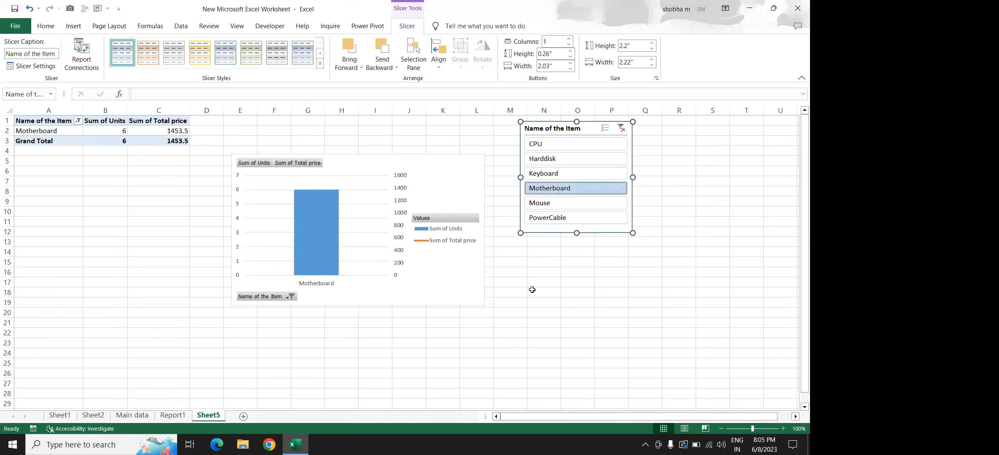
Delete the Name of the Item slicer, undo back to before its item filters, and delete the slicer again.
{"action": "key", "text": "Delete"}
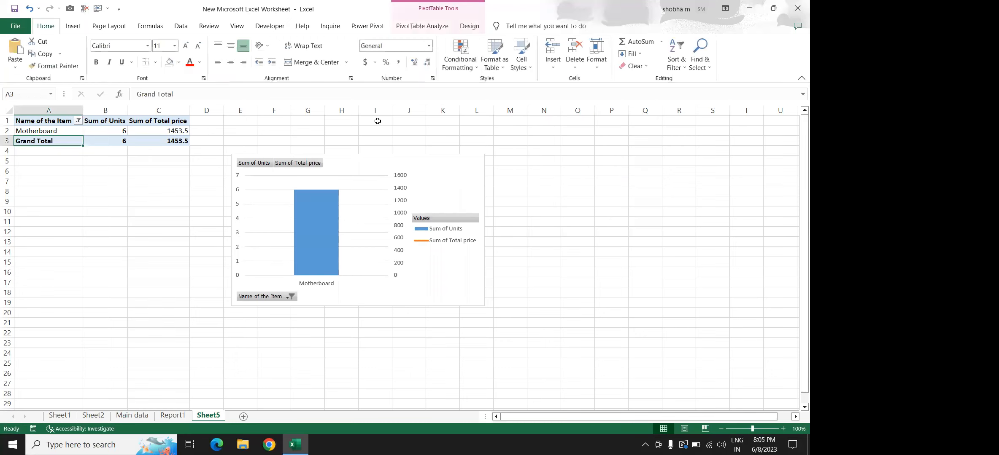
{"action": "key", "text": "ctrl+z"}
{"action": "key", "text": "ctrl+z"}
{"action": "key", "text": "ctrl+z"}
{"action": "key", "text": "ctrl+z"}
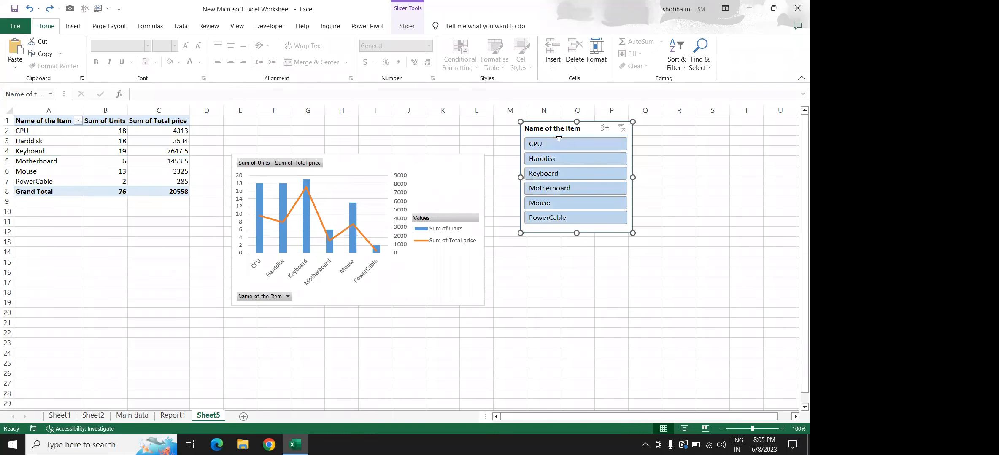
{"action": "key", "text": "Delete"}
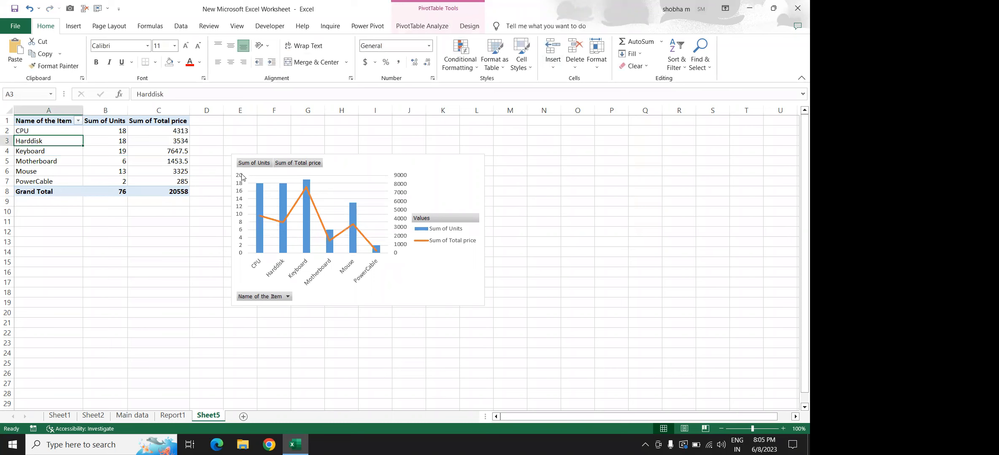
Show the PivotTable Fields list for the units and total price report.
{"action": "left_click", "coordinate": [152, 145]}
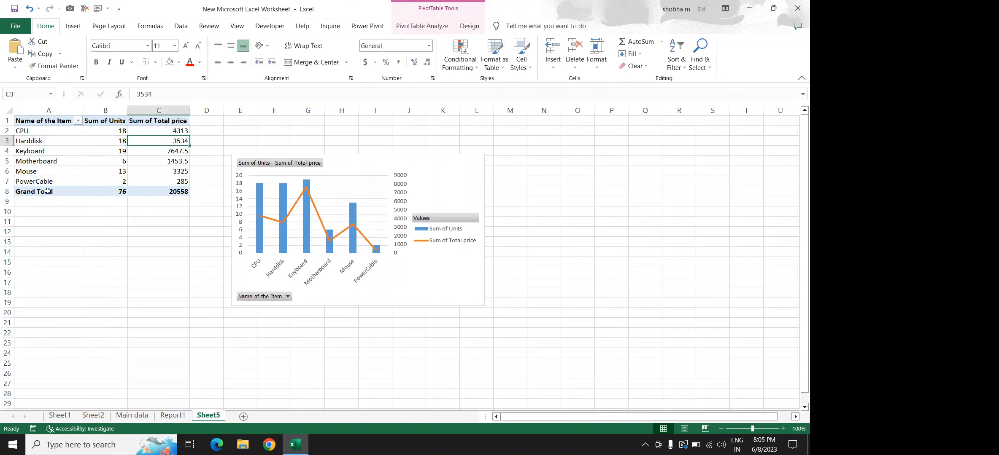
{"action": "left_click", "coordinate": [47, 143]}
{"action": "left_click", "coordinate": [416, 26]}
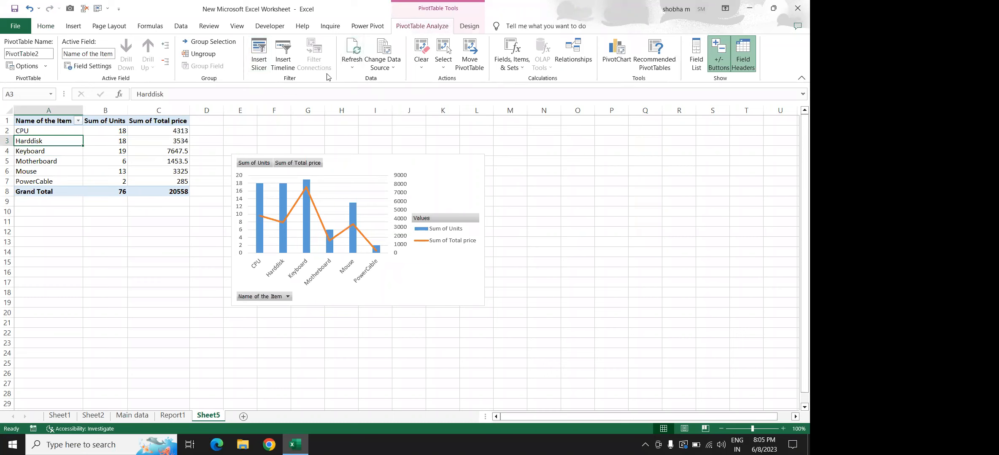
{"action": "left_click", "coordinate": [102, 149]}
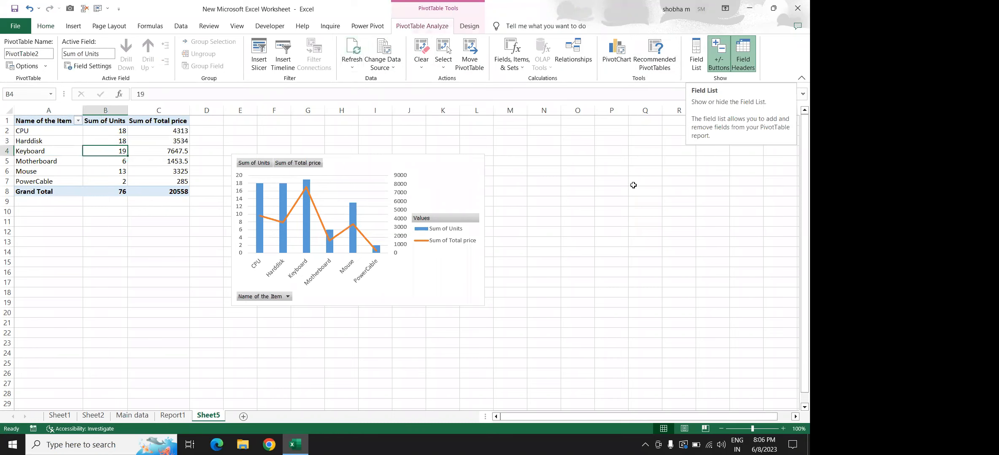
{"action": "left_click", "coordinate": [692, 59]}
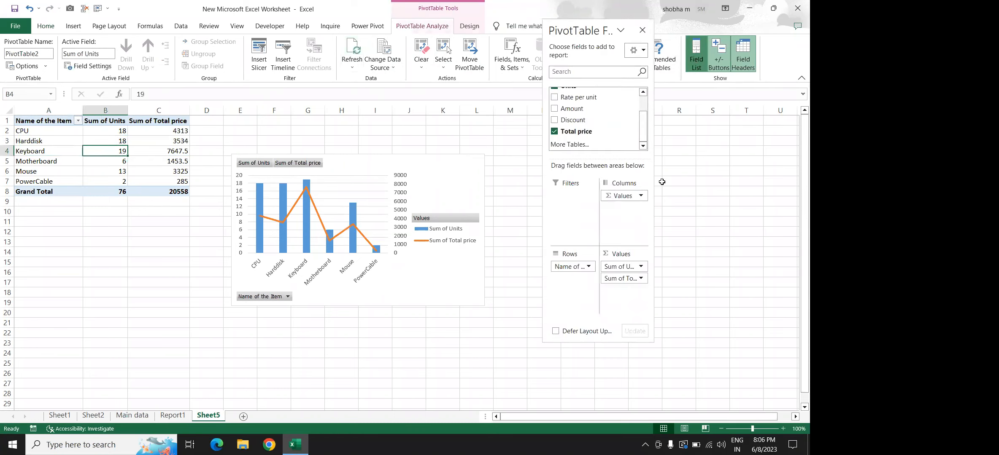
{"action": "scroll", "coordinate": [595, 114], "scroll_direction": "down", "scroll_amount": 2}
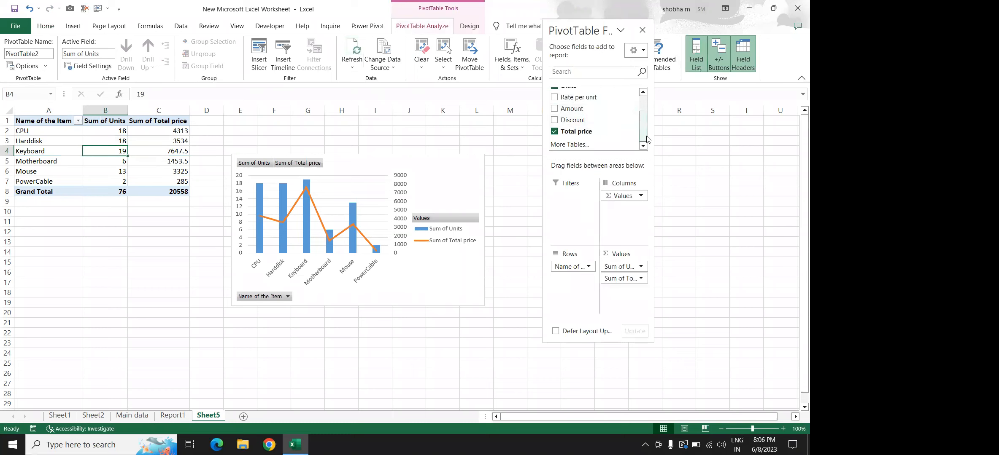
{"action": "scroll", "coordinate": [632, 127], "scroll_direction": "up", "scroll_amount": 2}
{"action": "left_click", "coordinate": [580, 93]}
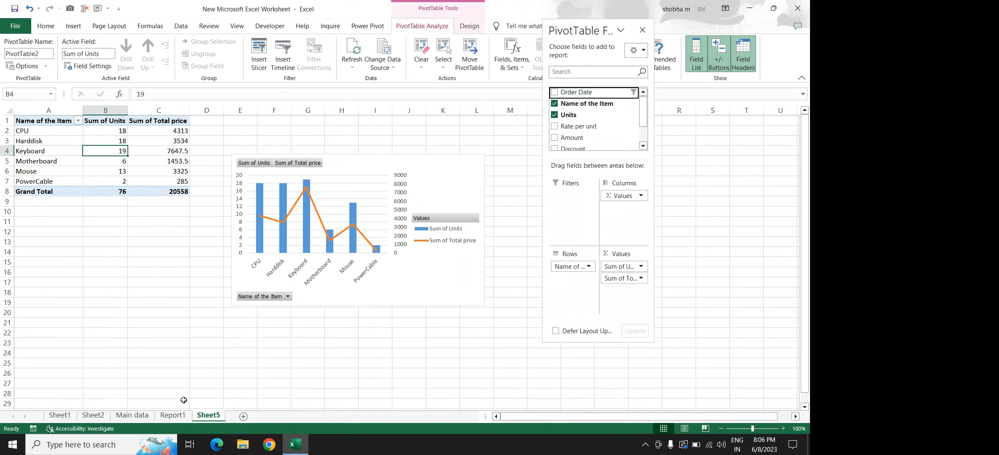
Switch to the Report1 sheet, select a cell in its pivot table and hide the PivotTable Fields list.
{"action": "left_click", "coordinate": [169, 417]}
{"action": "left_click", "coordinate": [141, 224]}
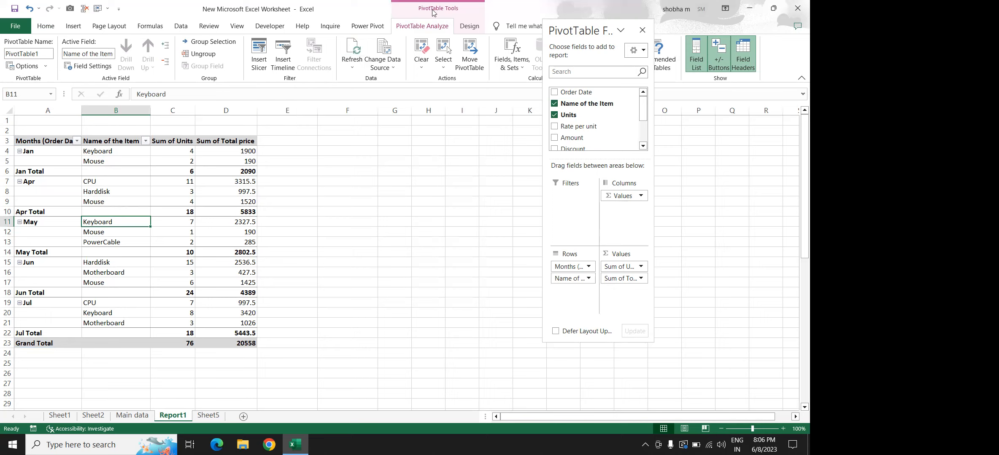
{"action": "left_click", "coordinate": [642, 30]}
Insert a combo PivotChart with units as columns and total price as a secondary-axis line, widen it to 7.23" and place it beside the report.
{"action": "left_click", "coordinate": [606, 61]}
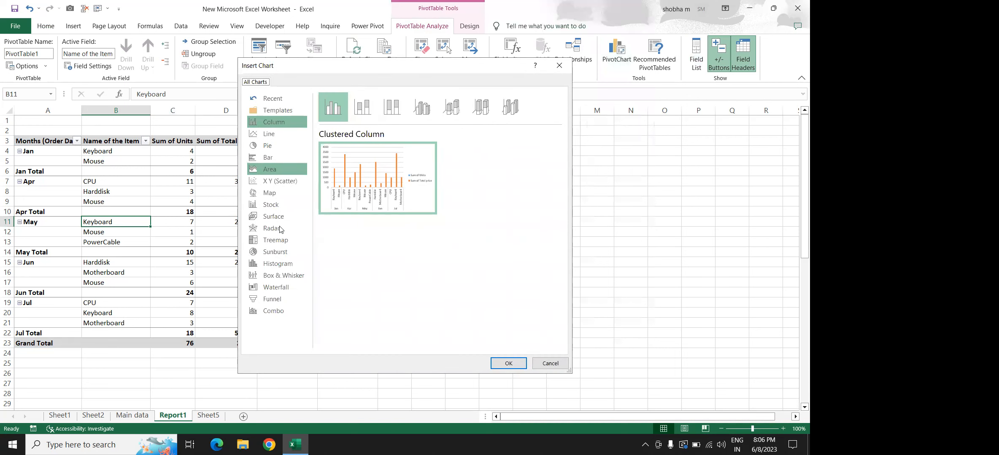
{"action": "left_click", "coordinate": [262, 314]}
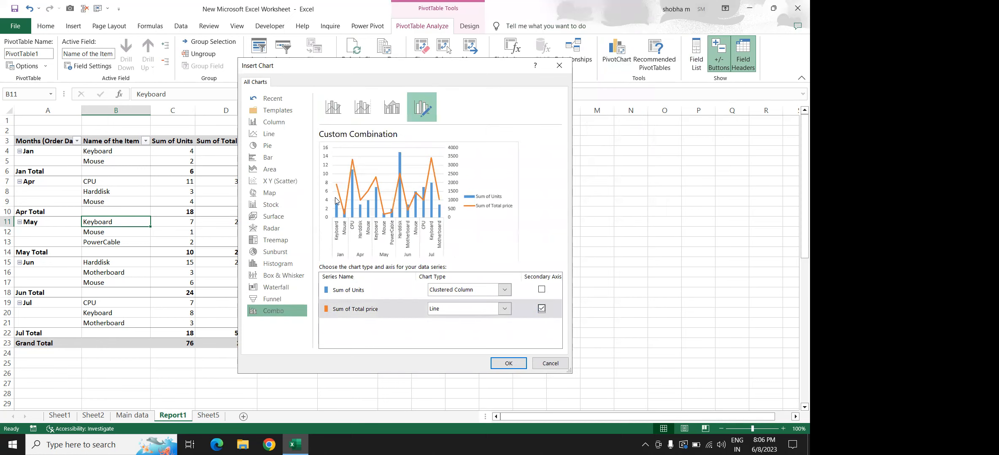
{"action": "left_click", "coordinate": [496, 368]}
{"action": "left_click_drag", "start_coordinate": [534, 263], "coordinate": [645, 264]}
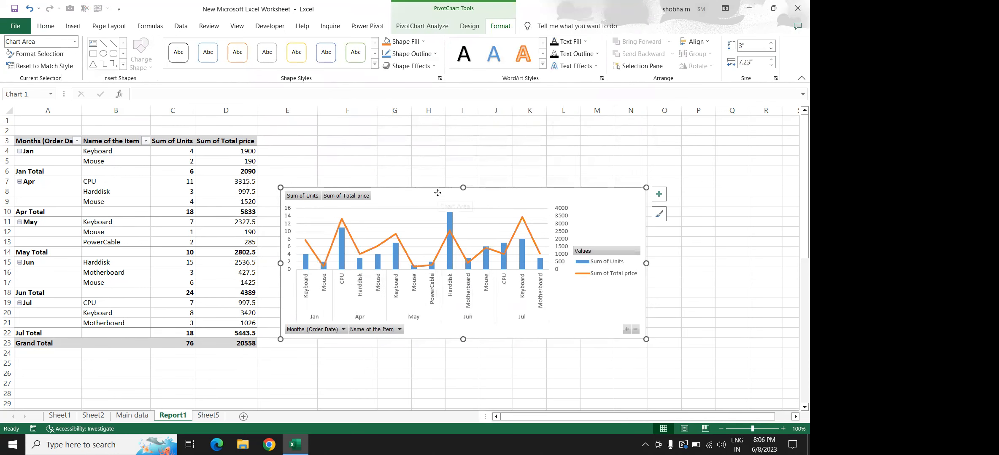
{"action": "left_click_drag", "start_coordinate": [432, 195], "coordinate": [463, 155]}
Remove the Months (Order Date) field from the PivotChart and resize the chart to 2.89" by 5.46".
{"action": "left_click", "coordinate": [349, 278]}
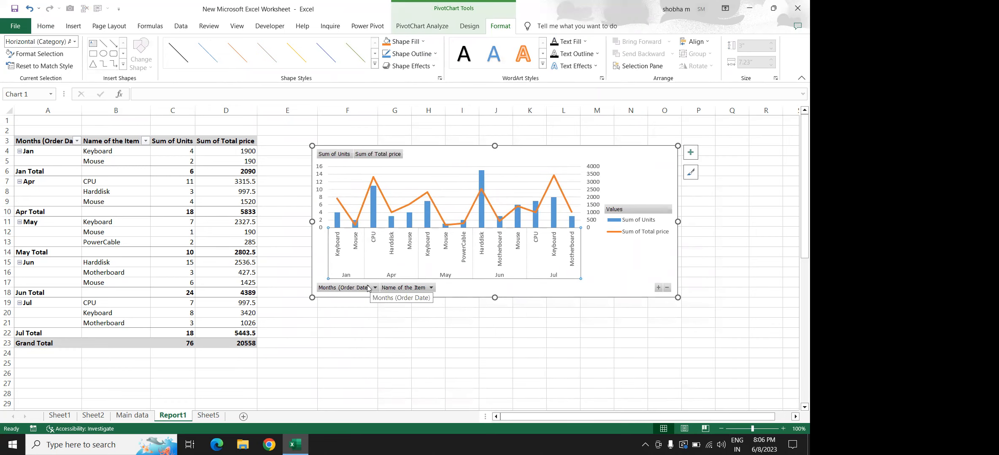
{"action": "right_click", "coordinate": [363, 288]}
{"action": "left_click", "coordinate": [388, 269]}
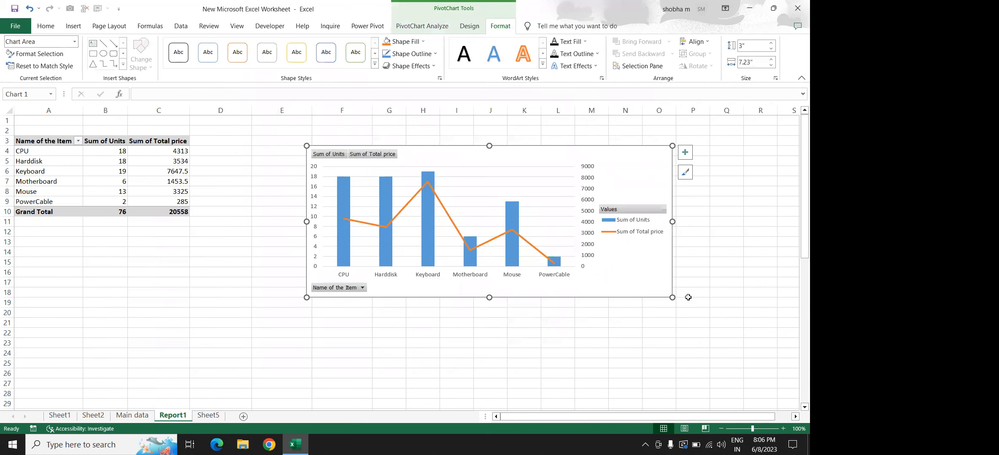
{"action": "left_click_drag", "start_coordinate": [672, 297], "coordinate": [582, 291]}
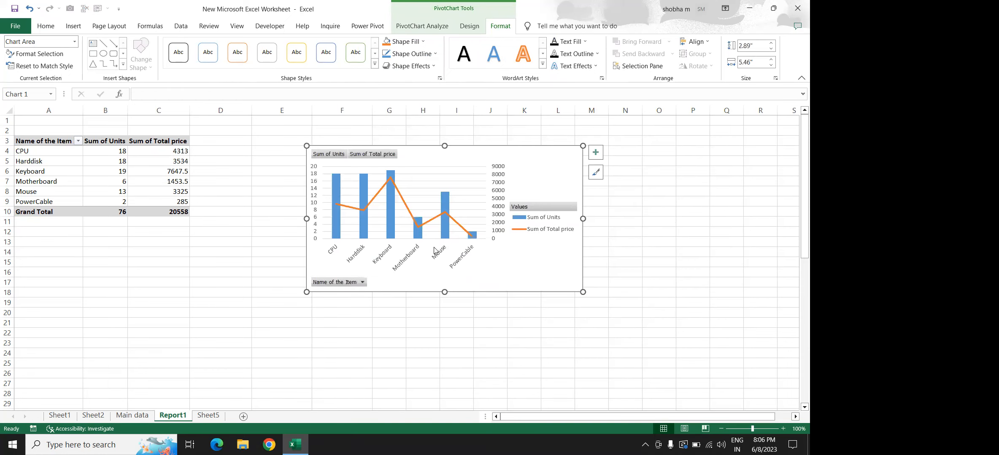
Insert a Months (Order Date) slicer, resize it to 1.9" by 2.43" and place it below the pivot table.
{"action": "left_click", "coordinate": [165, 180]}
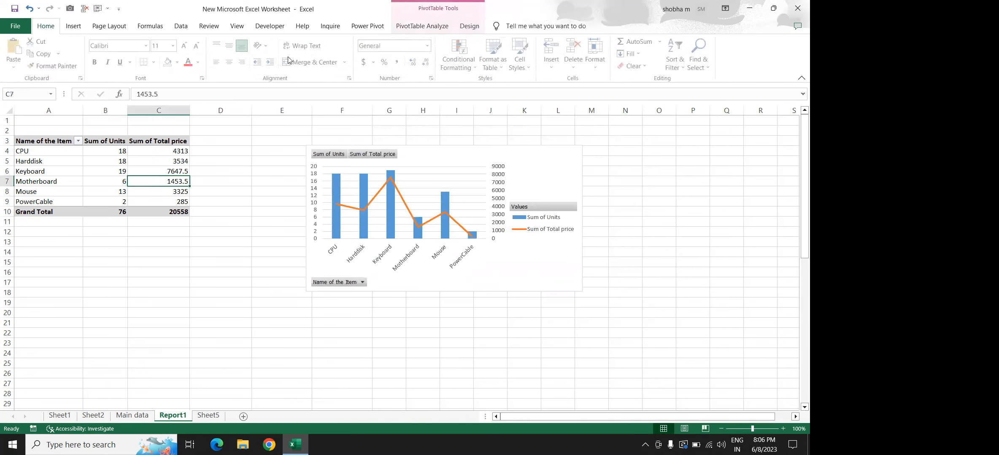
{"action": "left_click", "coordinate": [434, 28]}
{"action": "left_click", "coordinate": [262, 63]}
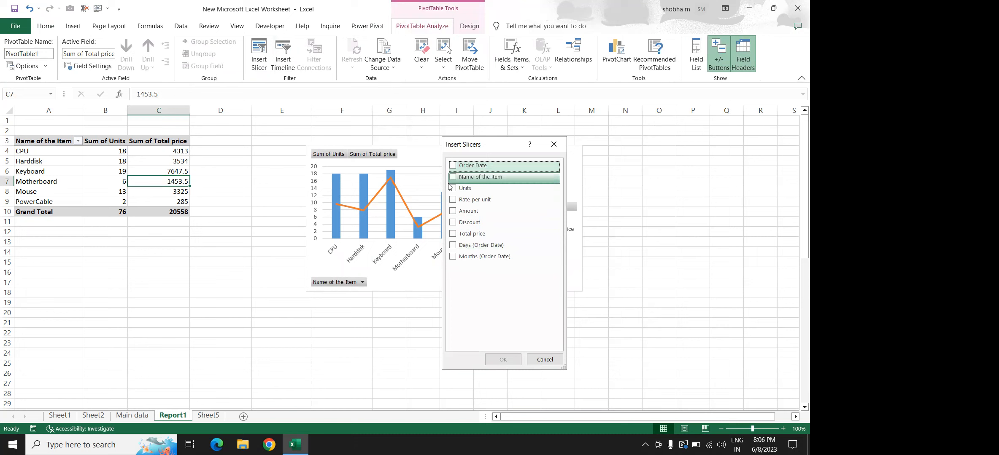
{"action": "left_click", "coordinate": [452, 258]}
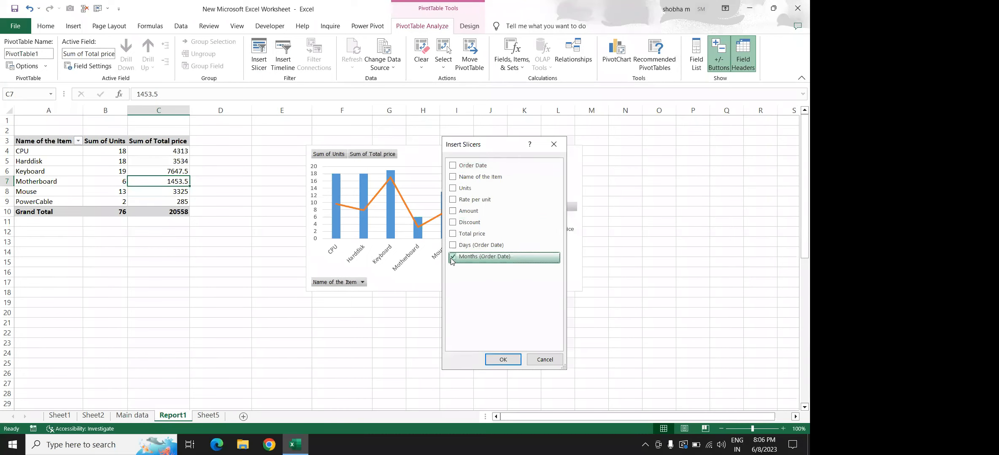
{"action": "left_click", "coordinate": [502, 359]}
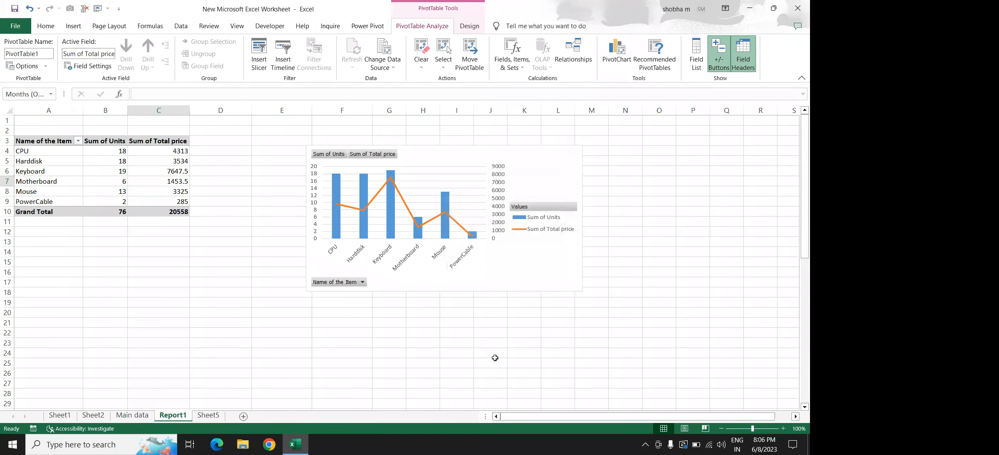
{"action": "left_click_drag", "start_coordinate": [465, 331], "coordinate": [486, 291]}
{"action": "left_click_drag", "start_coordinate": [444, 205], "coordinate": [197, 236]}
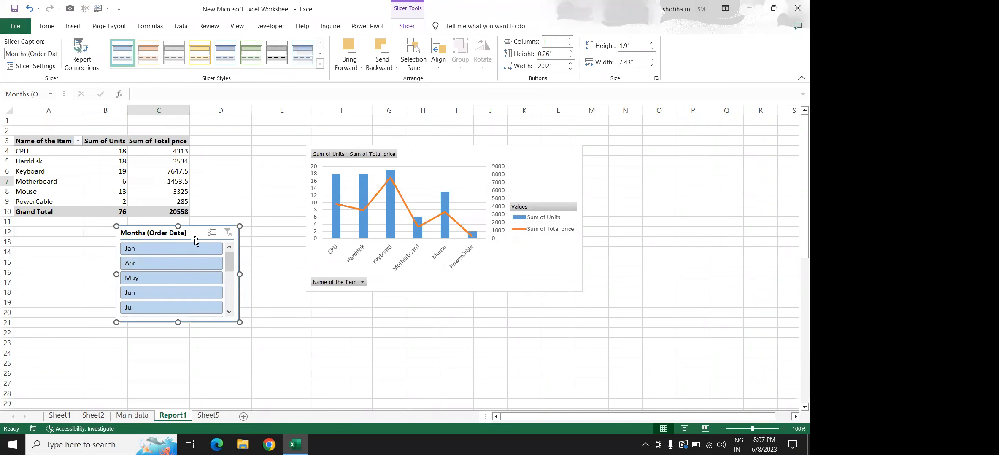
Filter the report with the months slicer by Jan, Apr, May, Jun and Jul in turn.
{"action": "left_click", "coordinate": [190, 245]}
{"action": "left_click", "coordinate": [185, 264]}
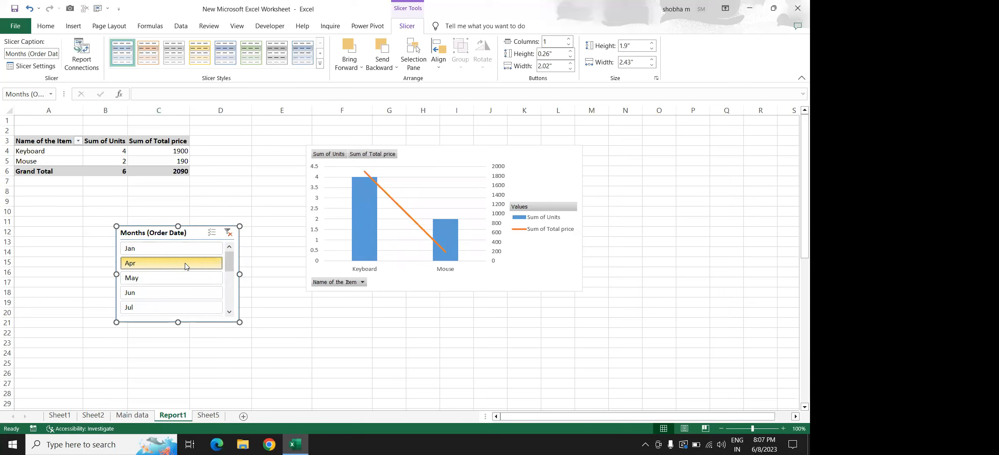
{"action": "left_click", "coordinate": [186, 278]}
{"action": "left_click", "coordinate": [186, 292]}
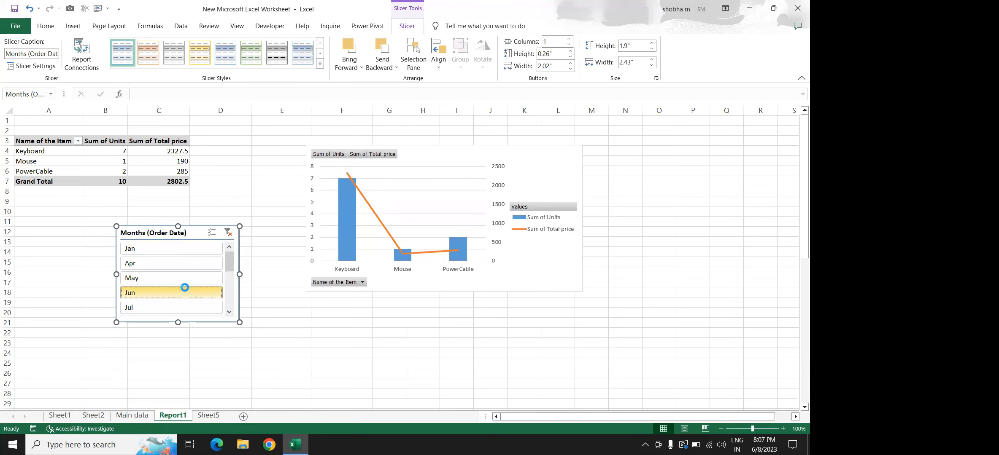
{"action": "left_click", "coordinate": [185, 307]}
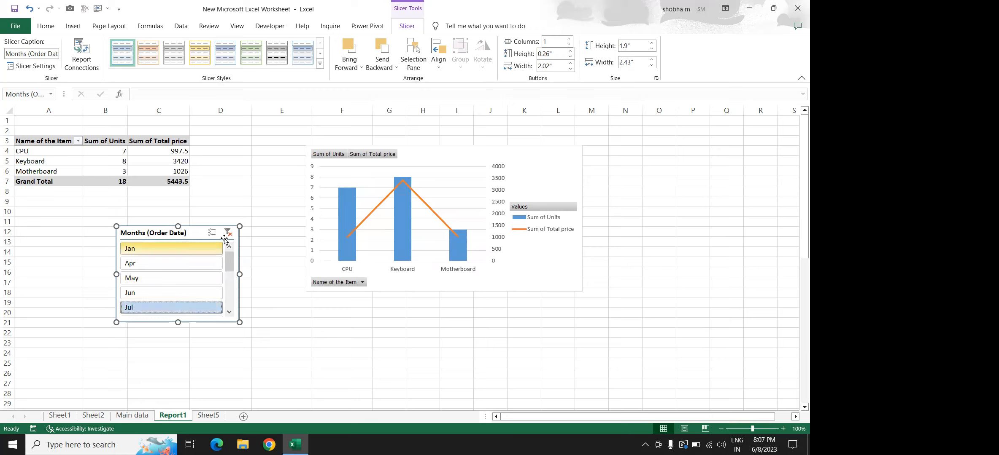
Add Jan, Apr, May and Jun to the Jul selection in the months slicer.
{"action": "left_click", "coordinate": [165, 250], "text": "ctrl"}
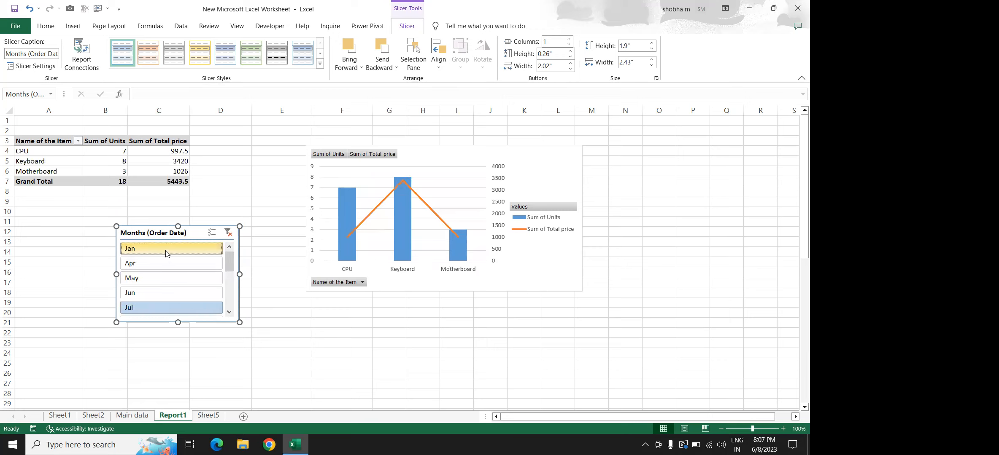
{"action": "left_click", "coordinate": [161, 264], "text": "ctrl"}
{"action": "left_click", "coordinate": [160, 278], "text": "ctrl"}
{"action": "left_click", "coordinate": [159, 291], "text": "ctrl"}
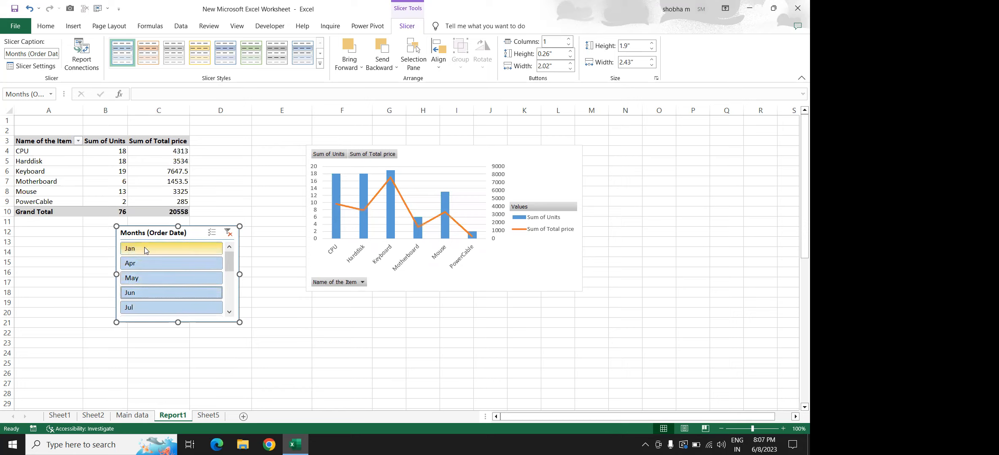
Move the months slicer under the first columns of the pivot table and the PivotChart closer to the table.
{"action": "left_click_drag", "start_coordinate": [163, 232], "coordinate": [120, 201]}
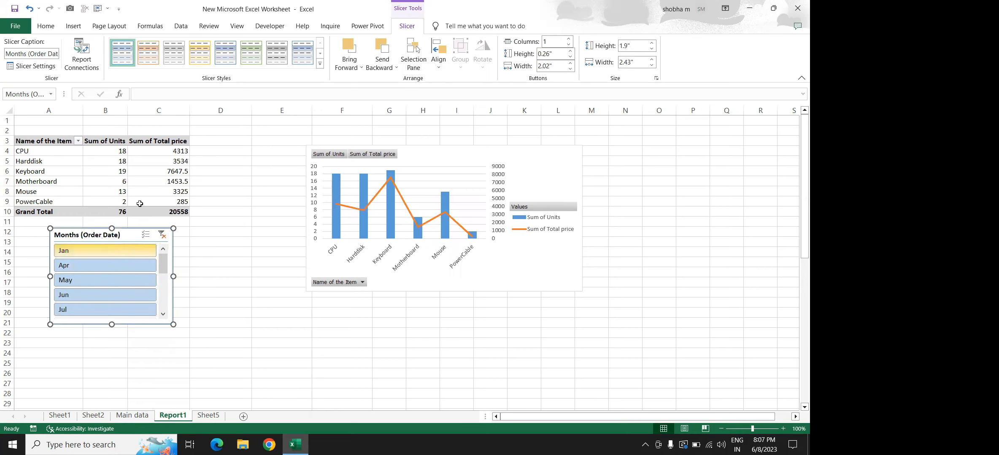
{"action": "left_click_drag", "start_coordinate": [395, 276], "coordinate": [325, 257]}
{"action": "left_click", "coordinate": [415, 378]}
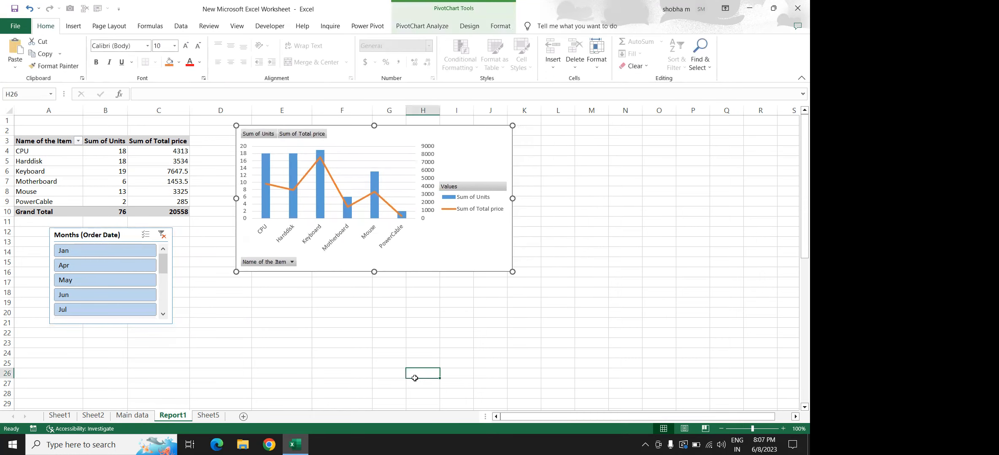
{"action": "left_click", "coordinate": [127, 238]}
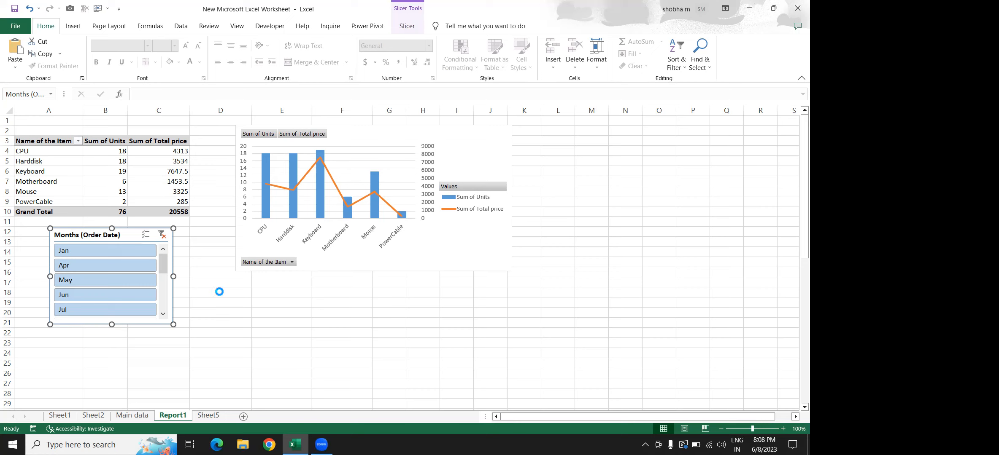
{"action": "left_click", "coordinate": [489, 275]}
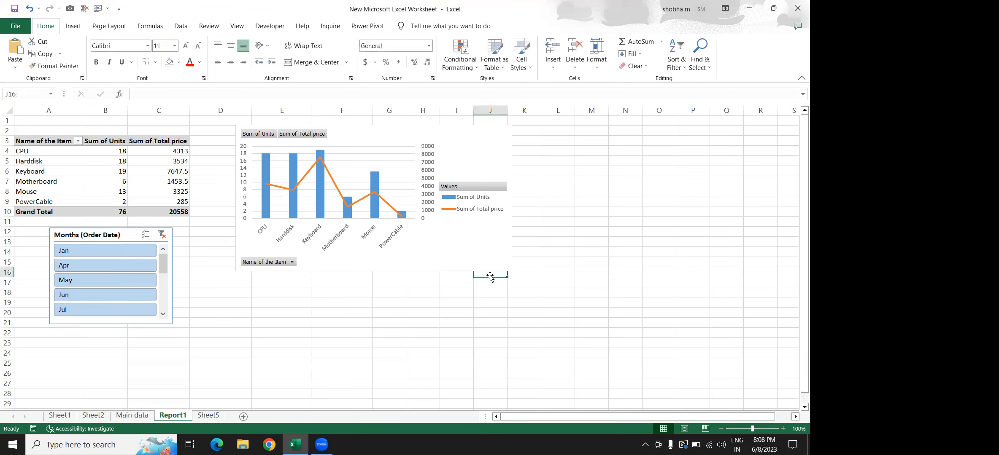
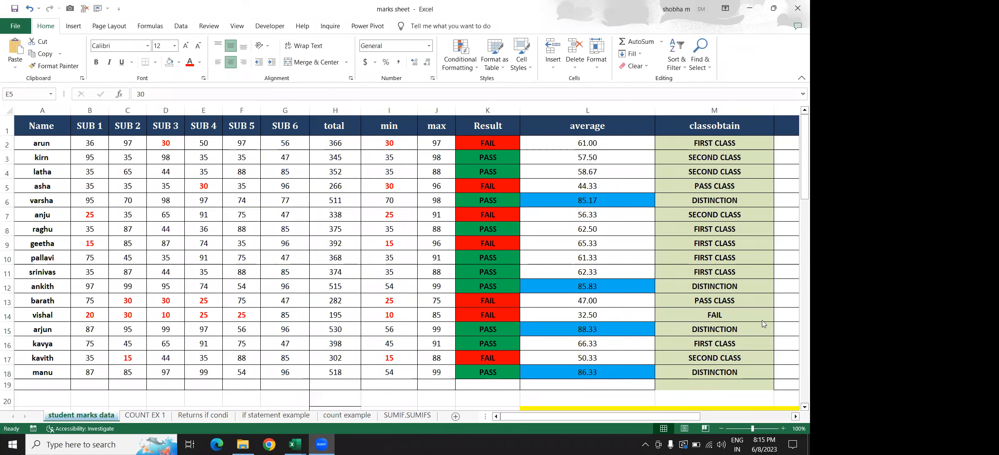
Examine the nested IF formula in cell M2 of the classobtain column on the student marks data sheet.
{"action": "left_click", "coordinate": [738, 166]}
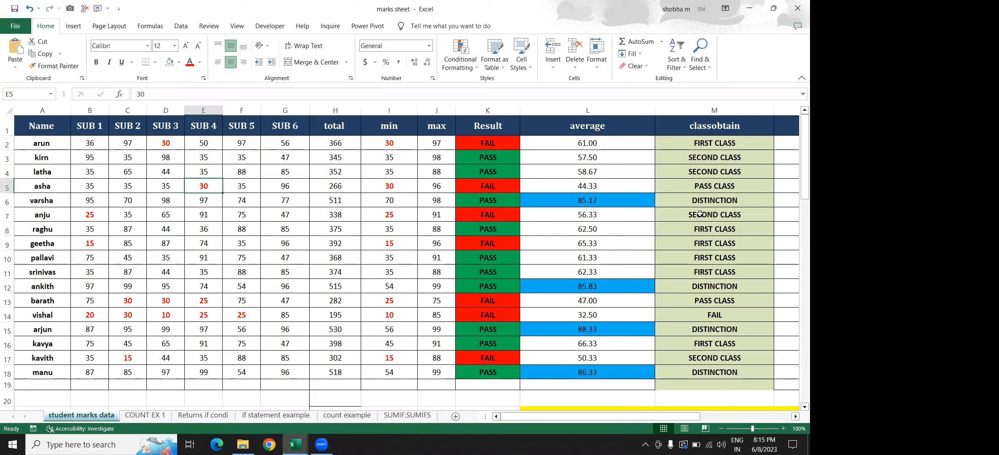
{"action": "key", "text": "Up"}
{"action": "key", "text": "Up"}
{"action": "key", "text": "Right"}
{"action": "key", "text": "Up"}
{"action": "key", "text": "Right"}
{"action": "key", "text": "Right"}
{"action": "key", "text": "Right"}
{"action": "key", "text": "Right"}
{"action": "key", "text": "Right"}
{"action": "key", "text": "Right"}
{"action": "key", "text": "Right"}
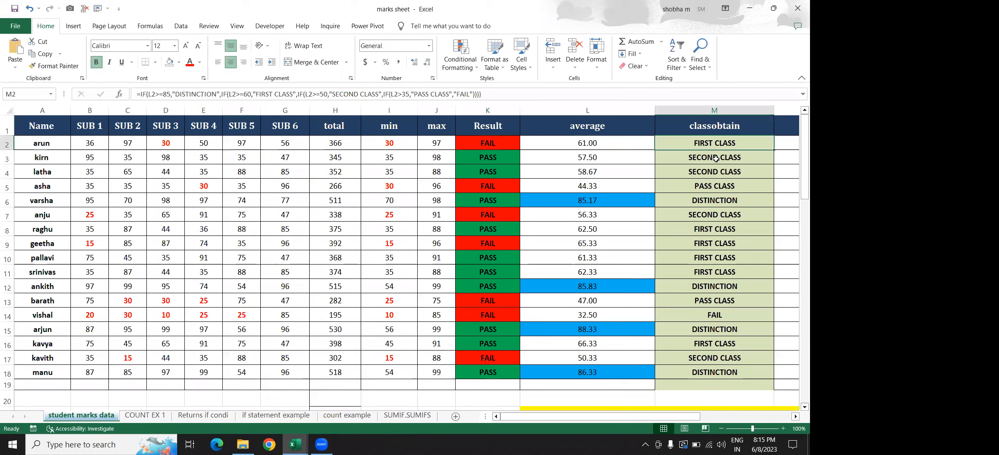
{"action": "left_click", "coordinate": [490, 99]}
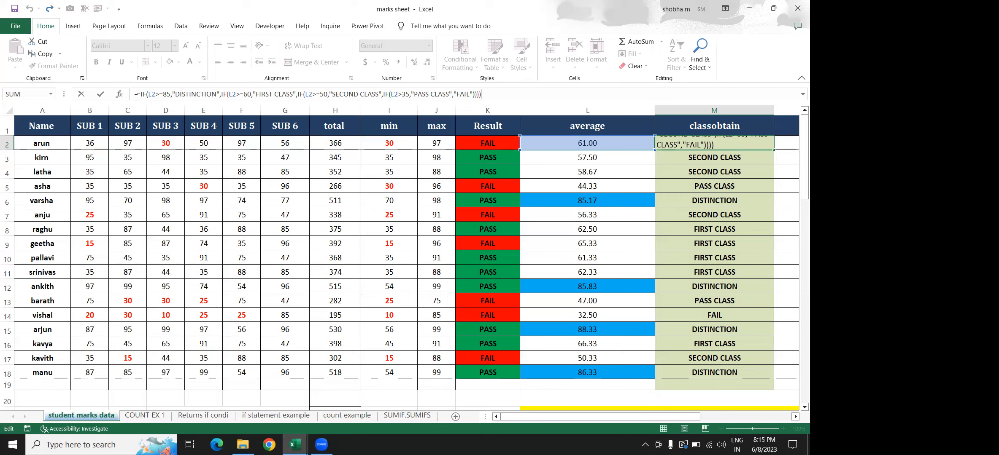
Clear the formulas from the classobtain column, cells M2 to M18.
{"action": "left_click_drag", "start_coordinate": [134, 94], "coordinate": [767, 89]}
{"action": "key", "text": "ctrl+x"}
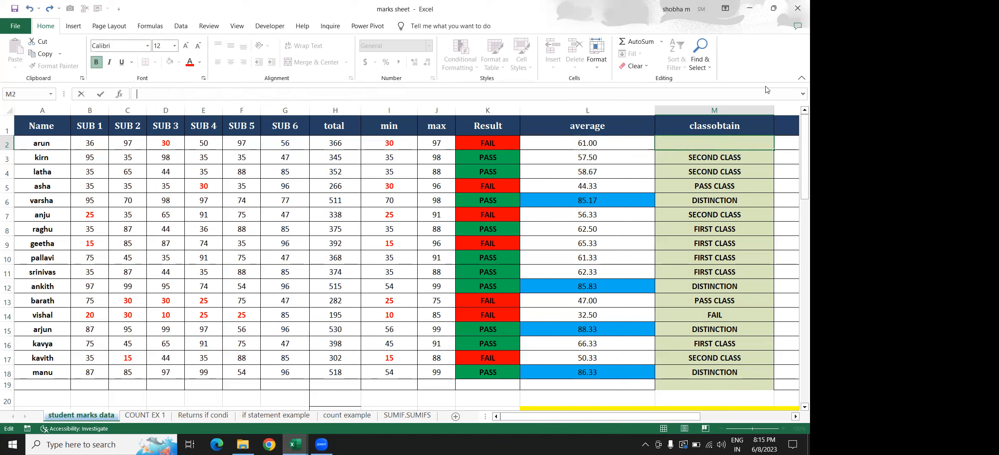
{"action": "key", "text": "Return"}
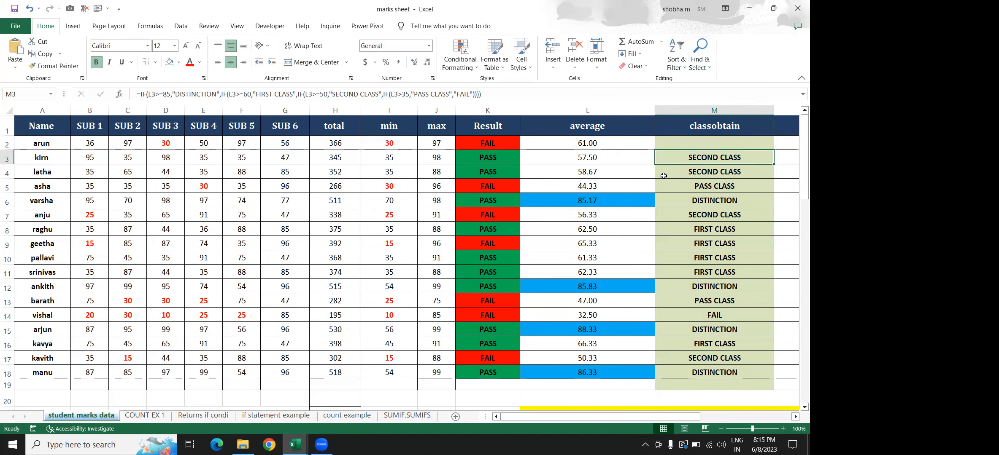
{"action": "left_click", "coordinate": [675, 298]}
{"action": "left_click_drag", "start_coordinate": [693, 154], "coordinate": [691, 366]}
{"action": "key", "text": "Delete"}
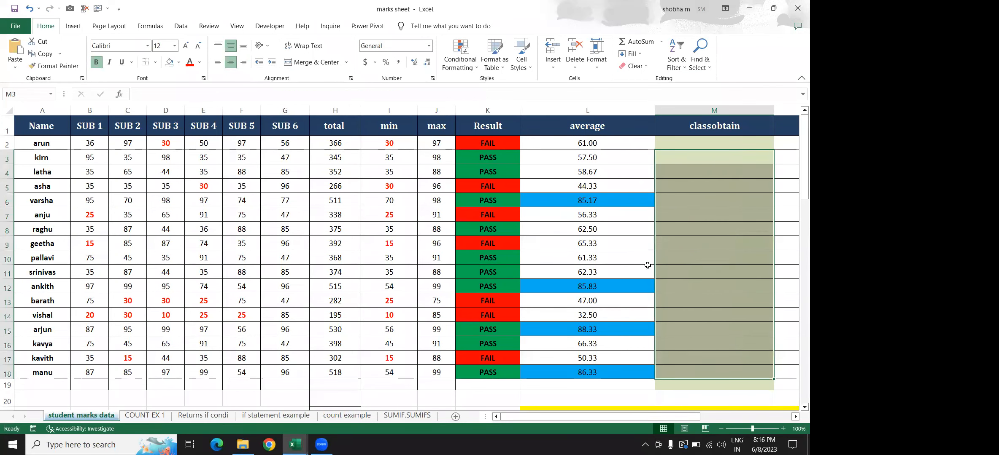
{"action": "left_click", "coordinate": [686, 143]}
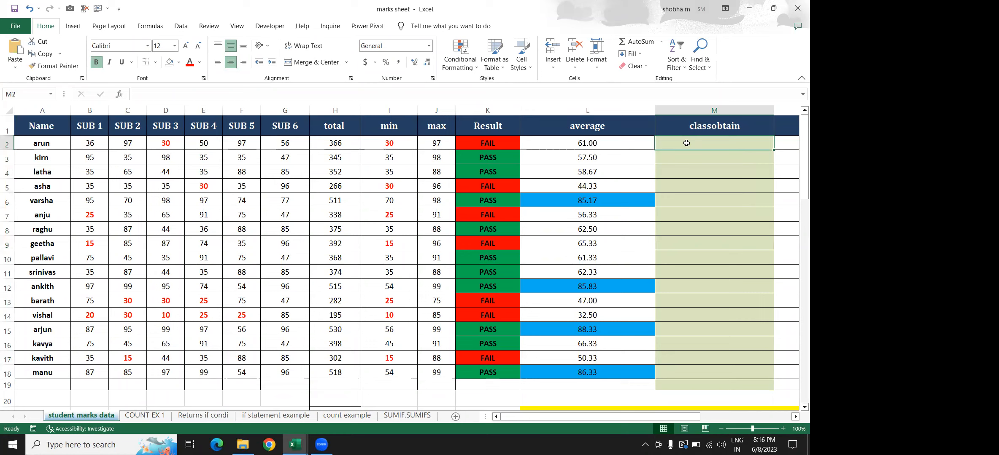
{"action": "type", "text": "="}
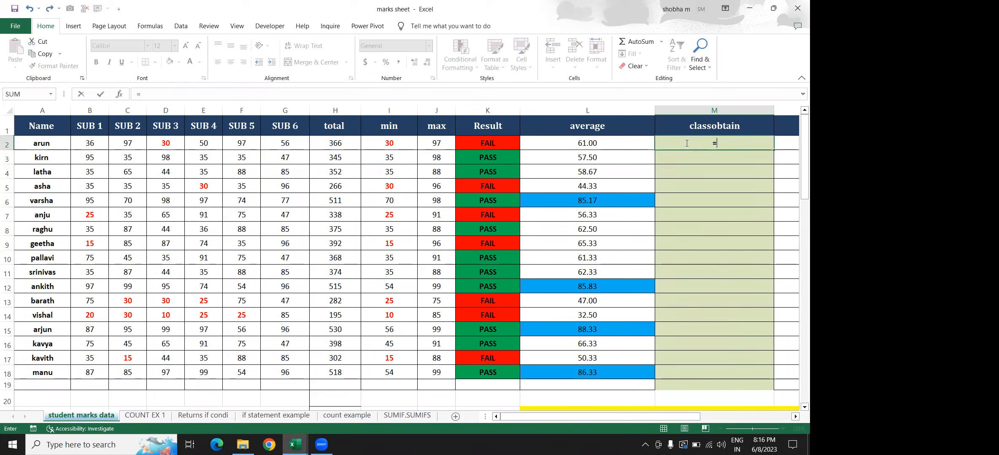
{"action": "type", "text": "if("}
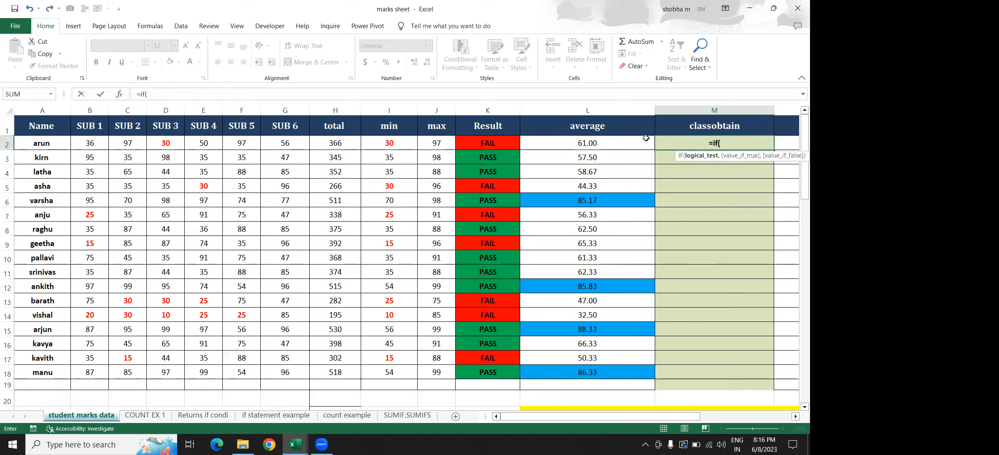
{"action": "left_click", "coordinate": [373, 145]}
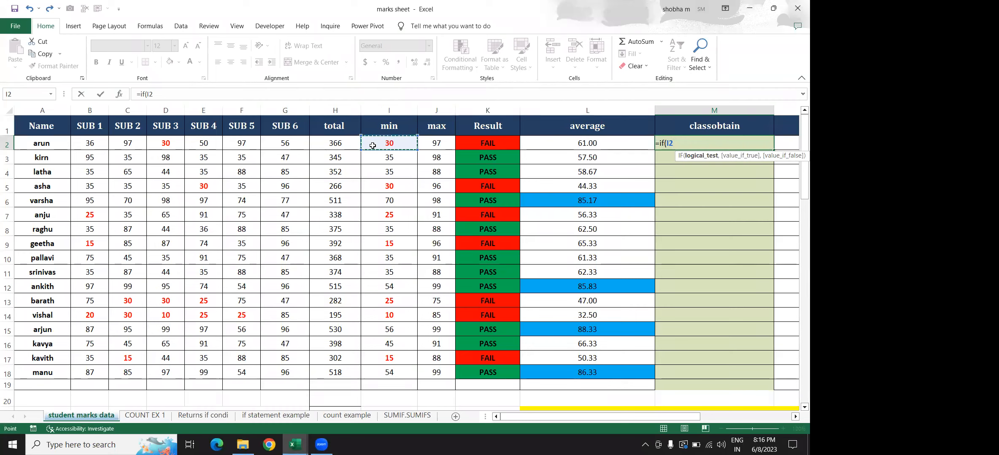
{"action": "key", "text": "super+d"}
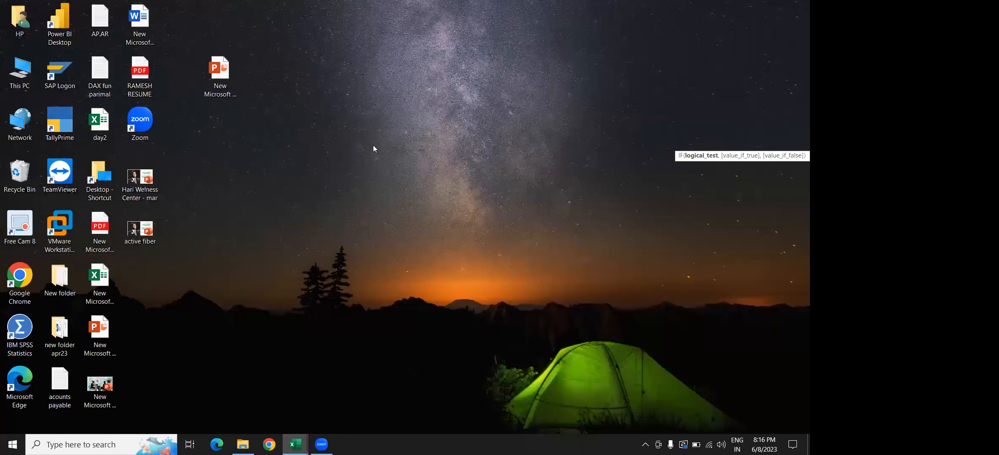
{"action": "key", "text": "super+d"}
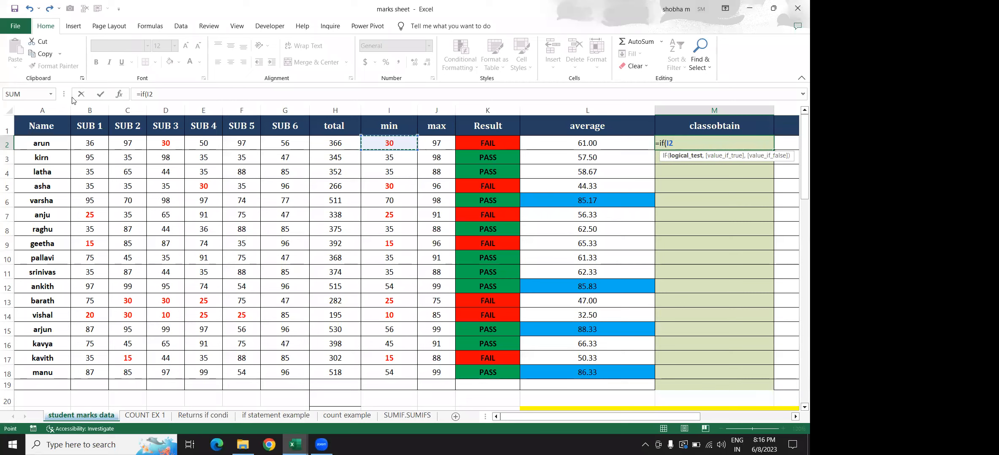
{"action": "key", "text": "BackSpace"}
{"action": "key", "text": "BackSpace"}
{"action": "key", "text": "BackSpace"}
{"action": "key", "text": "BackSpace"}
{"action": "key", "text": "BackSpace"}
{"action": "key", "text": "BackSpace"}
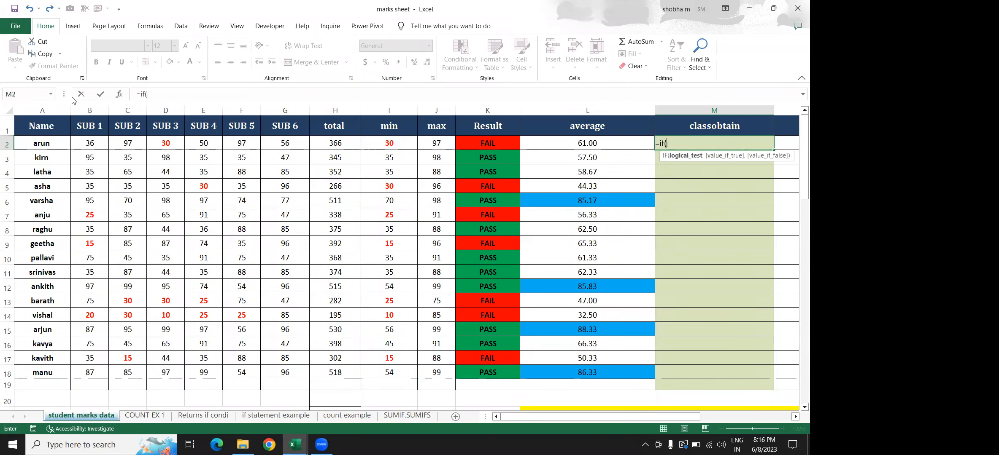
{"action": "key", "text": "Escape"}
{"action": "left_click", "coordinate": [488, 186]}
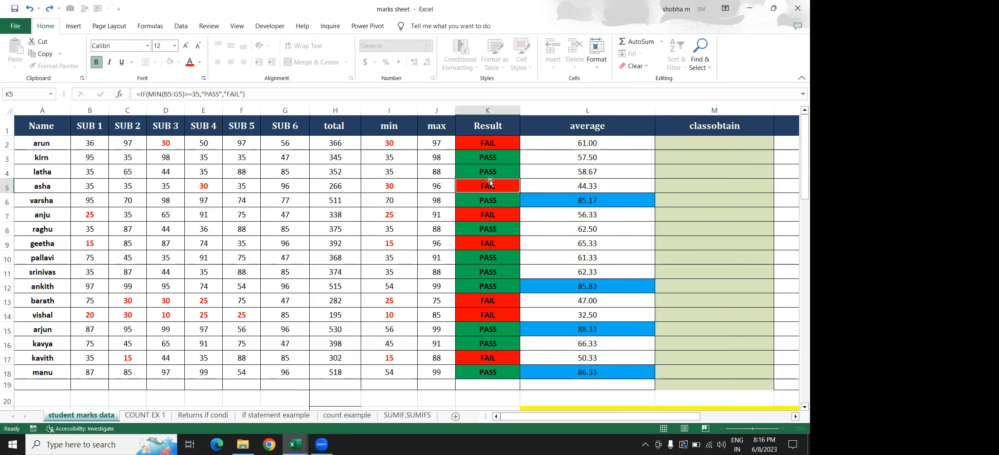
{"action": "left_click", "coordinate": [715, 139]}
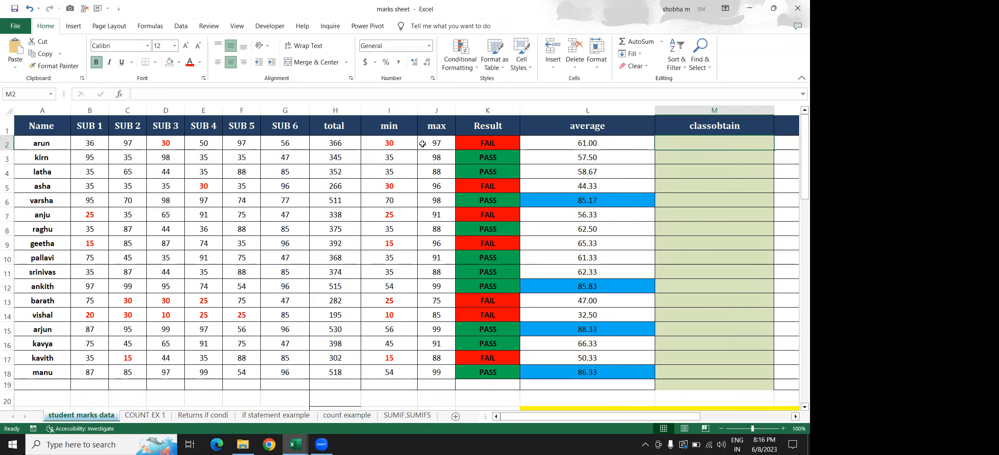
{"action": "left_click", "coordinate": [389, 144]}
{"action": "left_click", "coordinate": [306, 142]}
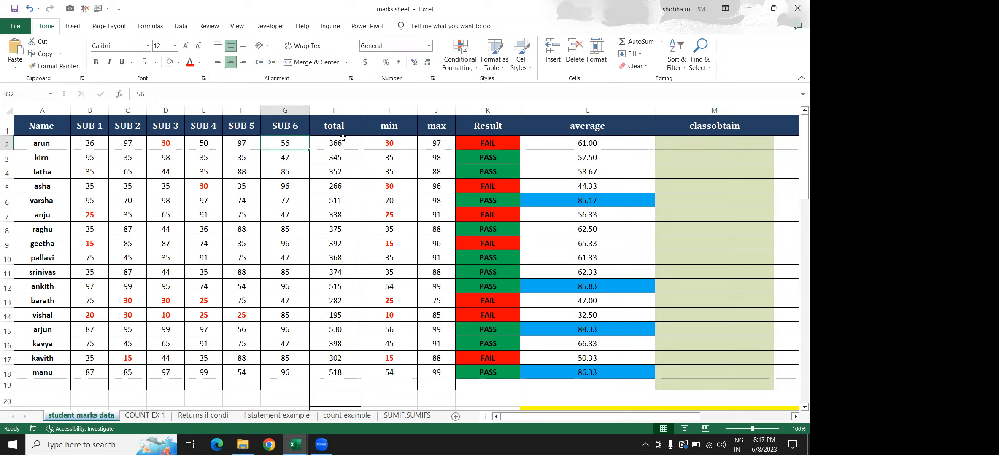
{"action": "left_click", "coordinate": [341, 140]}
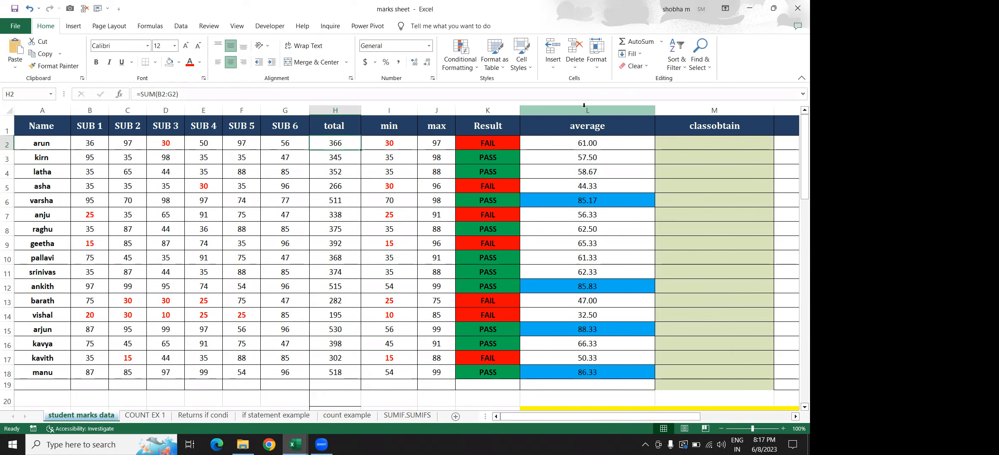
{"action": "left_click", "coordinate": [568, 118]}
{"action": "left_click", "coordinate": [571, 111]}
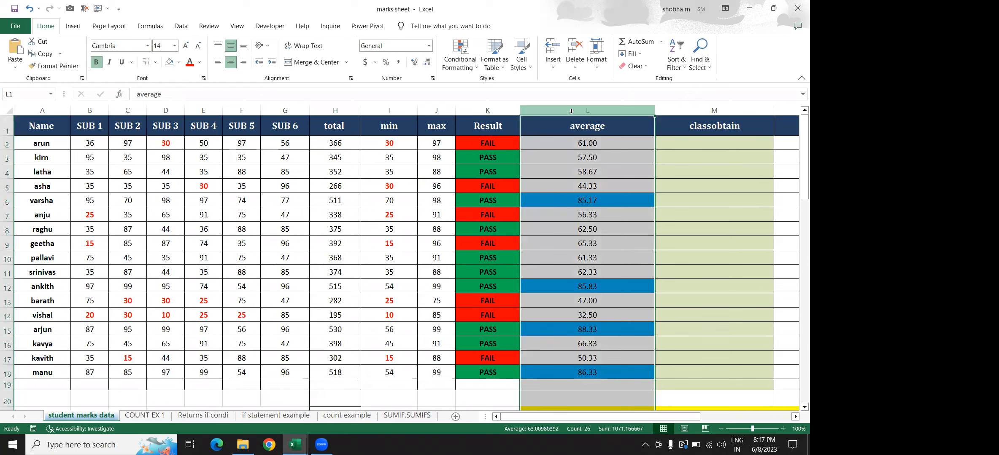
Undo the clearing of the classobtain column to restore its formulas in cells M2 to M18.
{"action": "key", "text": "ctrl+z"}
{"action": "key", "text": "ctrl+z"}
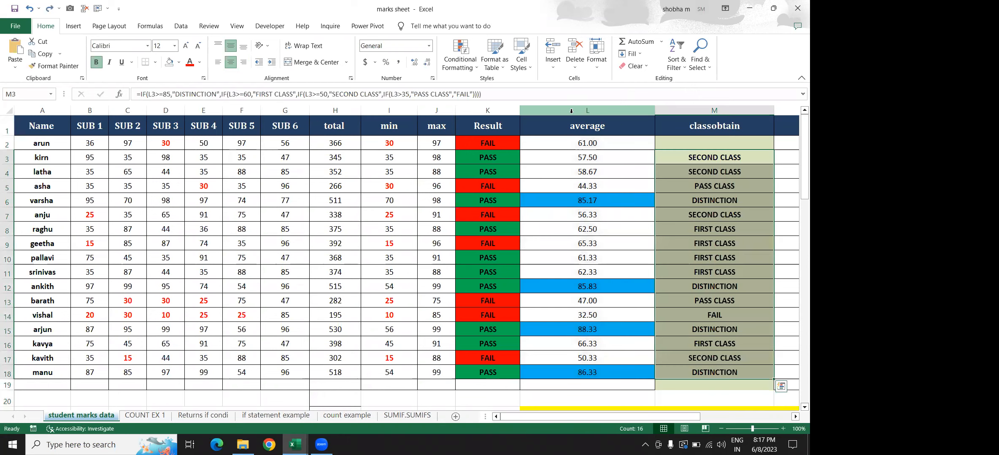
{"action": "key", "text": "ctrl+z"}
{"action": "left_click", "coordinate": [634, 187]}
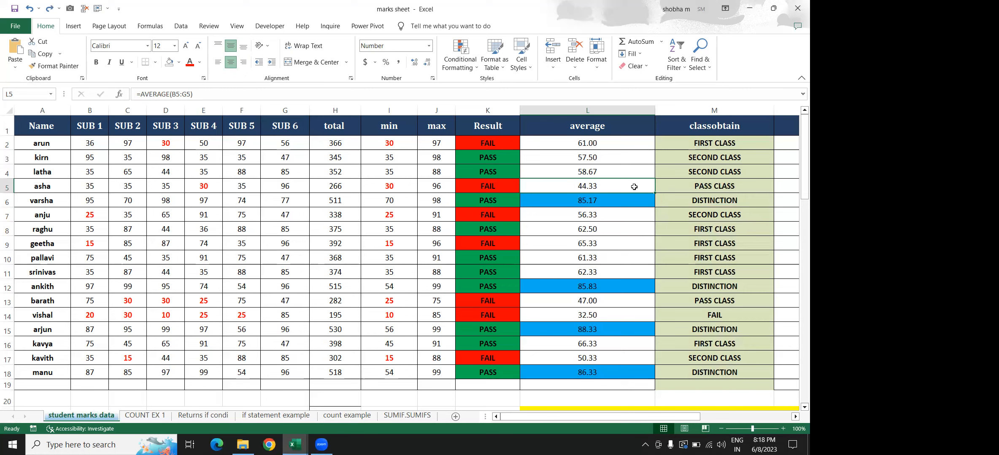
Delete the class formulas in cells M2 to M18 of the classobtain column.
{"action": "left_click_drag", "start_coordinate": [684, 149], "coordinate": [694, 373]}
{"action": "key", "text": "Delete"}
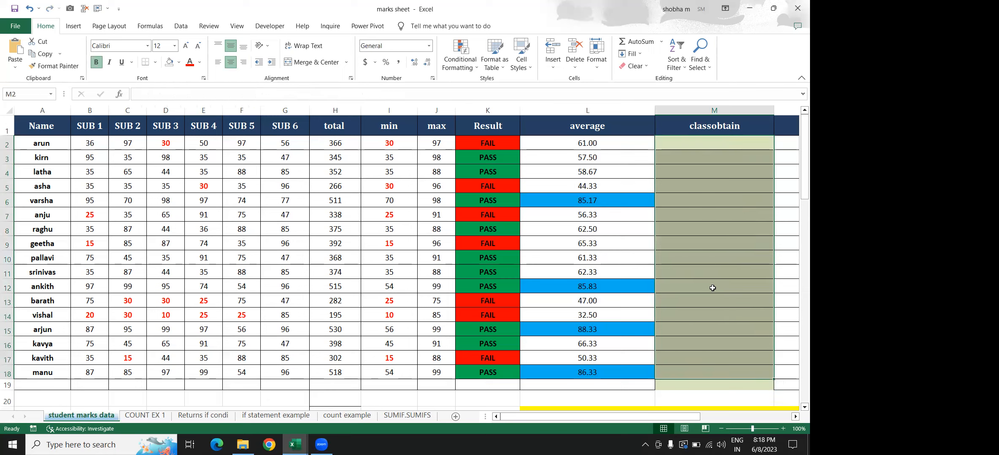
{"action": "left_click", "coordinate": [623, 298]}
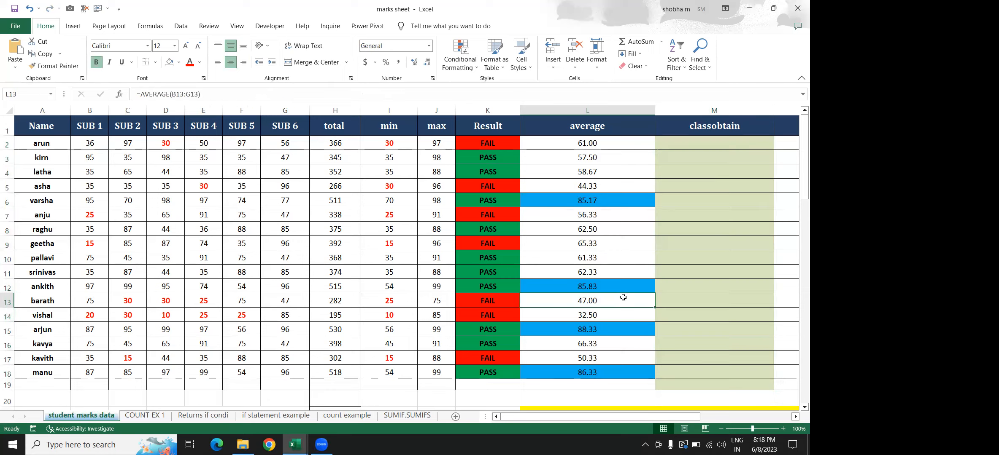
Start an IF formula in cell M2 that returns "distinction" when the average of B2:G2 is at least 85.
{"action": "left_click", "coordinate": [690, 141]}
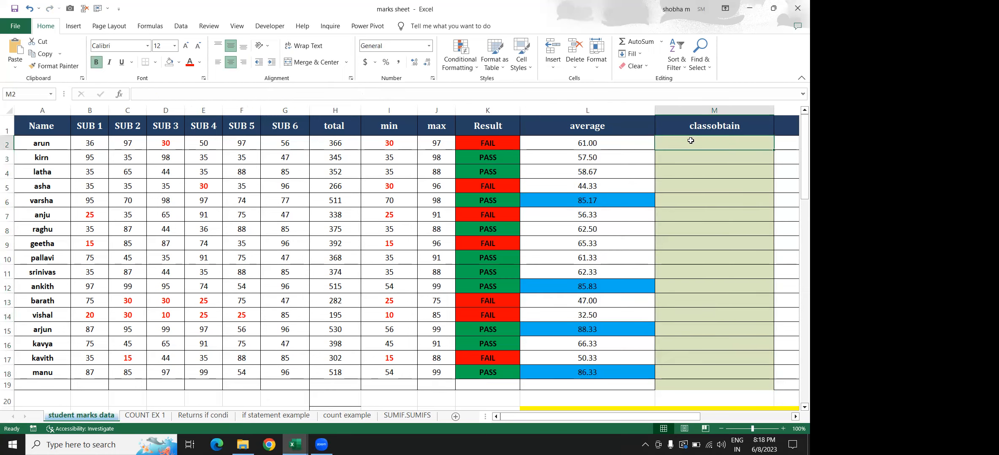
{"action": "type", "text": "=if("}
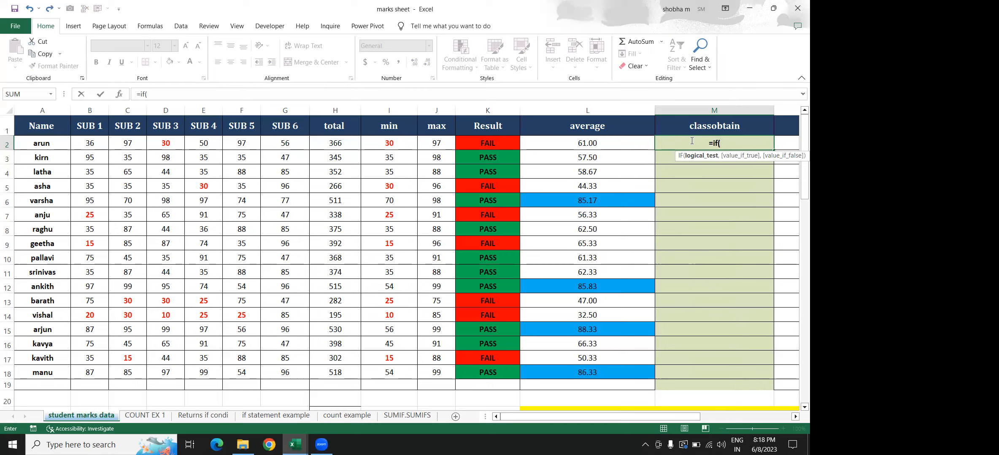
{"action": "type", "text": "average"}
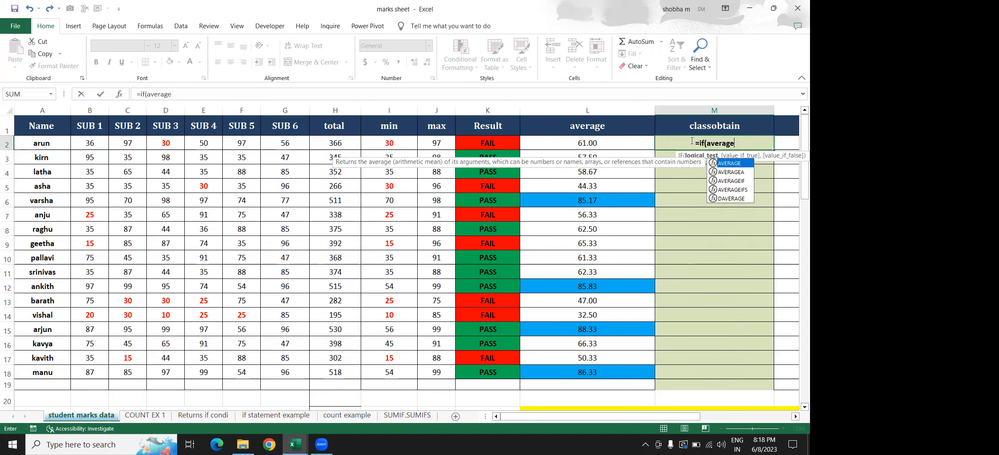
{"action": "type", "text": "("}
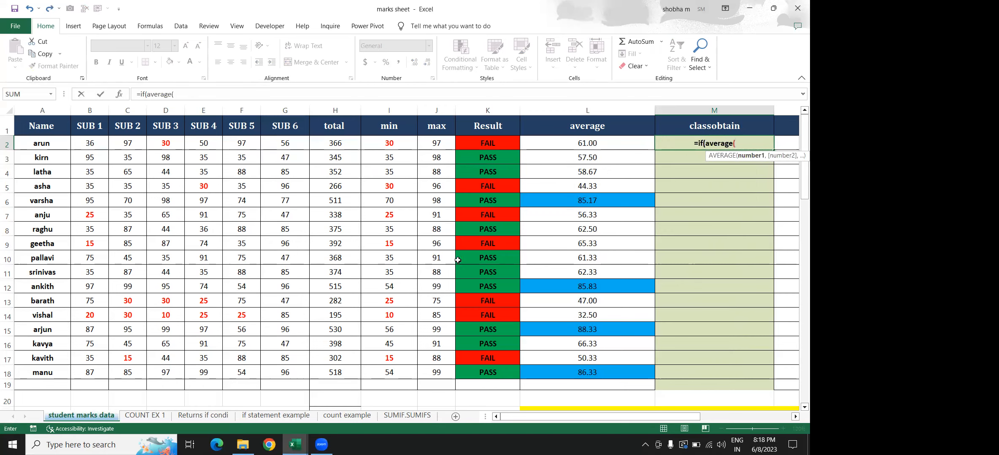
{"action": "left_click_drag", "start_coordinate": [92, 140], "coordinate": [284, 143]}
{"action": "type", "text": ")>="}
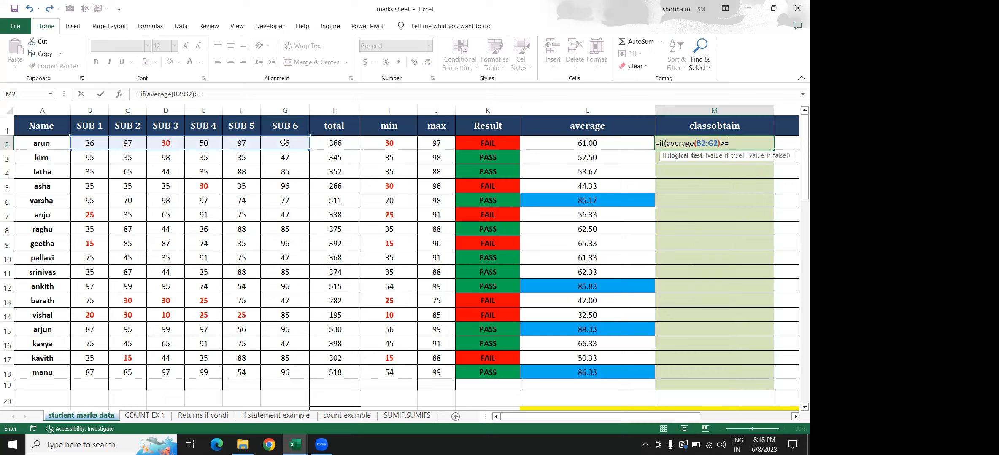
{"action": "type", "text": "85,"}
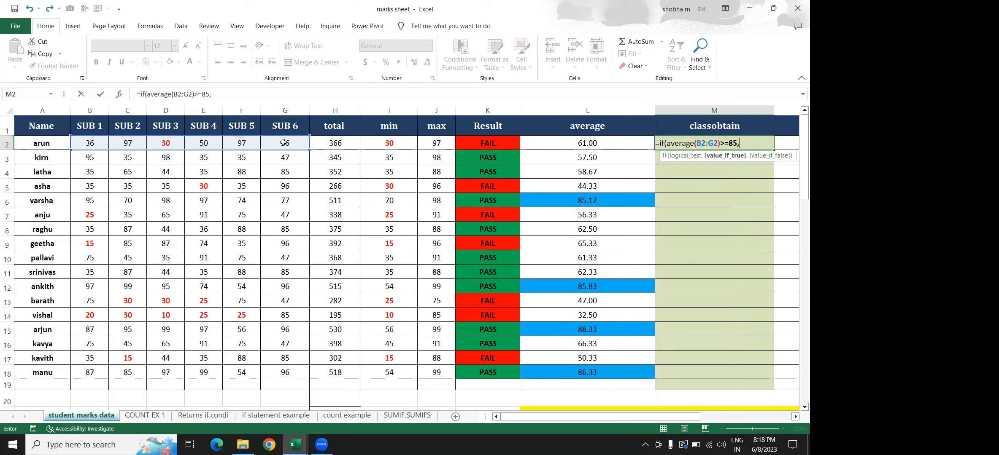
{"action": "type", "text": "\"distin"}
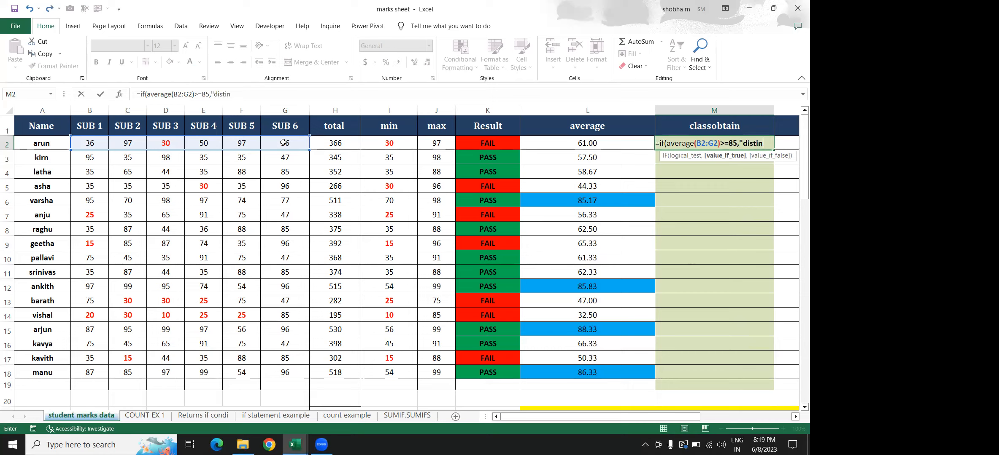
{"action": "type", "text": "ction\","}
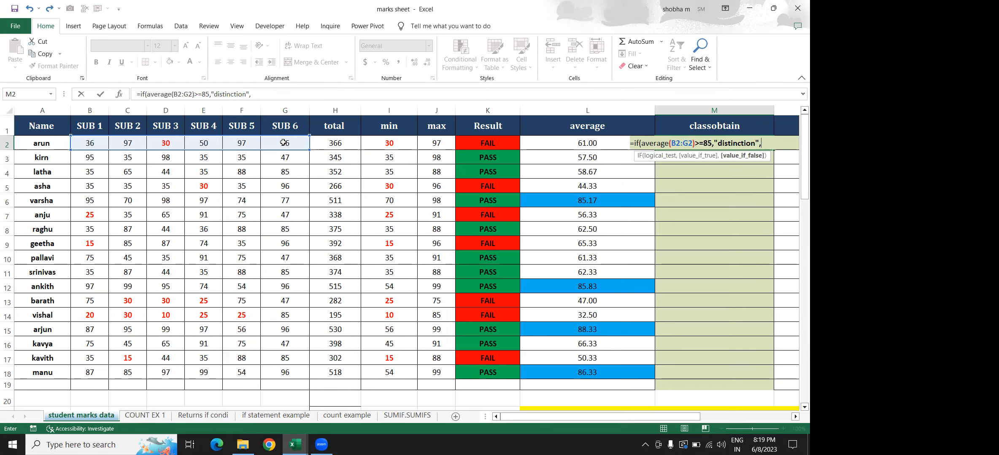
Nest a second IF in the M2 formula that returns "first class" when the average of B2:G2 is at least 60, and open a third IF.
{"action": "type", "text": "if"}
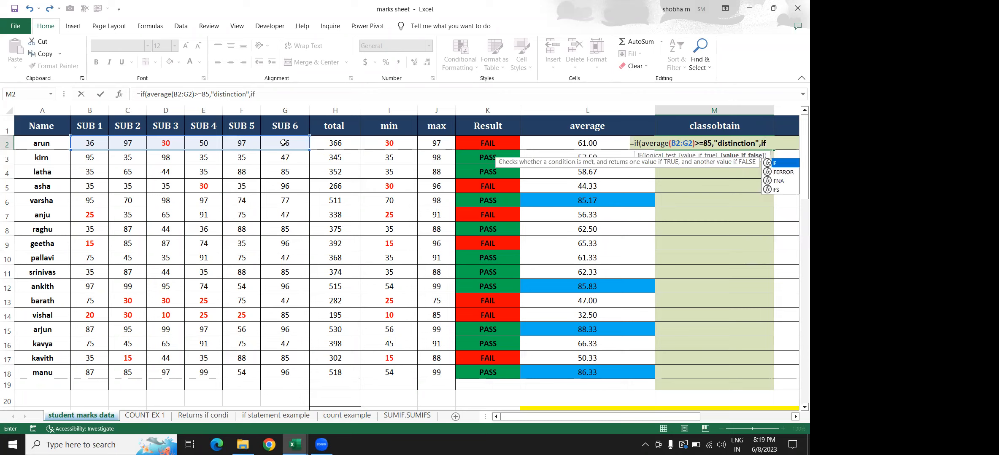
{"action": "type", "text": "(avwrage"}
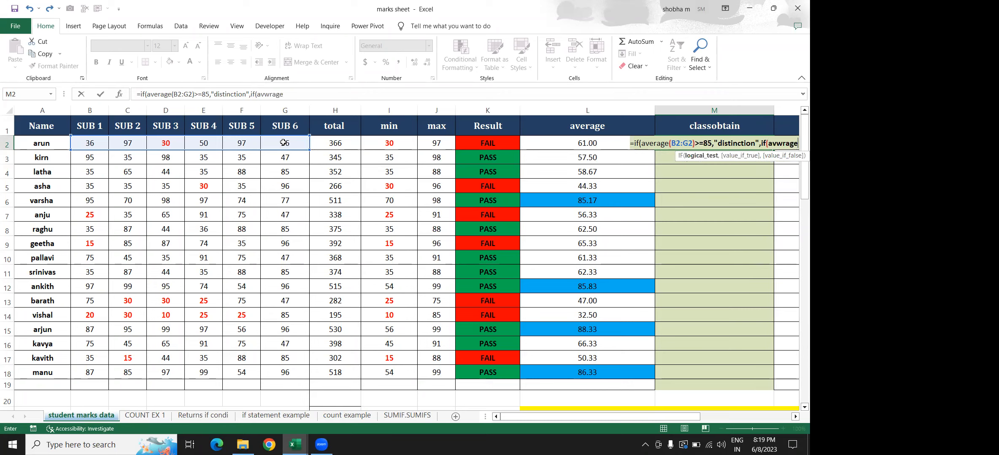
{"action": "type", "text": "("}
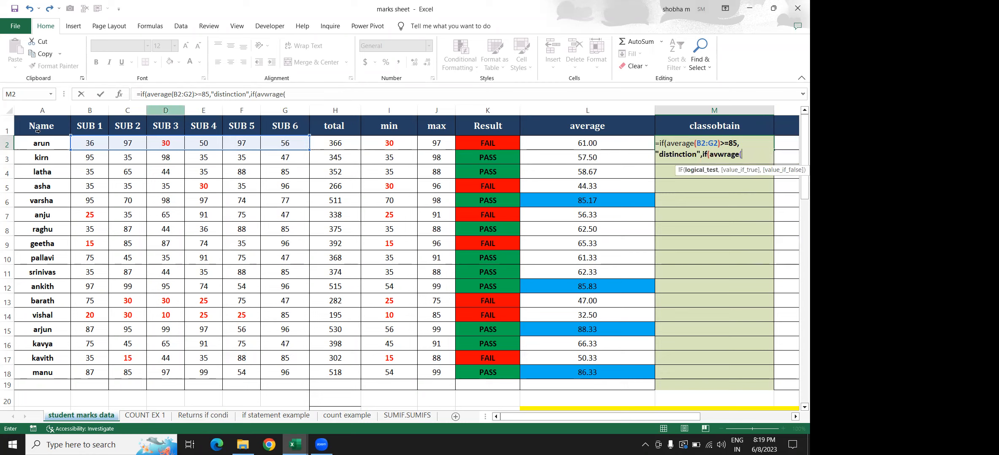
{"action": "key", "text": "BackSpace"}
{"action": "key", "text": "BackSpace"}
{"action": "key", "text": "BackSpace"}
{"action": "key", "text": "BackSpace"}
{"action": "key", "text": "BackSpace"}
{"action": "key", "text": "BackSpace"}
{"action": "key", "text": "BackSpace"}
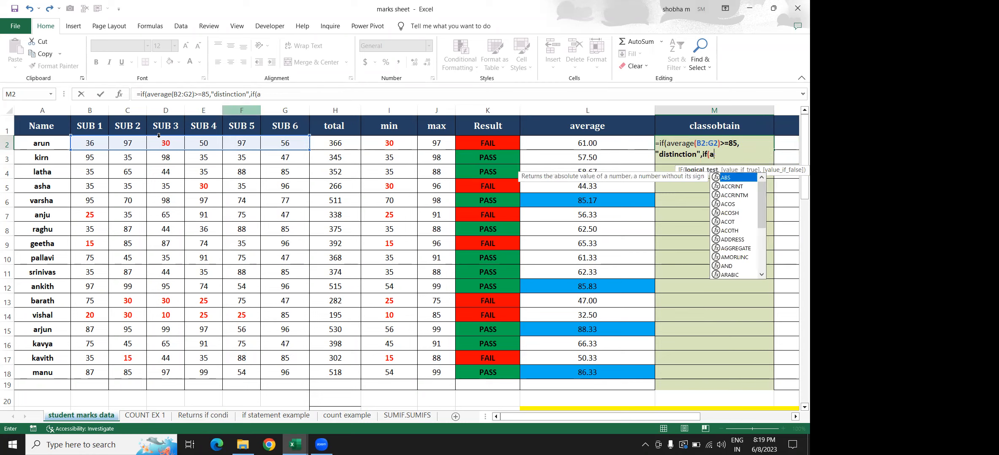
{"action": "key", "text": "BackSpace"}
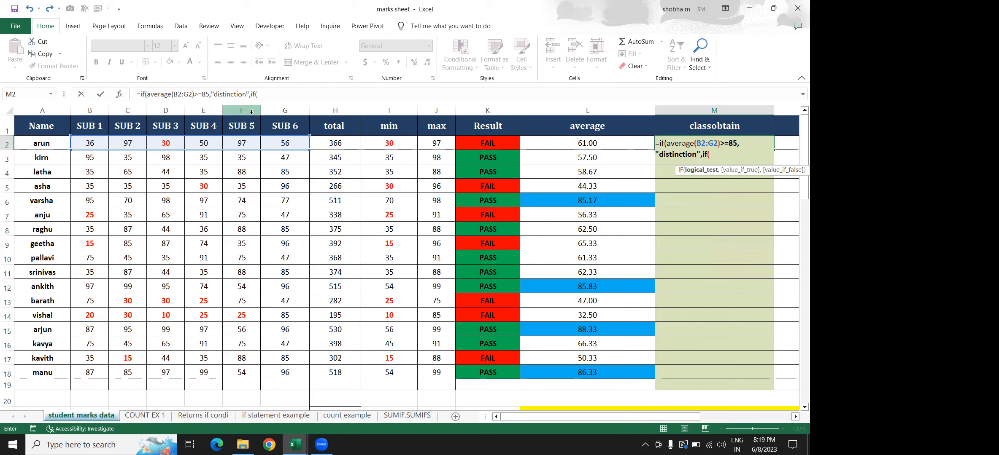
{"action": "type", "text": "average"}
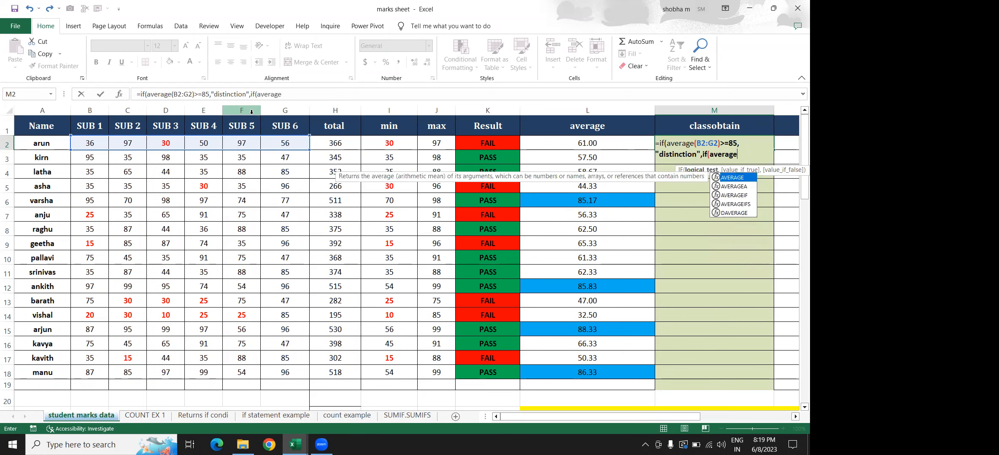
{"action": "type", "text": "("}
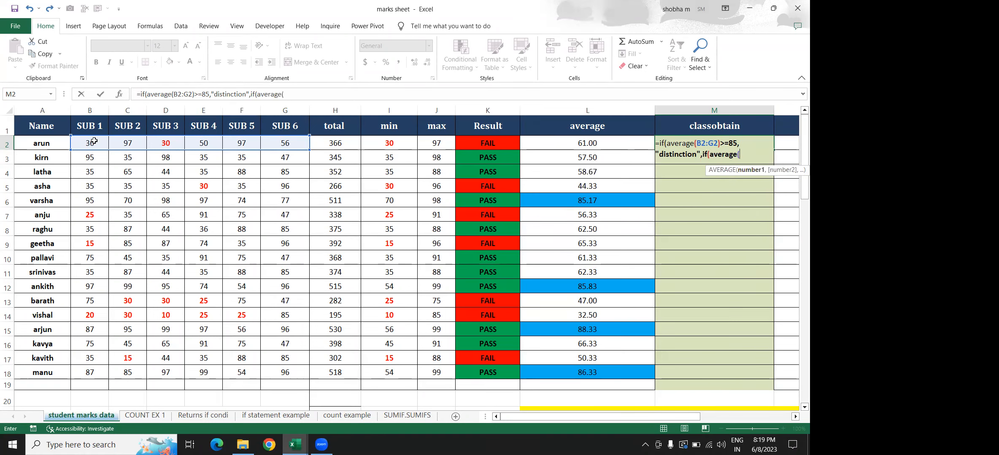
{"action": "left_click_drag", "start_coordinate": [91, 143], "coordinate": [274, 138]}
{"action": "type", "text": ")>"}
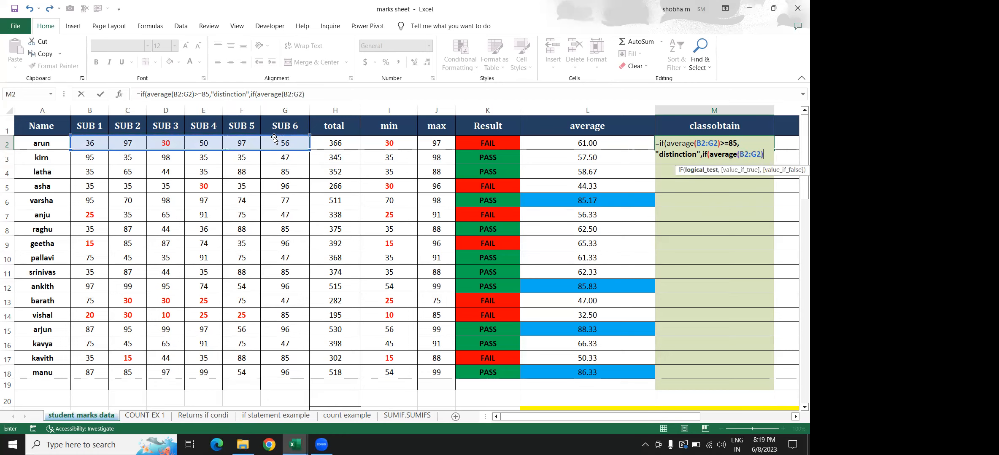
{"action": "type", "text": "=6"}
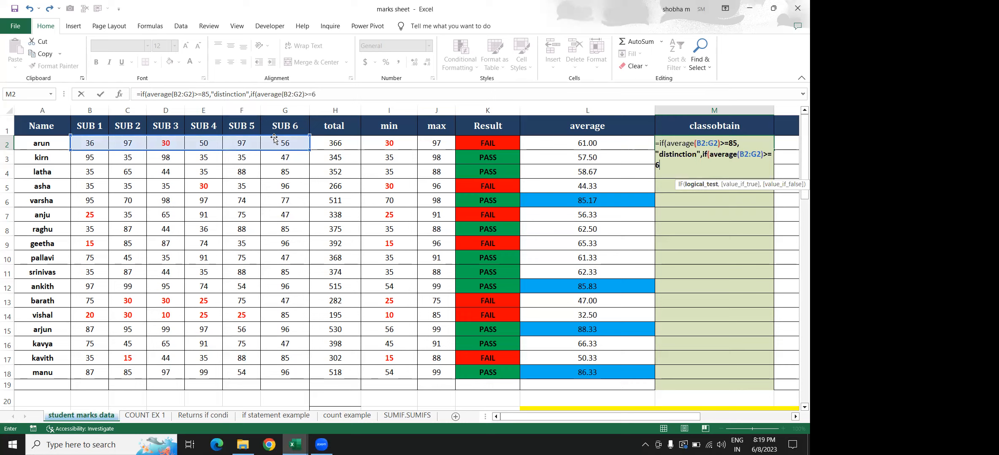
{"action": "type", "text": "0,\"fi"}
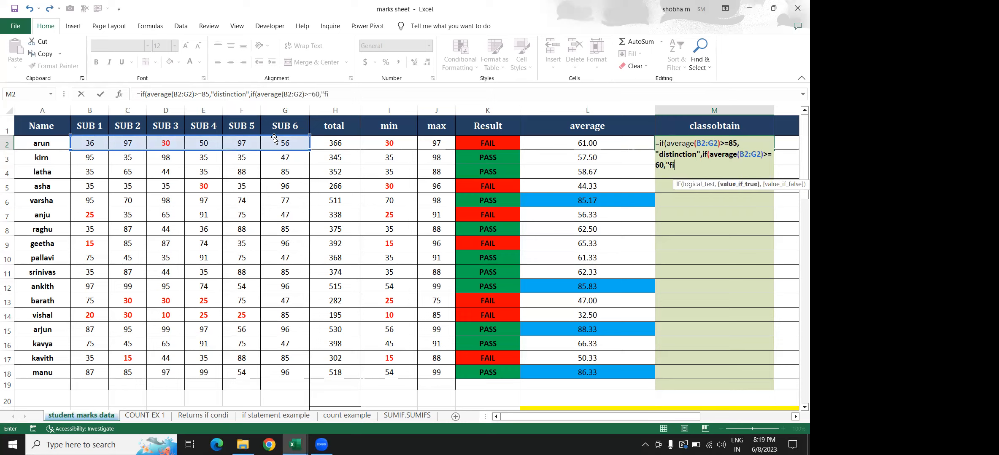
{"action": "type", "text": "rst"}
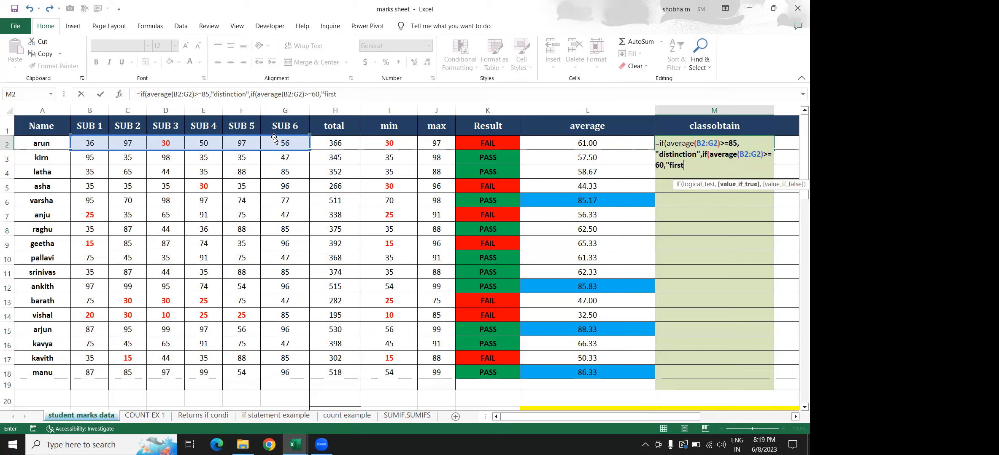
{"action": "type", "text": " class\",if"}
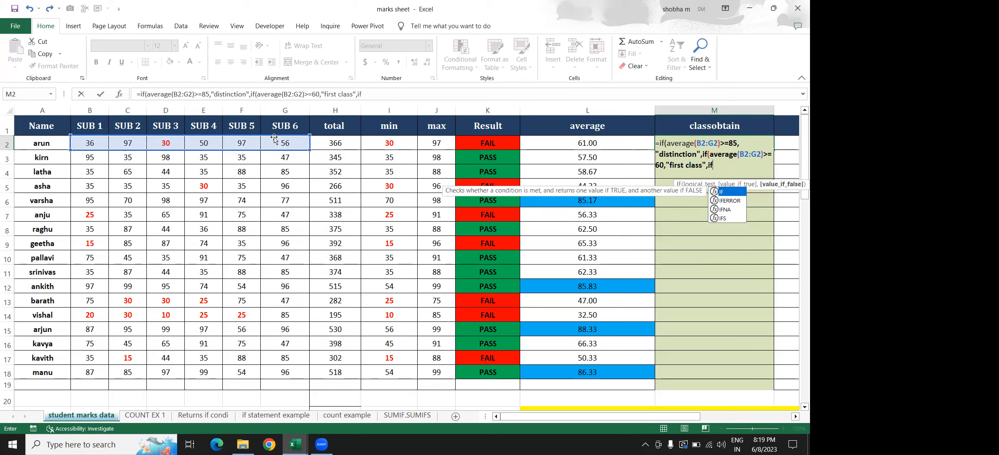
{"action": "type", "text": "("}
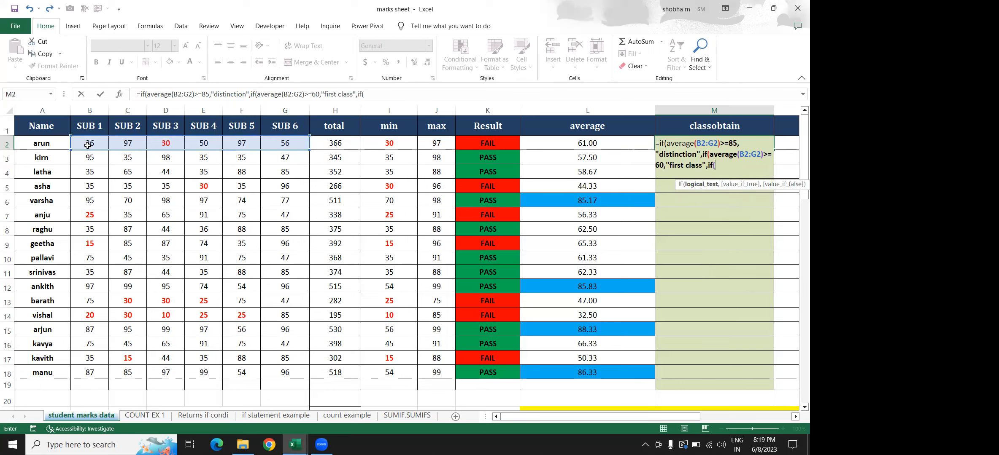
{"action": "left_click_drag", "start_coordinate": [87, 145], "coordinate": [275, 144]}
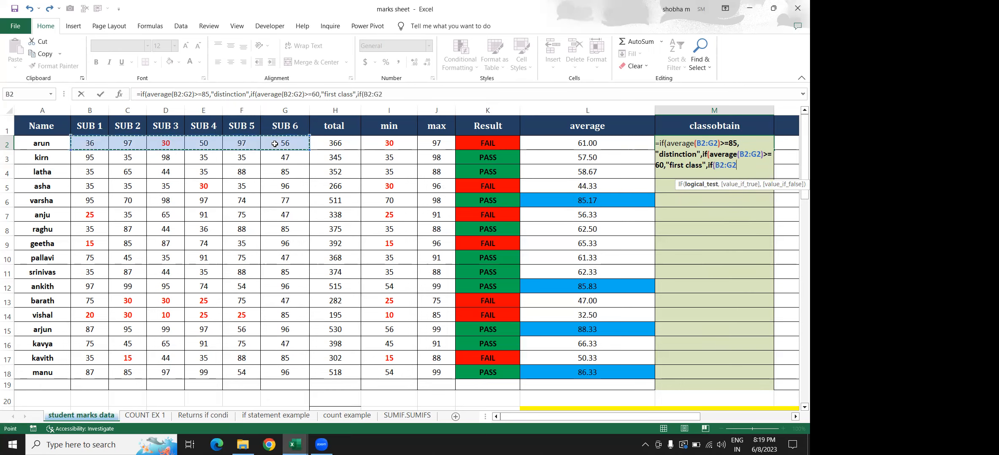
{"action": "key", "text": "BackSpace"}
{"action": "key", "text": "BackSpace"}
{"action": "key", "text": "BackSpace"}
{"action": "key", "text": "BackSpace"}
{"action": "key", "text": "BackSpace"}
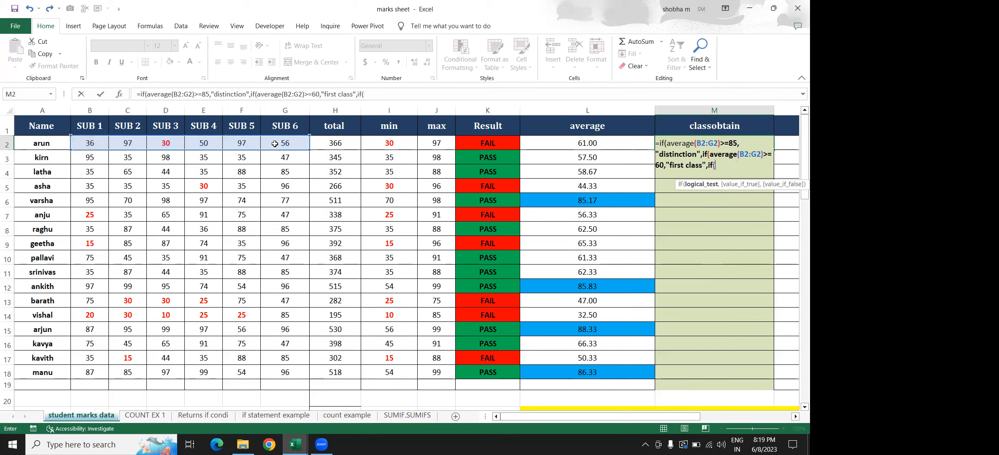
Complete the third IF condition to return "second class" when the average of B2:G2 is at least 50.
{"action": "type", "text": "average"}
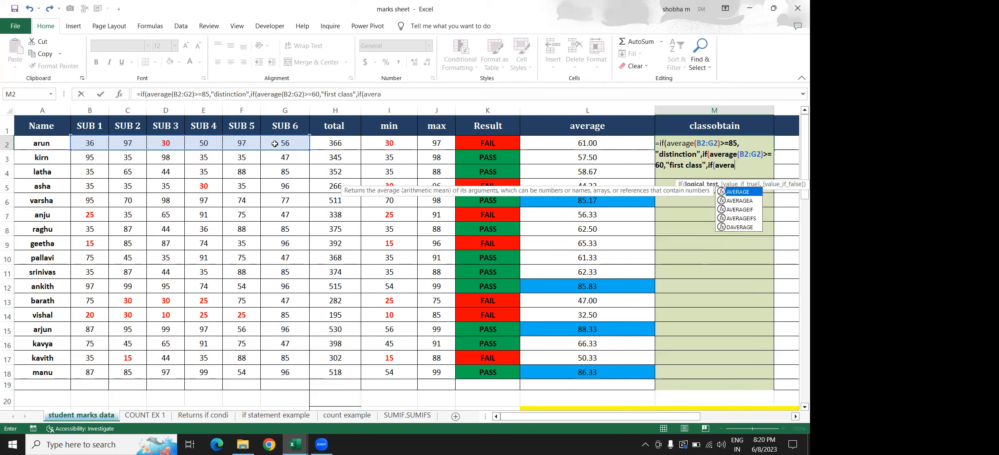
{"action": "type", "text": "("}
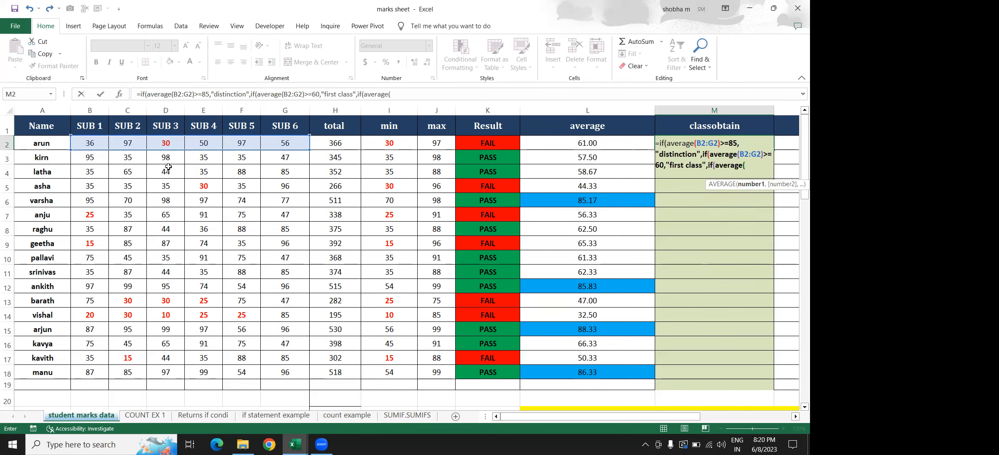
{"action": "left_click", "coordinate": [99, 144]}
{"action": "left_click_drag", "start_coordinate": [181, 146], "coordinate": [279, 144]}
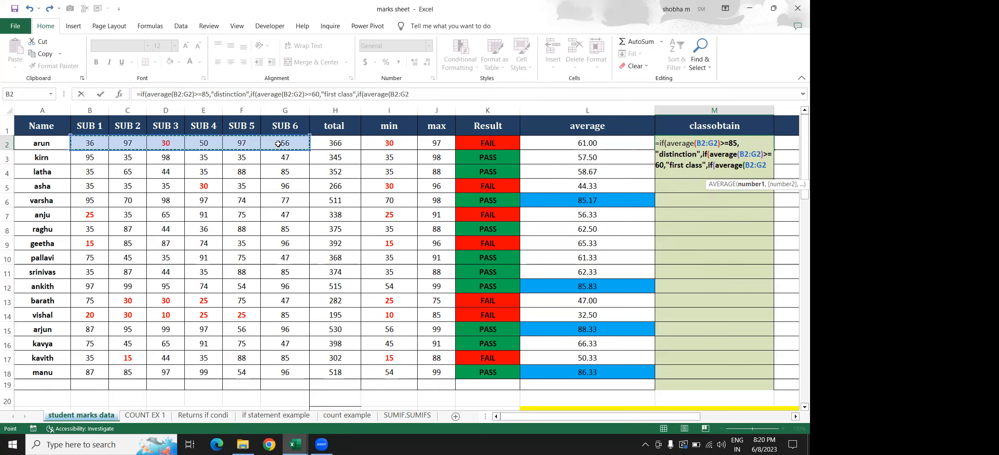
{"action": "type", "text": ")>="}
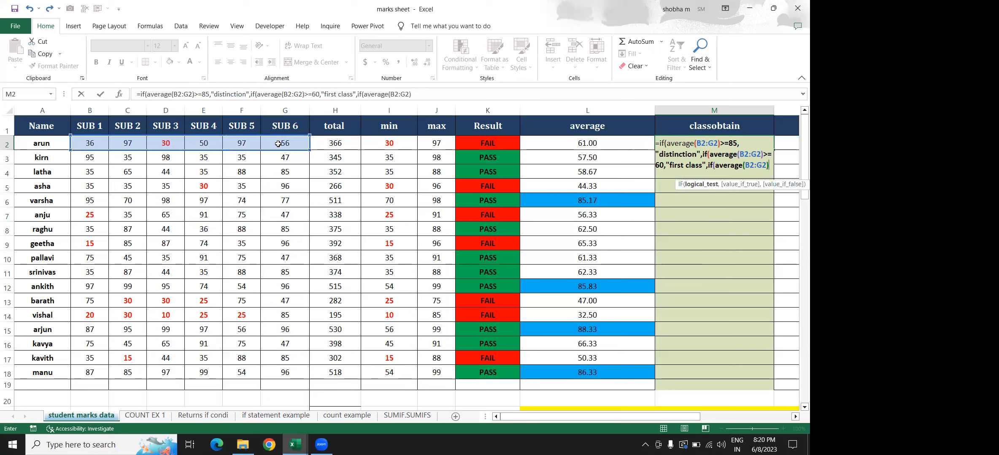
{"action": "type", "text": "50,\"se"}
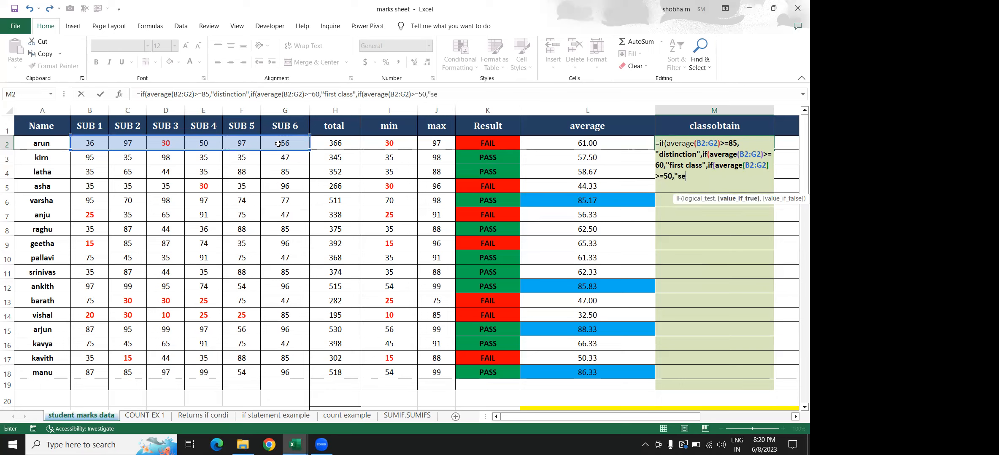
{"action": "type", "text": "cond "}
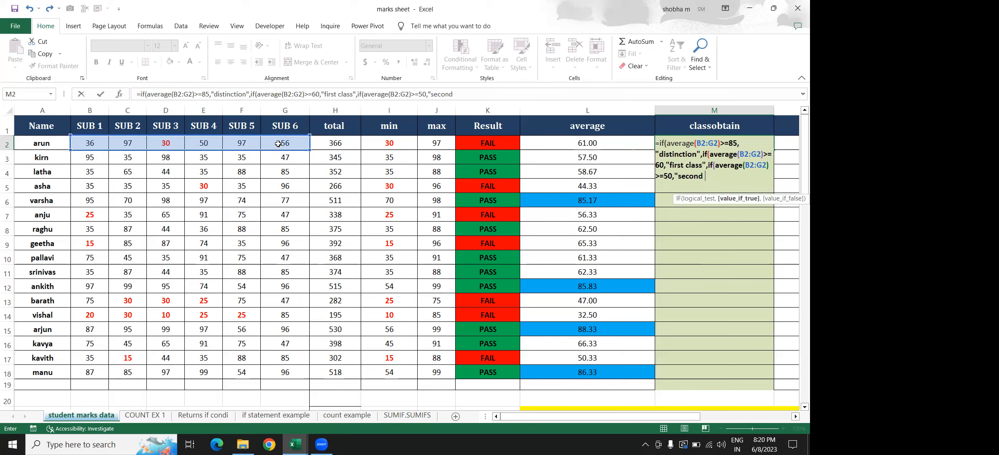
{"action": "type", "text": "class\","}
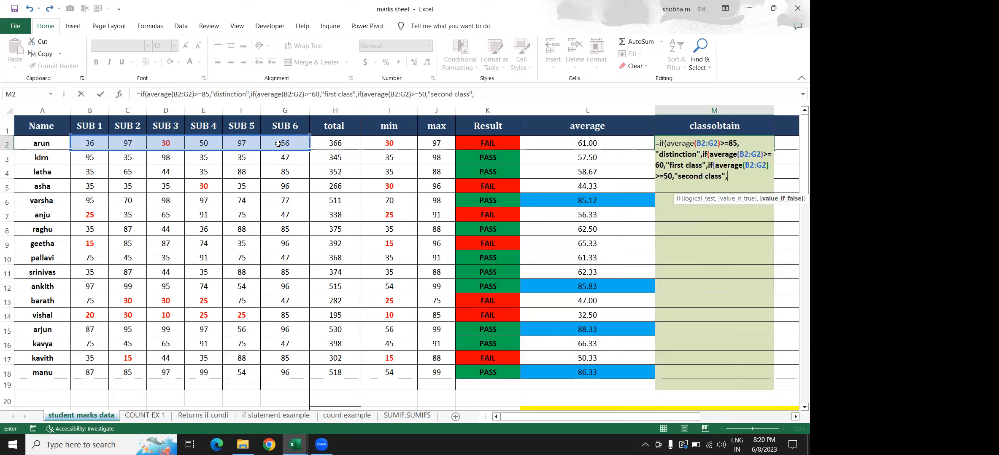
Nest a fourth IF in the M2 formula that returns "pass class" when the average of B2:G2 is at least 35.
{"action": "type", "text": "if(avera"}
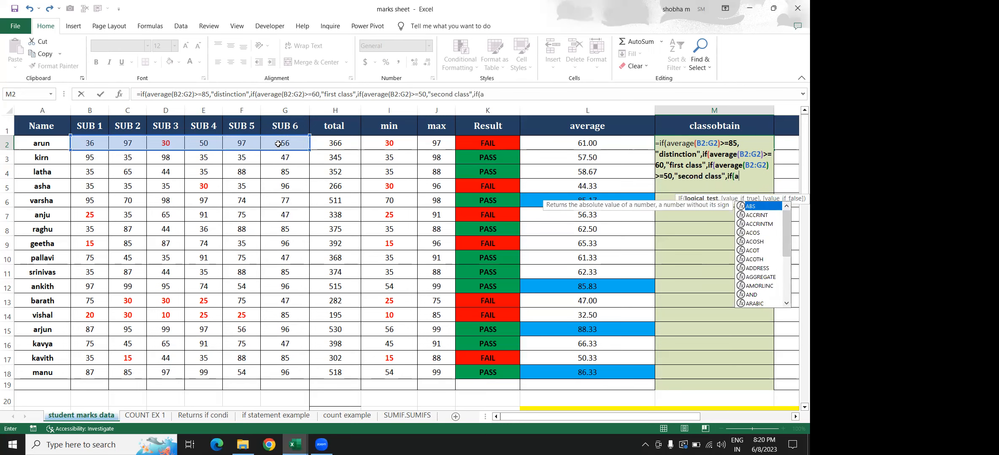
{"action": "type", "text": "ge"}
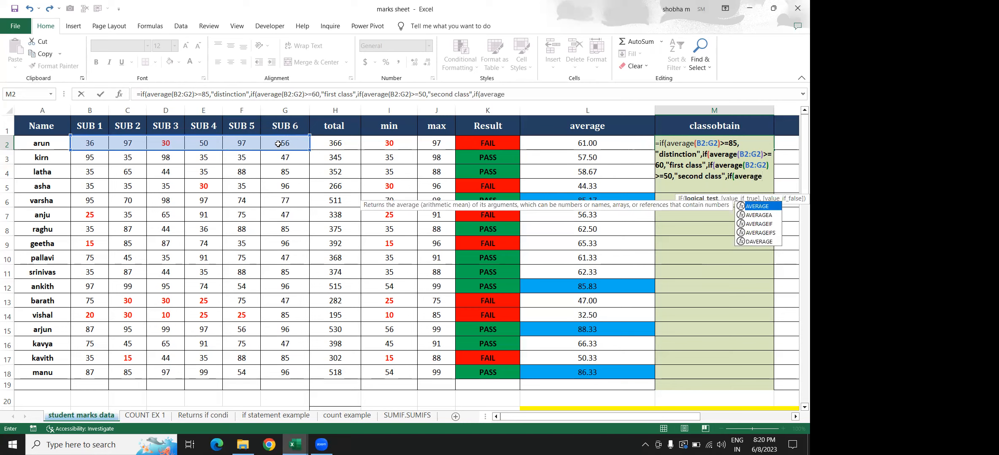
{"action": "type", "text": "("}
{"action": "left_click_drag", "start_coordinate": [97, 143], "coordinate": [286, 140]}
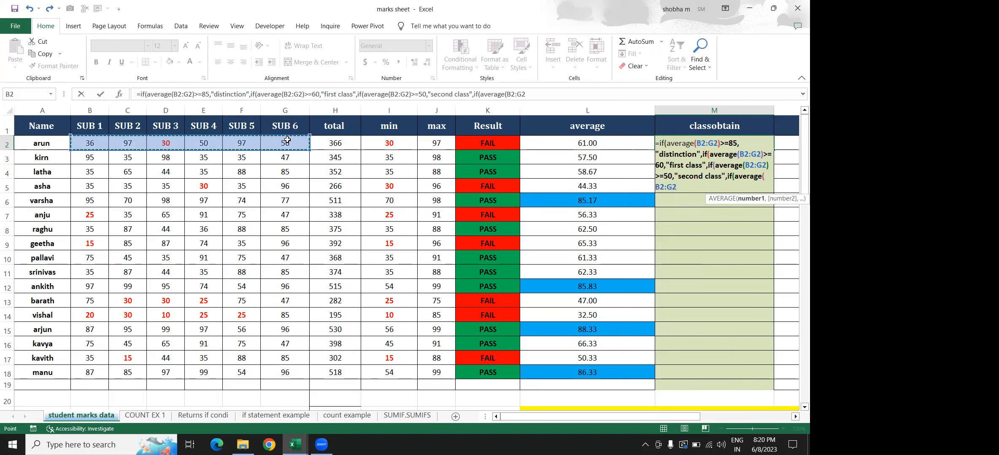
{"action": "type", "text": ")"}
{"action": "type", "text": ">="}
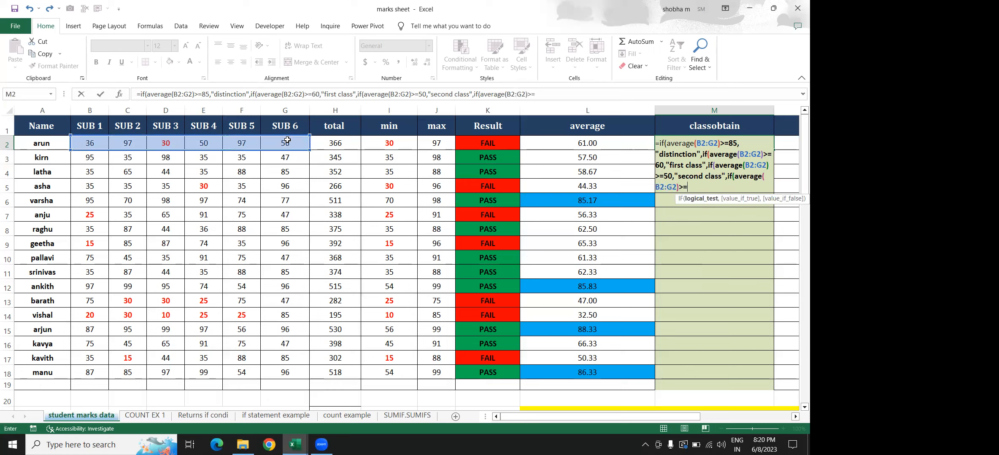
{"action": "type", "text": "35 \""}
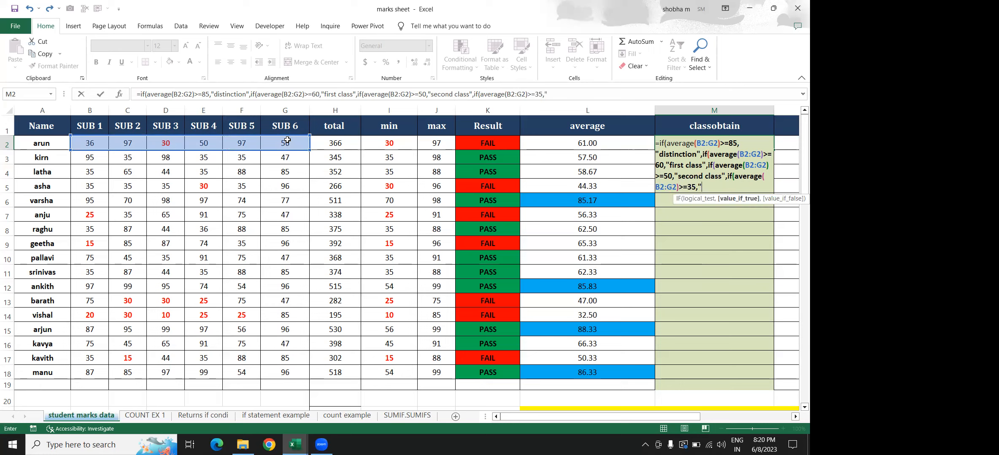
{"action": "type", "text": "pass class\","}
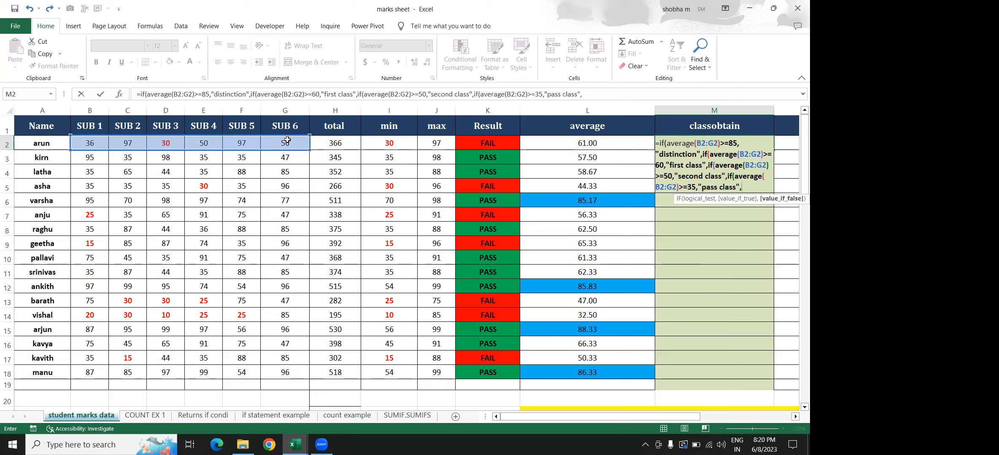
Finish the nested formula in M2 with "fail" as the fallback result, close all four IFs and enter it.
{"action": "type", "text": "\"fail"}
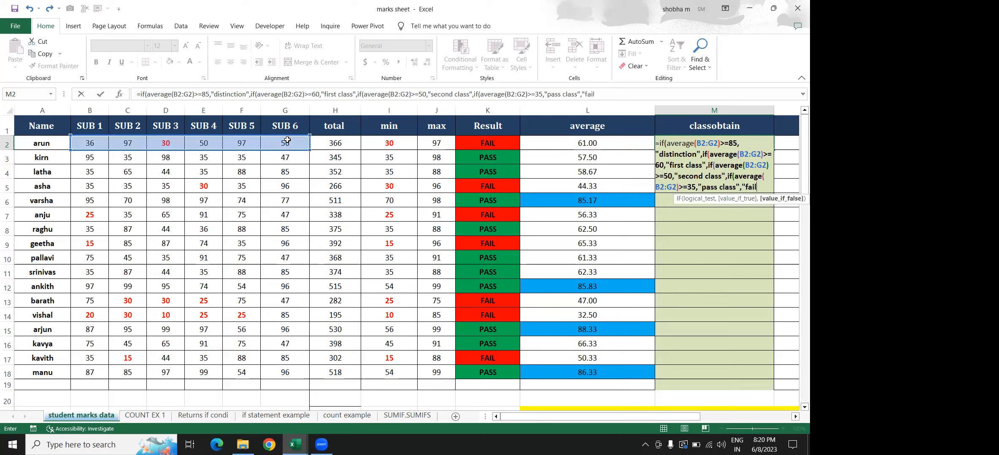
{"action": "type", "text": "\"))))"}
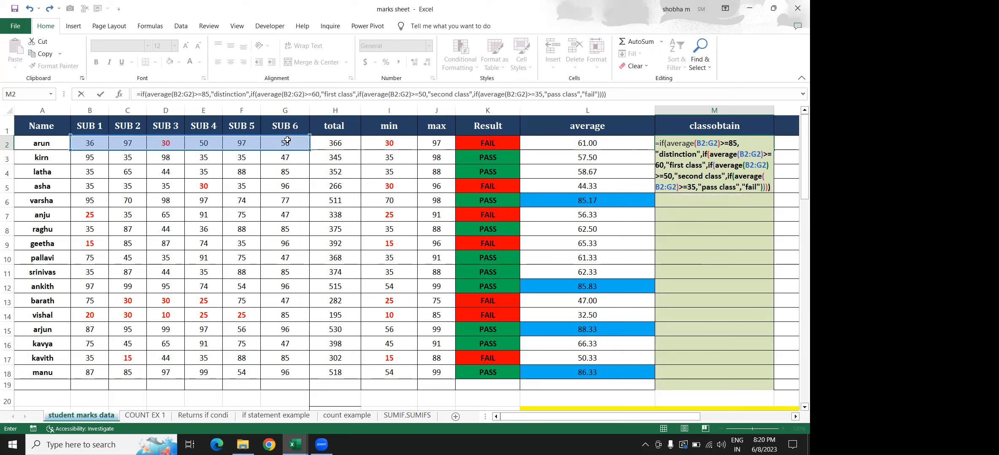
{"action": "key", "text": "Return"}
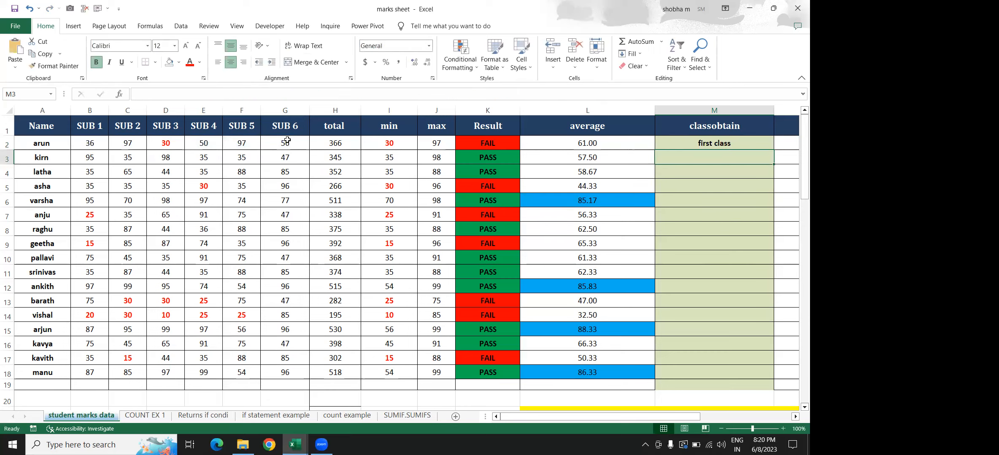
Fill the nested IF formula from M2 down the classobtain column to M18.
{"action": "left_click", "coordinate": [686, 143]}
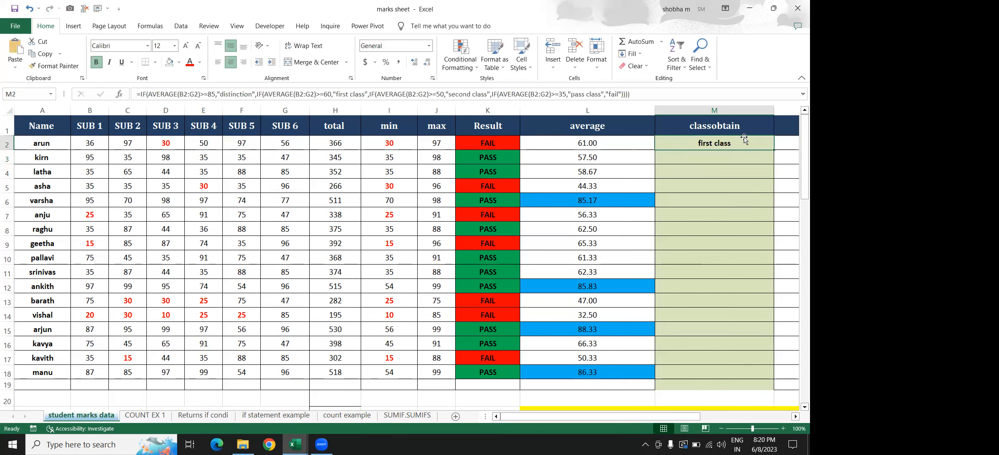
{"action": "left_click_drag", "start_coordinate": [775, 151], "coordinate": [774, 151]}
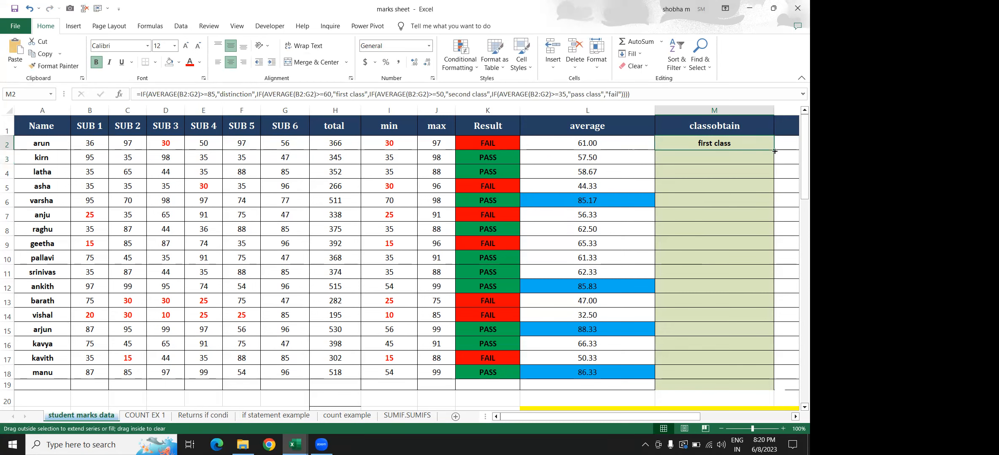
{"action": "double_click", "coordinate": [774, 151]}
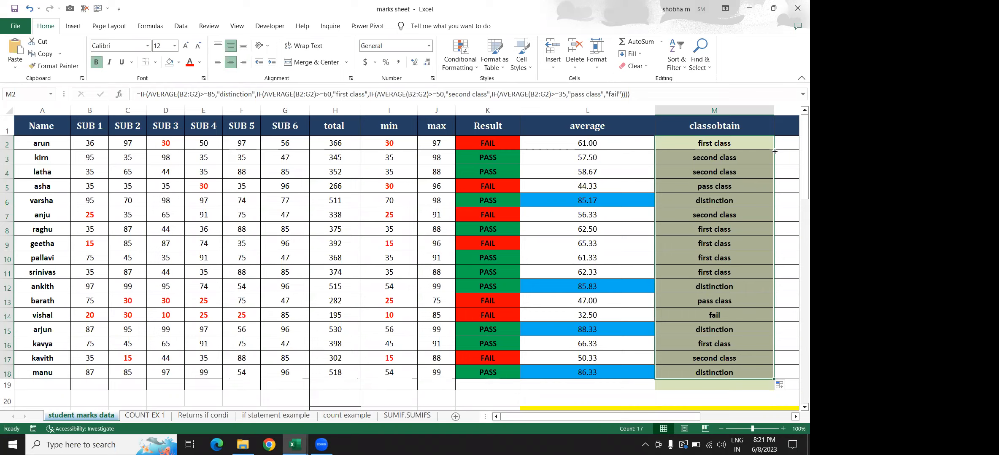
{"action": "key", "text": "Return"}
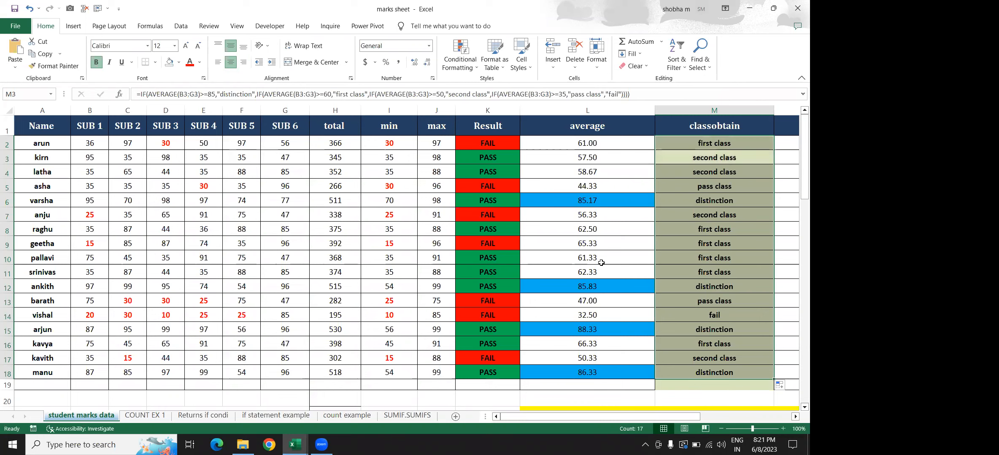
{"action": "key", "text": "Up"}
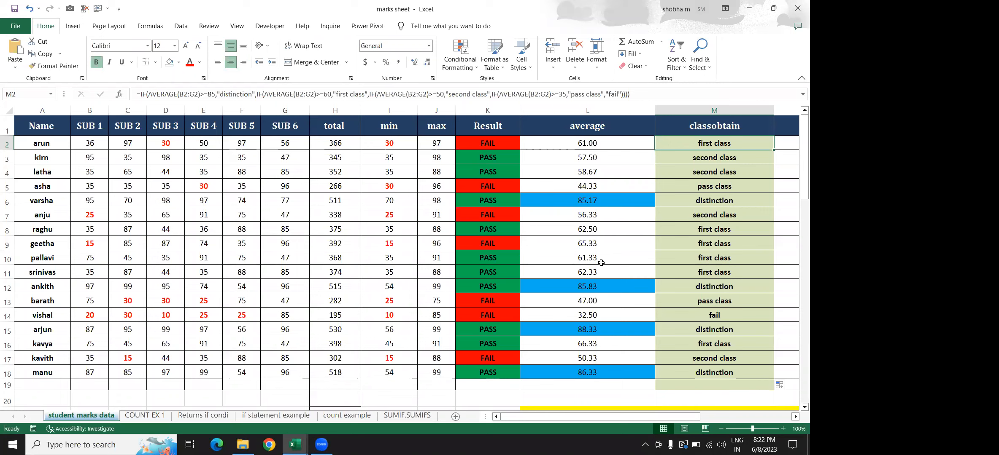
{"action": "key", "text": "Left"}
{"action": "key", "text": "Right"}
{"action": "key", "text": "ctrl+n"}
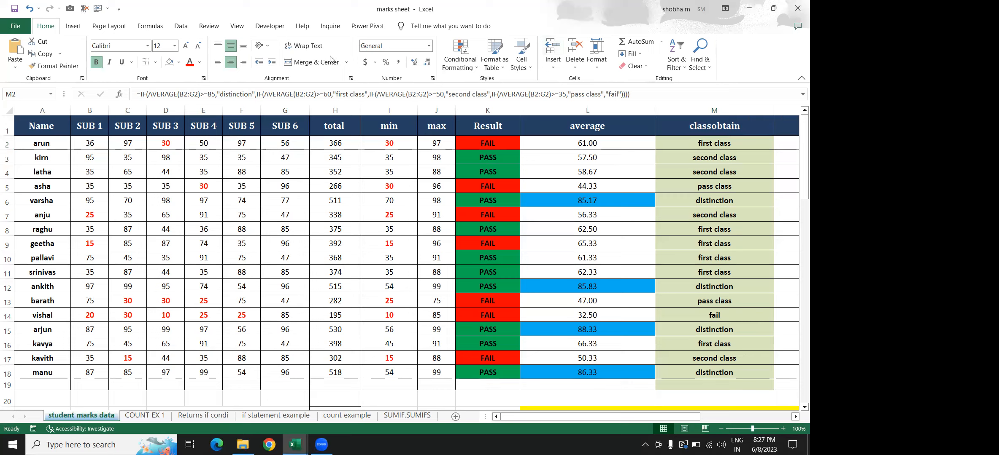